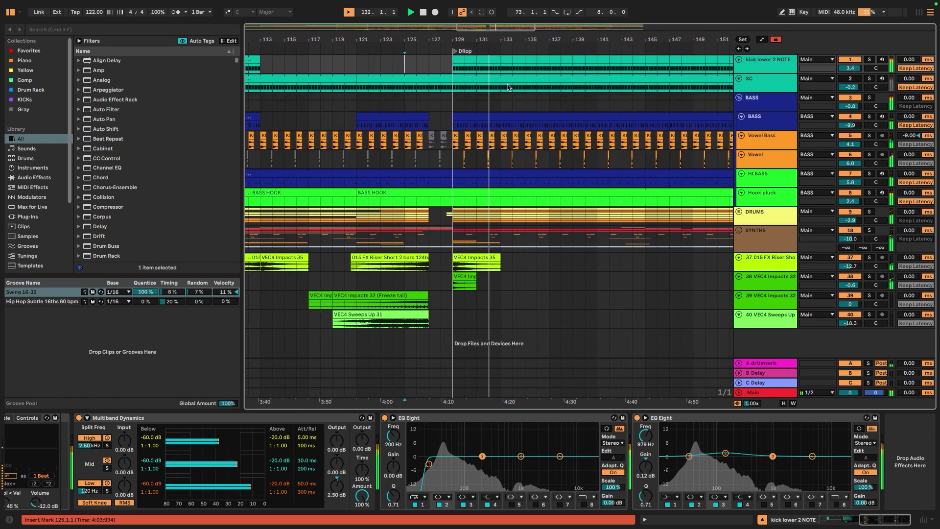
Audition the first KICK chain and the 003 Kick chain alone in the kick rack, and view the effects after it
left_click(739, 231)
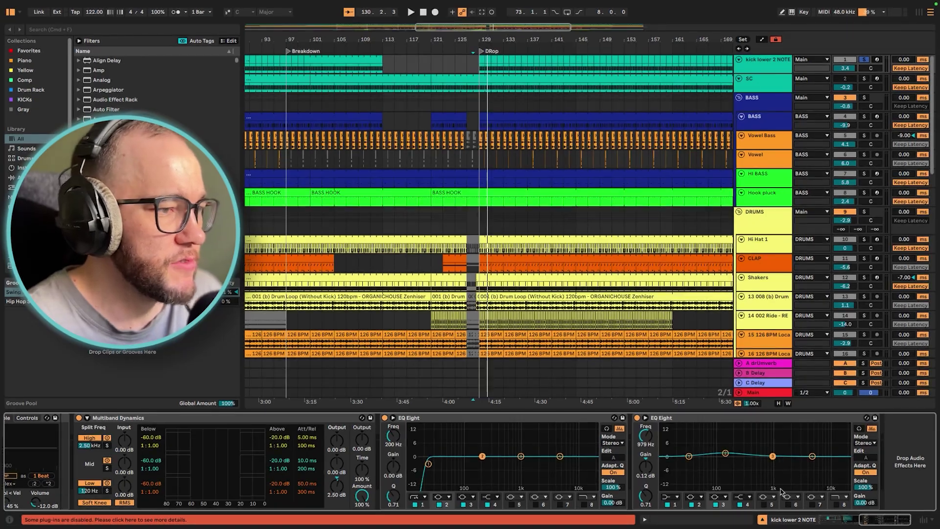
scroll(782, 492, "left", 15)
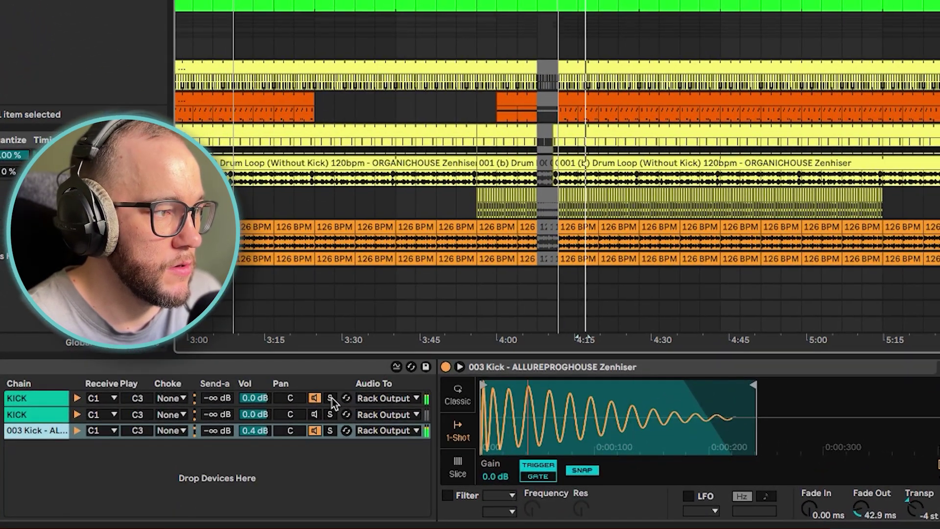
left_click(332, 399)
left_click(330, 434)
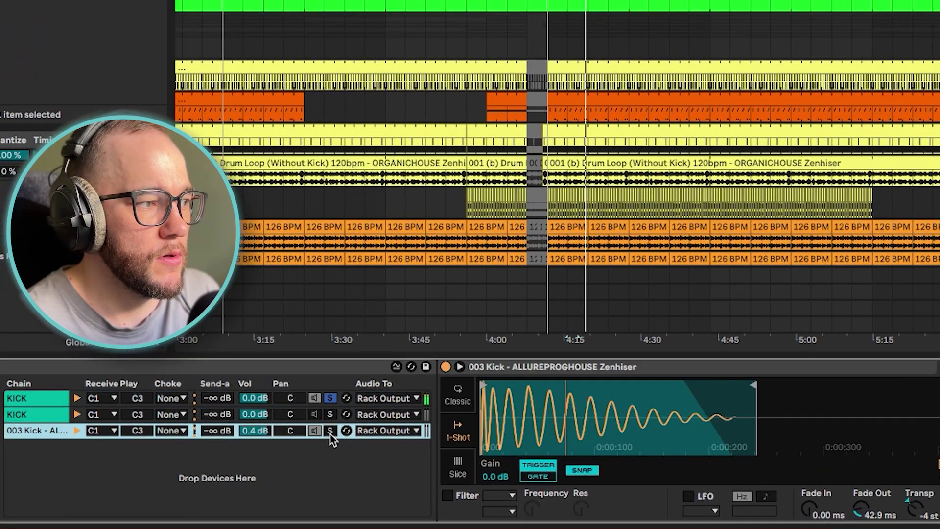
left_click(330, 432)
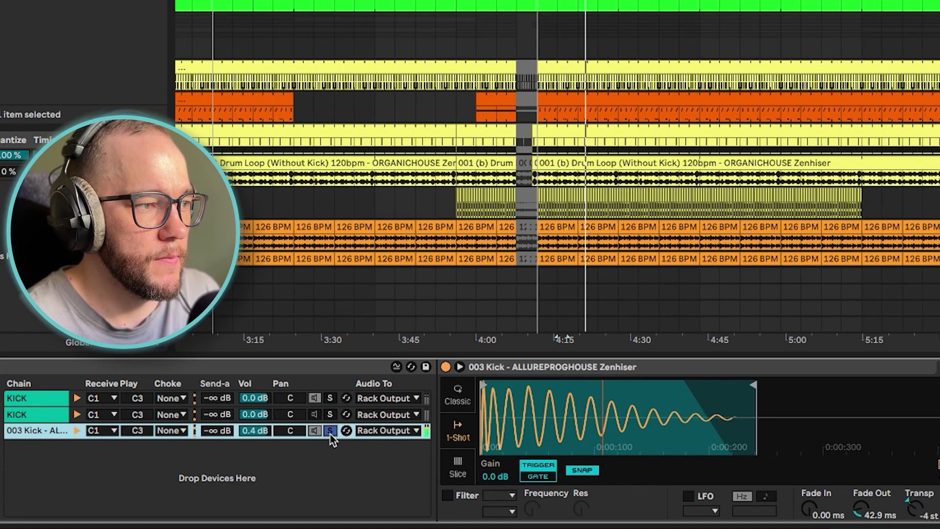
scroll(333, 440, "right", 10)
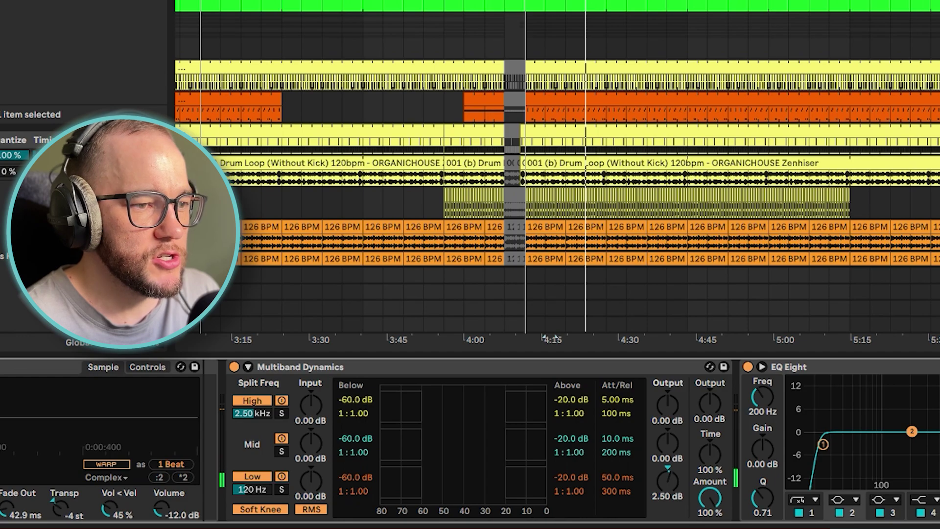
scroll(470, 441, "right", 8)
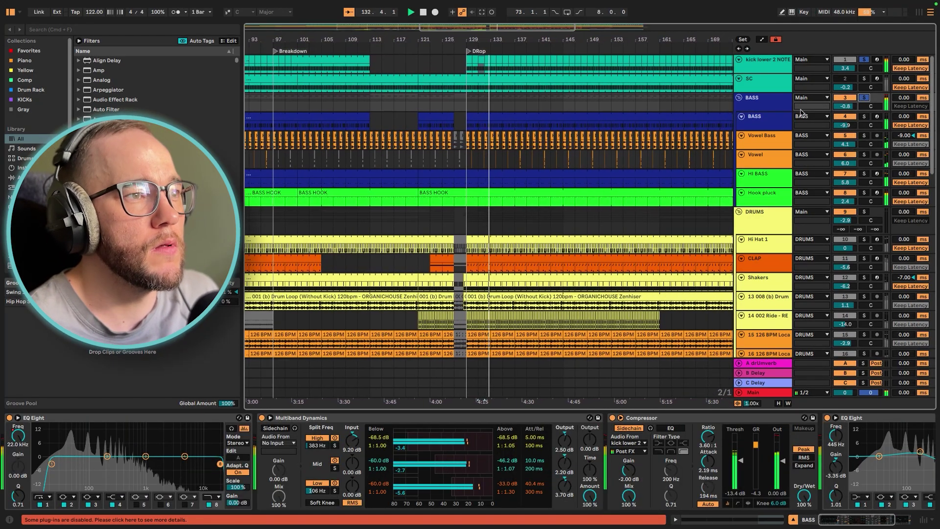
Solo the high, mid and low bands of the BASS group's Multiband Dynamics in turn to hear each one
mouse_move(845, 520)
left_mouse_down()
mouse_move(853, 523)
mouse_move(846, 513)
left_mouse_up()
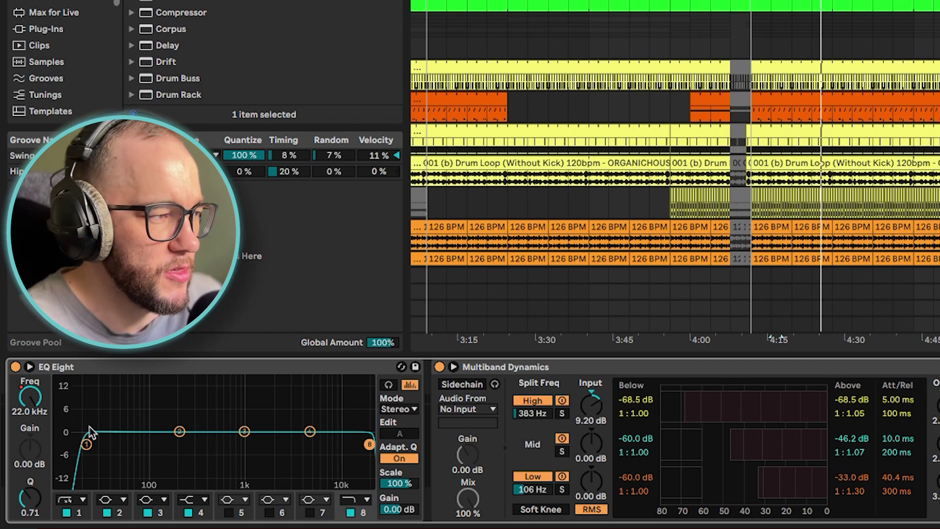
left_click(511, 374)
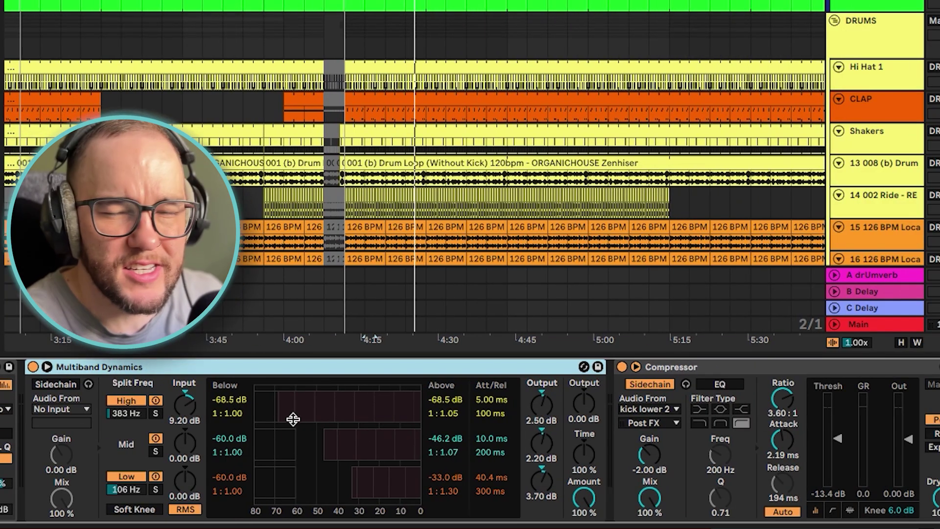
left_click(156, 413)
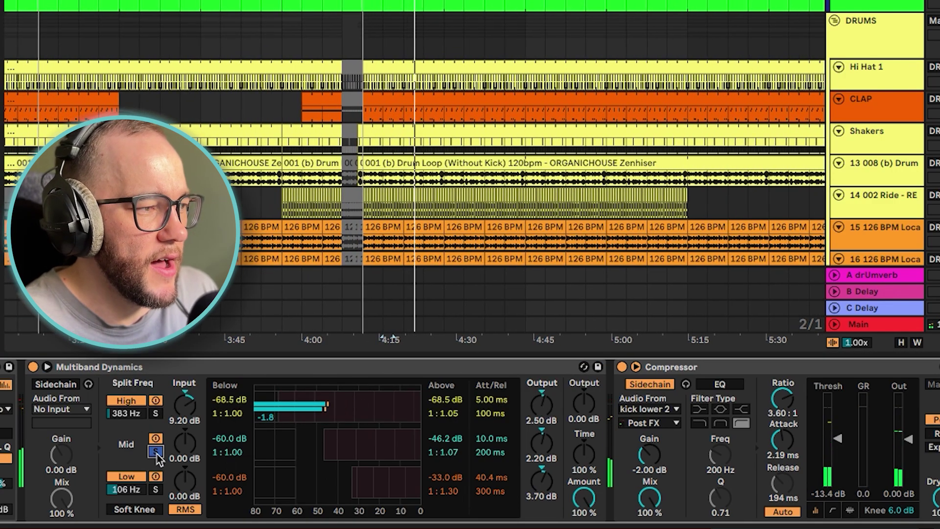
left_click(157, 489)
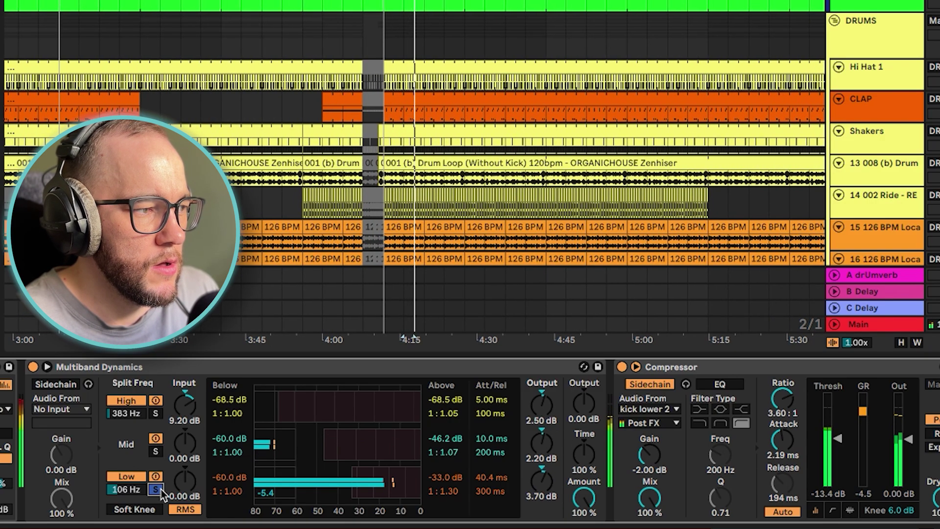
left_click(156, 489)
Examine the BASS group's sidechained Compressor and the EQ Eight that follows it
scroll(458, 427, "right", 6)
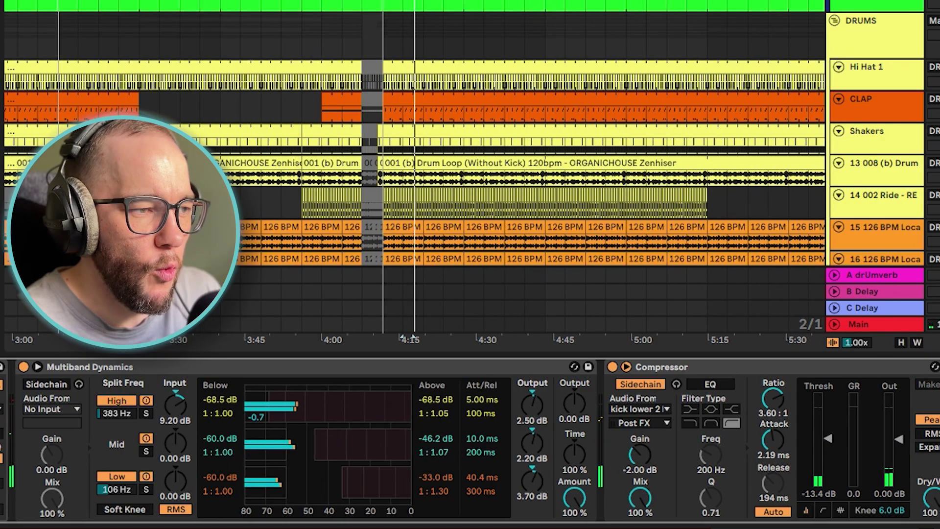
left_click(493, 371)
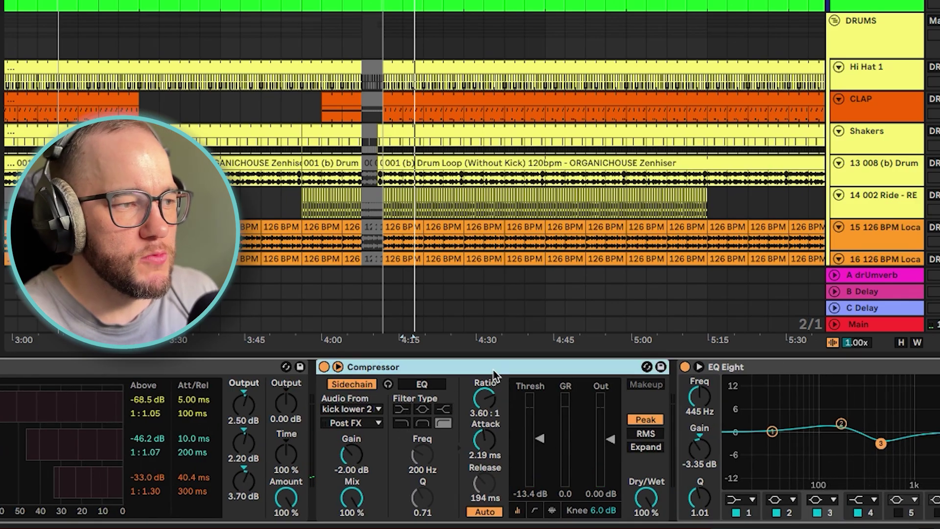
left_click(728, 378)
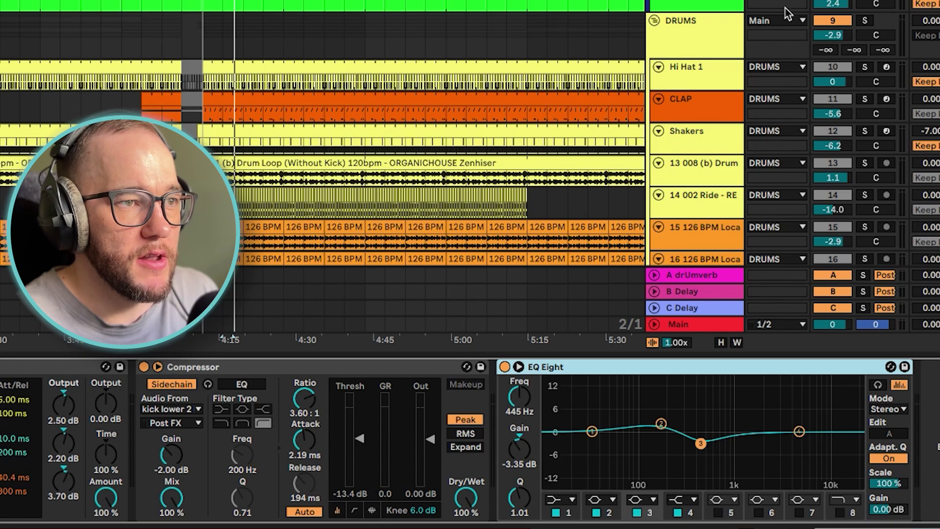
Solo the BASS track inside the BASS group and play it with its Wavetable synth in view
key("space")
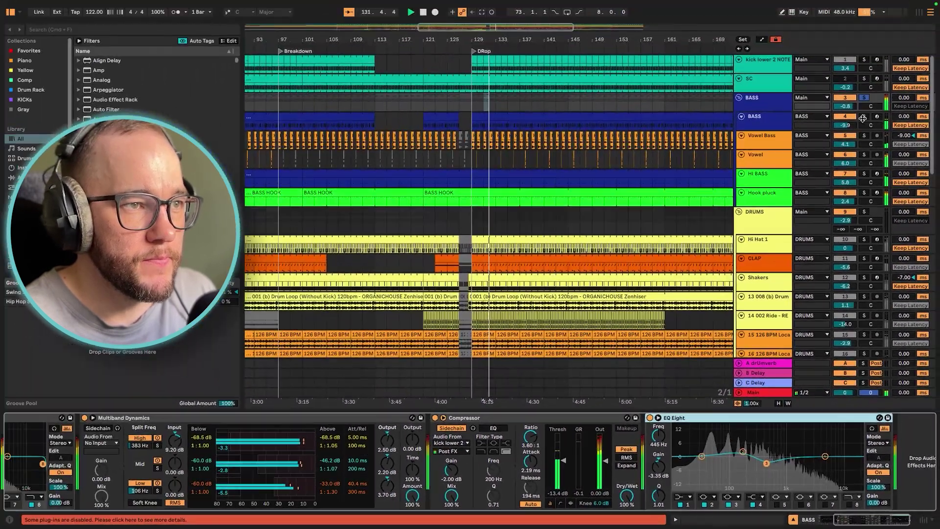
left_click(864, 117)
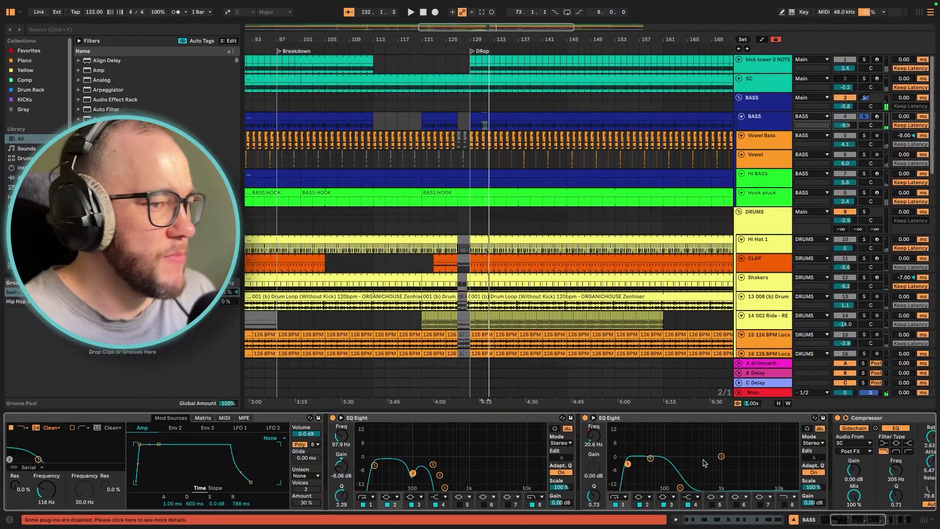
scroll(710, 463, "left", 5)
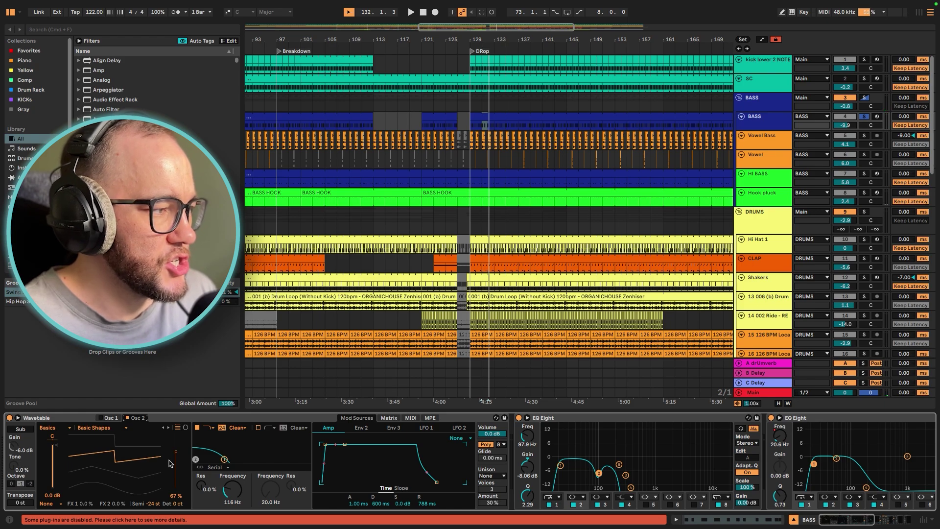
key("space")
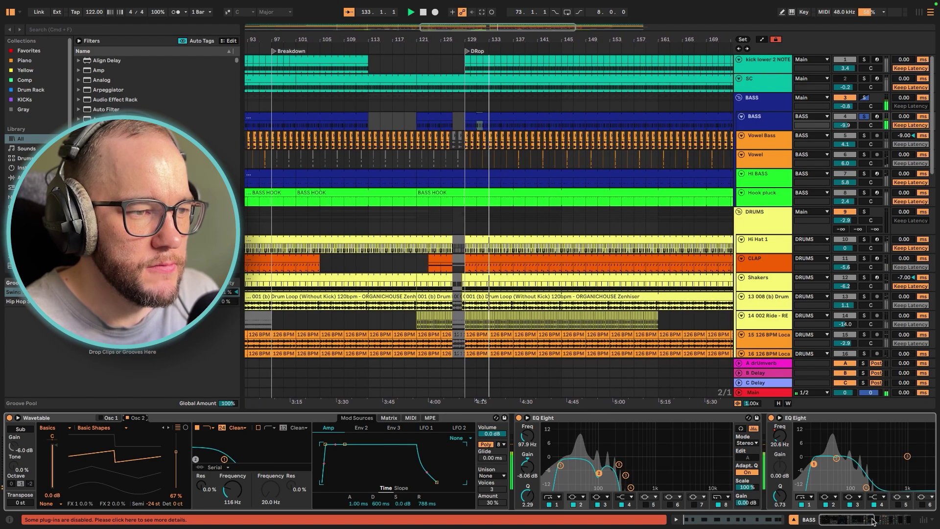
Examine the EQ Eight, sidechained Compressor and two Trackspacer devices on the BASS track during playback
scroll(881, 521, "right", 15)
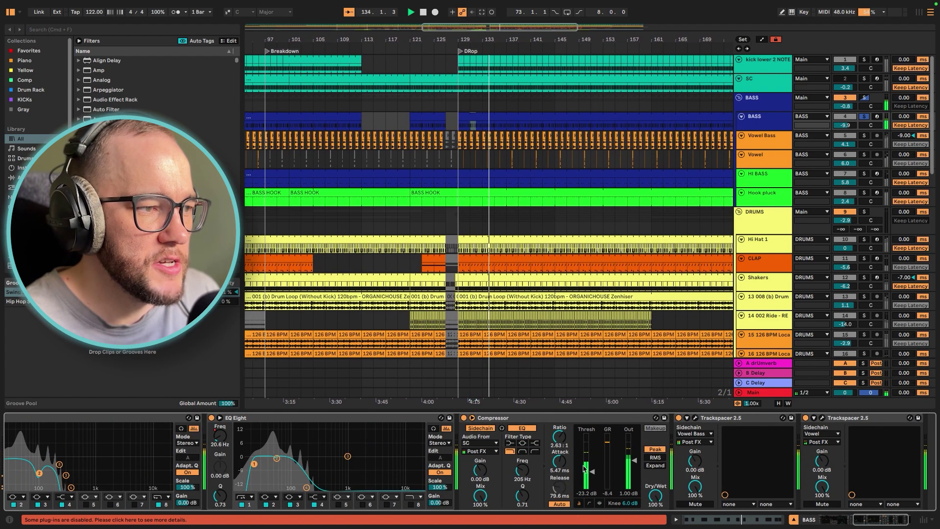
scroll(901, 497, "right", 2)
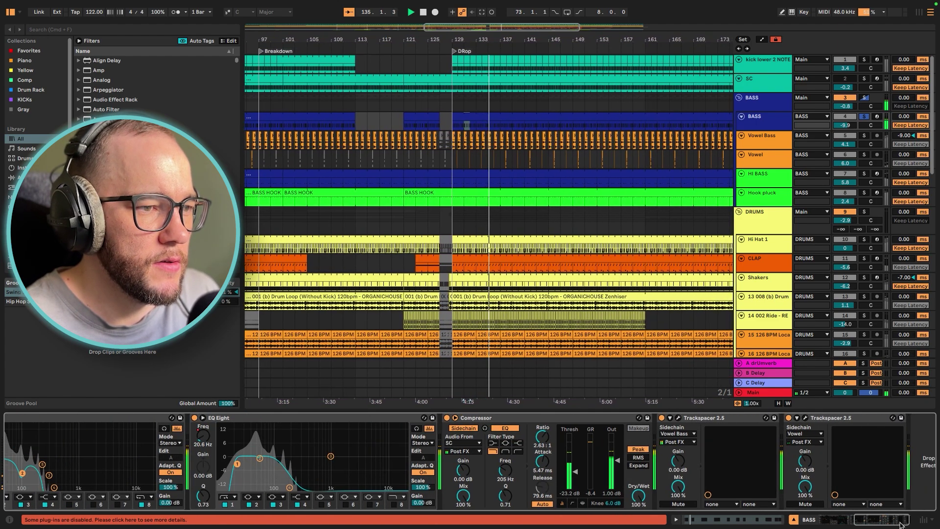
key("space")
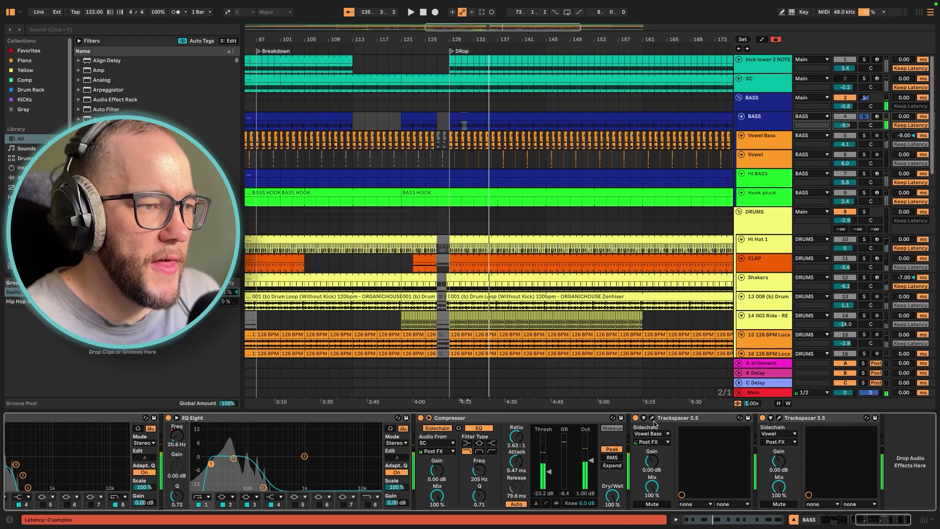
Open both Trackspacer 2.5 plug-in windows of the BASS track and arrange them side by side
left_click(779, 419)
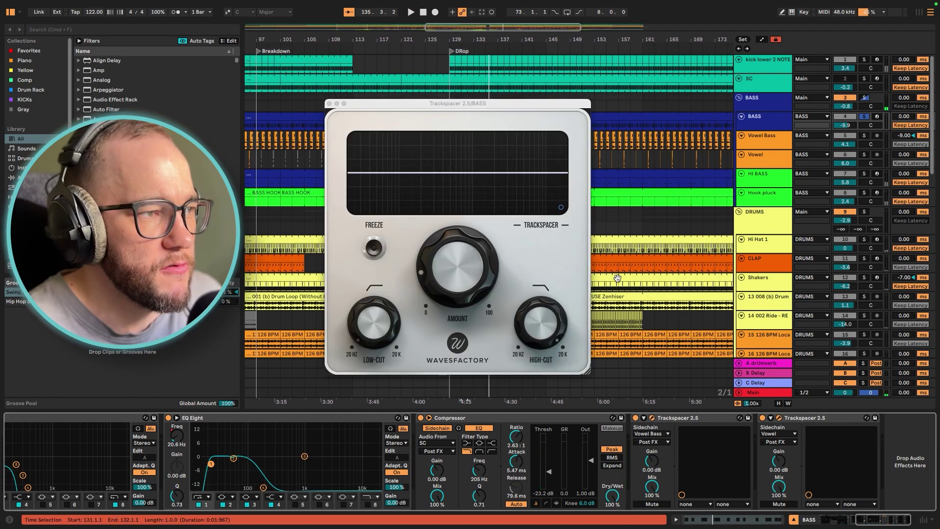
left_click_drag(451, 105, 381, 98)
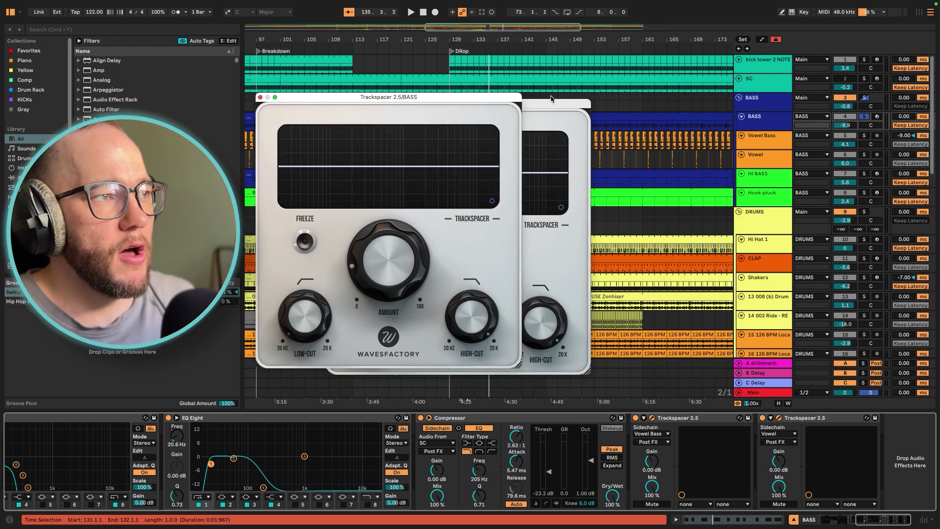
left_click_drag(548, 105, 712, 109)
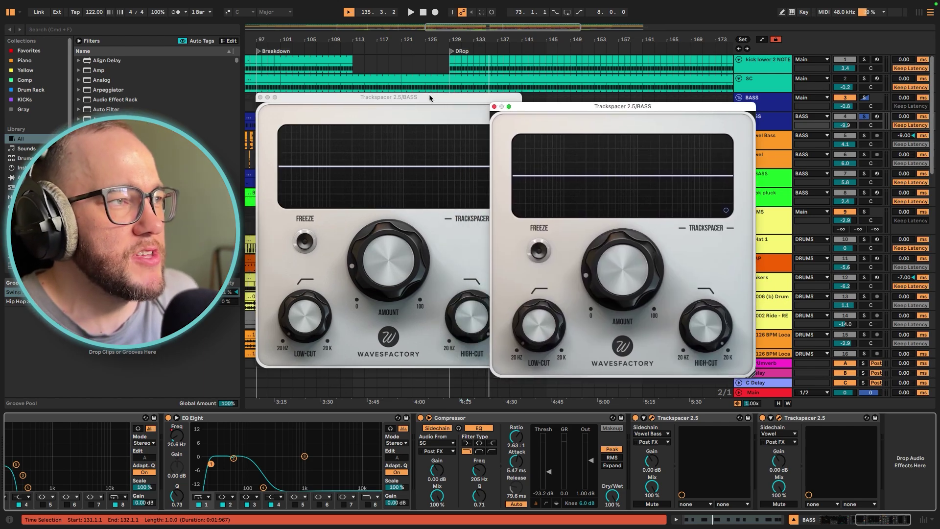
left_click_drag(430, 98, 377, 101)
left_click_drag(580, 110, 570, 103)
Add the Vowel Bass and Vowel tracks to the solo, play the drop to observe both Trackspacers, and close their windows
key("space")
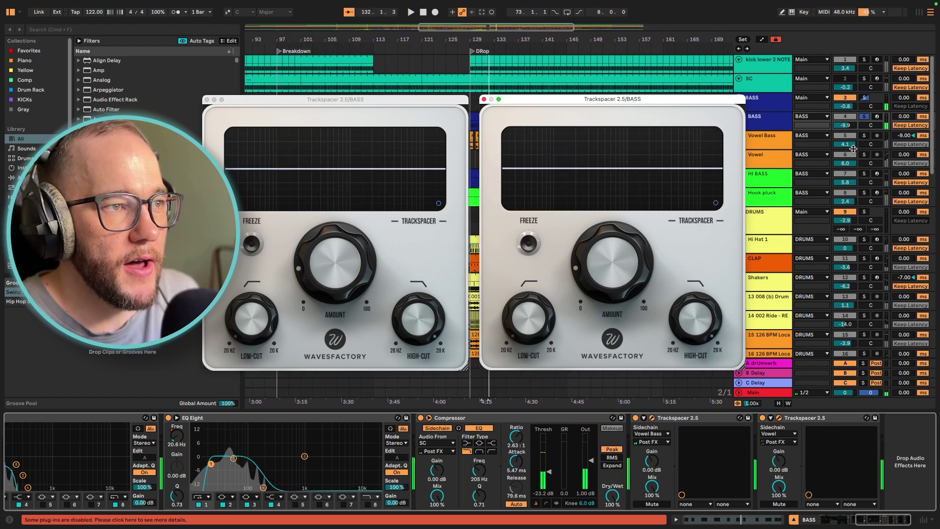
left_click(864, 135)
left_click(864, 154)
key("space")
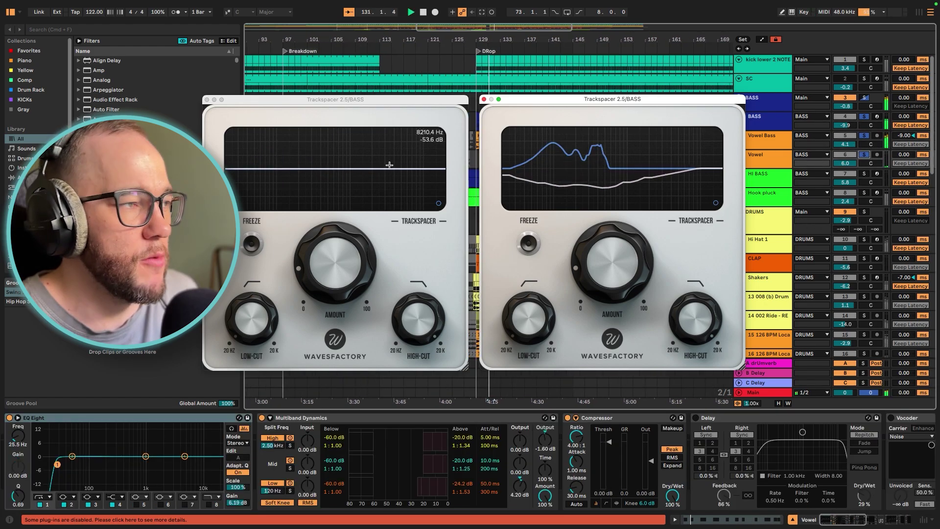
mouse_move(575, 258)
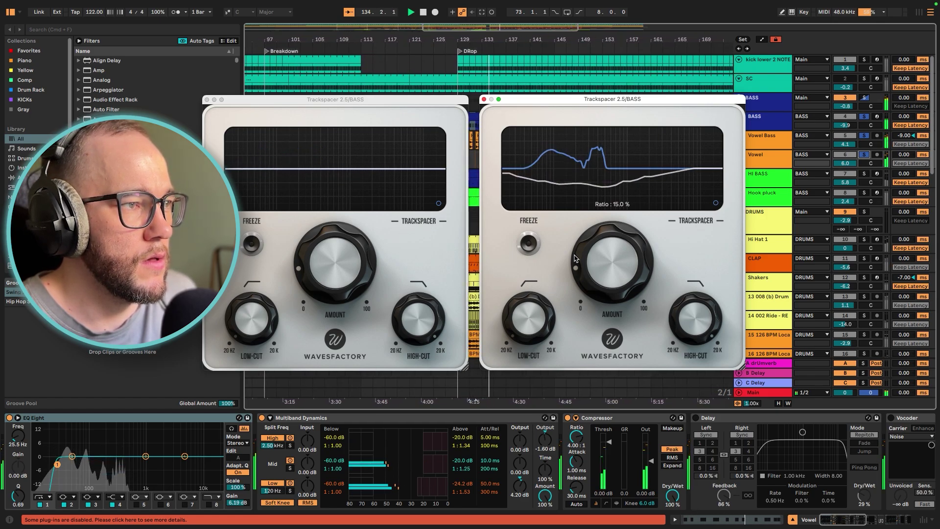
left_click(484, 99)
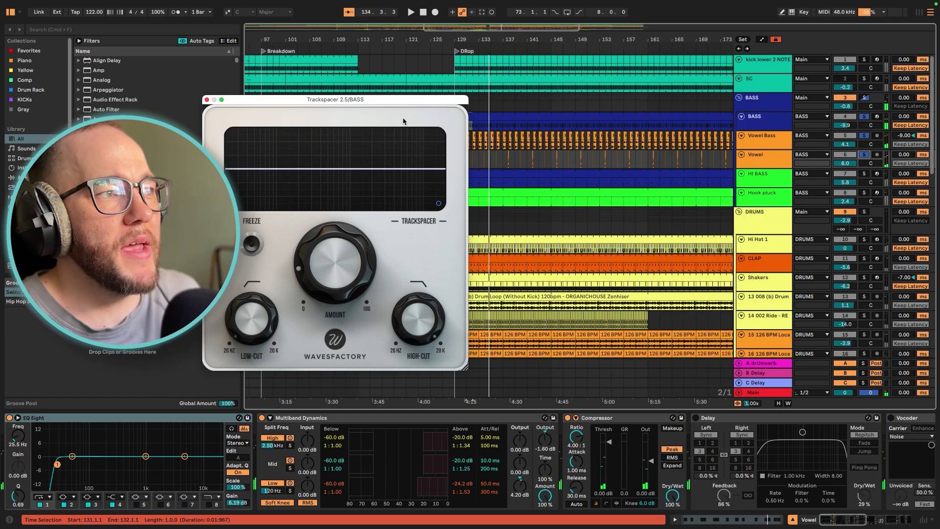
left_click(206, 99)
Open the BASS track's MIDI clip at the drop and play it to examine its note pattern
left_click(756, 116)
double_click(504, 117)
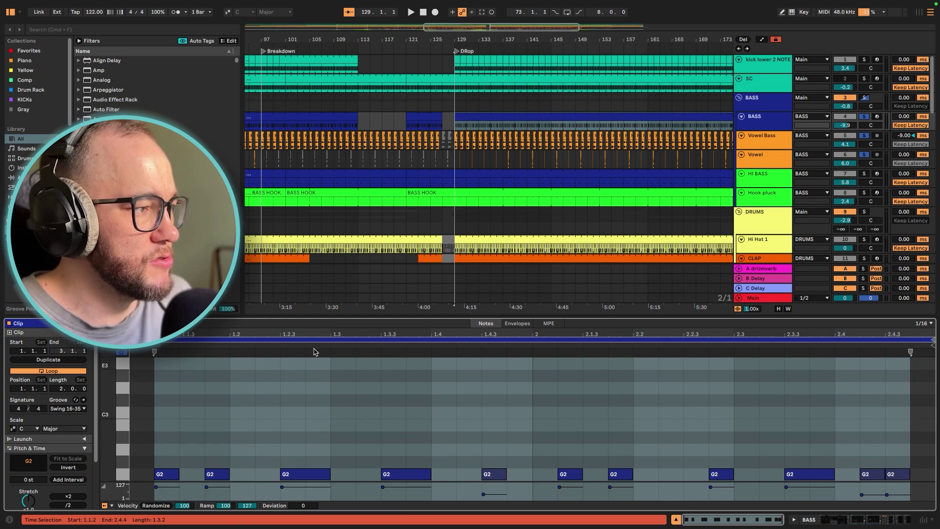
scroll(307, 367, "down", 2)
left_click(290, 389)
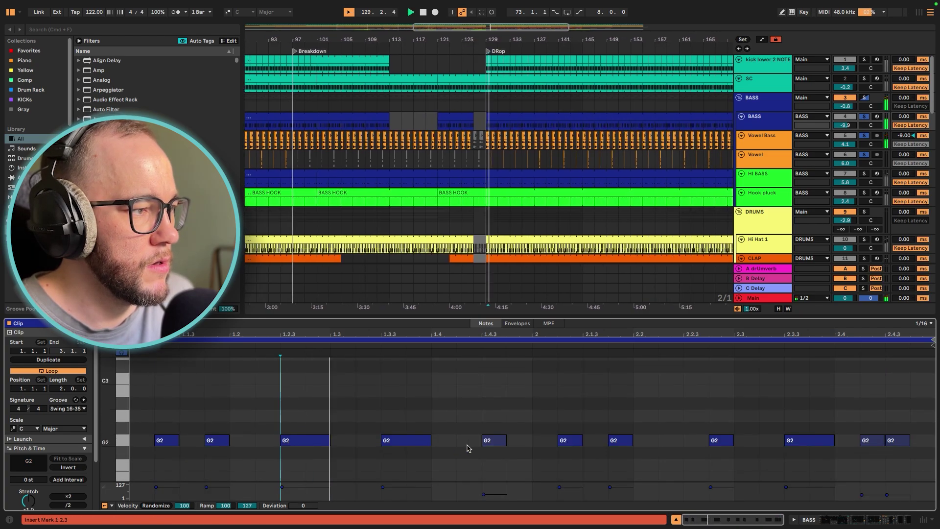
key("space")
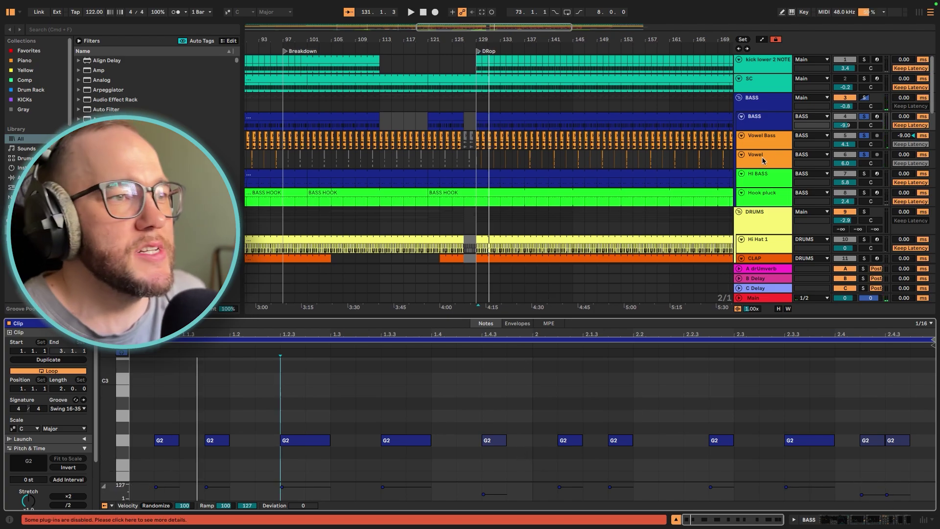
Show the Vowel Bass track's devices and reveal the source sample of its KDHEV1 Bassline clip at the drop in the browser
double_click(762, 136)
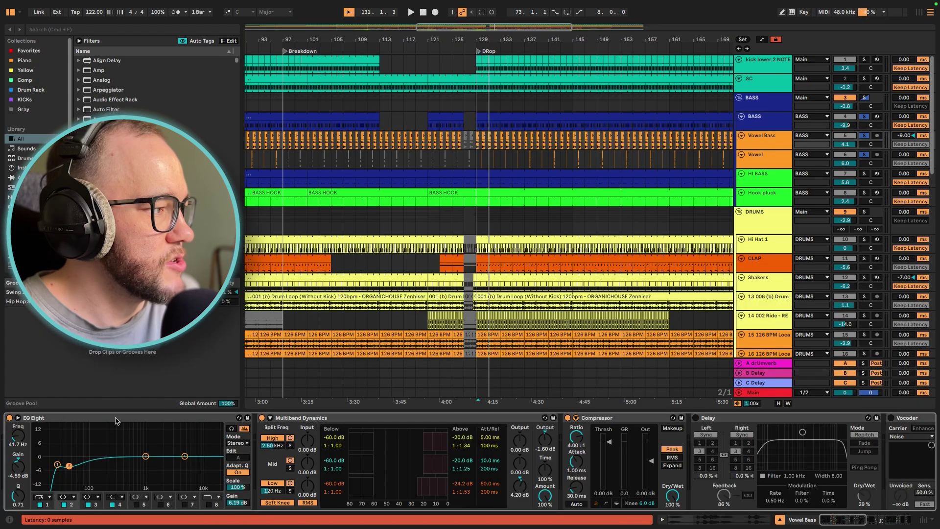
left_click(117, 420)
scroll(477, 135, "up", 10)
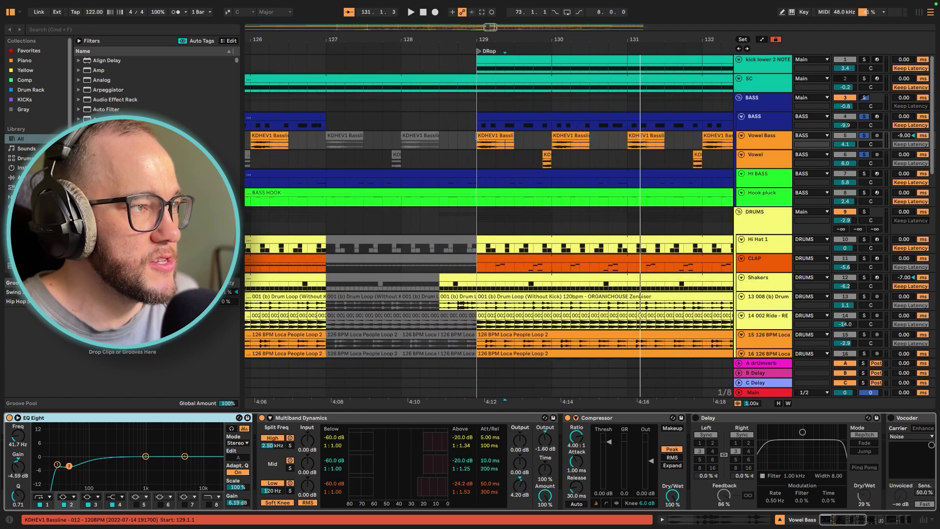
left_click(477, 135)
right_click(490, 141)
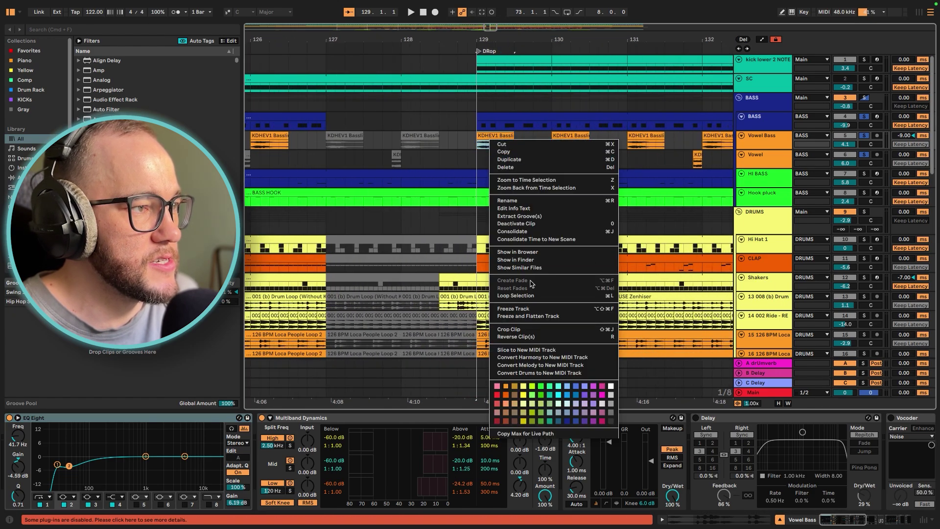
left_click(532, 252)
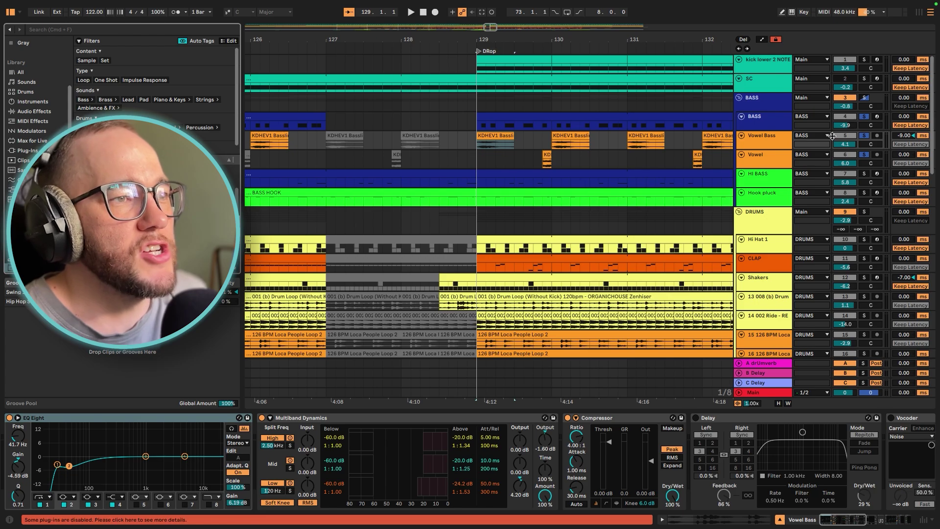
left_click(770, 144)
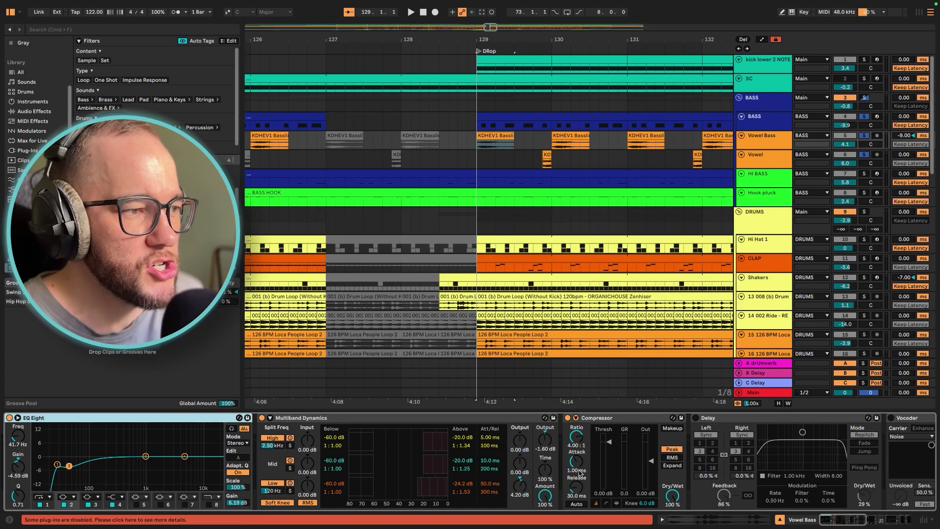
Review the rest of the Vowel Bass device chain, then open the first Vowel clip after the drop and play both vowel layers
scroll(578, 461, "right", 10)
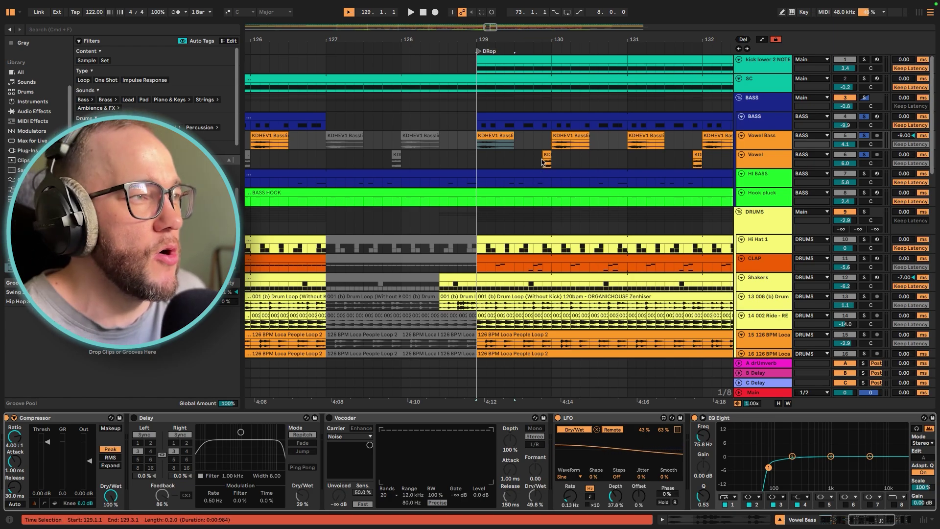
key("minus")
left_click(525, 165)
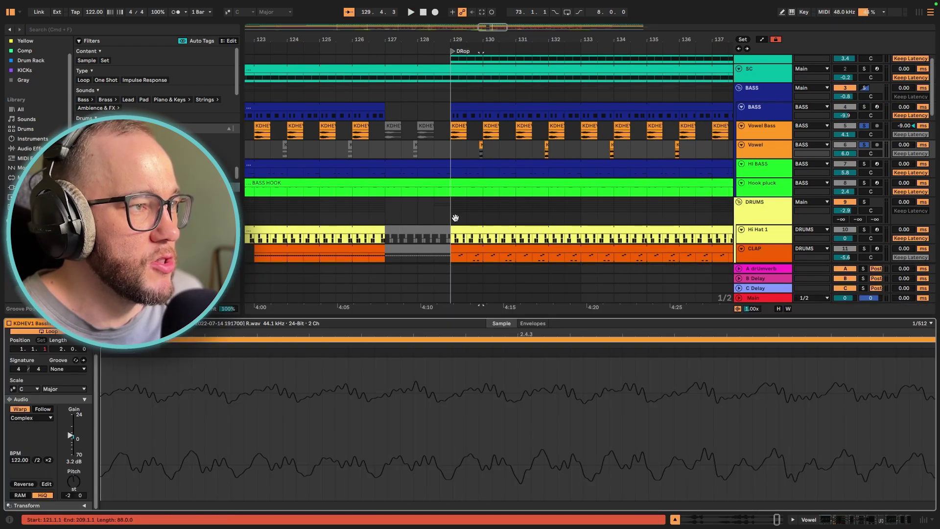
key("space")
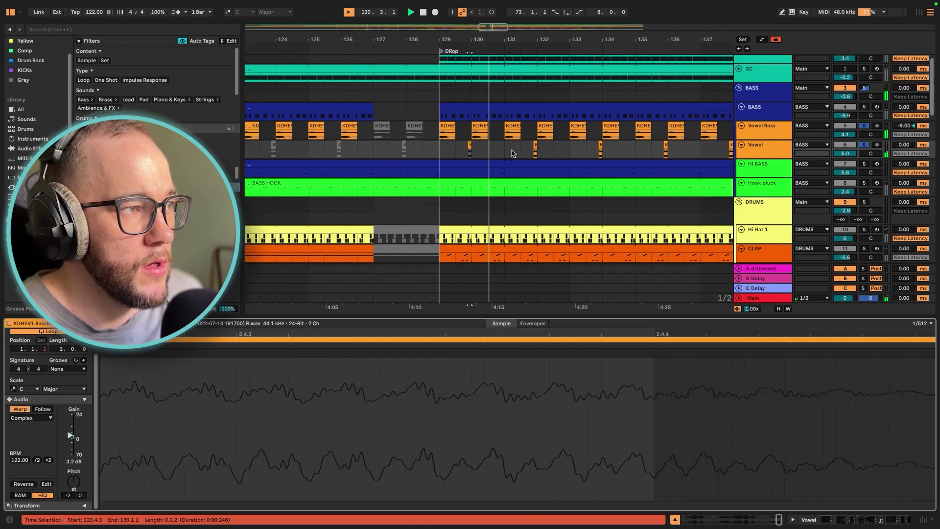
scroll(512, 153, "up", 5)
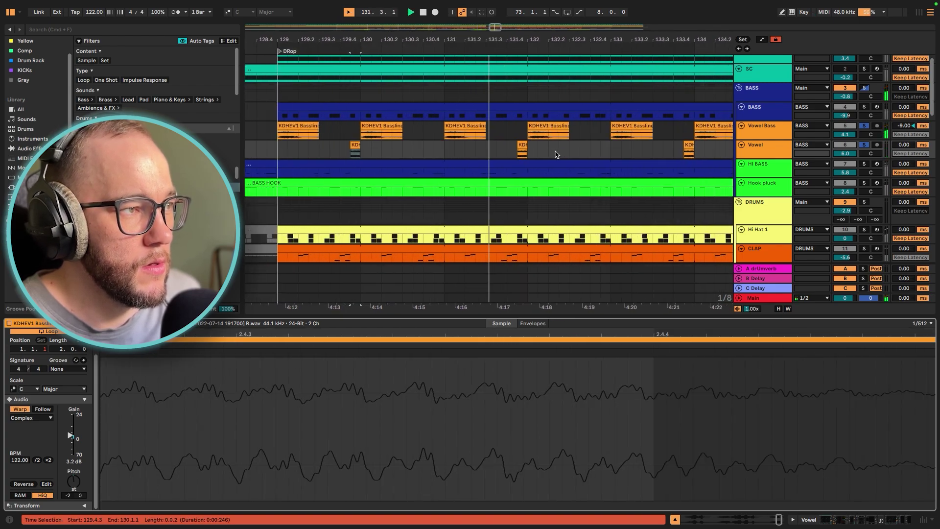
scroll(556, 154, "down", 4)
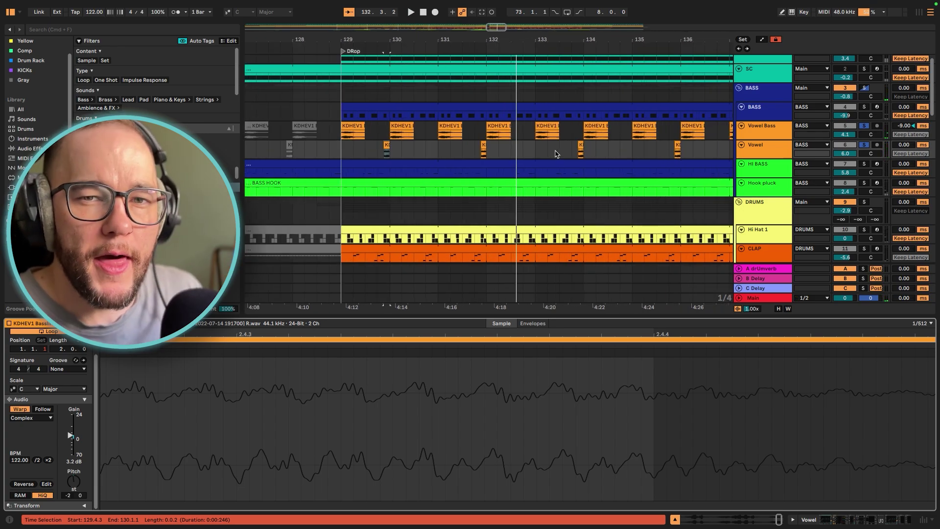
scroll(856, 79, "up", 1)
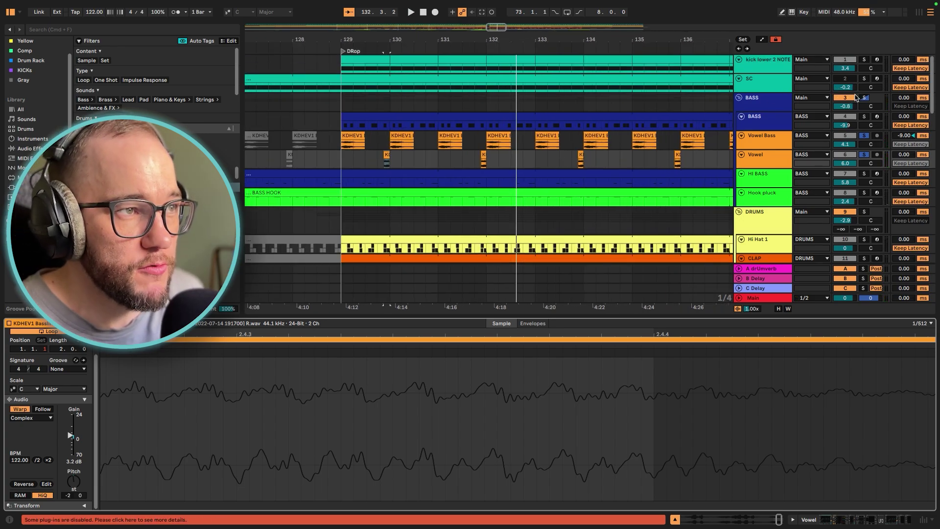
Show the Vowel Bass track's devices, inspect its kick-sidechained Trackspacer 2.5 at the end of the chain, and close the plug-in window
double_click(778, 136)
mouse_move(864, 520)
left_mouse_down()
mouse_move(817, 528)
mouse_move(862, 527)
left_mouse_up()
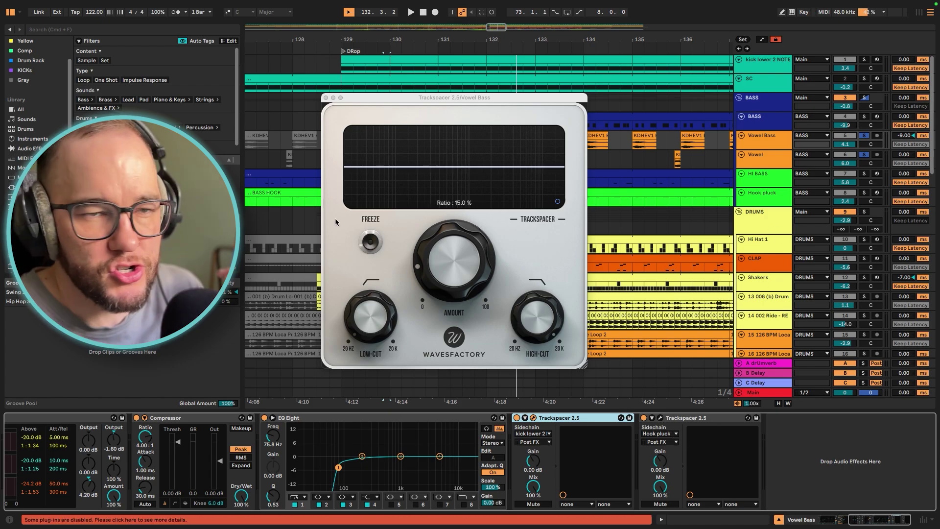
left_click(326, 98)
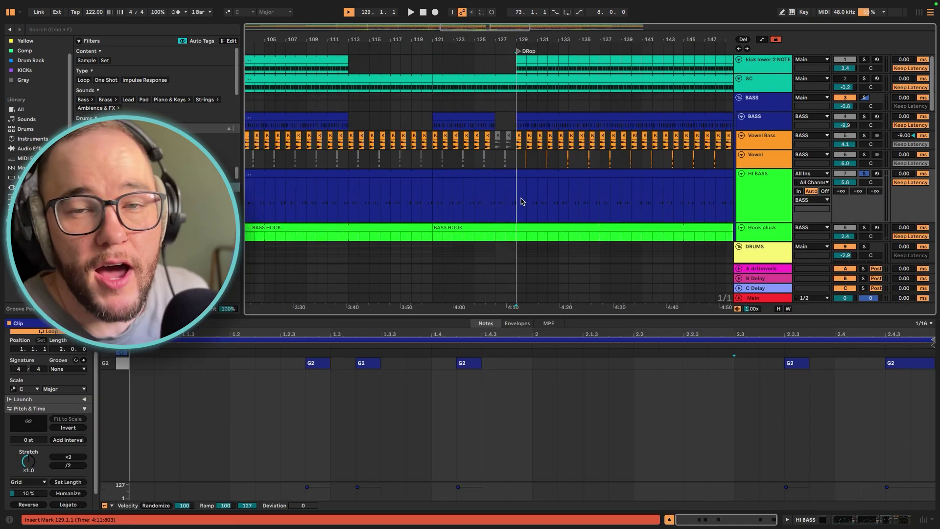
Play the soloed HI BASS from the drop, add the BASS group and kick to the solo, then take the group solo off and stop
key("space")
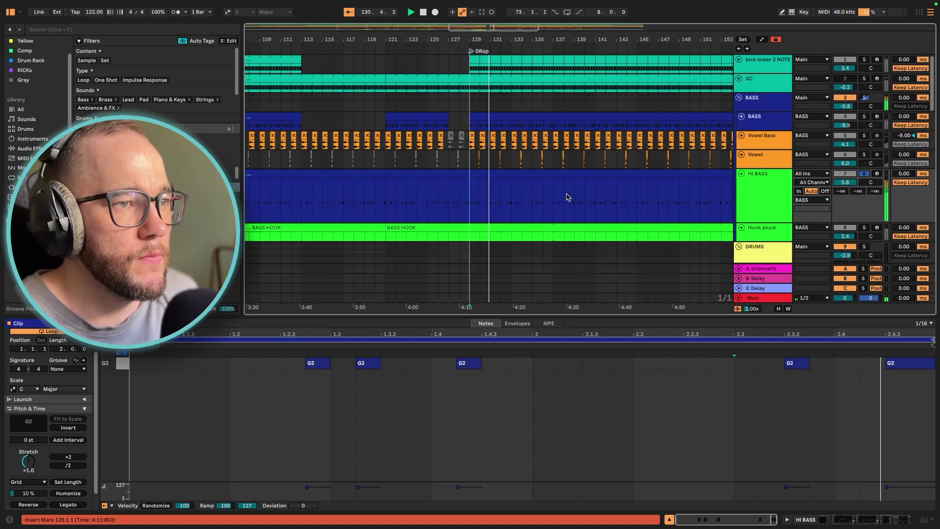
left_click(864, 98)
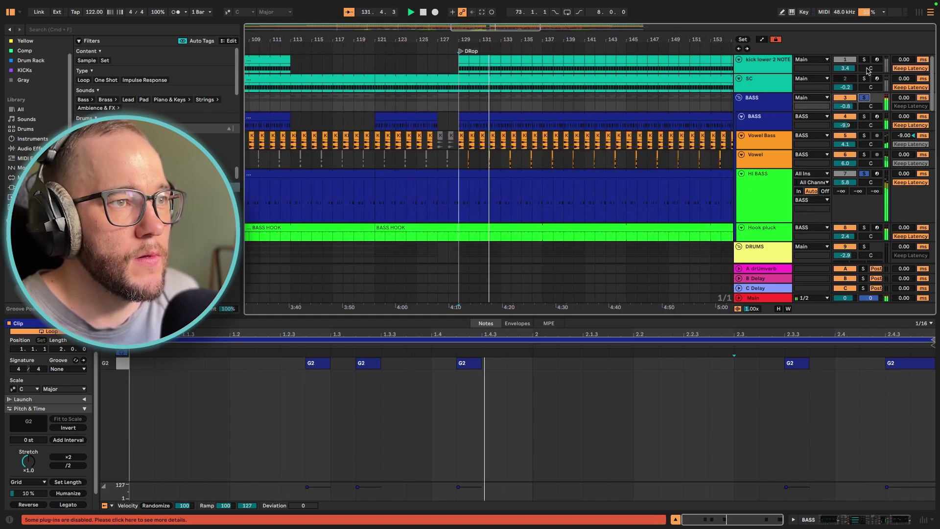
left_click(864, 59)
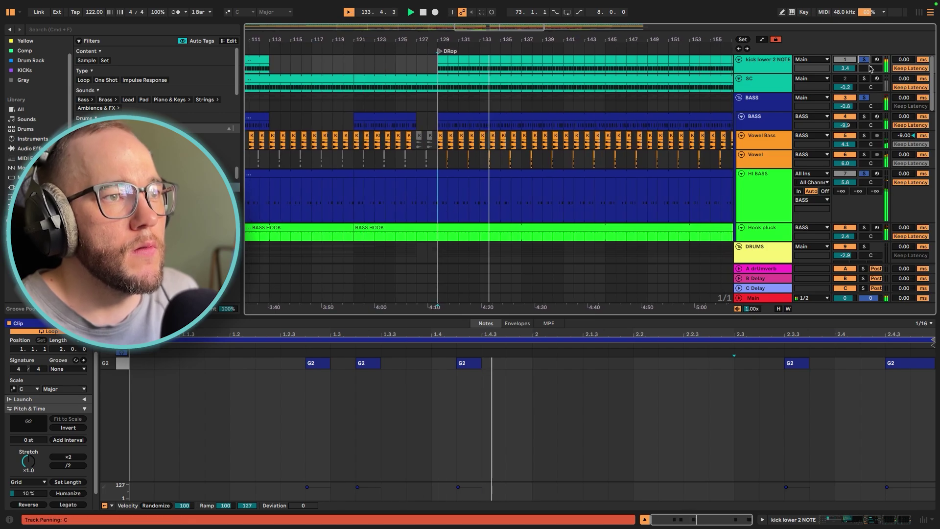
left_click(864, 97)
key("space")
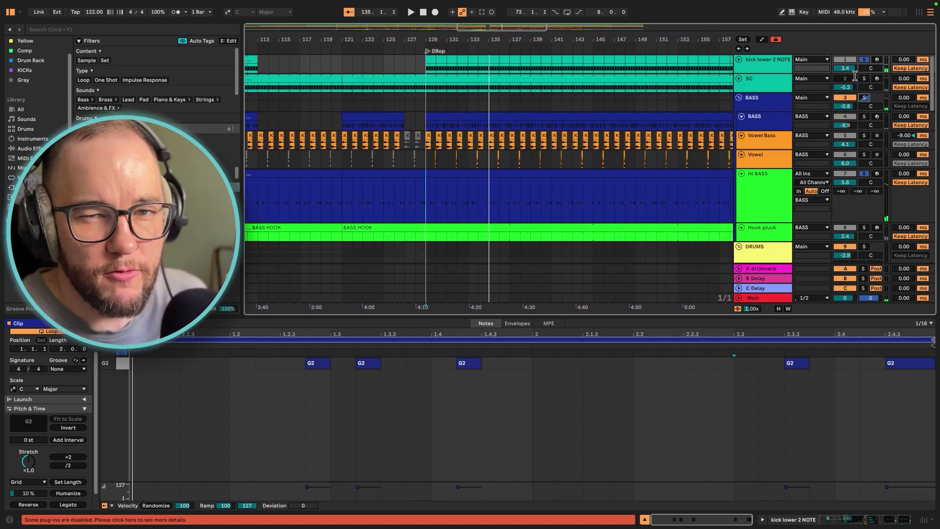
Open Serum from the HI BASS track's devices, inspect its oscillators and the ENV 1 and ENV 2 envelopes, and close the window
left_click(771, 205)
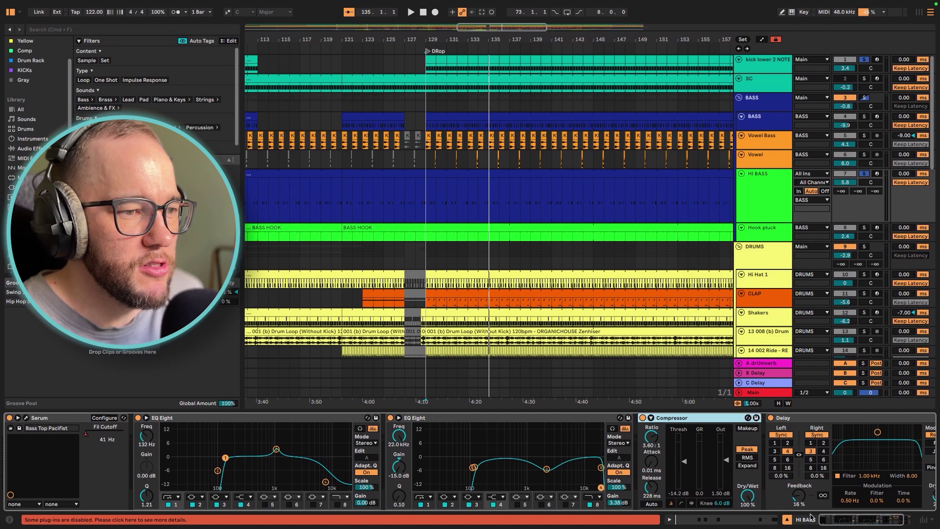
mouse_move(840, 520)
left_mouse_down()
mouse_move(850, 520)
mouse_move(823, 525)
left_mouse_up()
left_click(27, 418)
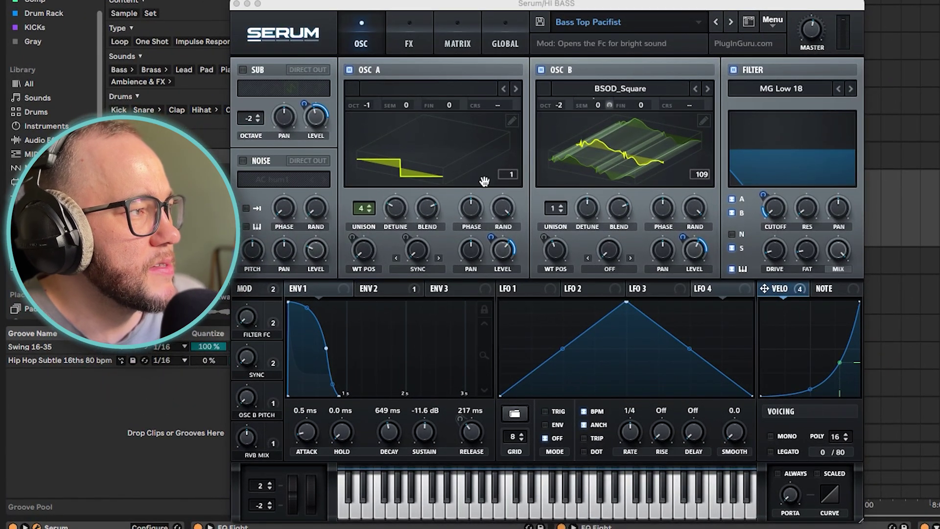
left_click_drag(307, 307, 307, 313)
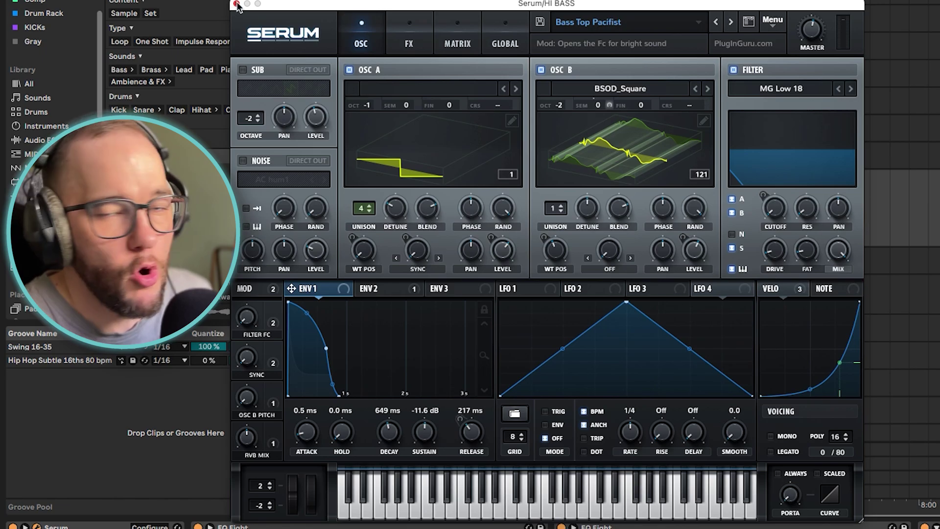
left_click(417, 289)
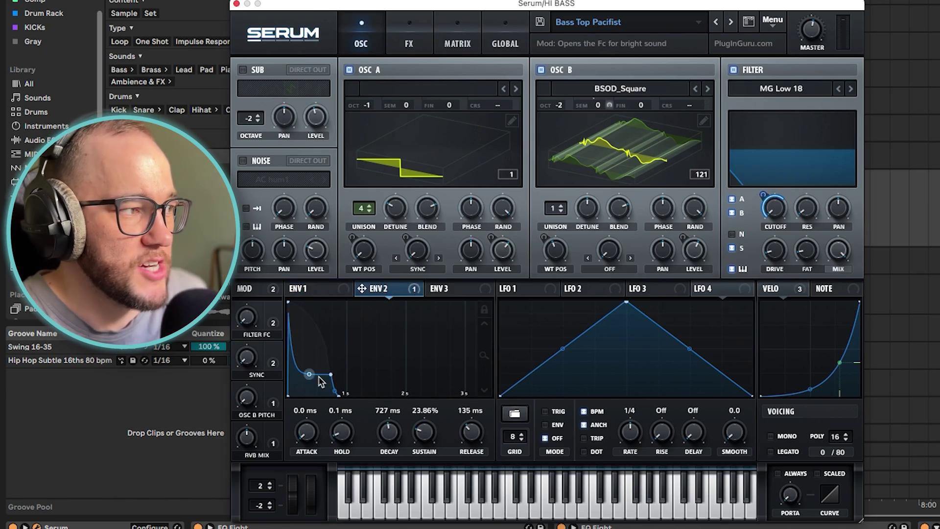
left_click(236, 3)
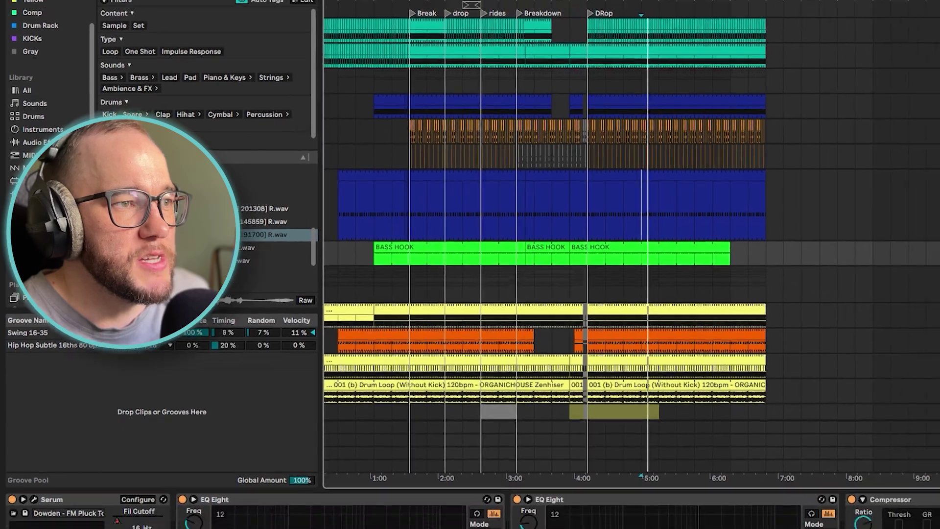
Audition the soloed Hook pluck track from bar 153, then add the BASS track to the solo and play the two together
left_click(775, 237)
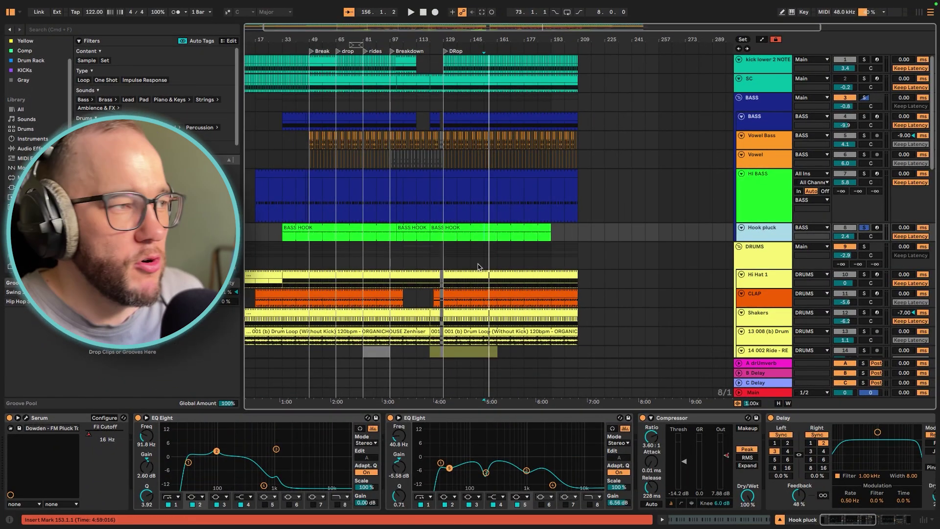
key("space")
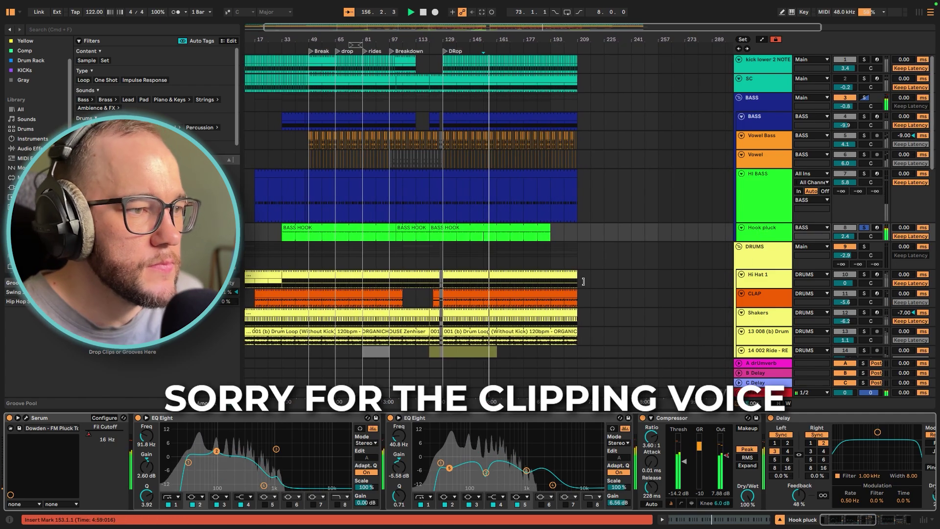
left_click(865, 116)
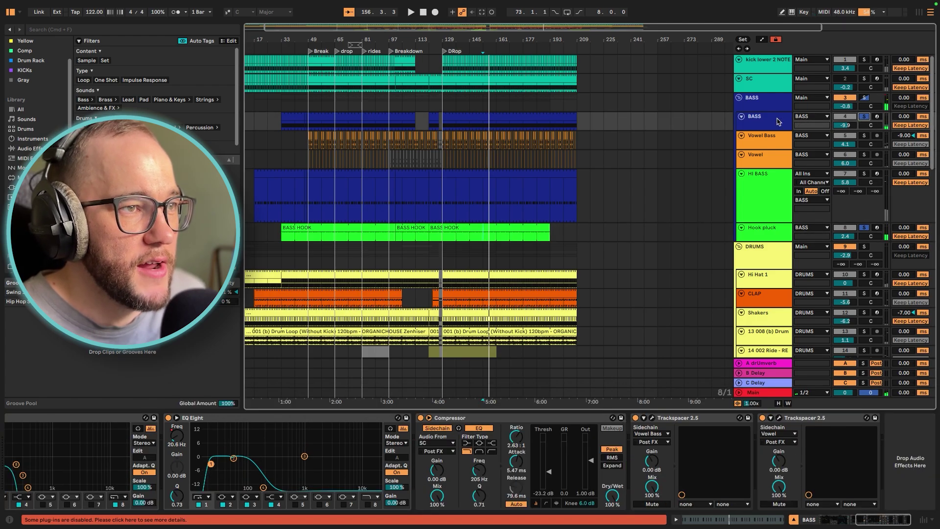
left_click(778, 121)
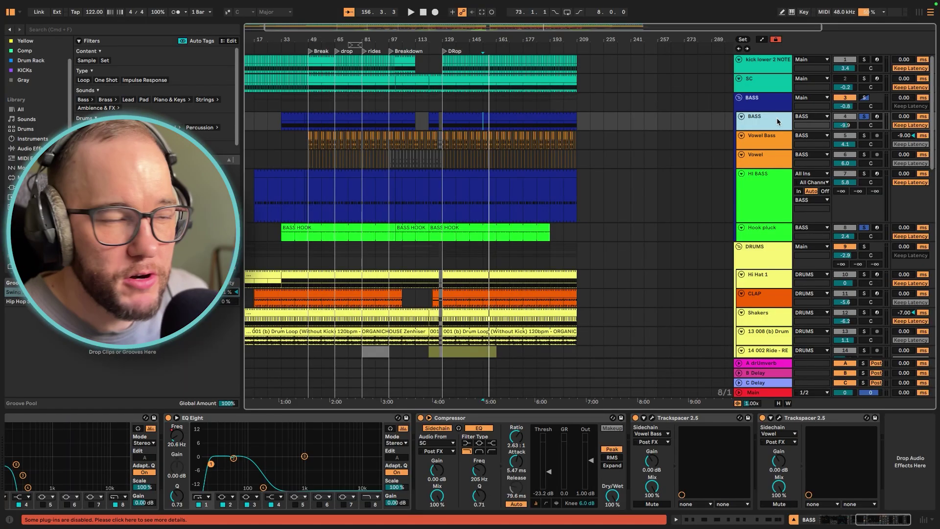
key("space")
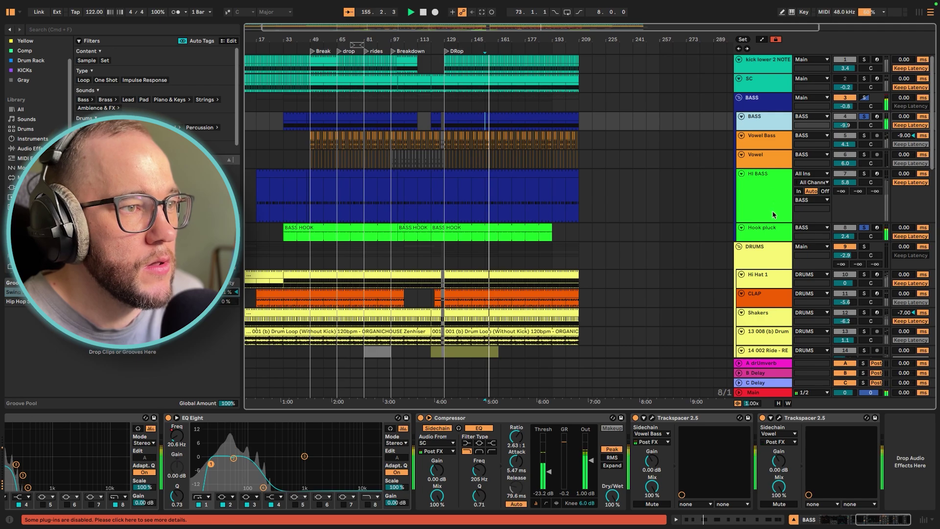
Show the Hook pluck track's devices and play it to examine its two EQ Eights, Compressor and Delay
double_click(760, 232)
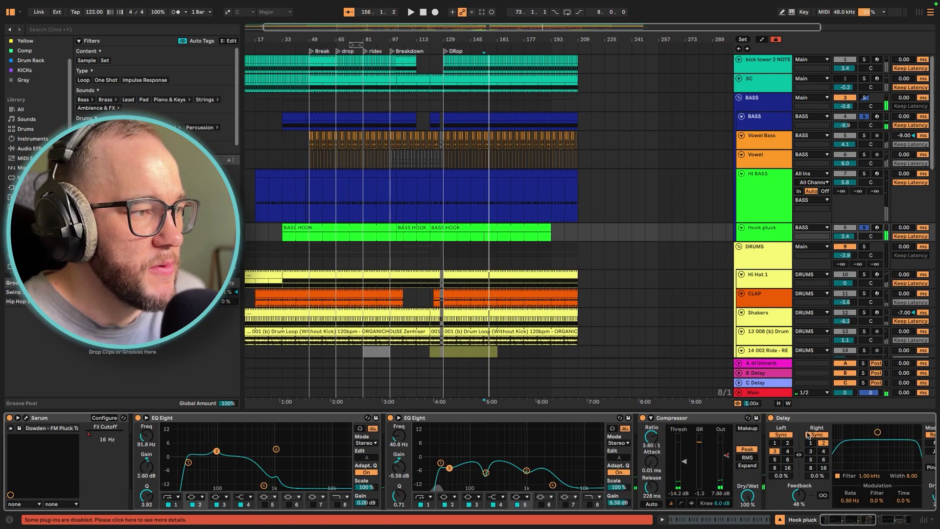
left_click_drag(836, 522, 778, 522)
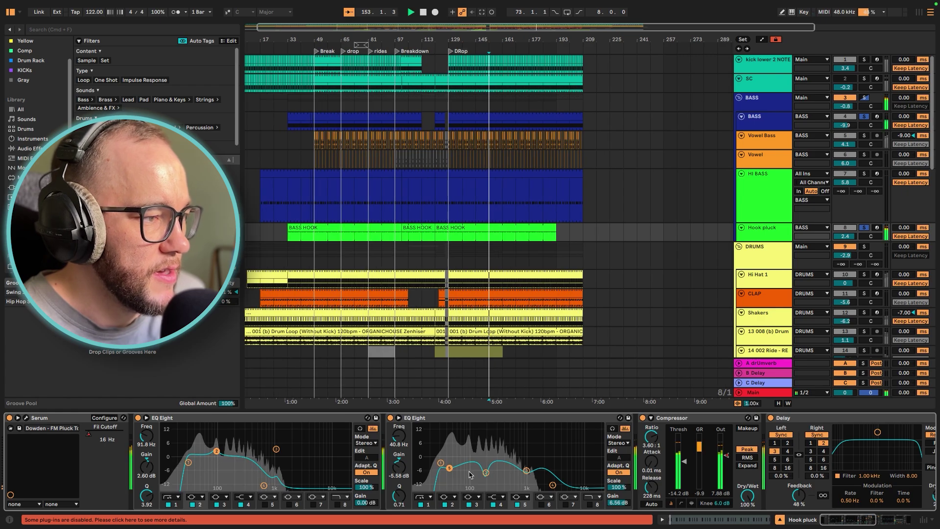
left_click(865, 522)
left_click_drag(865, 522, 870, 523)
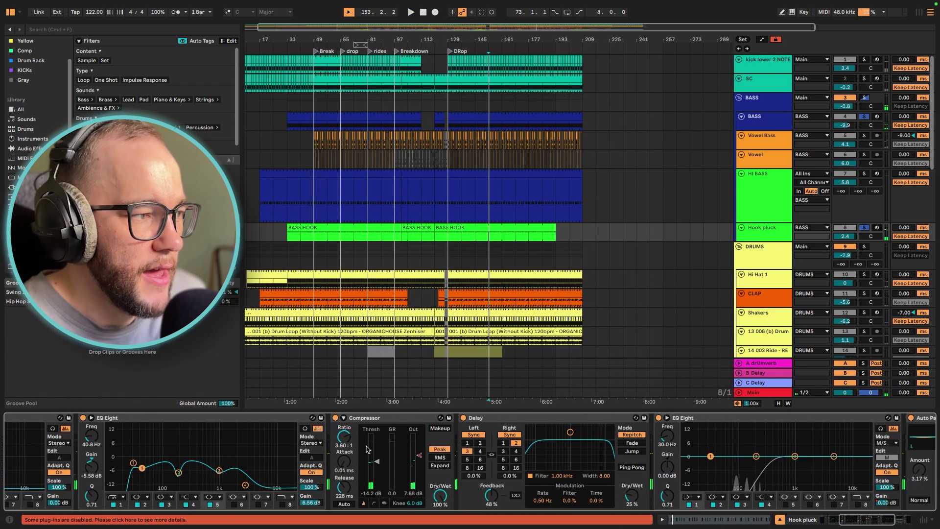
Play the Hook pluck while examining the end of its device chain, inspect the Pro-Q 3 curve in its window, and close it
key("space")
key("space")
left_click(895, 523)
key("space")
left_click_drag(895, 524, 905, 524)
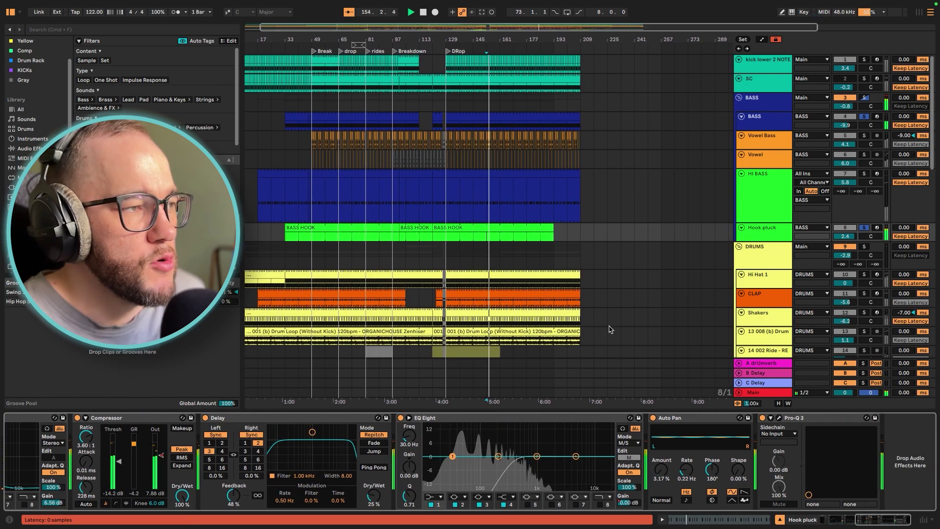
left_click(779, 417)
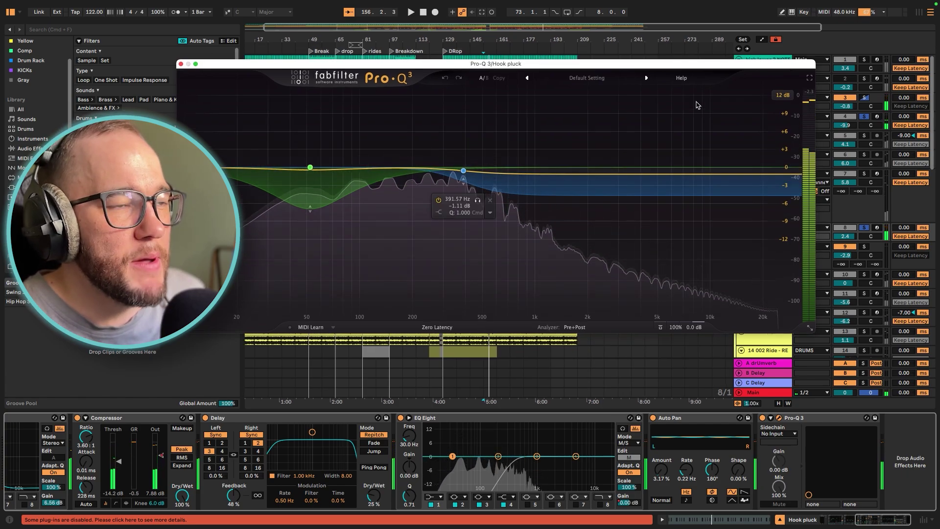
left_click(181, 64)
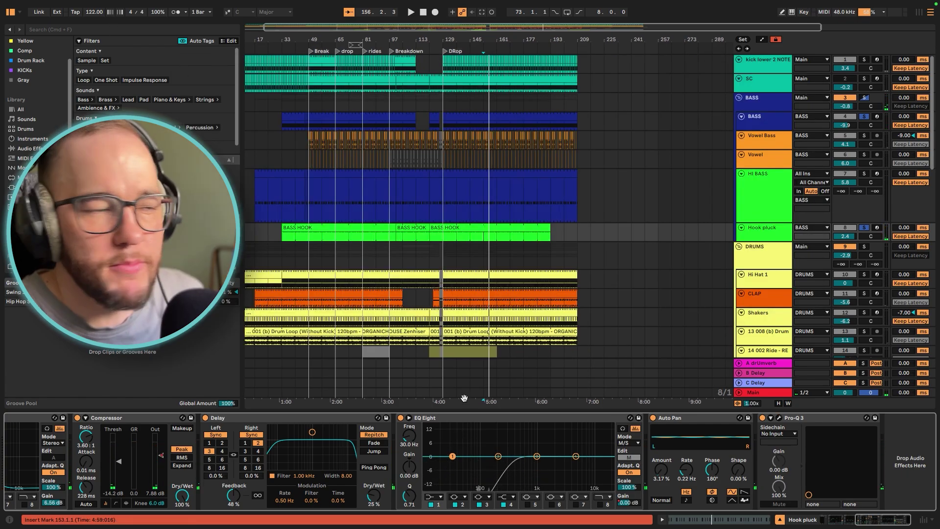
Open the Hook pluck track's Serum window and reposition it to inspect the patch, then switch off the track's solo and toggle playback
scroll(397, 478, "left", 5)
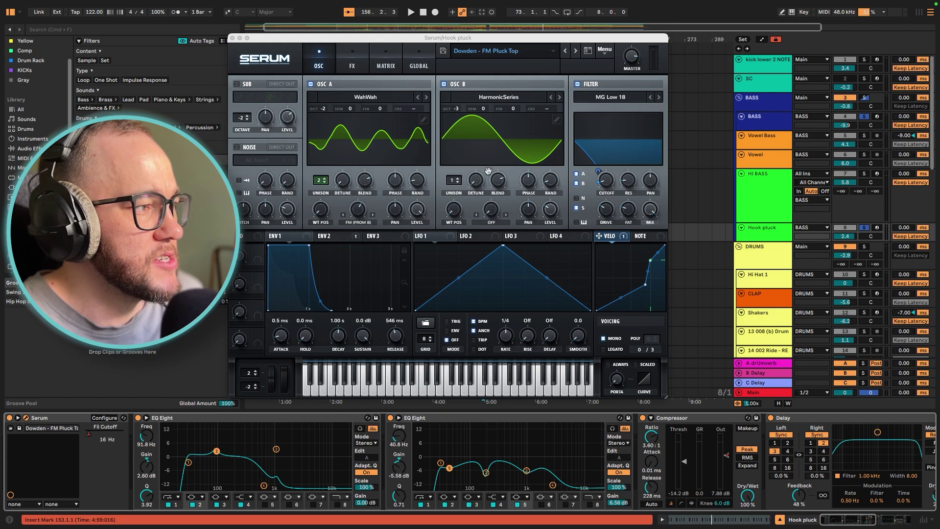
left_click_drag(484, 41, 514, 38)
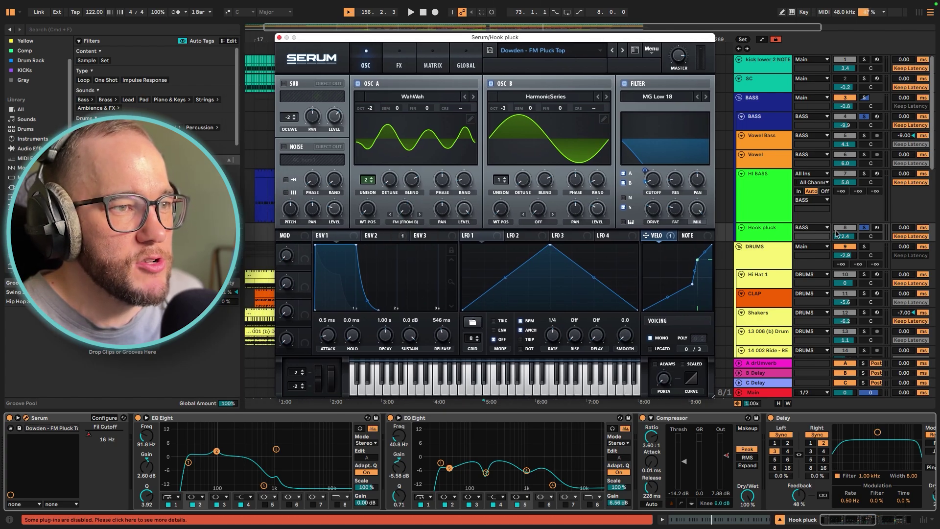
left_click(864, 229)
key("space")
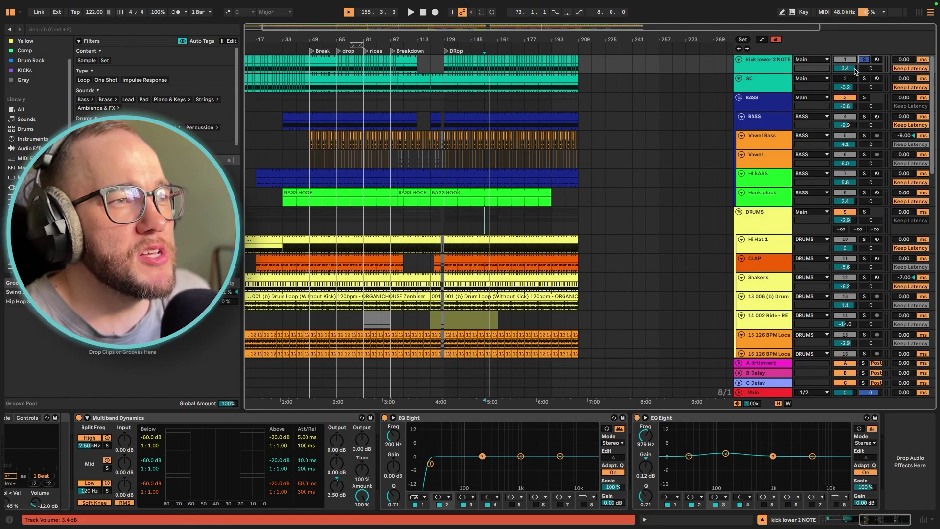
Solo the whole BASS group alongside the kick, play them together, and take the BASS group out of the solo
left_click(865, 98)
key("space")
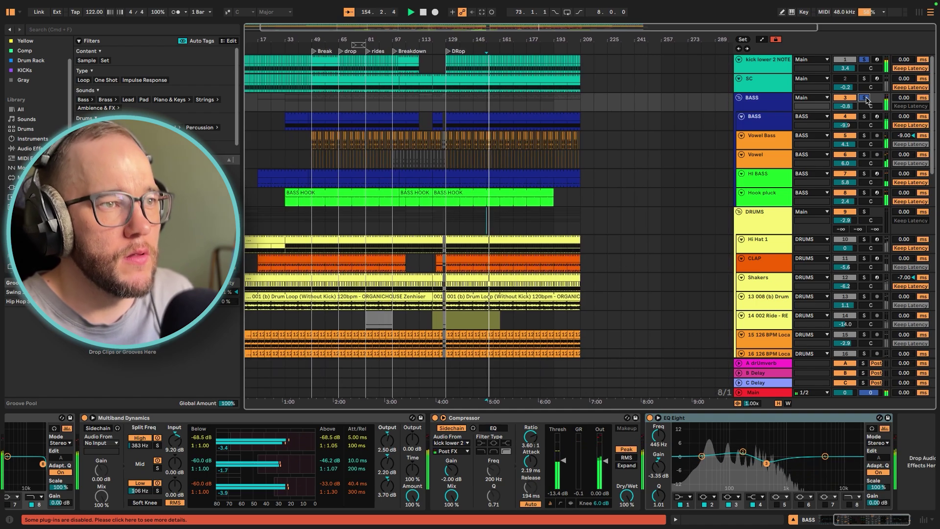
left_click(865, 98)
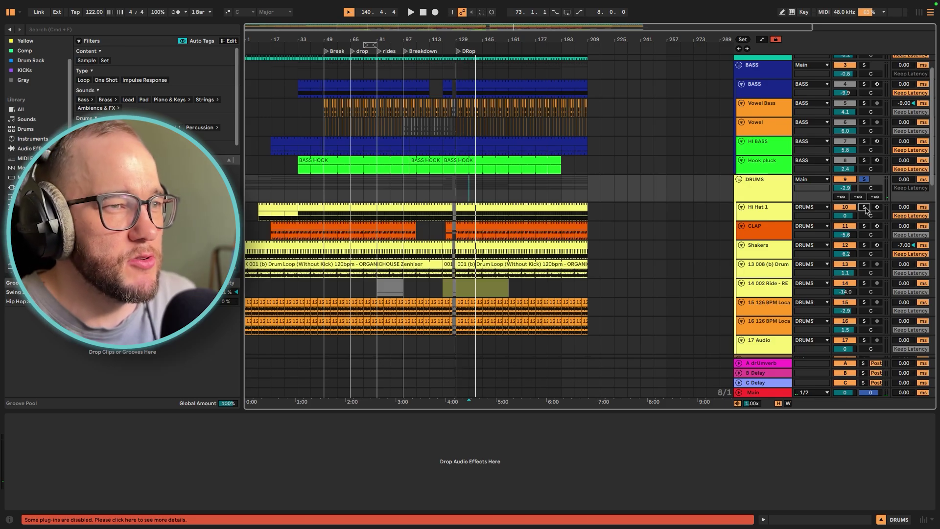
Solo the Hi Hat 1 track in the DRUMS group and the Hi Hat 1 chain inside its Drum Rack
left_click(865, 207)
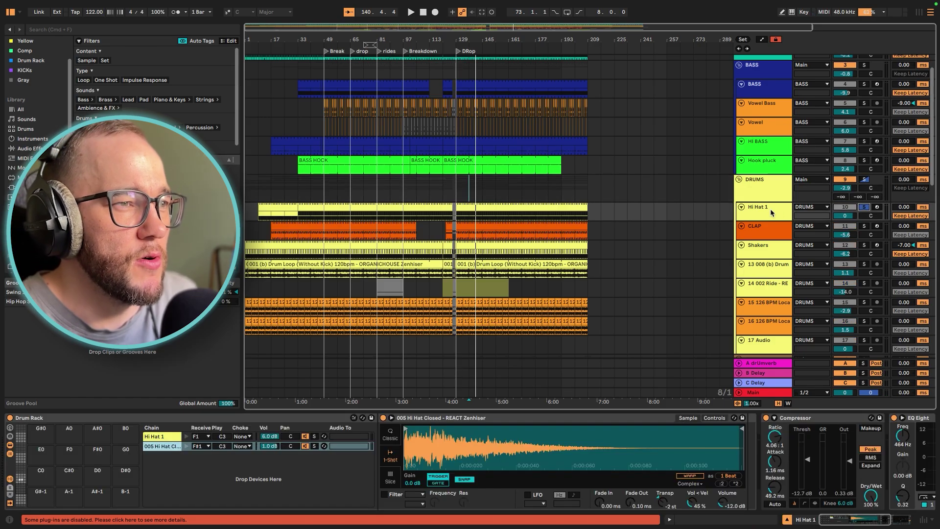
left_click(314, 436)
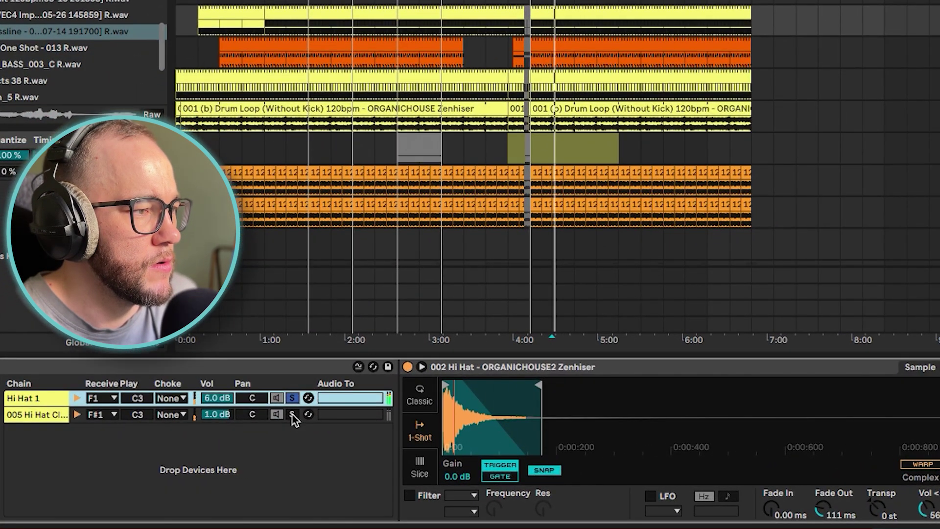
Extend the end of the Hi Hat 1 sample in Simpler to past the 0:600 mark, and solo the 005 Hi Hat Closed chain
left_click_drag(538, 386, 844, 385)
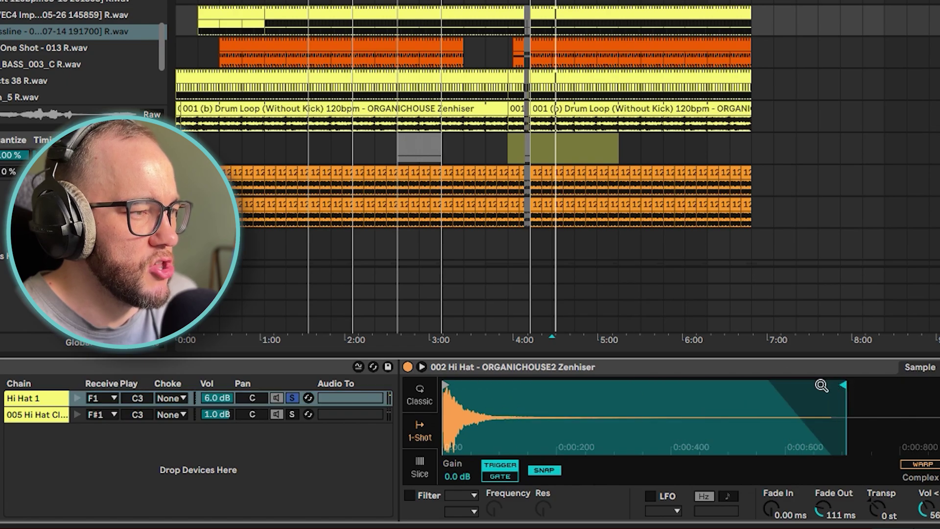
left_click(296, 416)
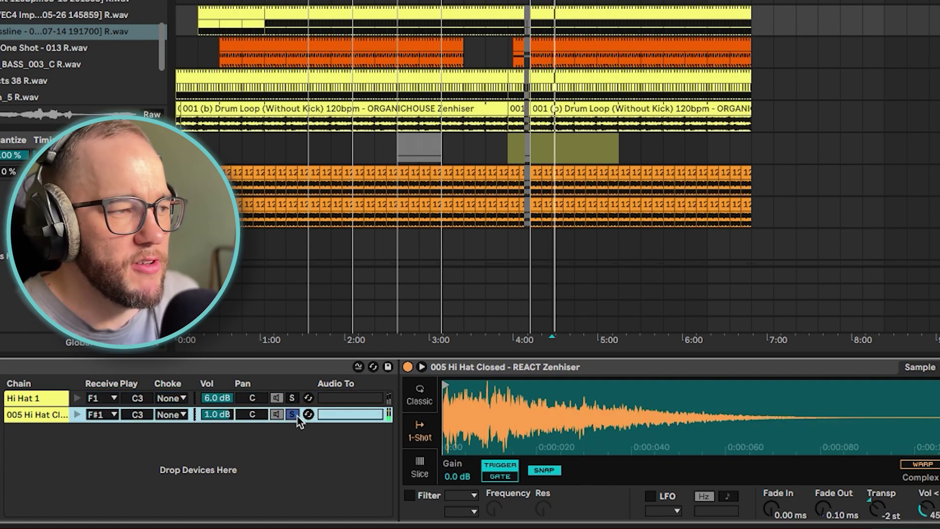
Open the Hi Hat 1 track's MIDI clip at the drop, examine how the two hat layers' notes line up, and start playback
double_click(571, 15)
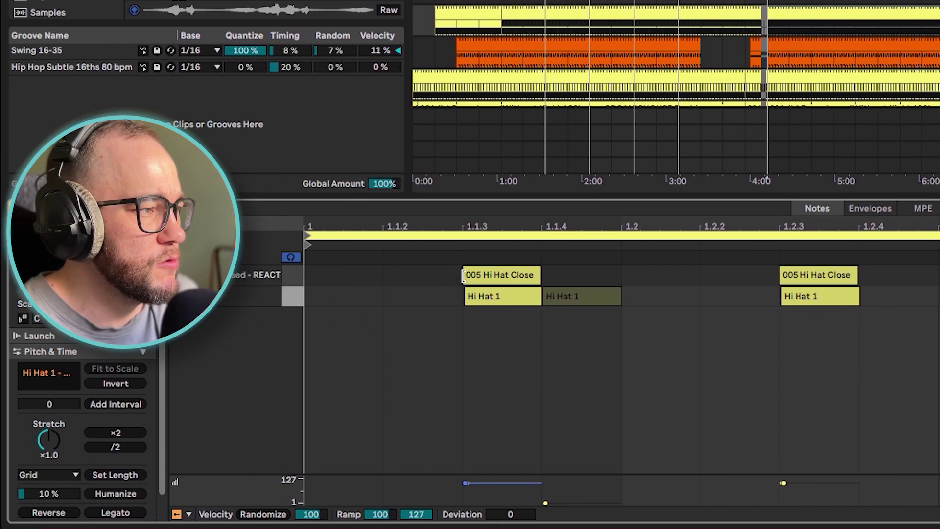
scroll(464, 275, "up", 3)
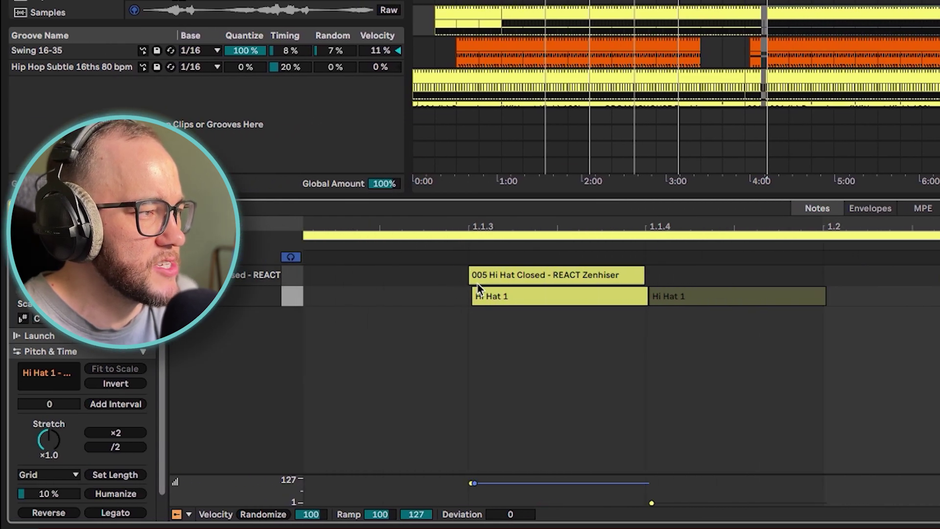
scroll(474, 275, "up", 2)
scroll(473, 286, "down", 5)
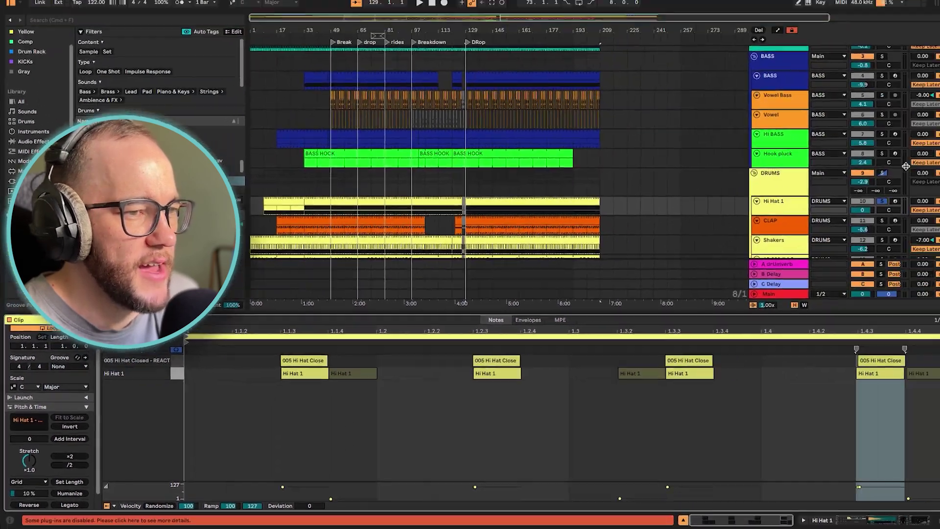
key("space")
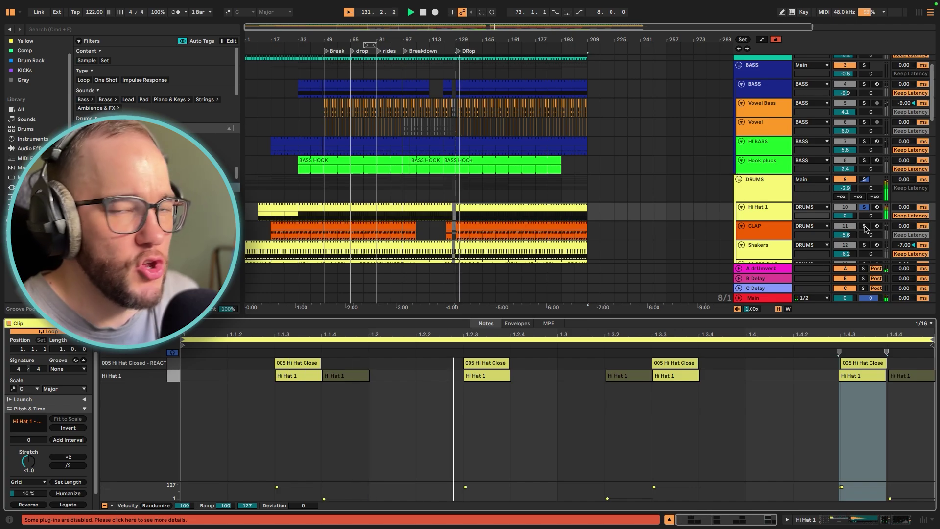
Show the Hi Hat 1 track's device chain, stop playback, and inspect the Compressor and EQ Eight at its end
left_click(755, 219)
key("shift+Tab")
key("space")
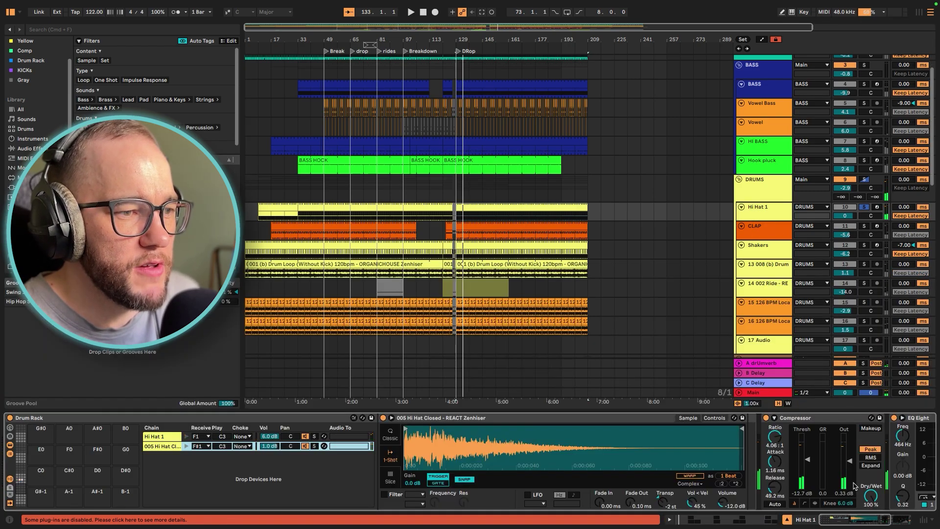
left_click_drag(858, 519, 894, 519)
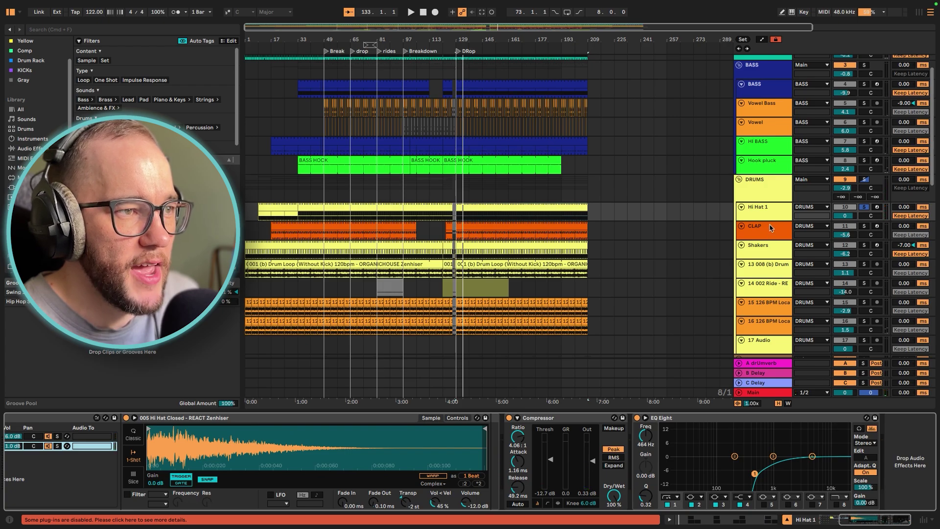
Enlarge the Hi Hat 1 track to expose its sends, try a change on the A drUmverb send, and undo it
left_click_drag(771, 219, 772, 240)
right_click(841, 225)
left_click(846, 226)
key("super+z")
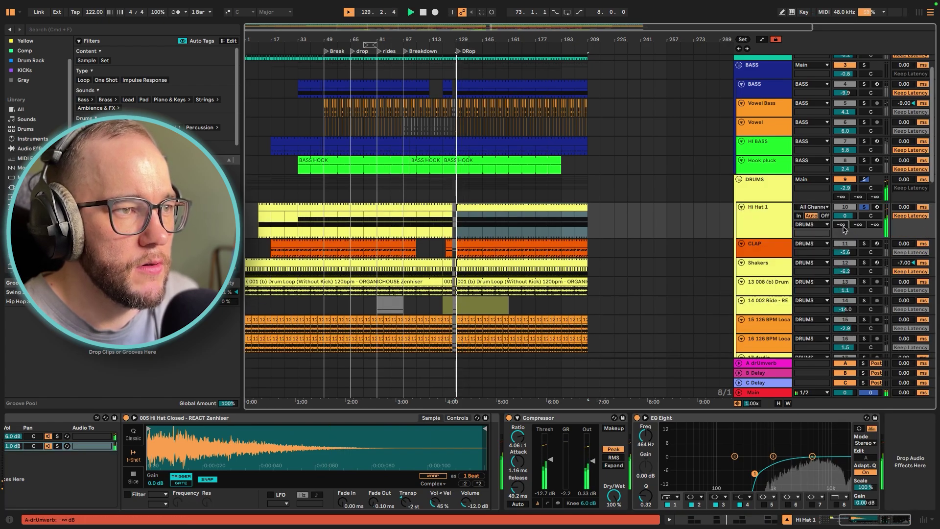
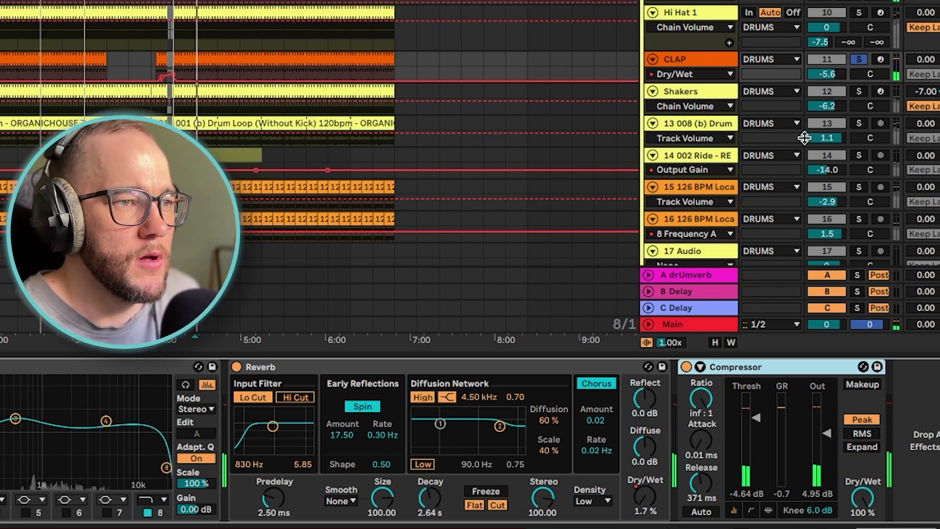
Solo the Shakers track, hide the automation lanes, open its MIDI clip after the drop to view the notes, and stop playback
left_click(860, 92)
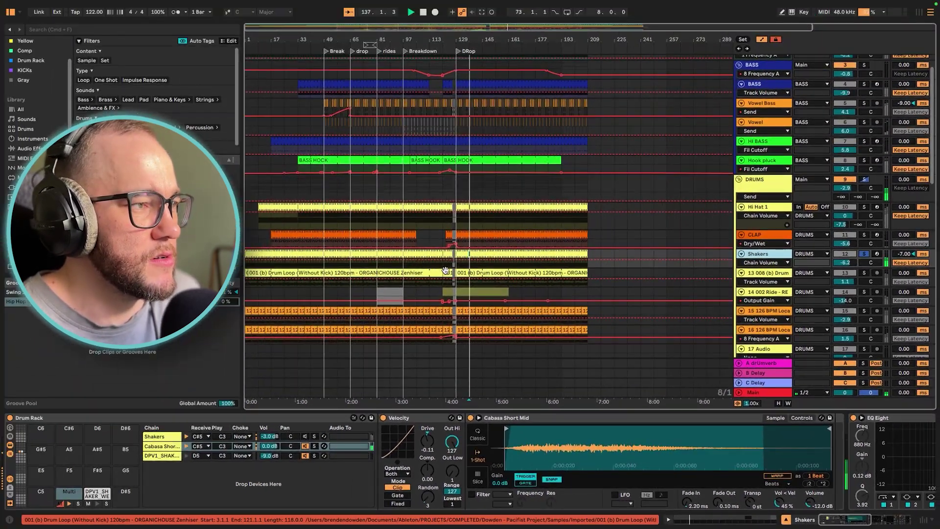
key("a")
double_click(478, 254)
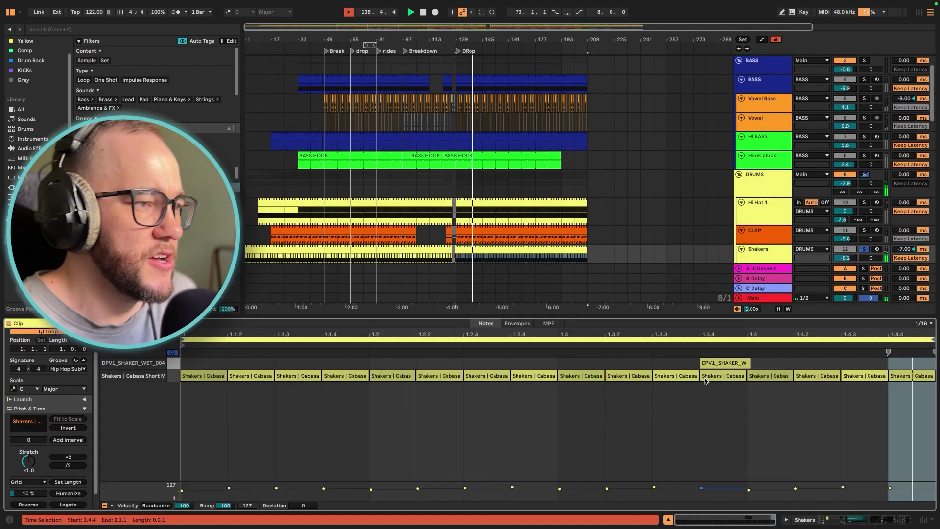
scroll(799, 232, "down", 5)
key("space")
Show the Shakers track's Drum Rack, select the Shakers chain, and audition the chains' samples
left_click(778, 121)
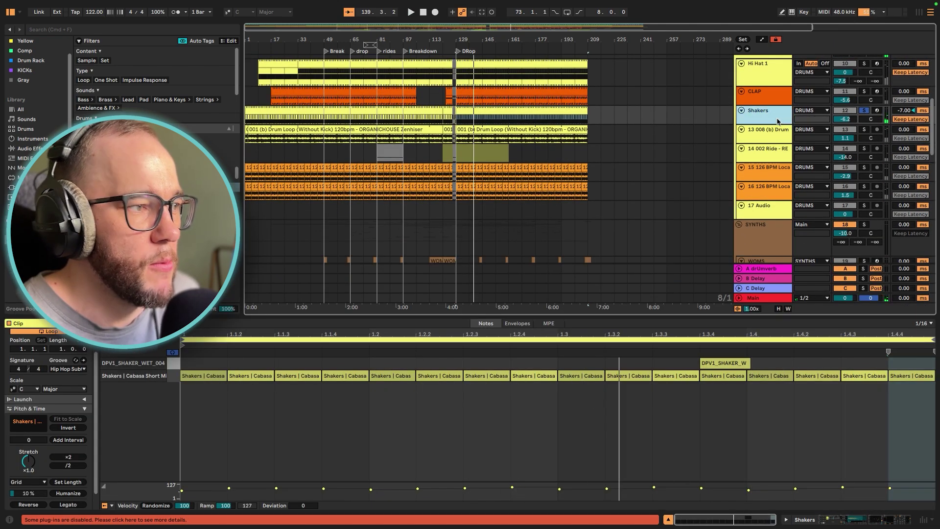
double_click(778, 122)
left_click(160, 439)
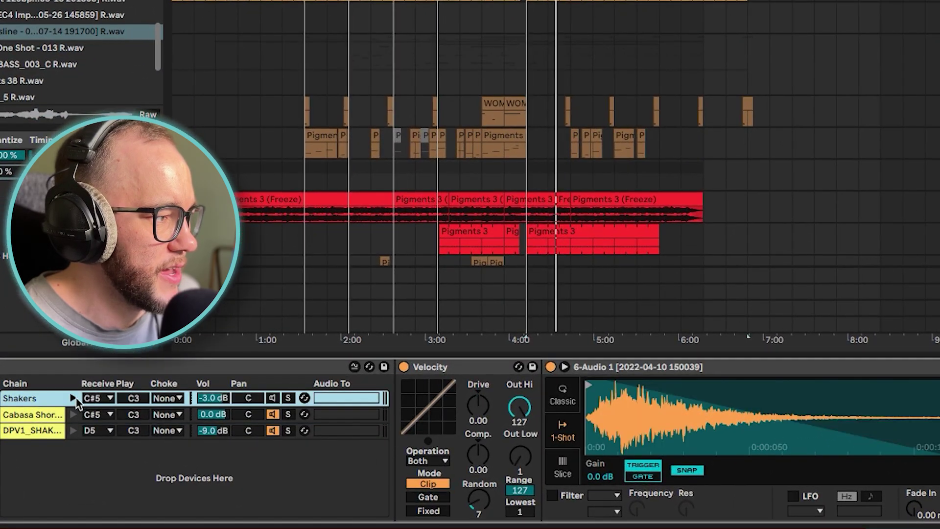
left_click(73, 414)
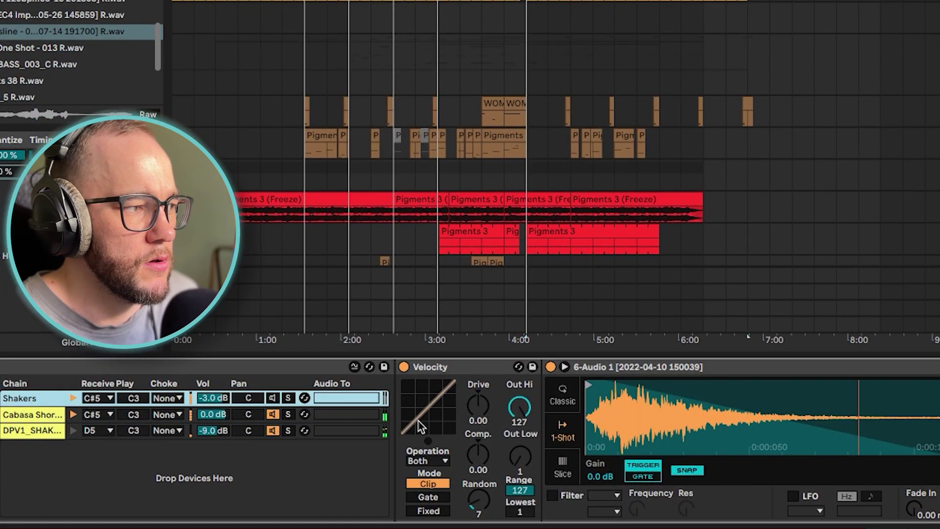
Examine the EQ Eight and Vocoder on the Shakers track, and compare the sound with the Vocoder bypassed and re-enabled
scroll(471, 441, "right", 10)
scroll(470, 441, "right", 2)
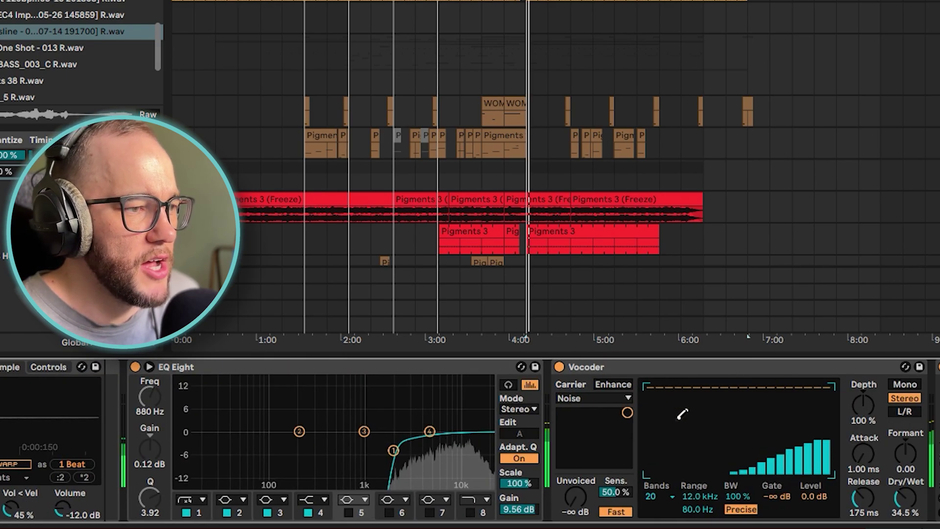
left_click(559, 367)
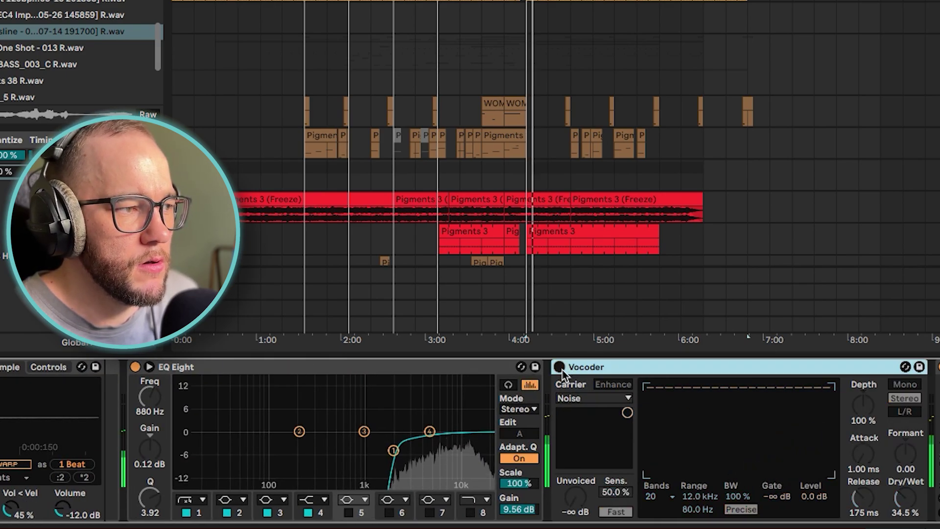
left_click(559, 367)
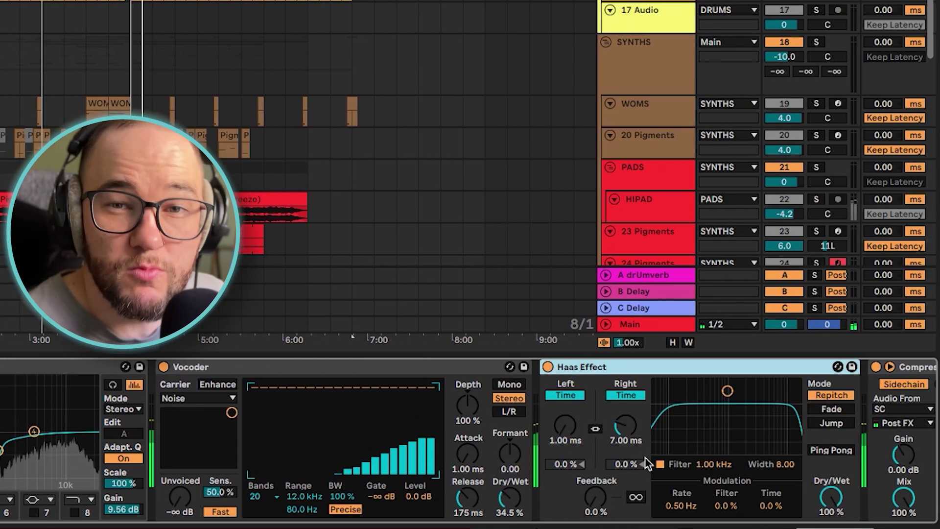
Collapse the sidechain section of the Compressor after the Haas Effect, and compare the shakers with that Compressor bypassed and re-enabled
scroll(759, 488, "right", 8)
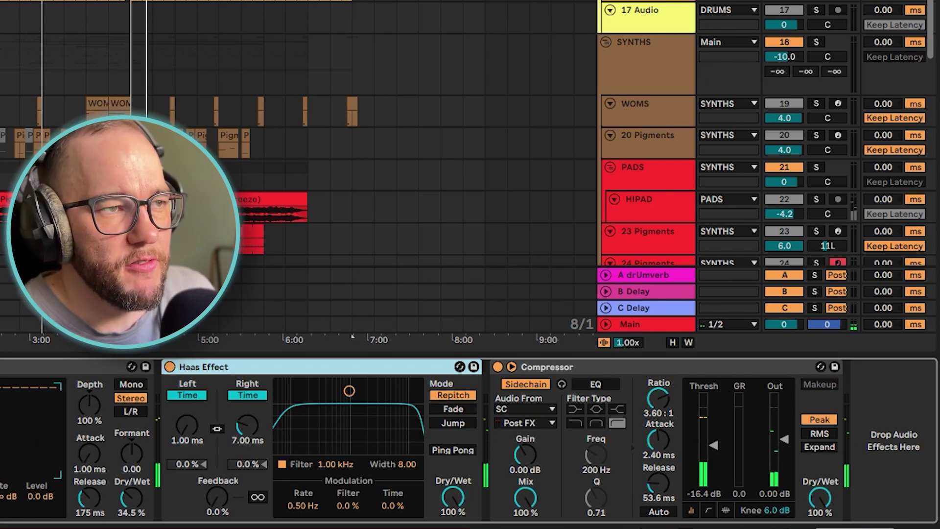
left_click(511, 367)
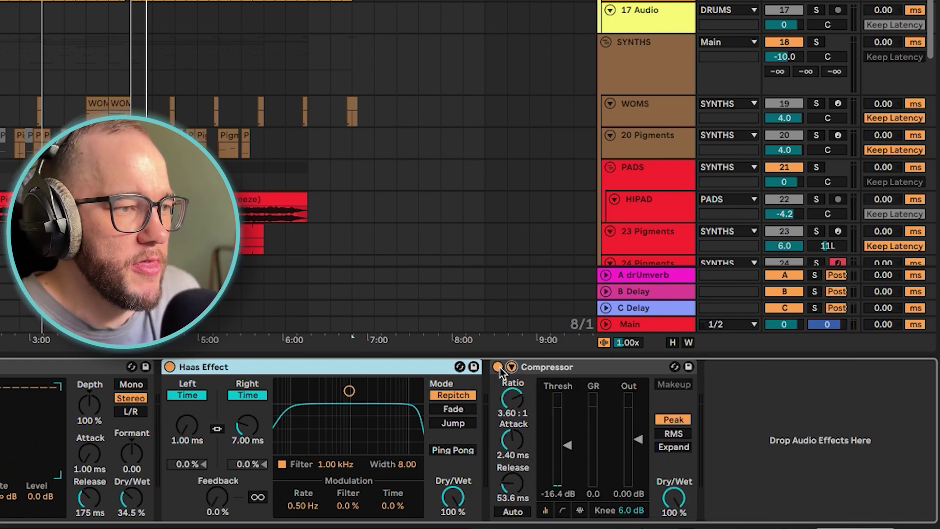
left_click(497, 367)
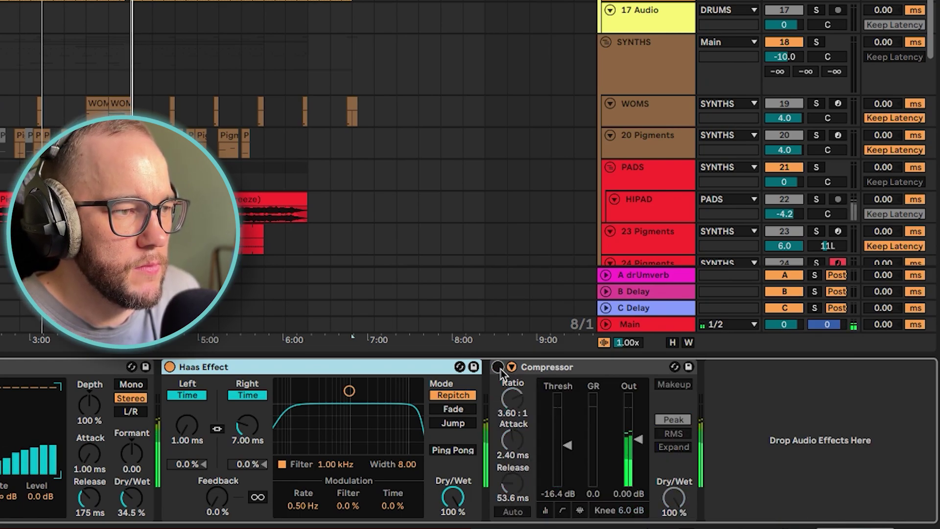
left_click(497, 367)
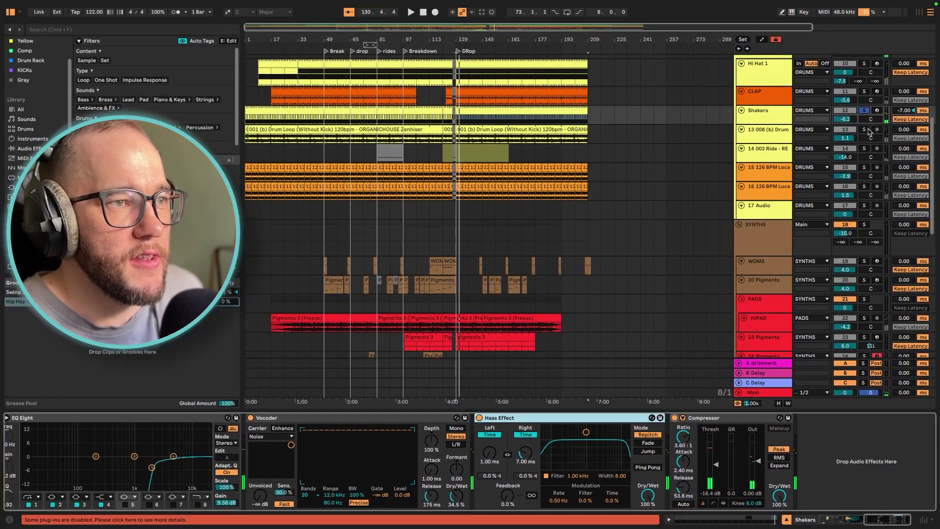
Solo the 13 drum loop track, show its EQ Eight, Tuner and Compressor, and play its clip from the drop
left_click(792, 139)
left_click(782, 137)
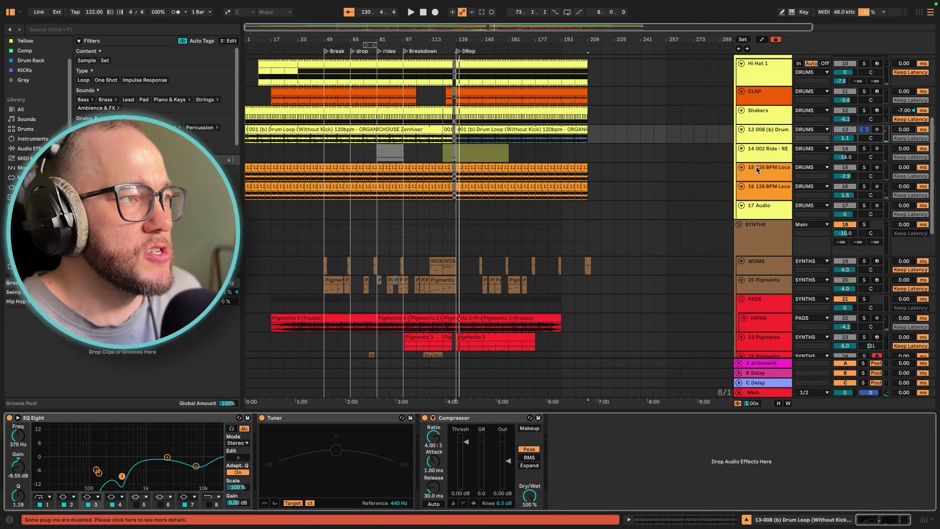
left_click(472, 131)
key("space")
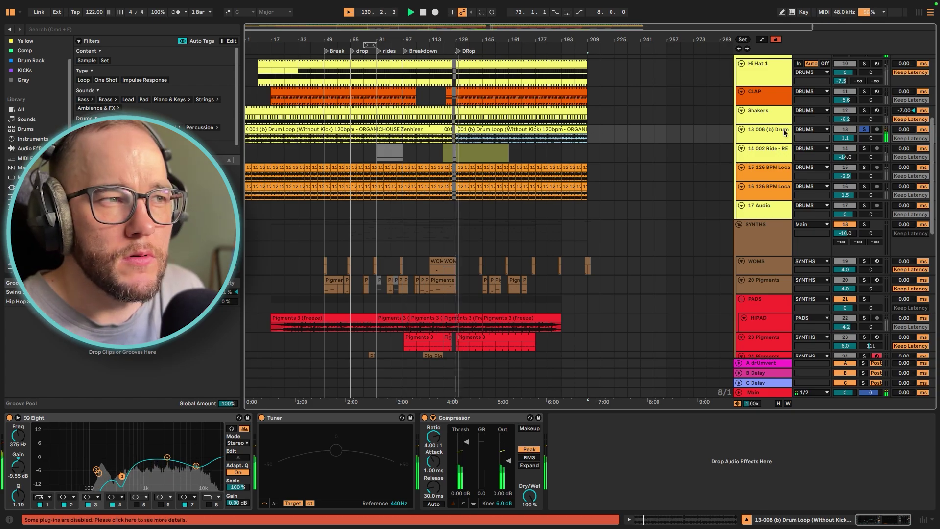
scroll(803, 142, "up", 1)
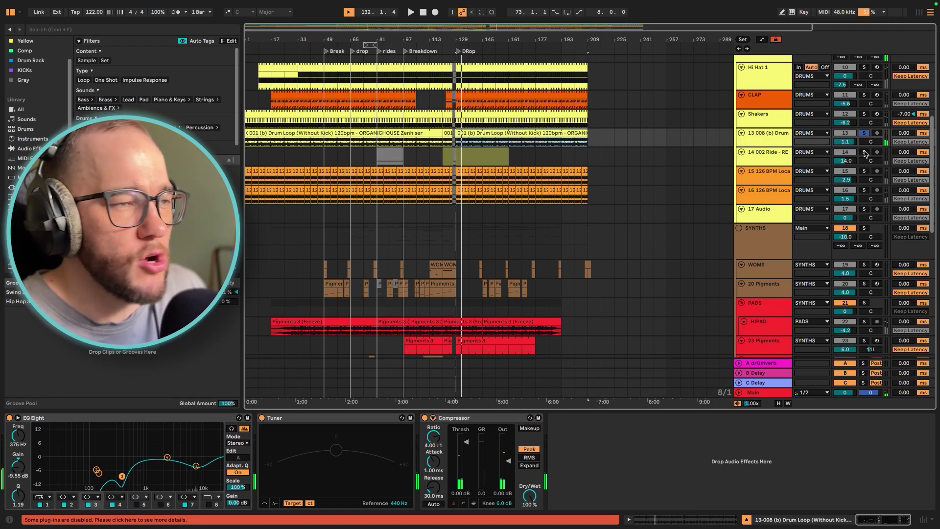
Solo the 14 Ride track and compare it with its sidechain Compressor bypassed and re-enabled during playback
left_click(865, 152)
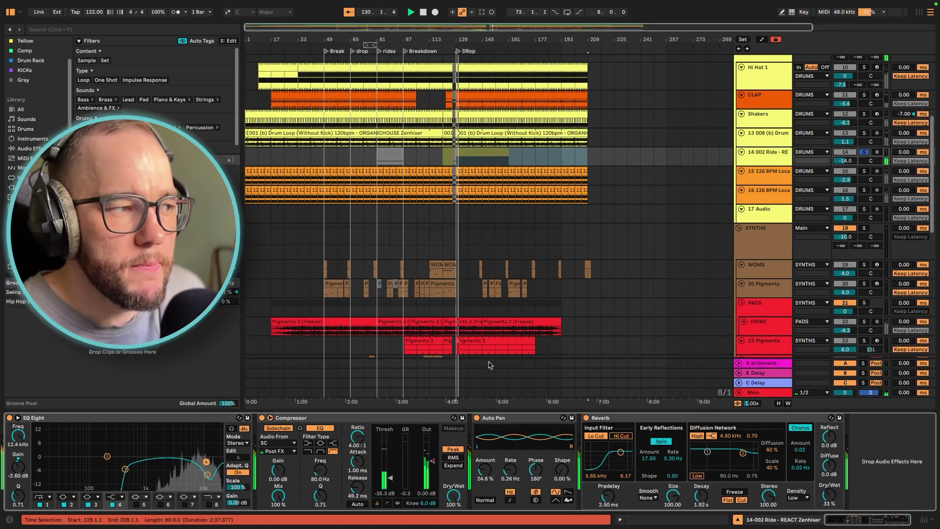
left_click(262, 418)
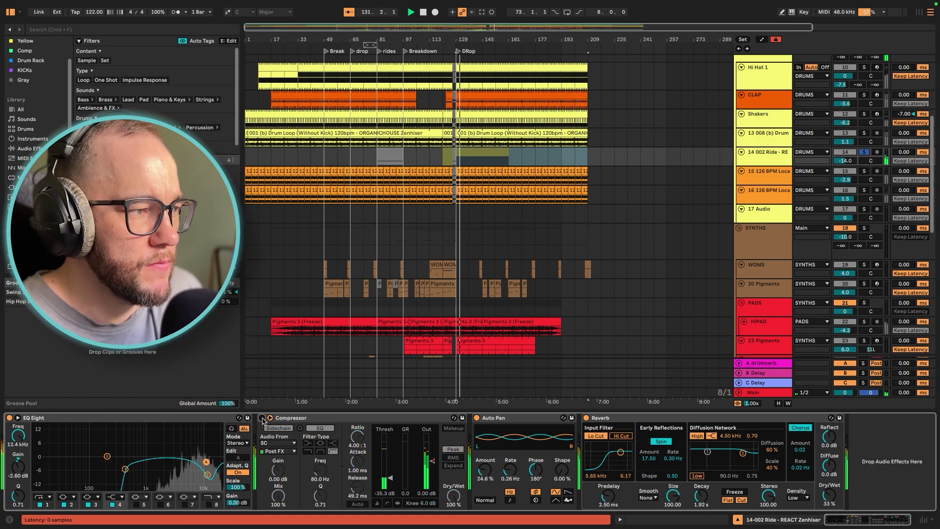
left_click(261, 418)
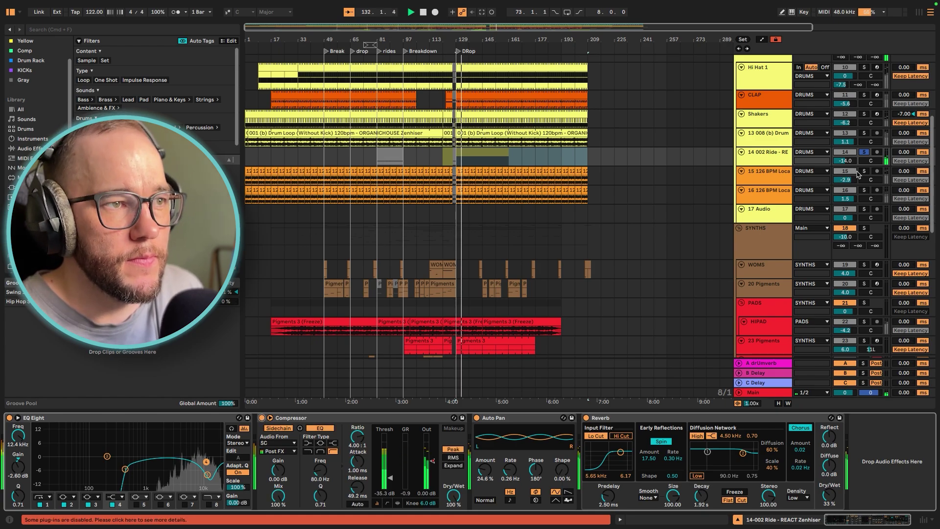
Solo track 15, the 126 BPM Loca People loop, and open its clip at bar 133 to inspect the waveform
left_click(753, 175)
scroll(476, 184, "up", 10)
scroll(495, 179, "up", 5)
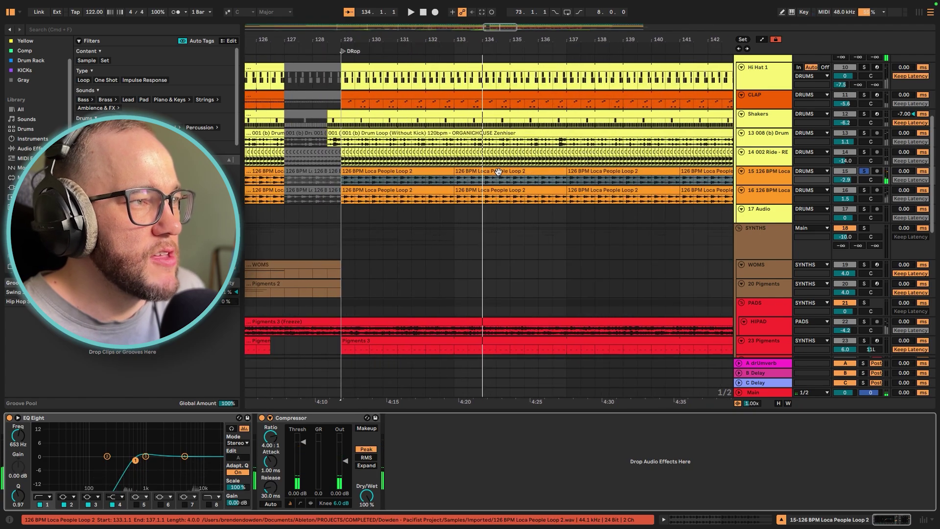
double_click(496, 179)
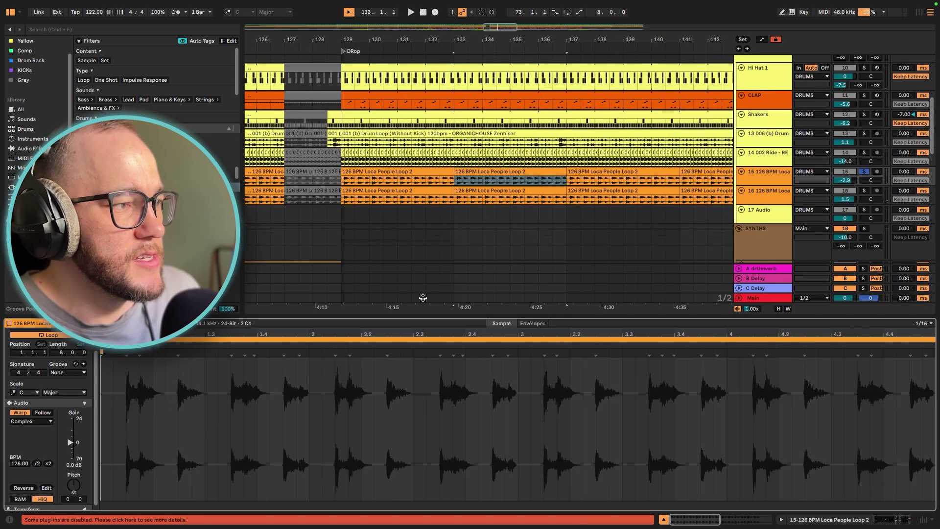
scroll(464, 156, "up", 3)
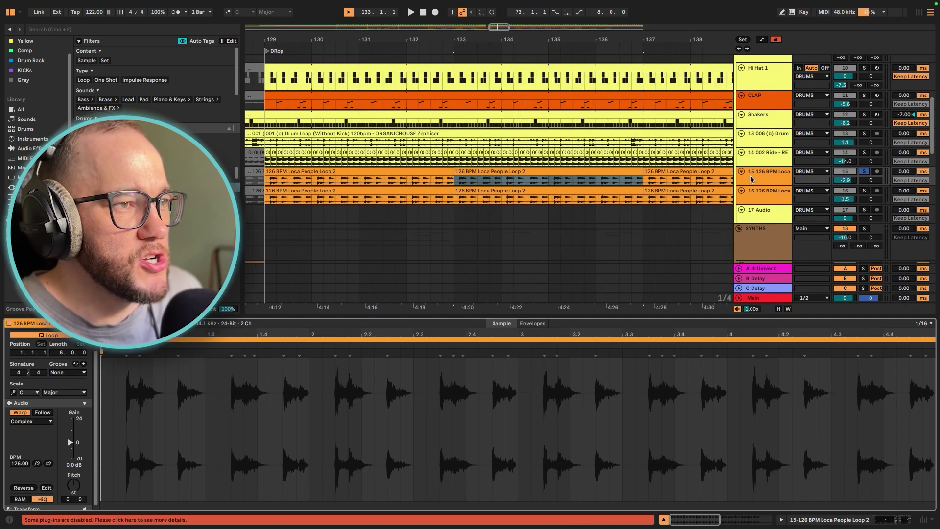
Return to track 15's device chain with its EQ Eight and Compressor, select the loop clip at bar 133, and play it
scroll(634, 179, "down", 3)
double_click(766, 178)
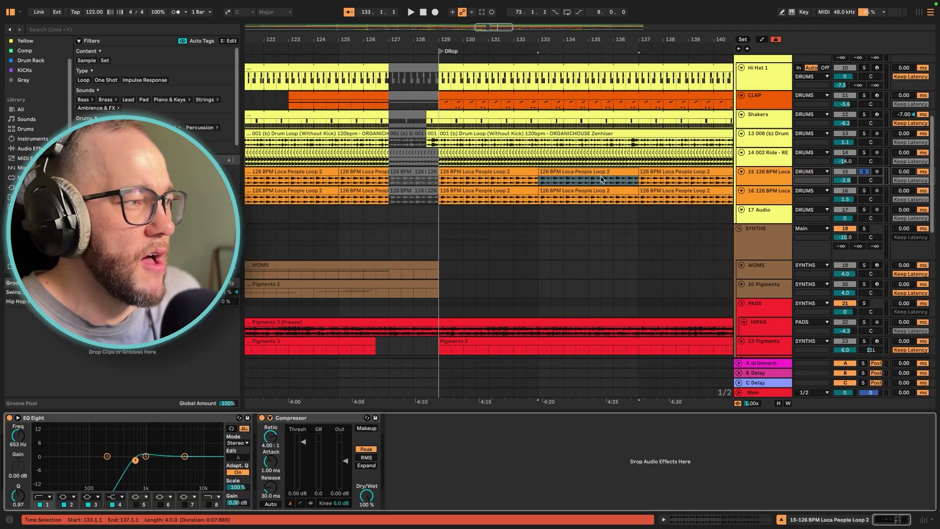
left_click(532, 170)
left_click(549, 171)
key("space")
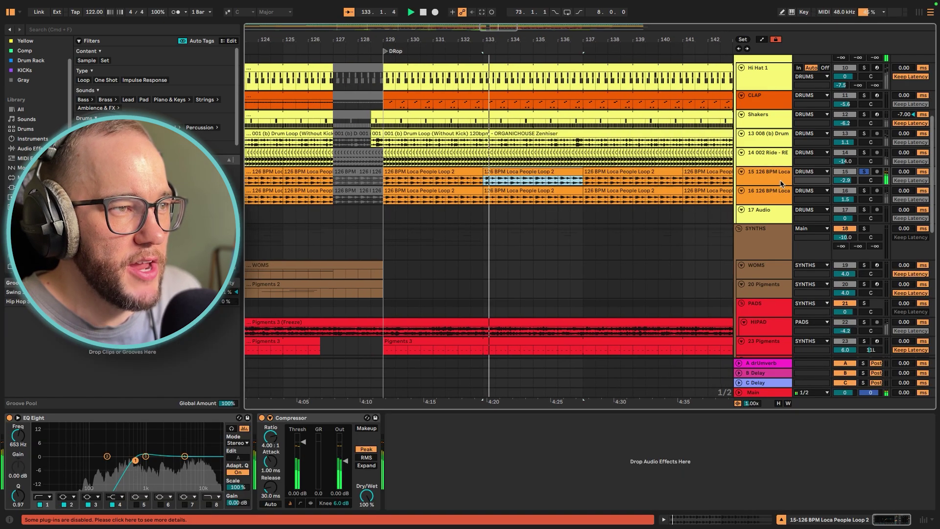
Reopen the Loca People loop clip on track 15 and set its warp mode to Beats
double_click(533, 170)
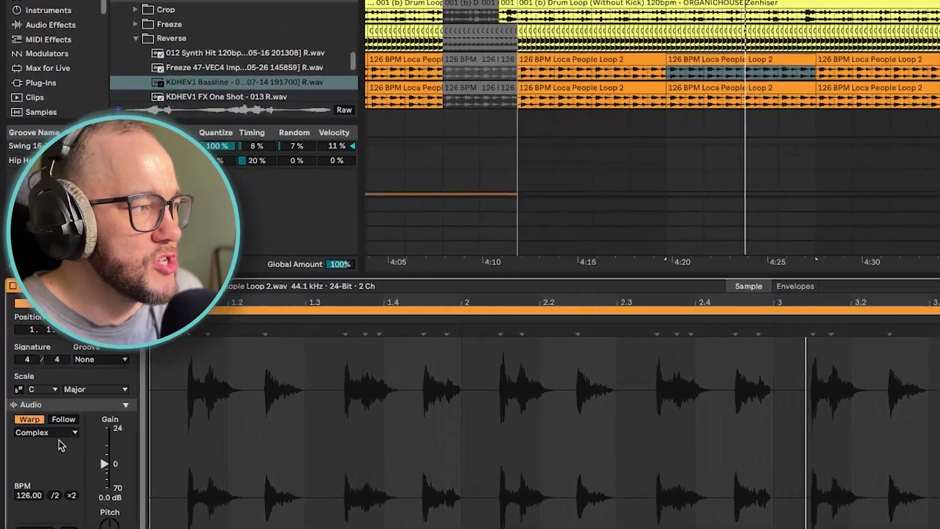
left_click(67, 432)
left_click(49, 443)
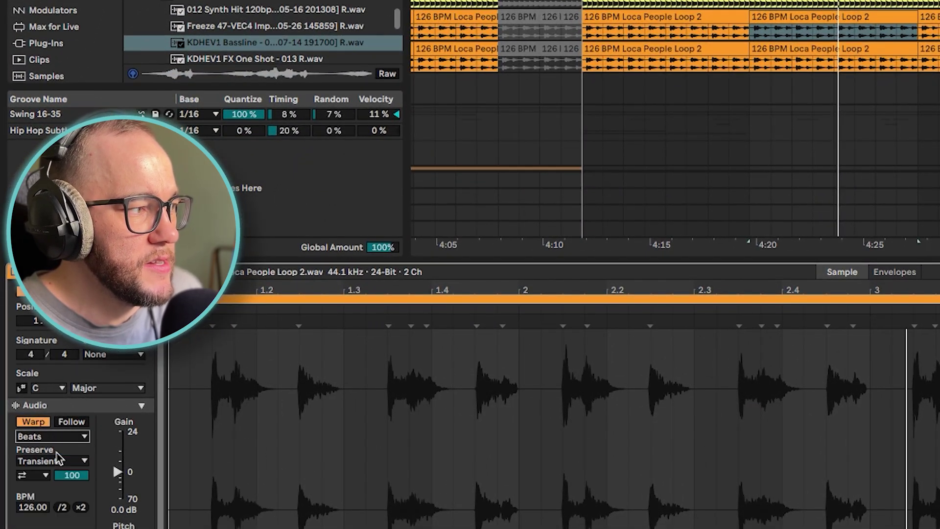
Look at the Preserve options of the Loca People loop's Beats warp mode, close them, and undo the warp mode change
left_click(58, 463)
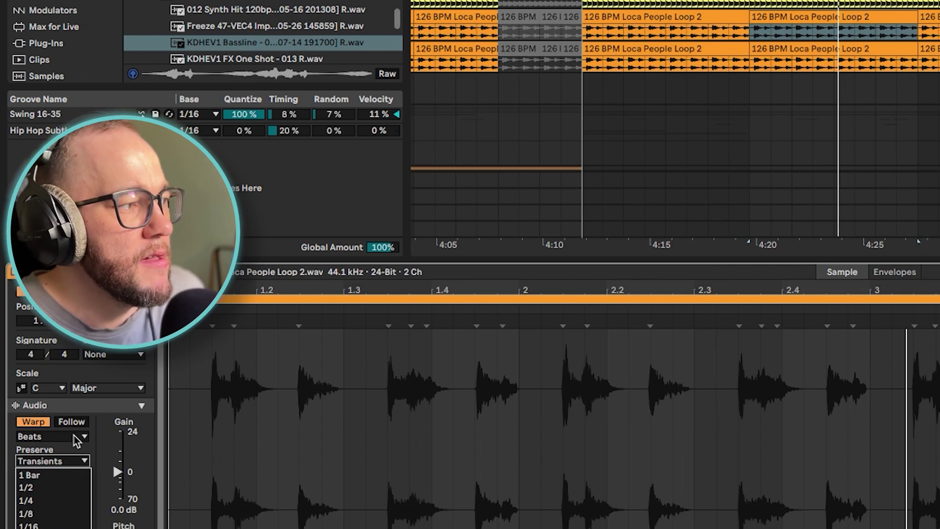
left_click(75, 463)
key("ctrl+z")
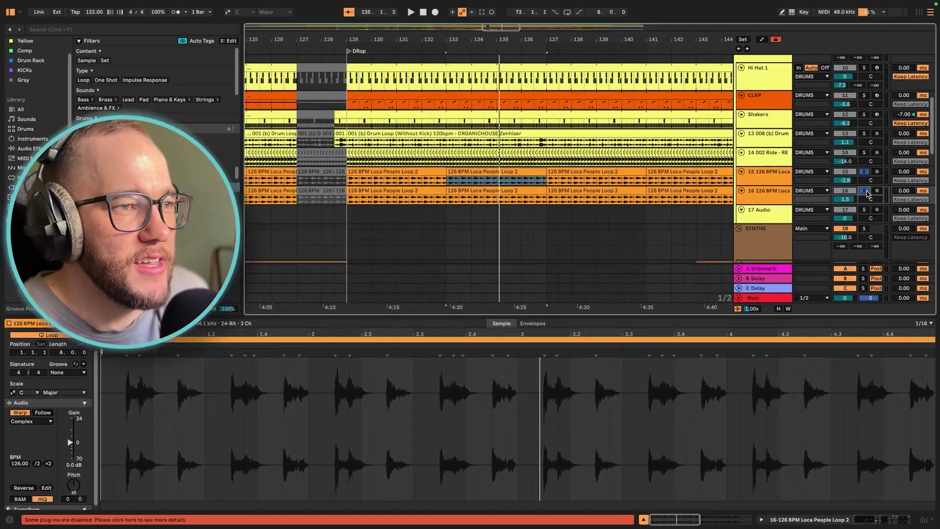
Play the soloed Loca People loop on track 16 from bar 133 and show the track's EQ Eight, Compressor and Delay chain
key("space")
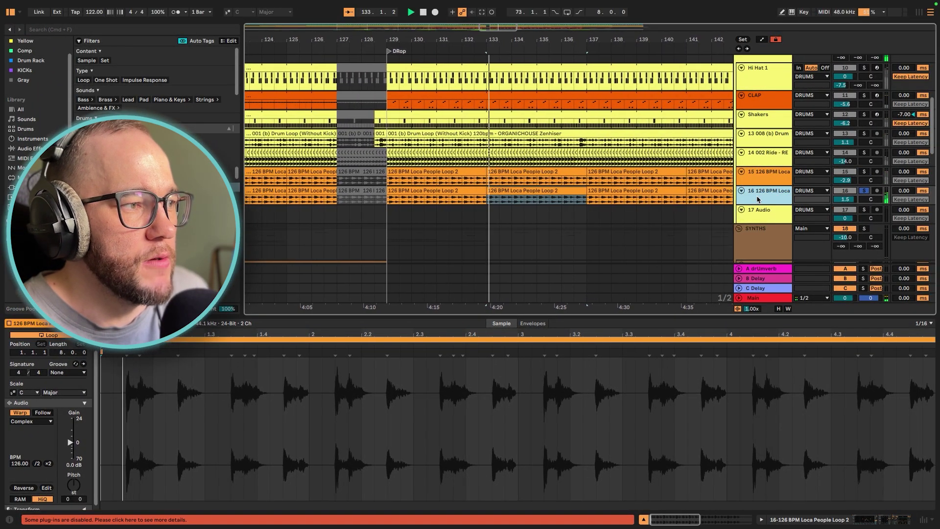
double_click(757, 200)
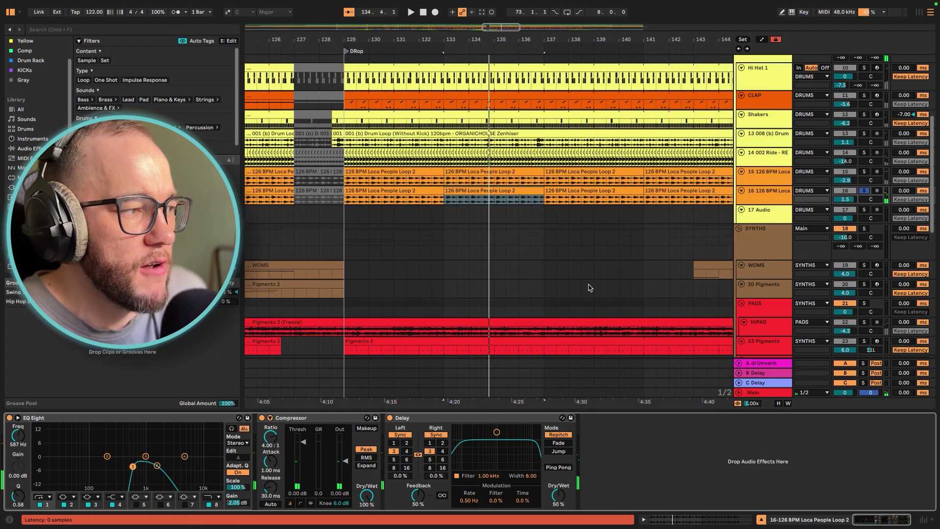
Solo the kick and Hi Hat 1 tracks and start playback from bar 133
scroll(698, 210, "up", 5)
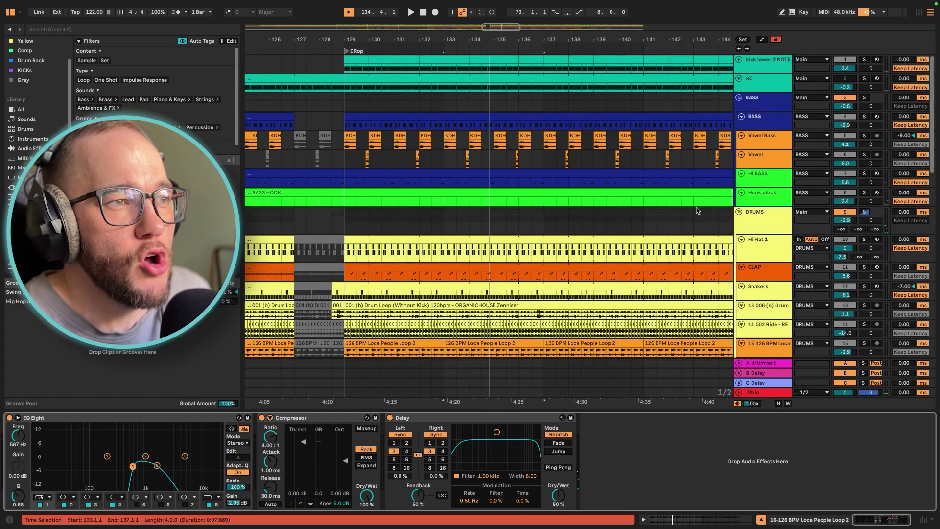
scroll(742, 226, "down", 1)
scroll(792, 203, "up", 1)
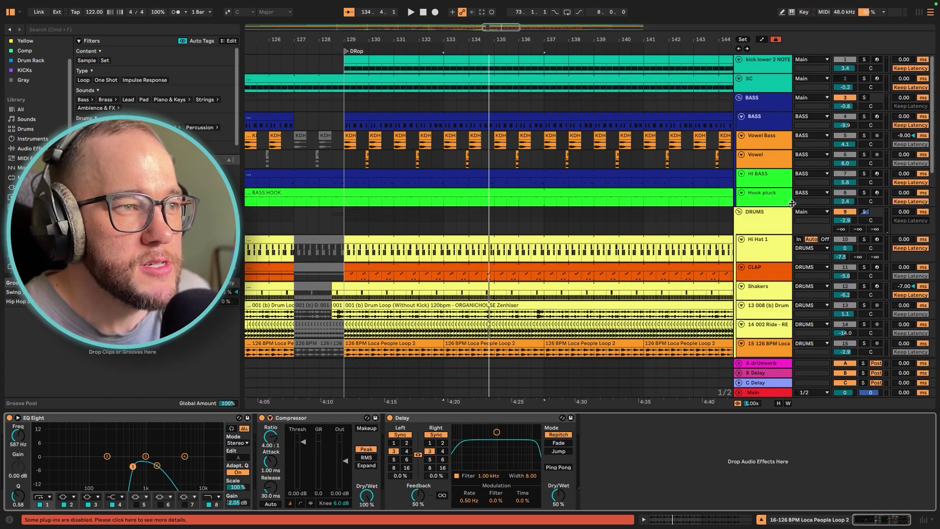
left_click(865, 60)
key("space")
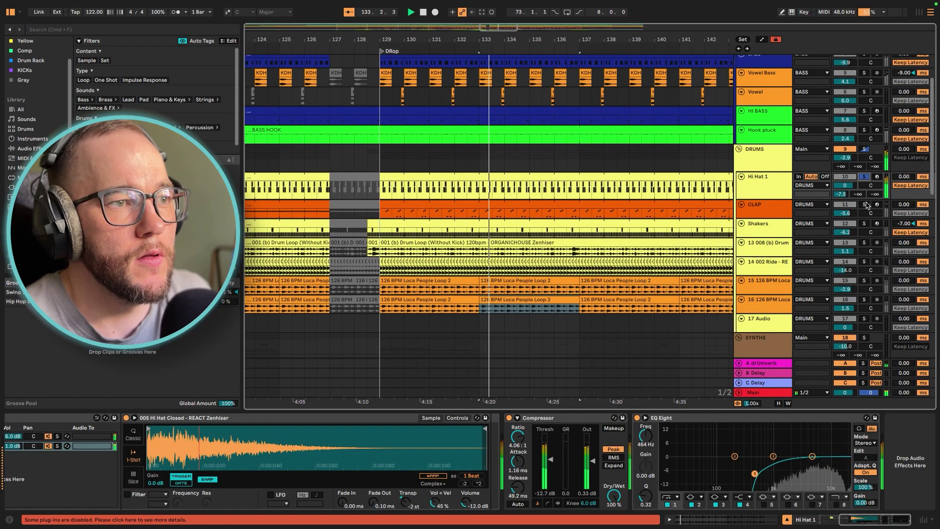
Add the clap, shakers, 13 drum loop, 14 Ride and Loca People tracks 15 and 16 to the solo one by one during playback
left_click(865, 205)
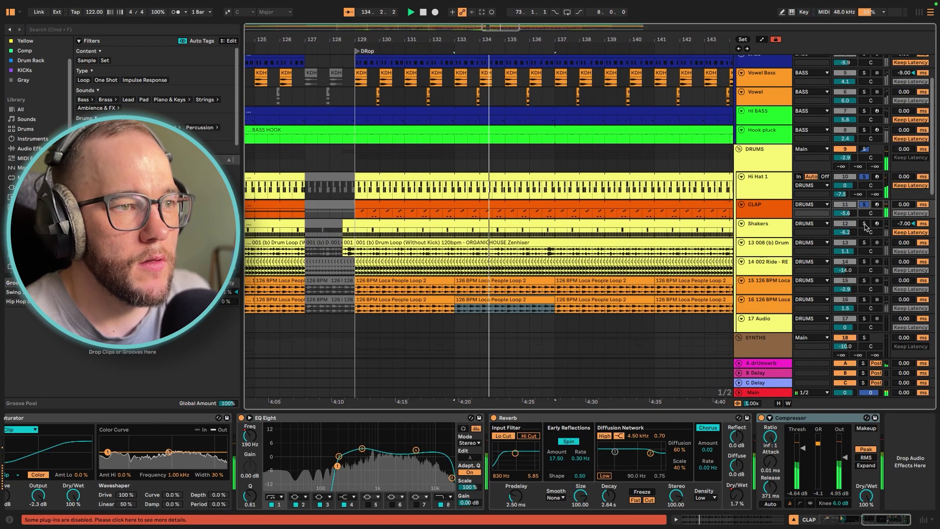
left_click(865, 224)
left_click(865, 243)
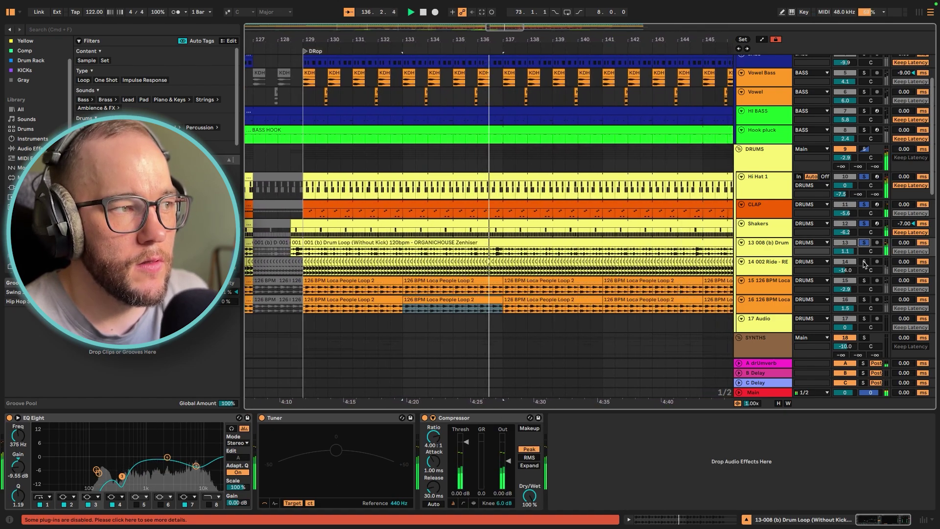
left_click(865, 262)
scroll(846, 201, "down", 4)
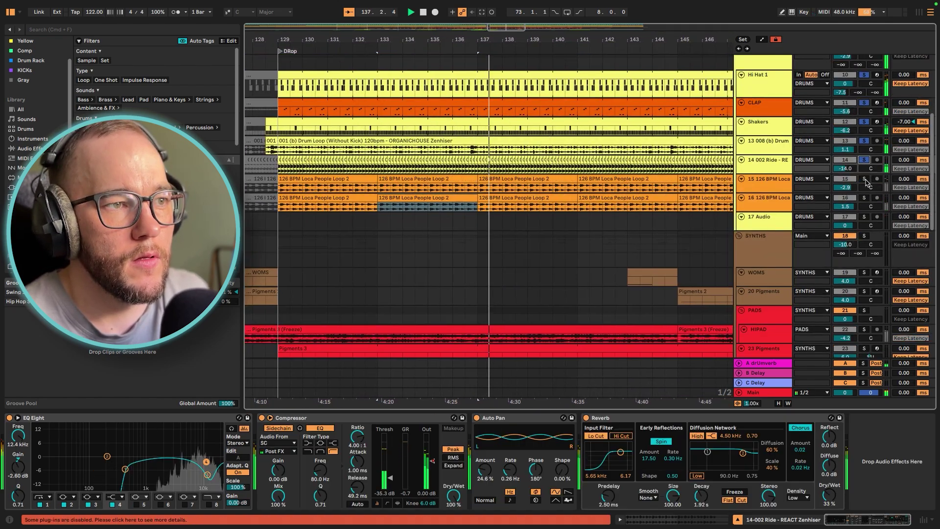
left_click(865, 180)
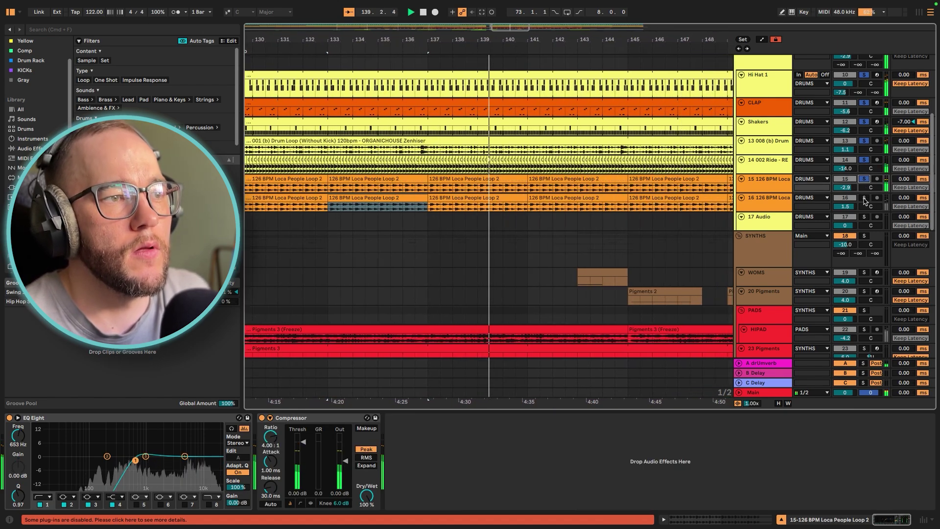
left_click(864, 201)
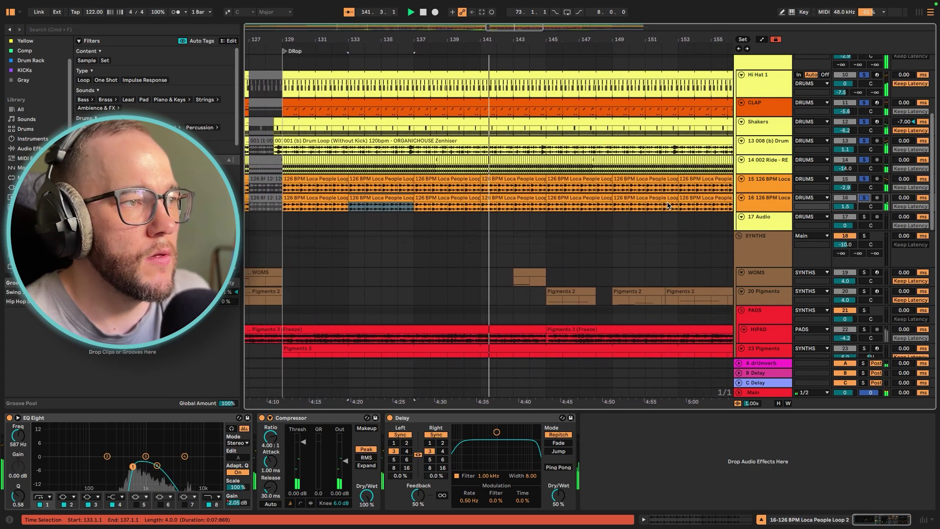
Clear the solo on the DRUMS group to hear the drums within the full mix
scroll(668, 201, "up", 3)
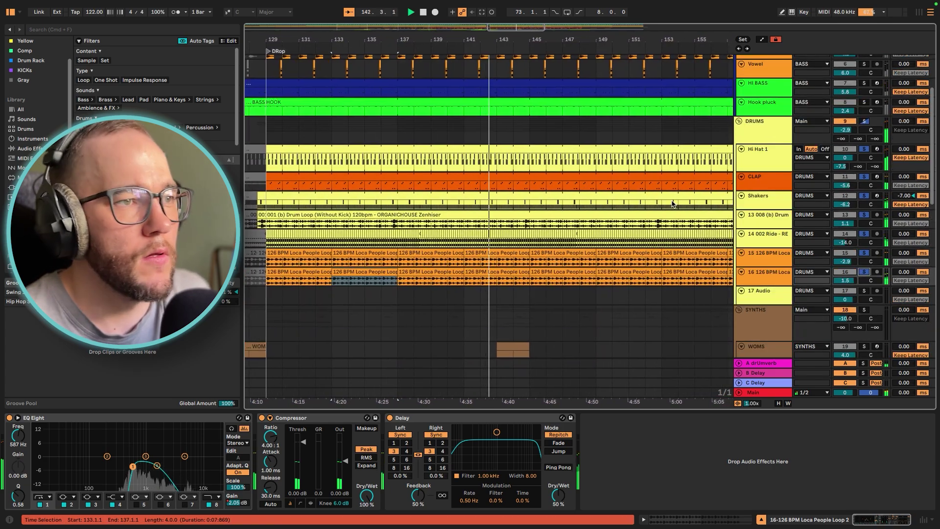
left_click(864, 121)
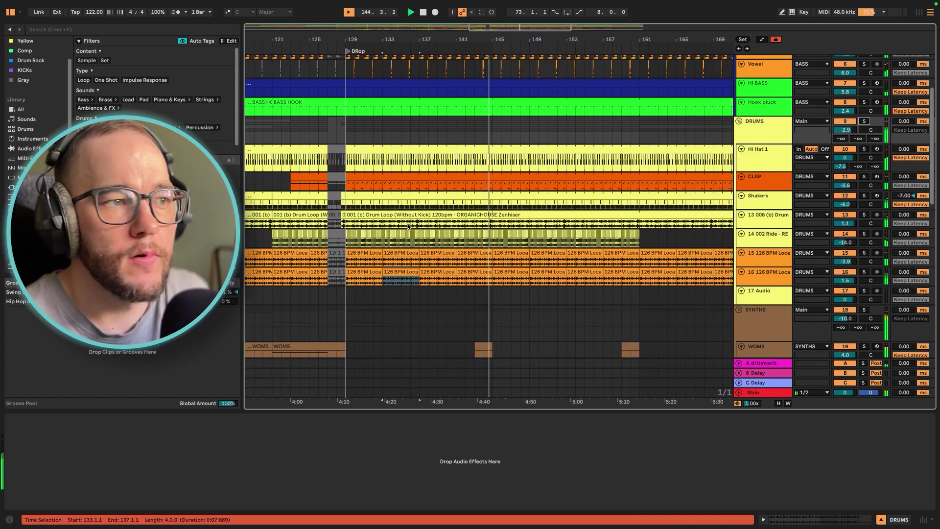
Survey the synth, pad, 25 Group and FX tracks while the soloed SYNTHS group plays from bar 113
scroll(409, 223, "down", 2)
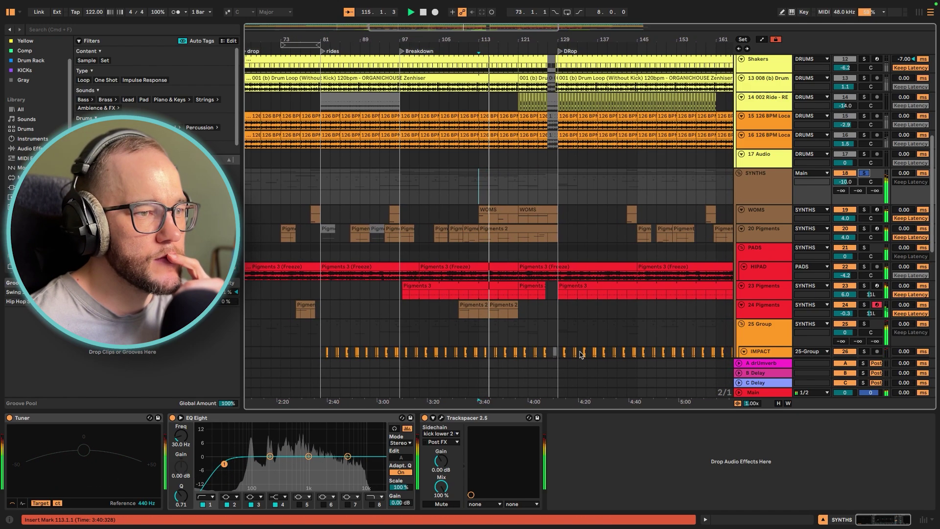
scroll(542, 298, "down", 3)
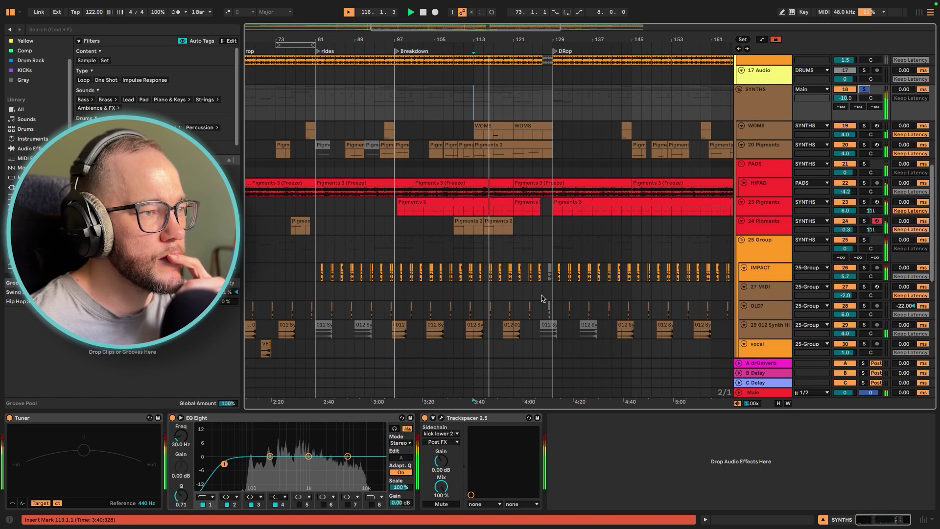
scroll(542, 298, "down", 5)
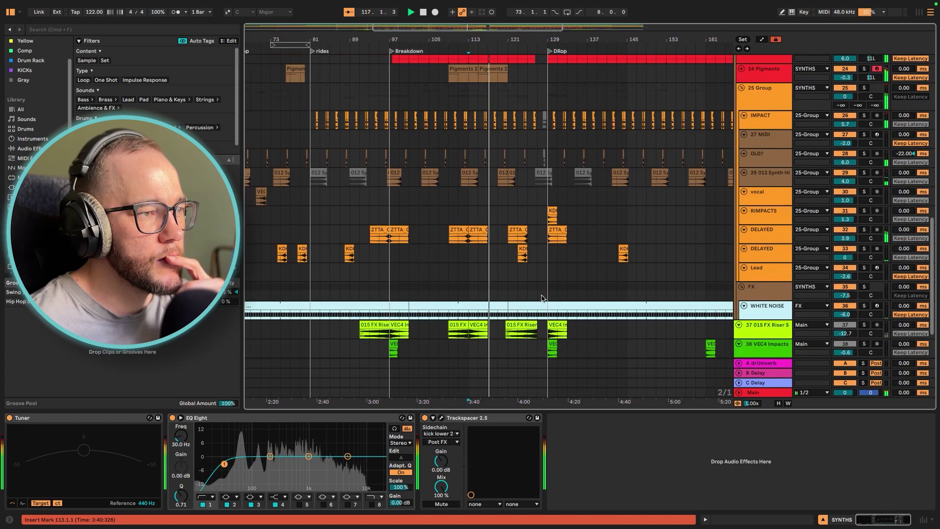
scroll(542, 298, "up", 9)
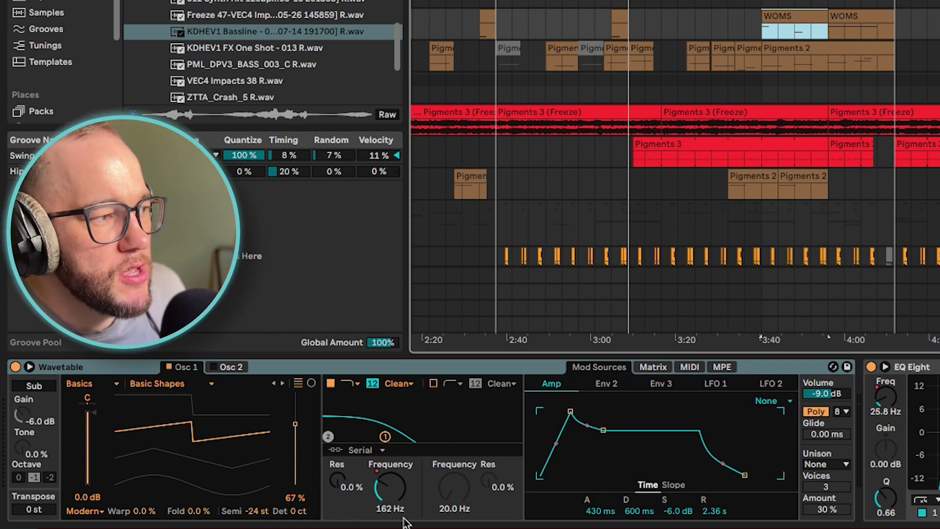
Show the automation of the first filter's frequency in the WOMS track's Wavetable, and select the Wavetable device
right_click(410, 490)
left_click(441, 350)
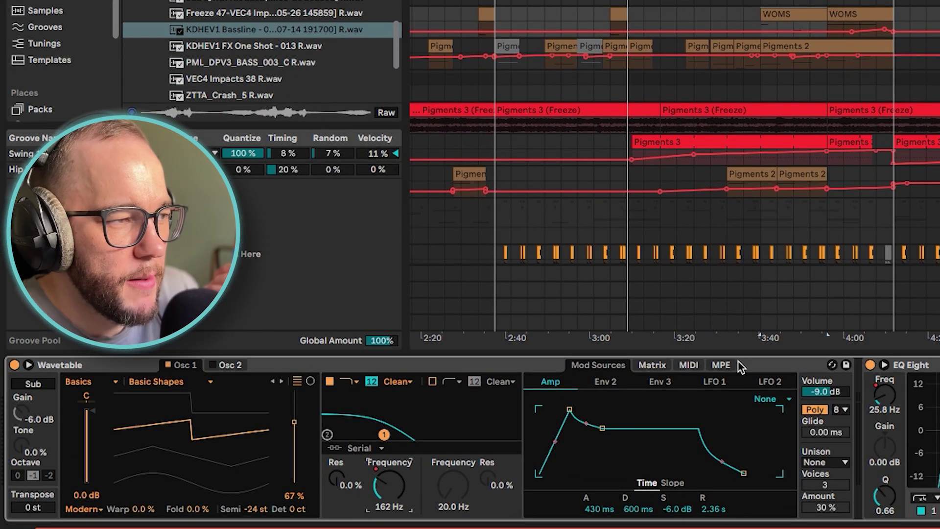
left_click(746, 369)
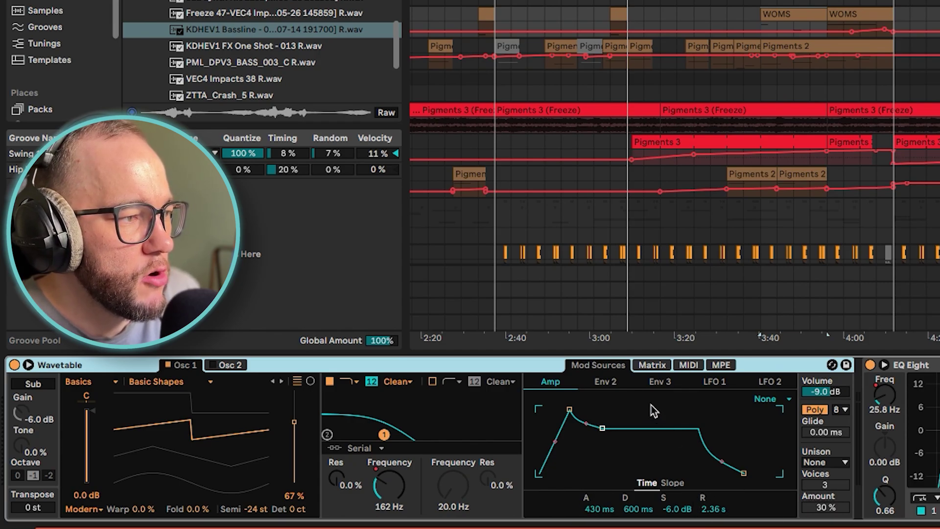
Inspect Wavetable's Env 2 and its Filter 1 Freq routing in the modulation matrix, and play the WOMS part
left_click(605, 382)
left_click(653, 367)
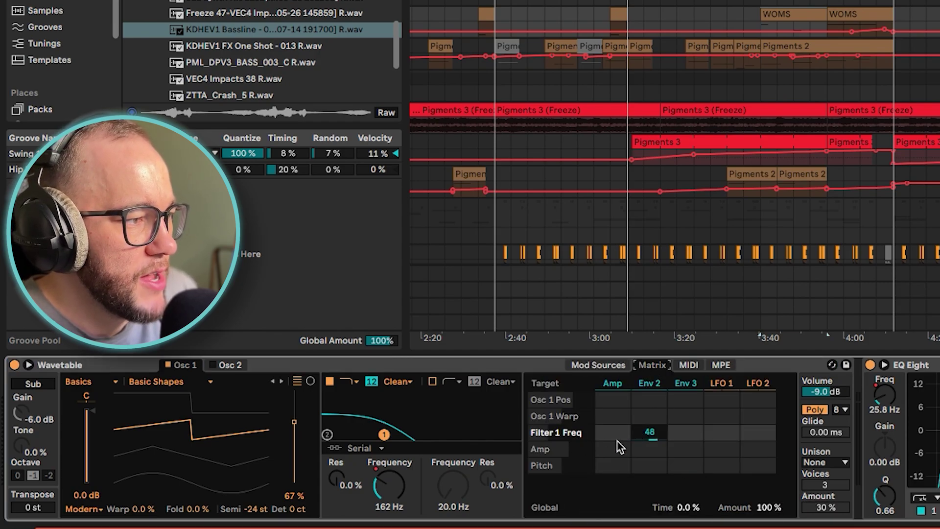
left_click(648, 385)
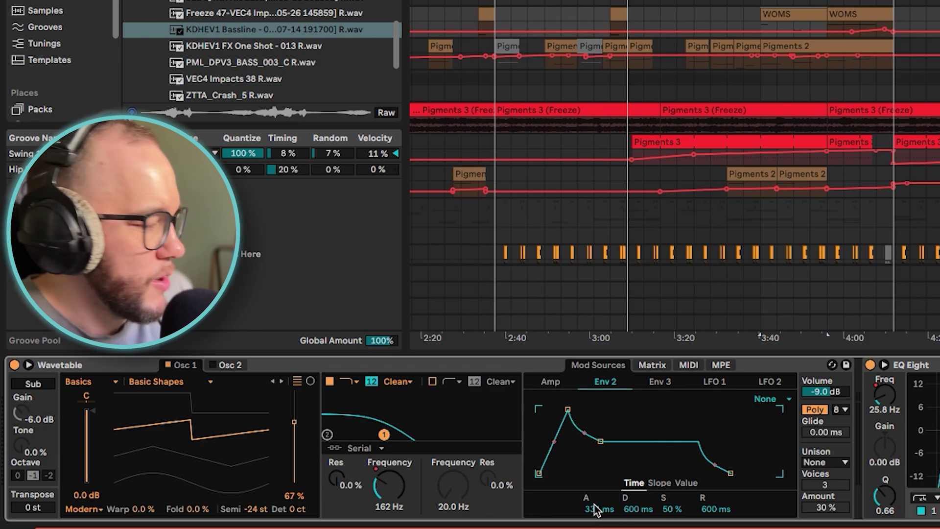
key("space")
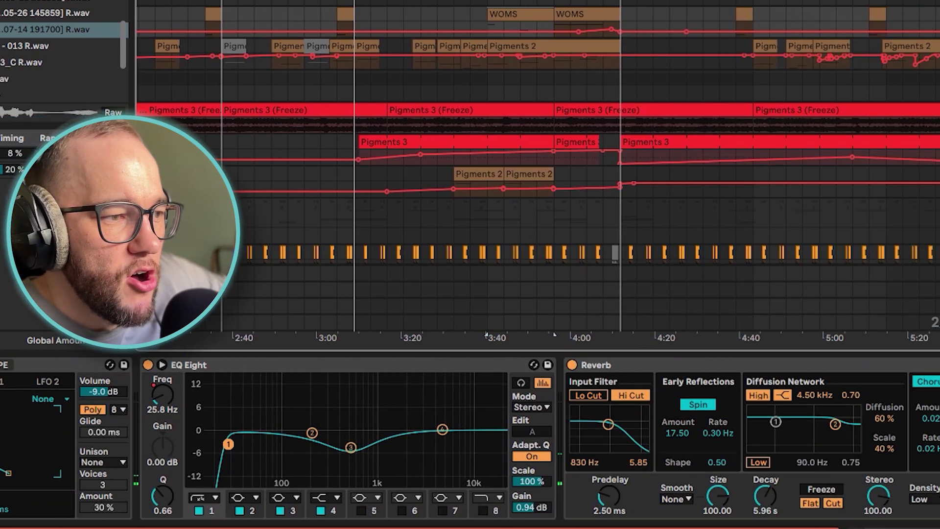
Open and close the CamelCrusher plug-in window at the end of the WOMS chain, and compare the part with the effect bypassed
scroll(832, 514, "right", 5)
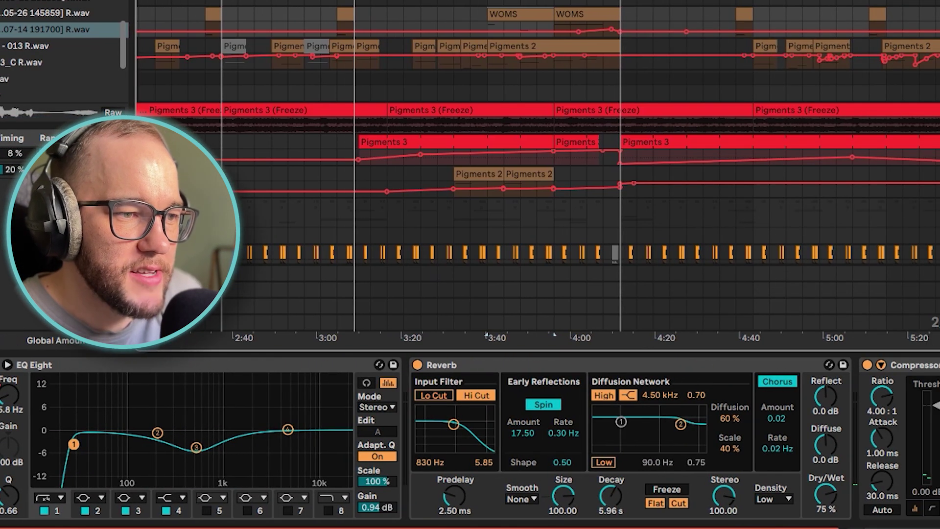
left_click(824, 419)
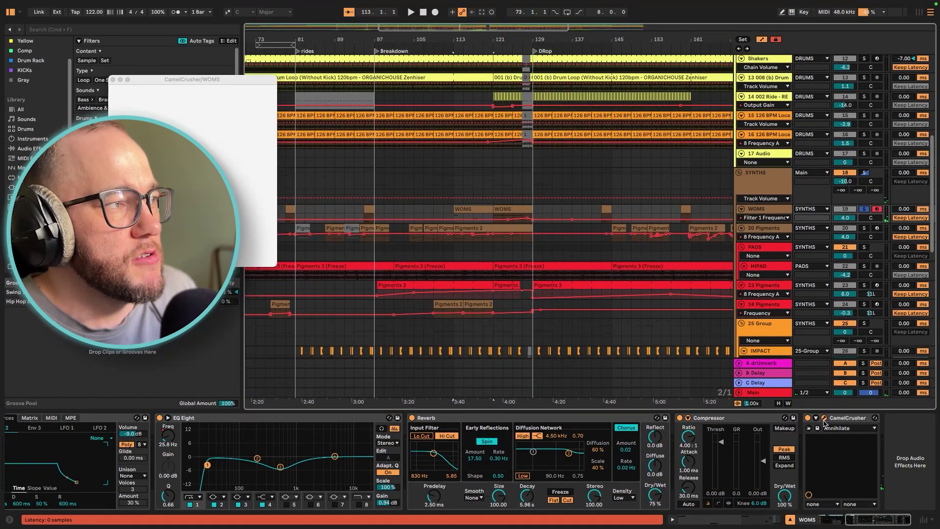
left_click_drag(184, 87, 432, 141)
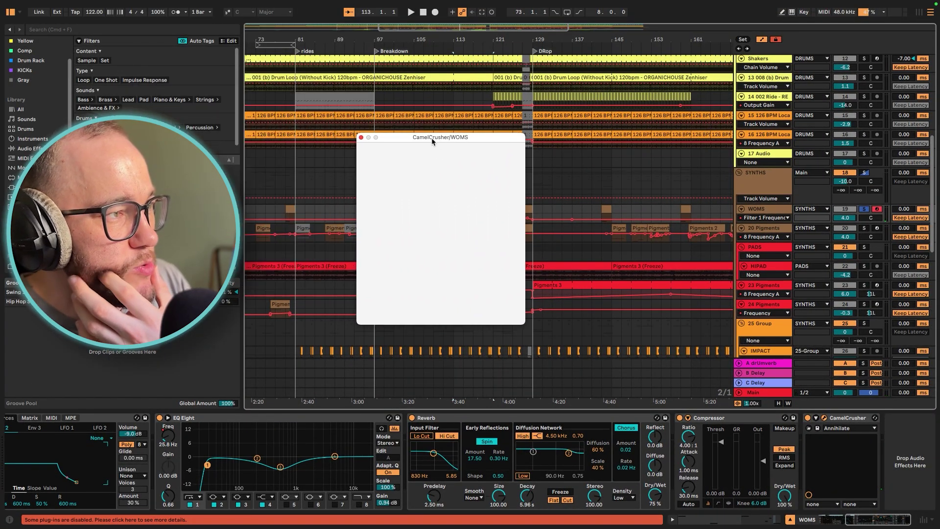
left_click(361, 138)
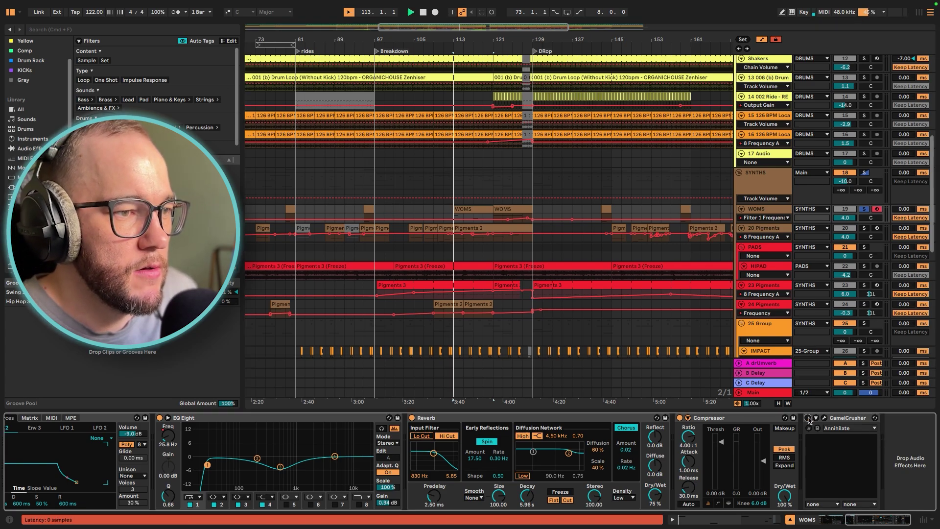
key("space")
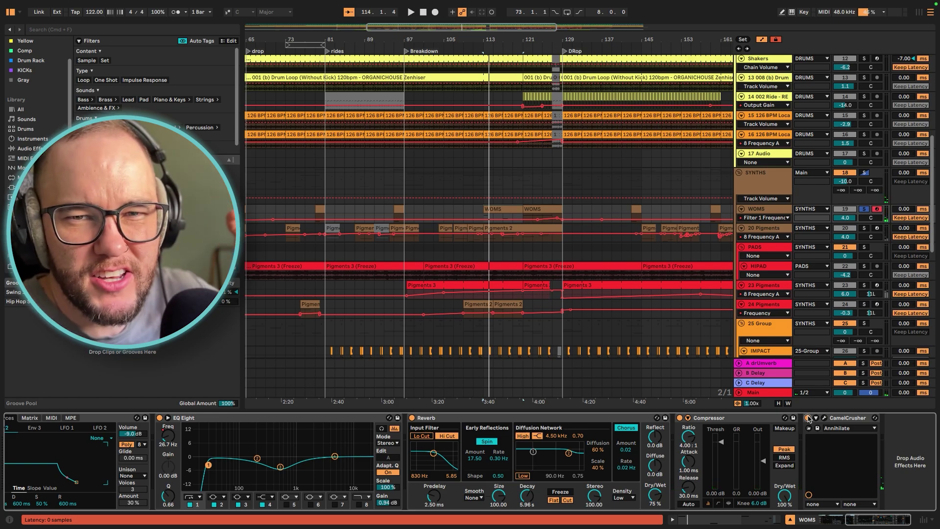
Select the clip on track 20, hide the automation lanes, and view the track's Pigments synth window before closing it
left_click(709, 229)
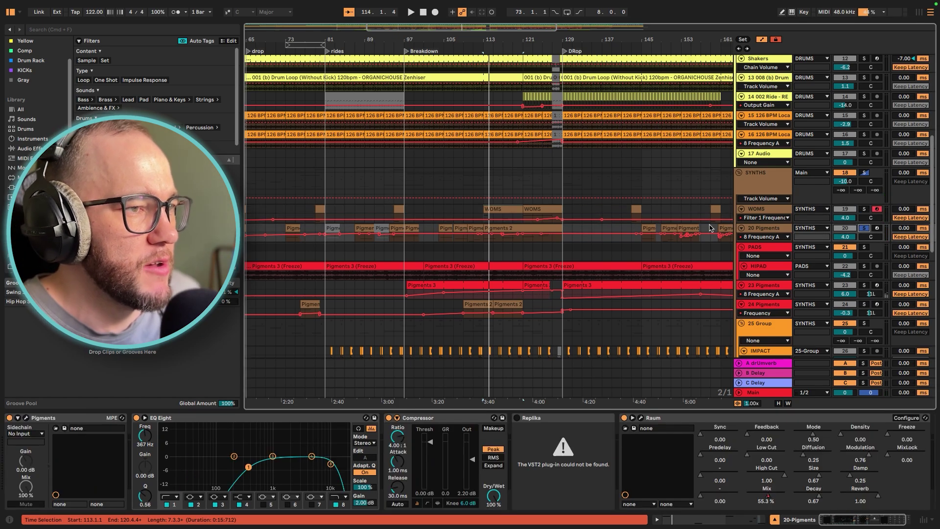
key("a")
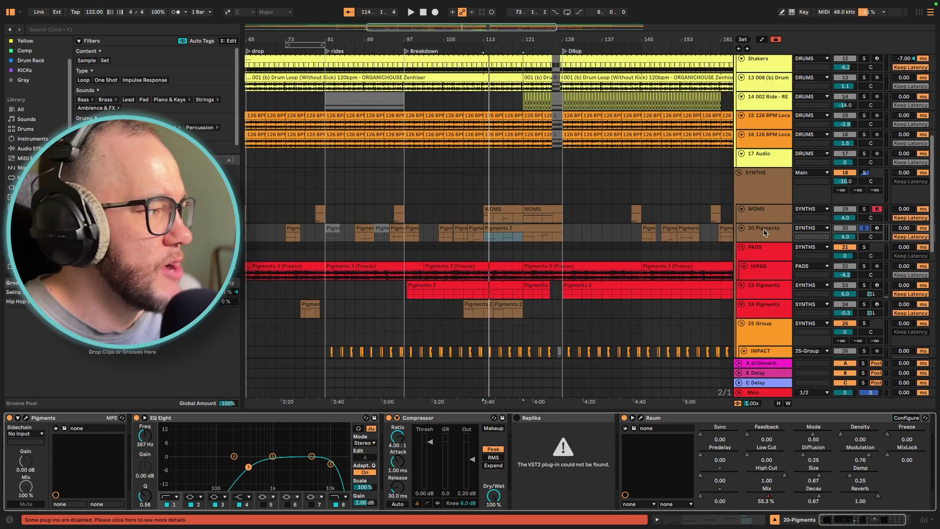
left_click(26, 418)
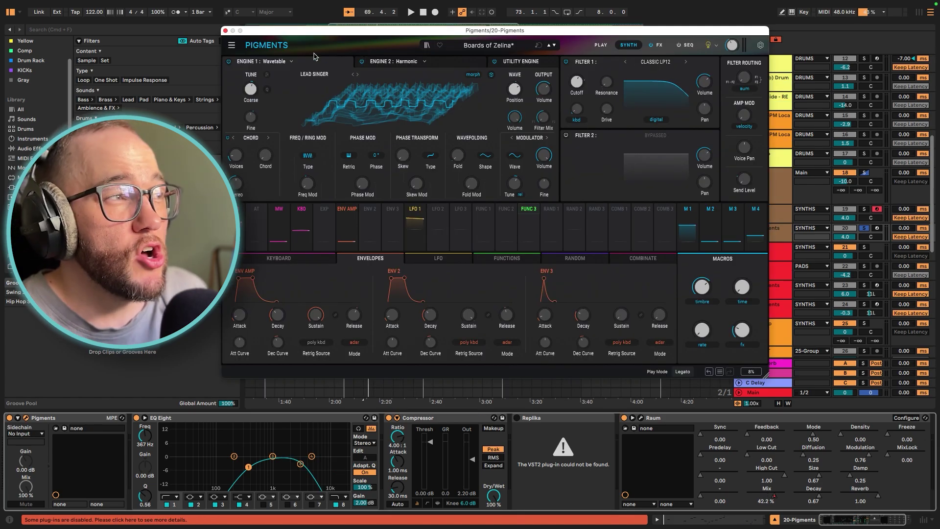
left_click(226, 30)
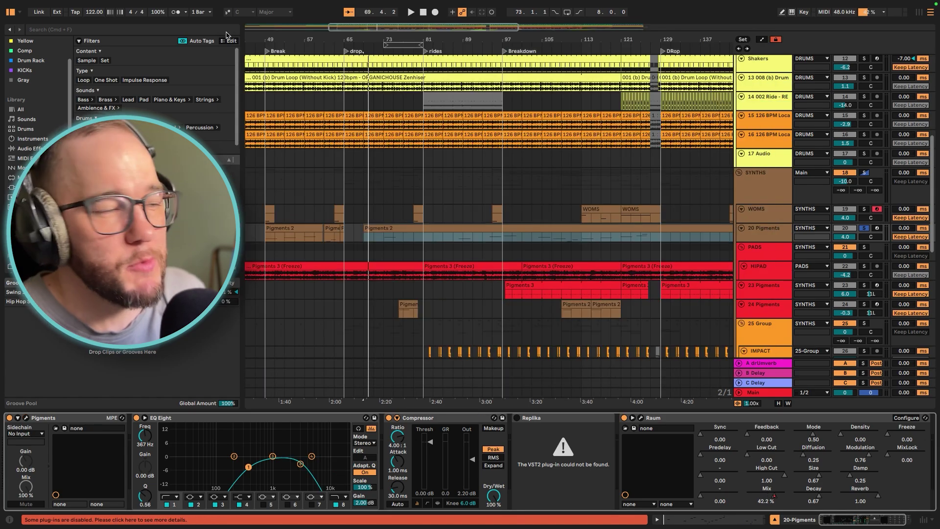
Open the long Pigments 2 clip on track 20 to examine its MIDI notes, and audition the track in solo
double_click(542, 235)
key("space")
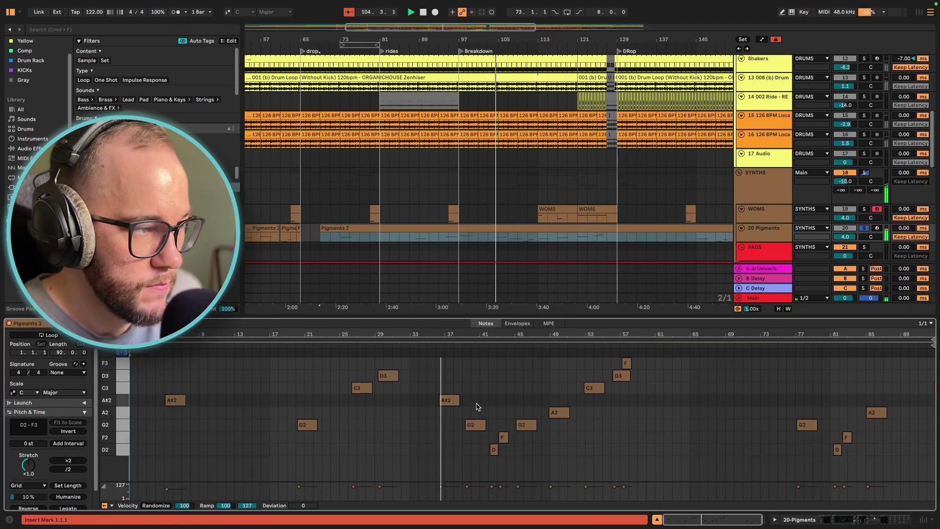
scroll(637, 209, "down", 1)
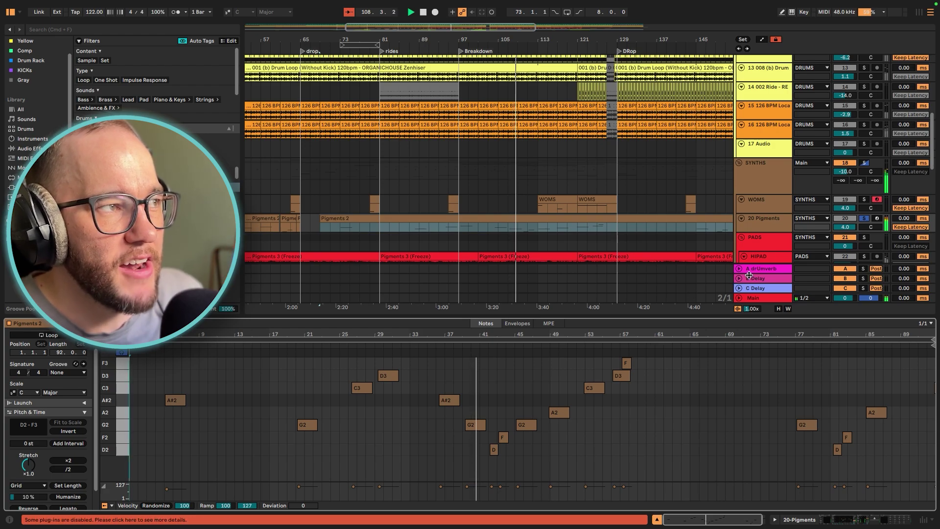
left_click(865, 219)
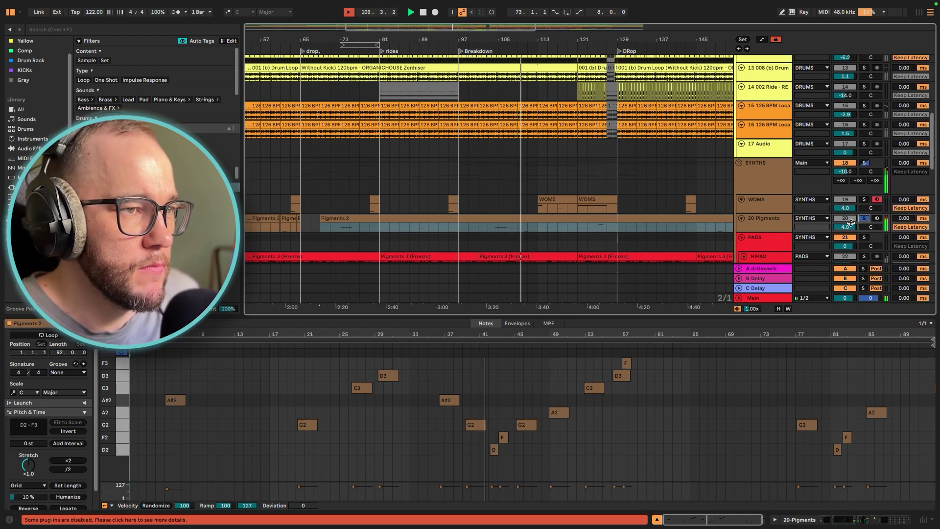
Toggle solo on the 20 Pigments track during playback to compare it alone with the full mix
scroll(572, 197, "down", 1)
scroll(571, 199, "down", 3)
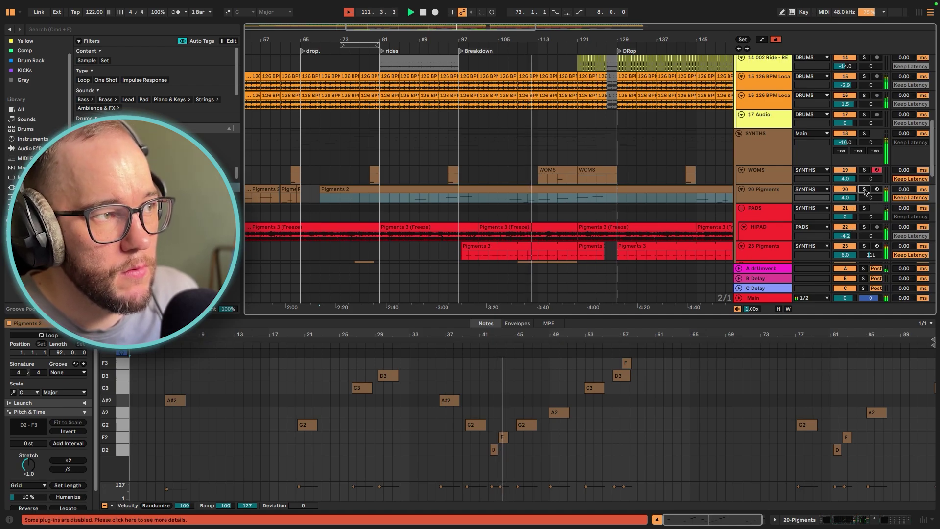
left_click(864, 190)
left_click(865, 190)
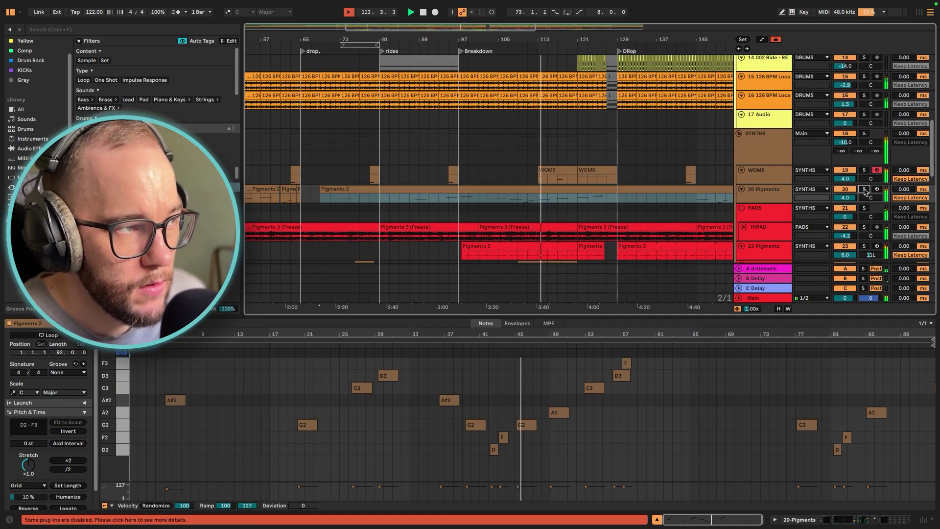
left_click(864, 190)
Audition the WOMS and 20 Pigments tracks together in solo towards the drop, then clear the solo and stop playback
left_click(864, 171)
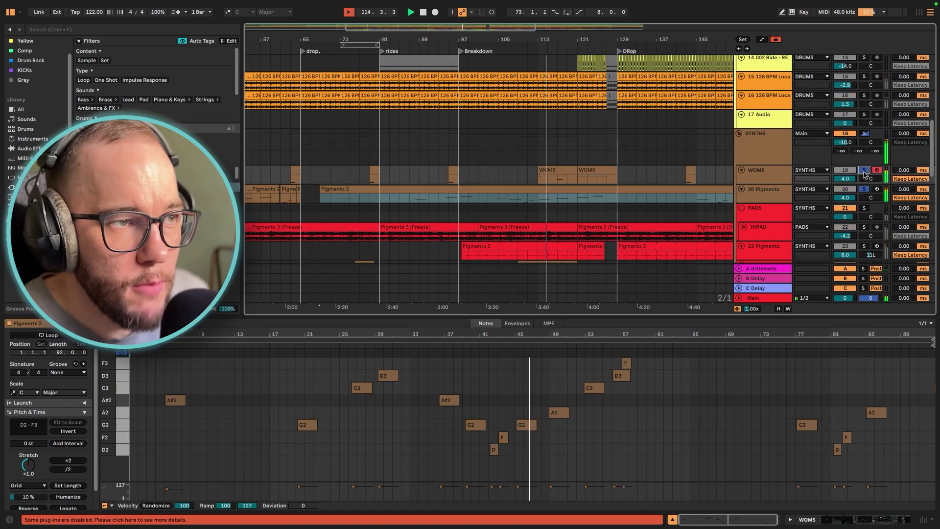
scroll(572, 191, "up", 5)
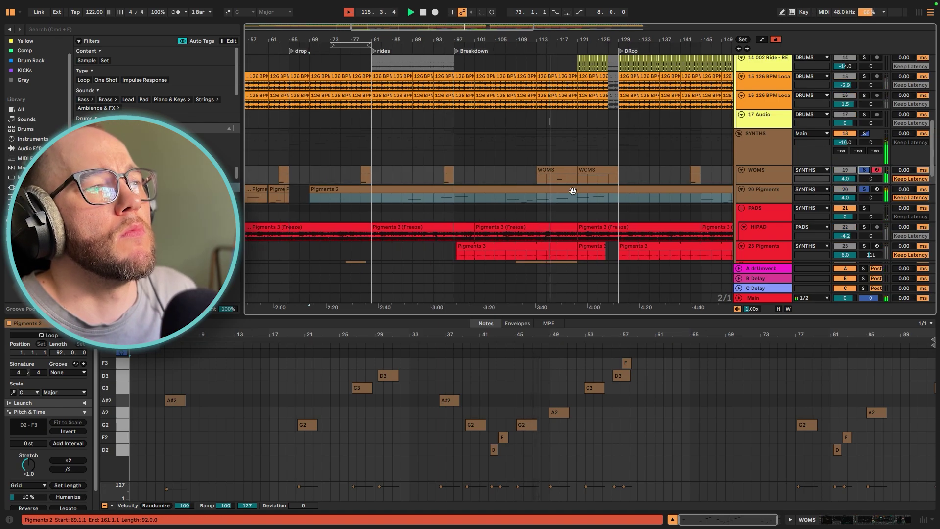
scroll(572, 191, "up", 4)
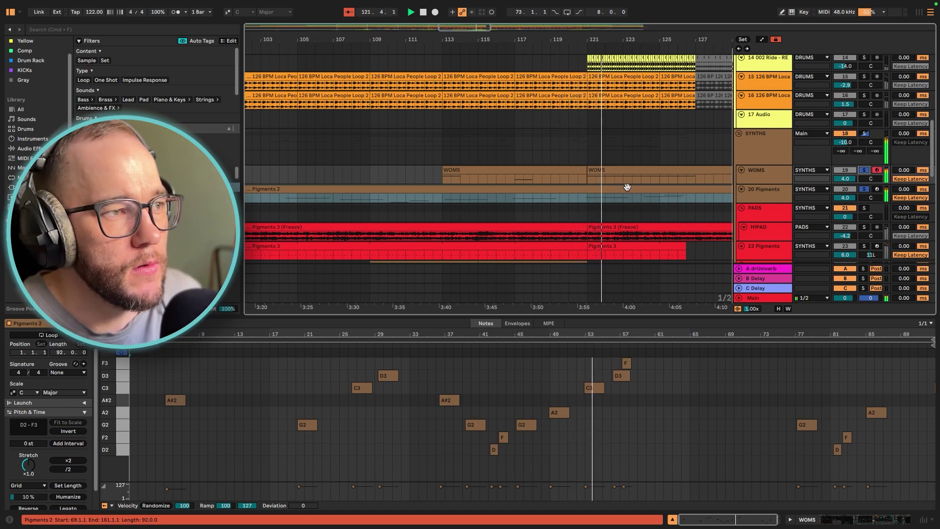
left_click(642, 200)
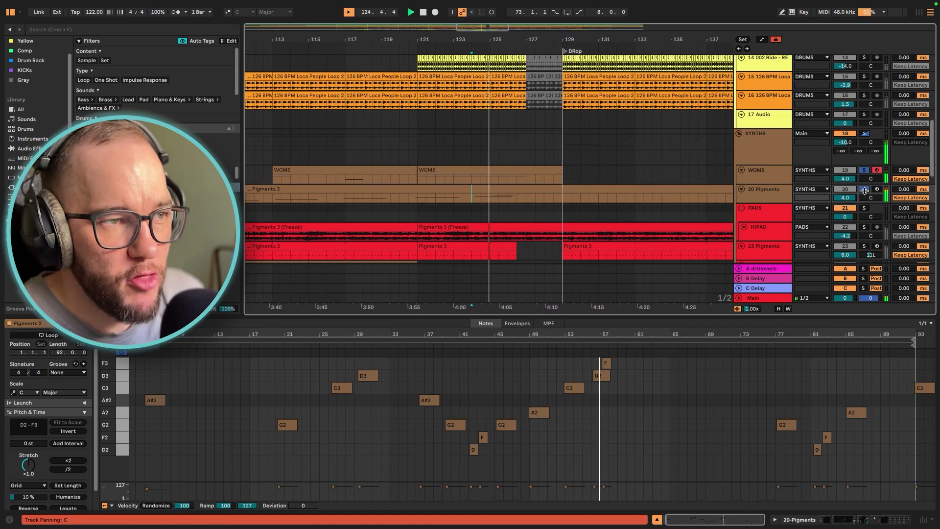
left_click(865, 190)
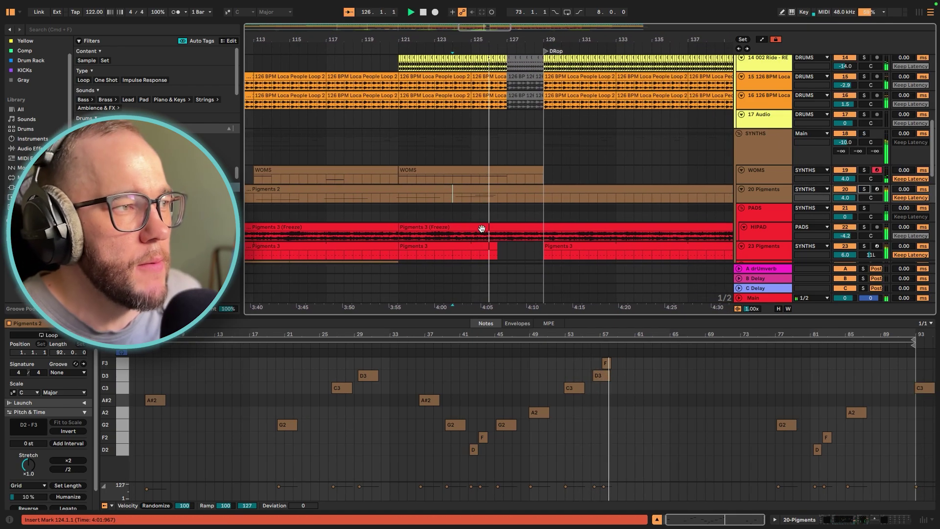
key("space")
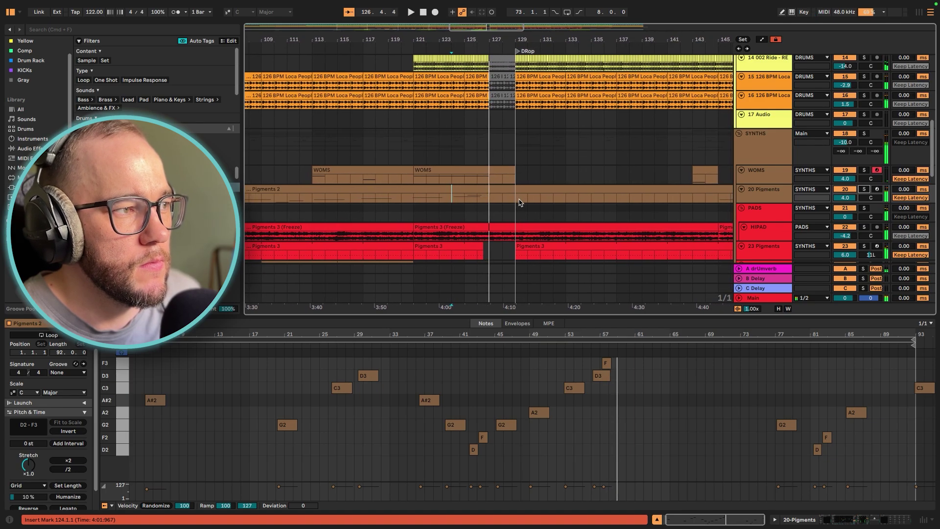
Audition the frozen HIPAD track in solo from bar 125
scroll(516, 206, "down", 1)
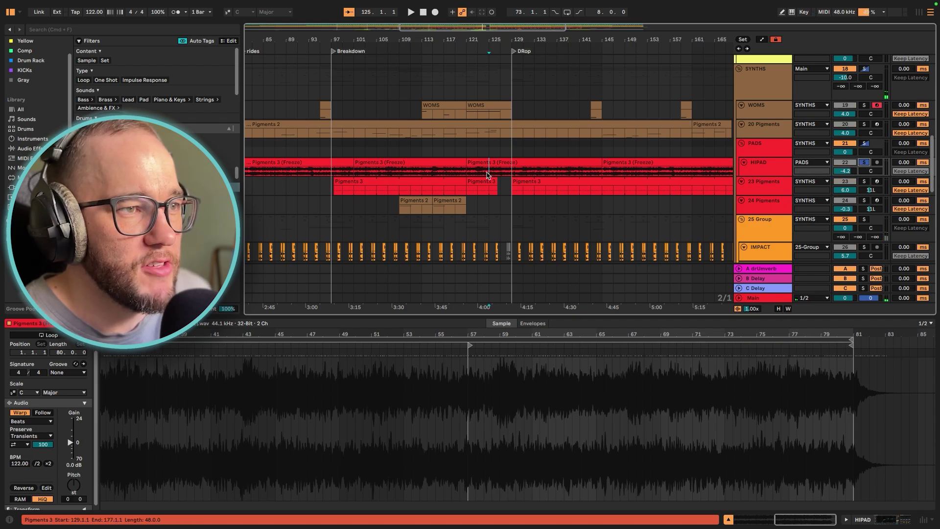
key("space")
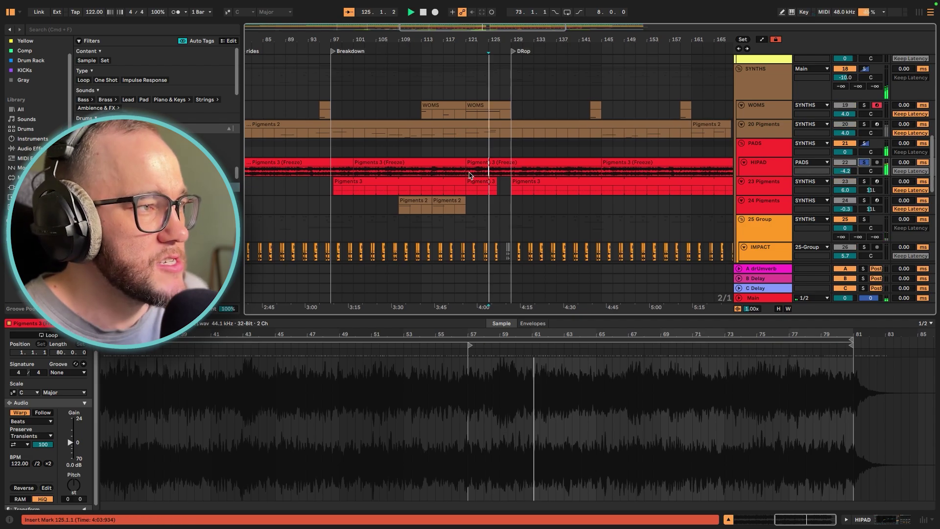
key("minus")
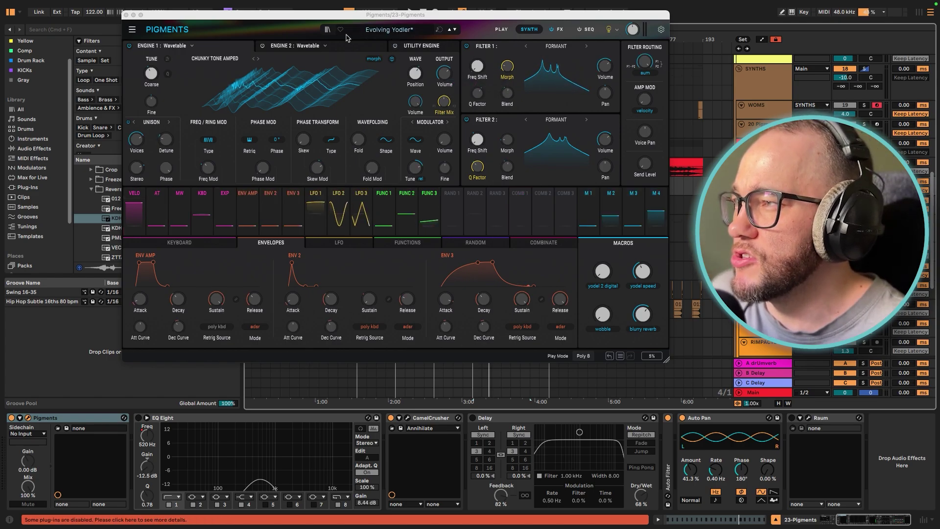
Close track 23's Pigments window and play its Breakdown clip in solo with the MIDI notes open
left_click(127, 15)
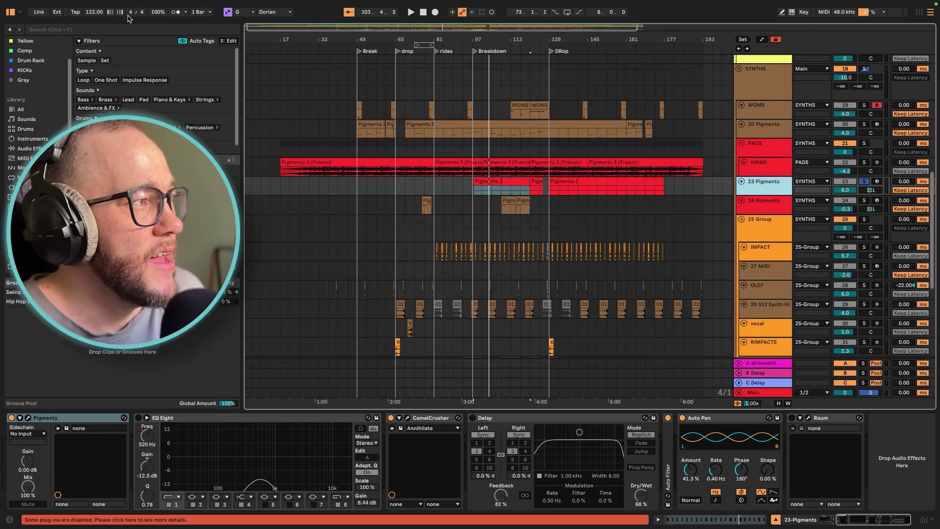
key("space")
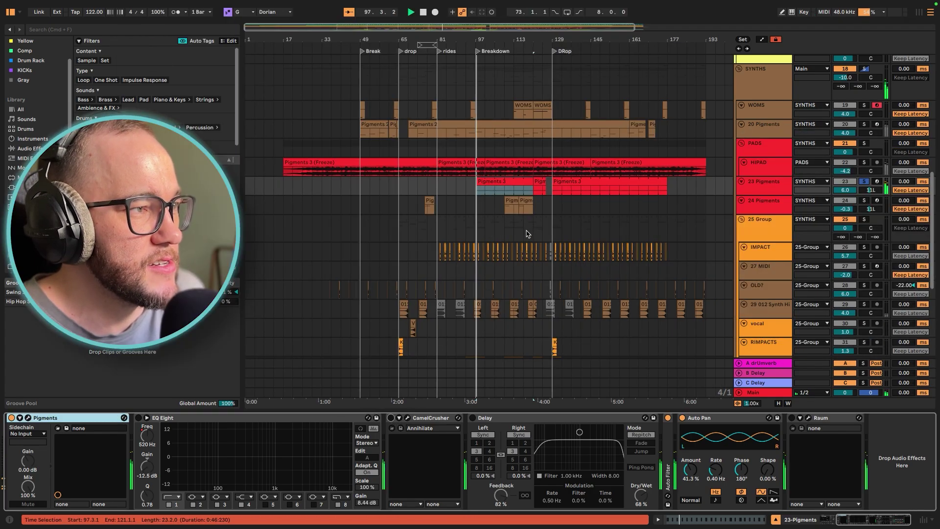
double_click(504, 184)
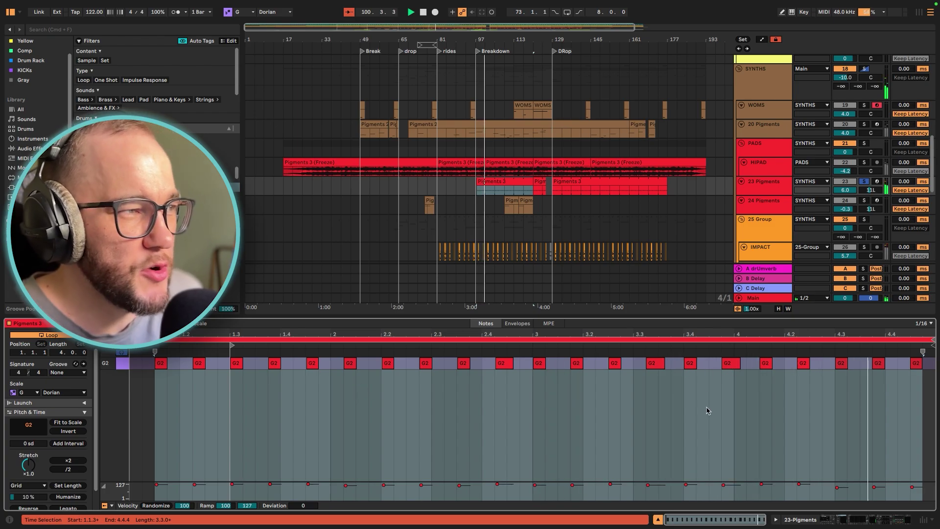
Return to track 23's device chain during playback, expand the Auto Filter and switch on EQ Eight
double_click(778, 190)
key("space")
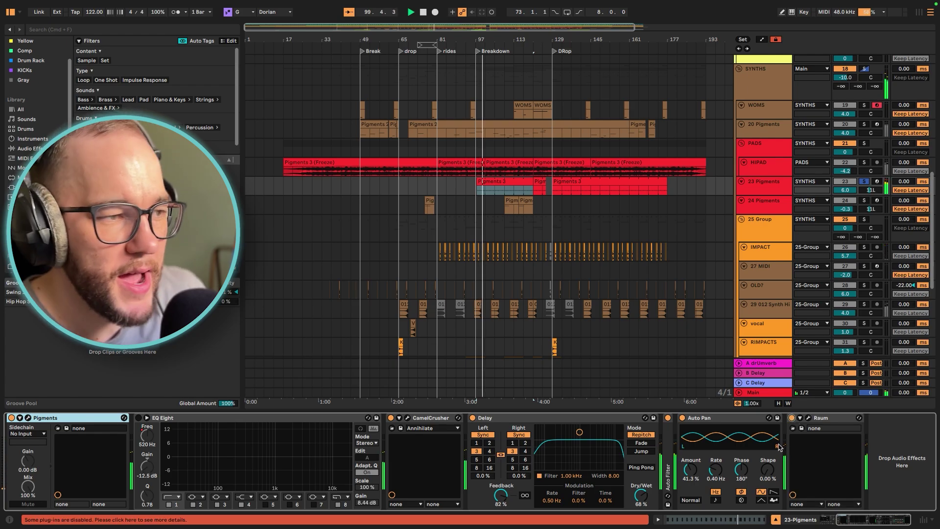
double_click(668, 441)
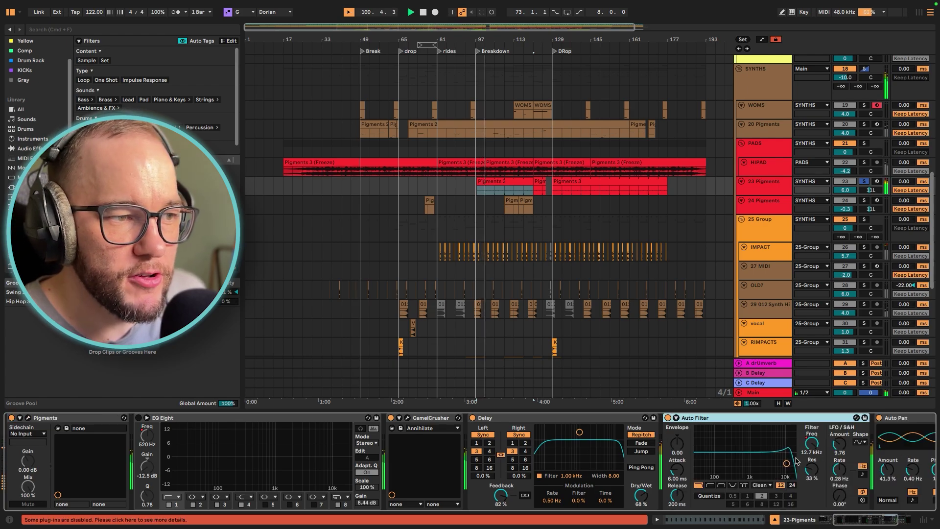
left_click(139, 419)
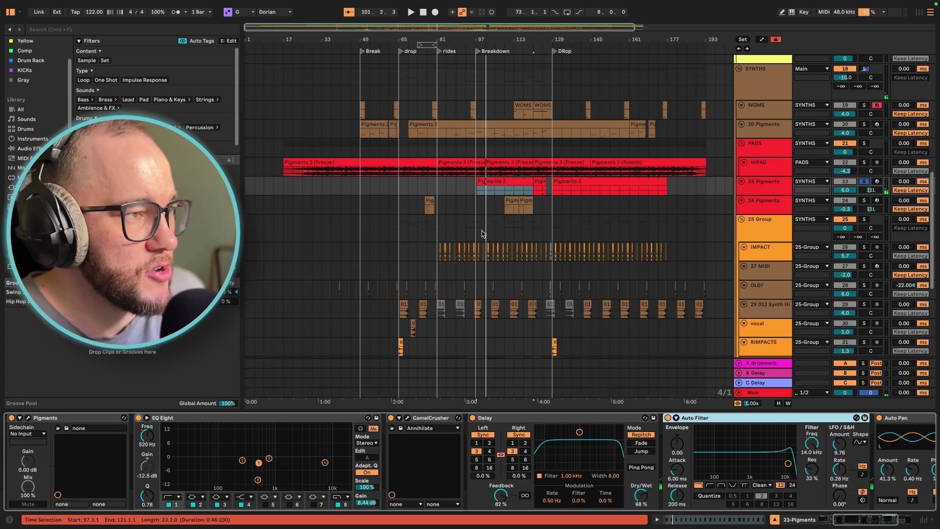
Show the automation lanes and play track 23 from bar 113 and from points after the drop to compare its frequency automation
key("a")
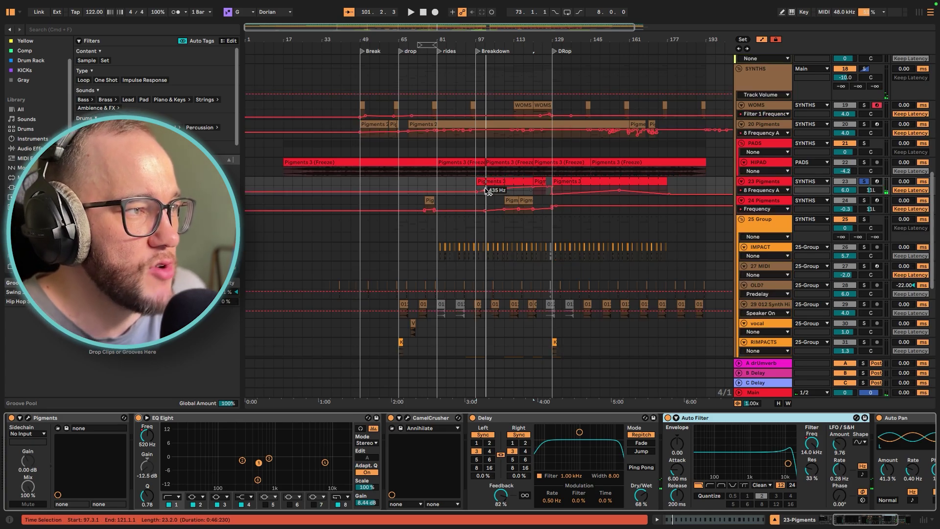
left_click(517, 153)
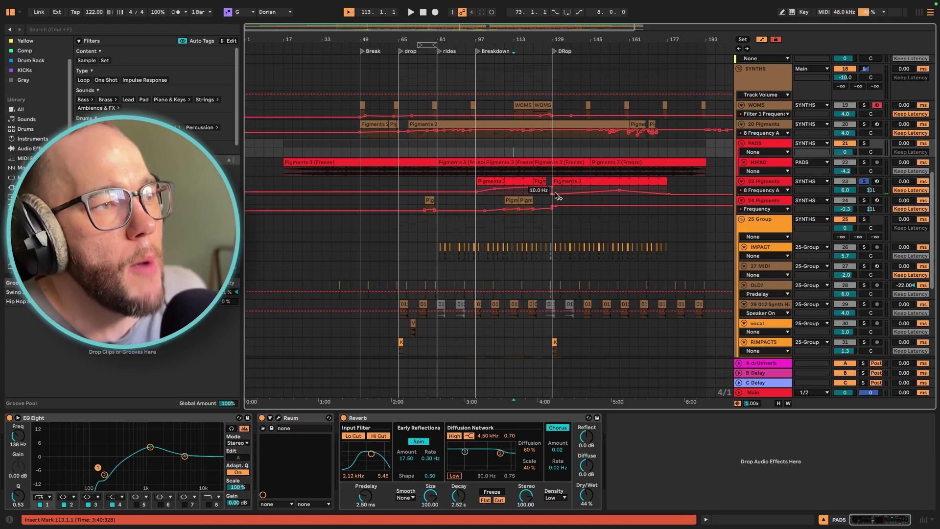
key("space")
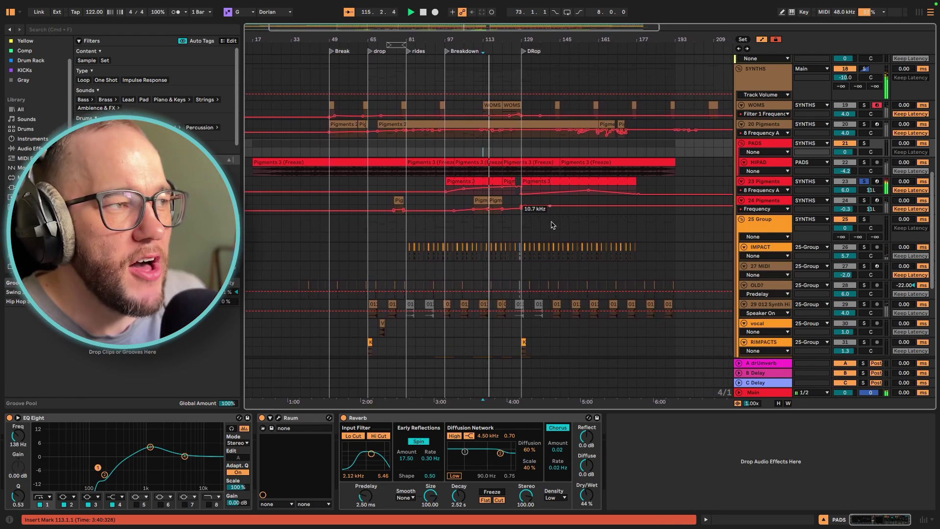
left_click(540, 151)
key("space")
key("space")
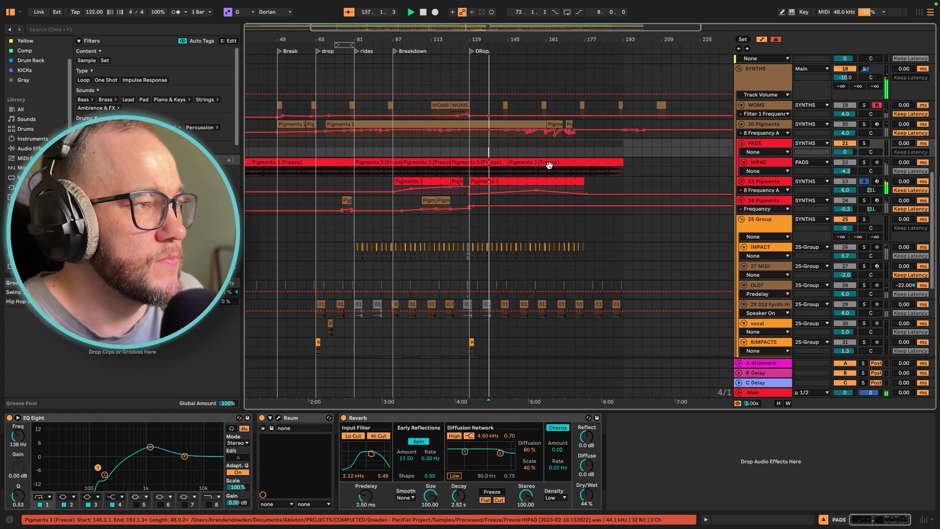
left_click(527, 150)
key("space")
key("space")
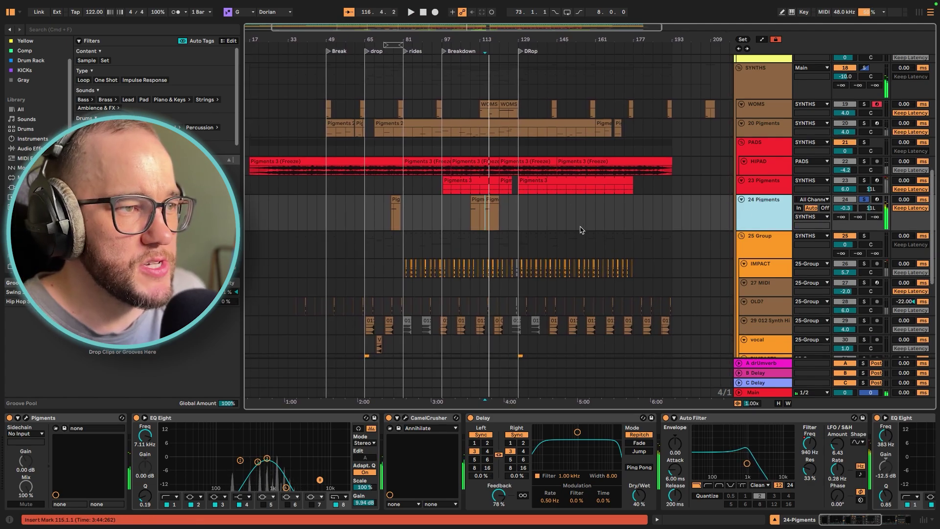
Go to the IMPACT track in the 25 Group and audition it in solo from bar 108
scroll(580, 230, "down", 5)
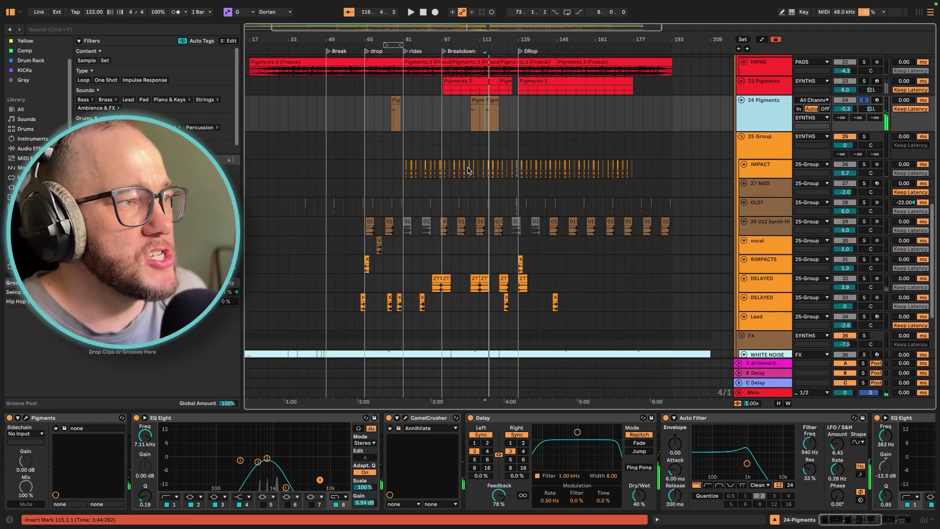
left_click(467, 170)
scroll(464, 173, "up", 5)
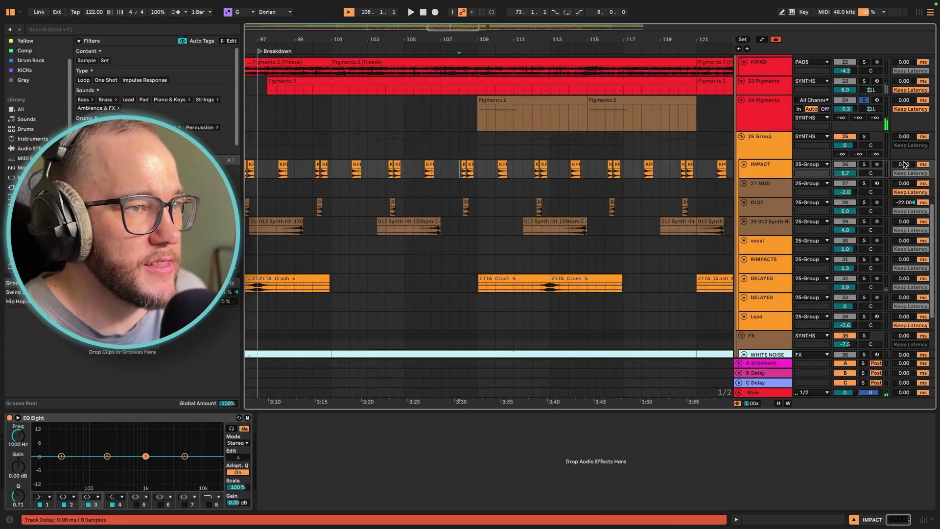
key("space")
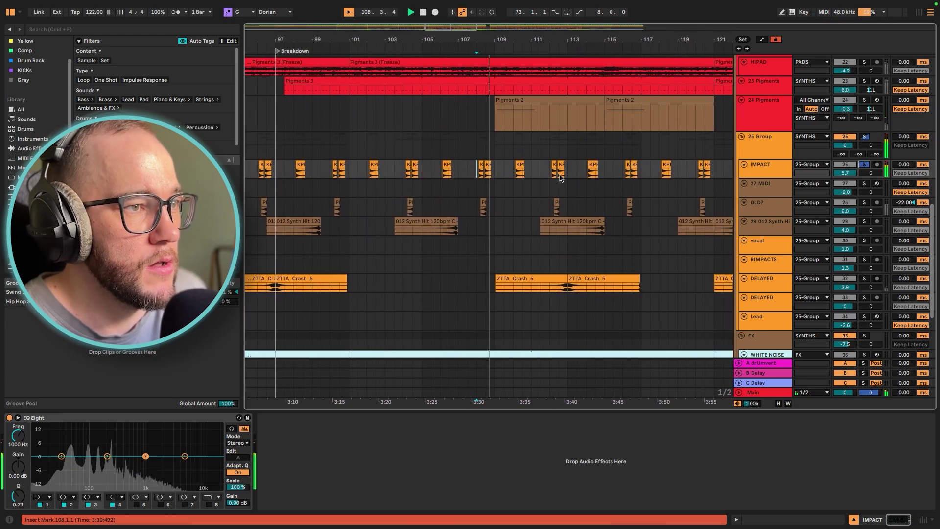
scroll(564, 175, "down", 3)
scroll(564, 175, "down", 3)
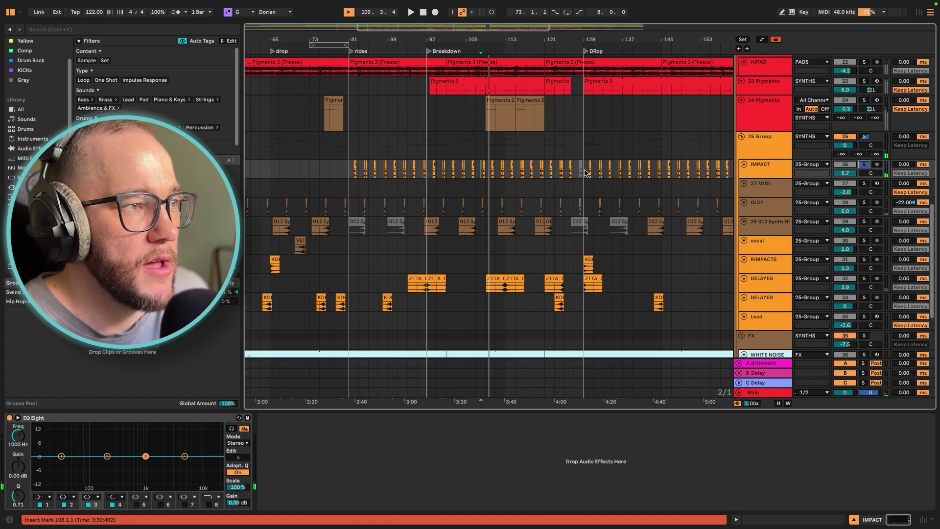
Play the drop from bar 129 with IMPACT unsoloed to hear its hits in the full mix
key("space")
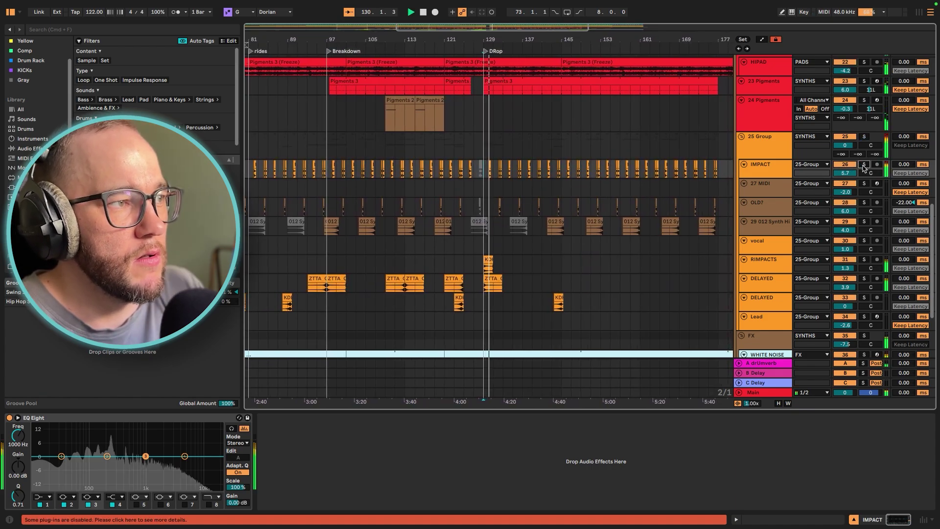
left_click(493, 173)
key("space")
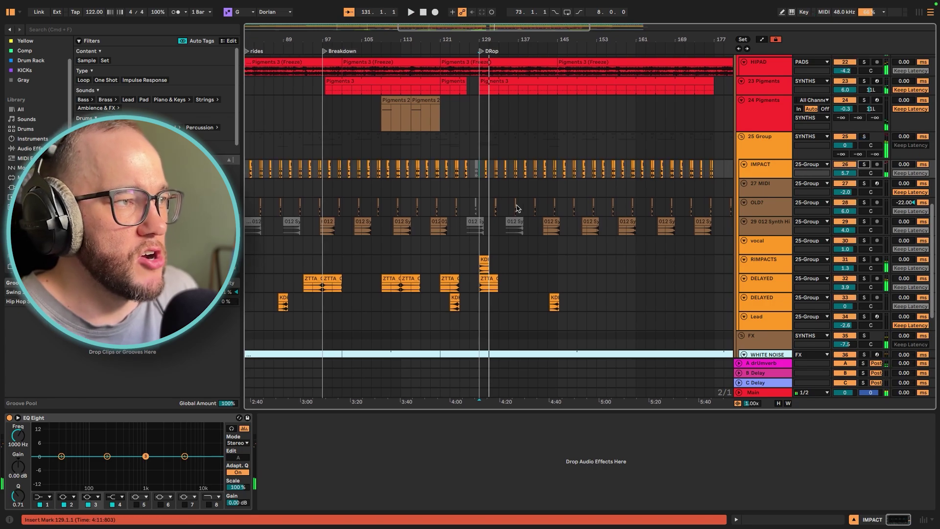
scroll(493, 172, "up", 3)
scroll(492, 172, "down", 6)
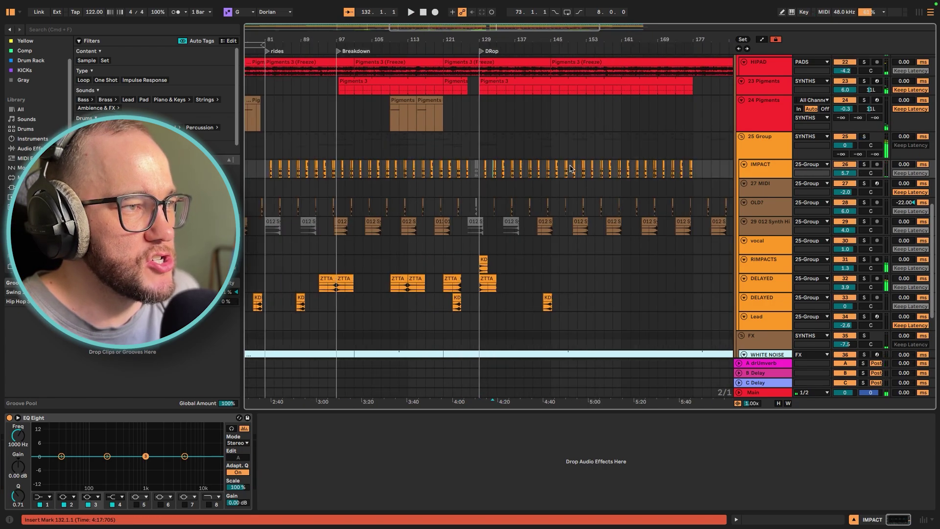
Play the full mix from bars 153 and 156 to hear the IMPACT hits further into the drop
left_click(466, 173)
key("space")
scroll(466, 175, "up", 1)
scroll(466, 175, "up", 5)
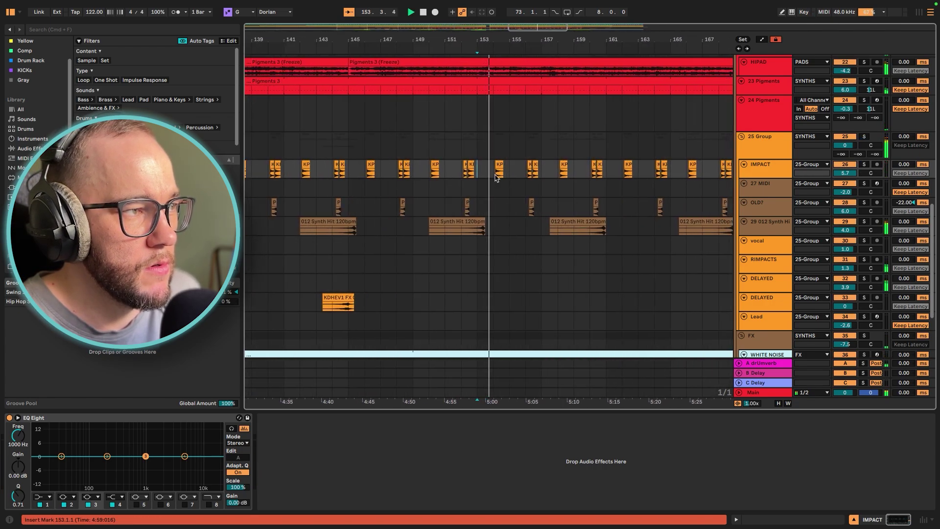
left_click(510, 176)
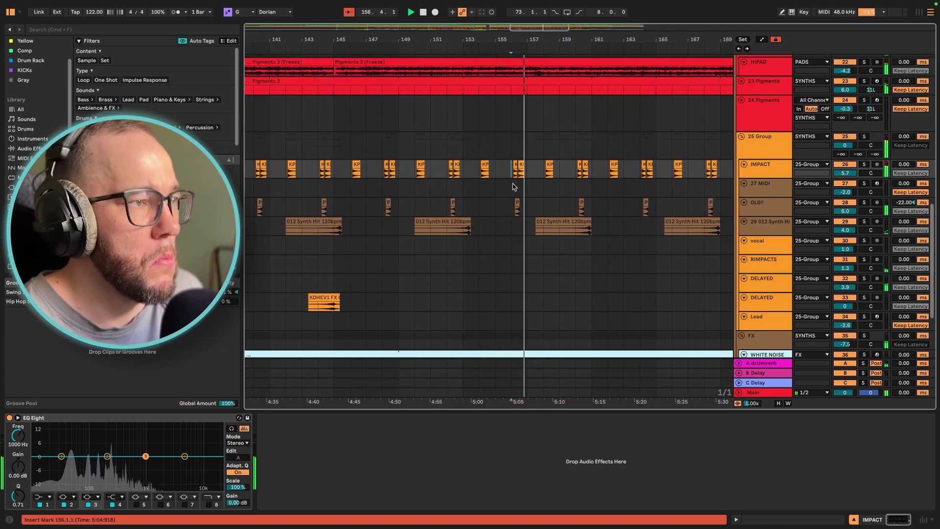
Go to the impact and sweep tracks and audition the VEC4 Impacts tracks 38 and 39 in solo from bar 119
scroll(512, 187, "down", 1)
scroll(511, 187, "down", 3)
scroll(509, 188, "up", 12)
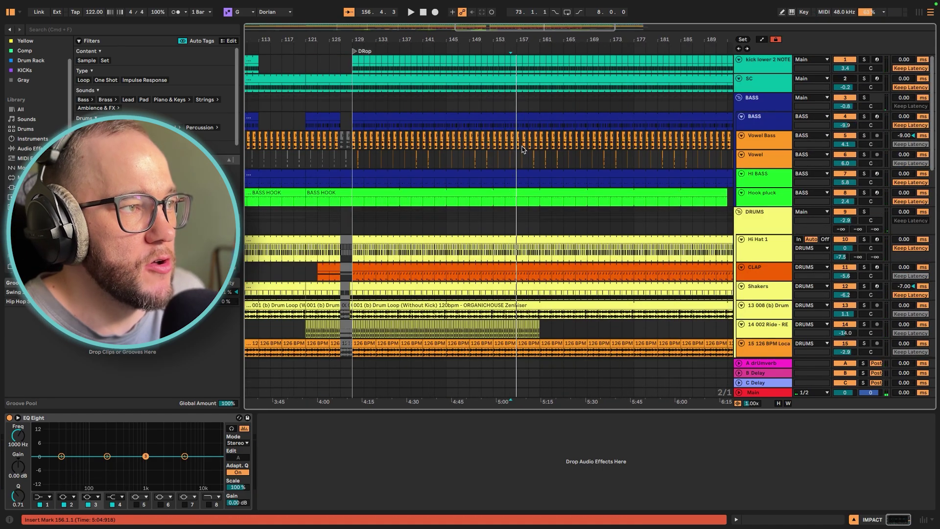
scroll(516, 151, "down", 1)
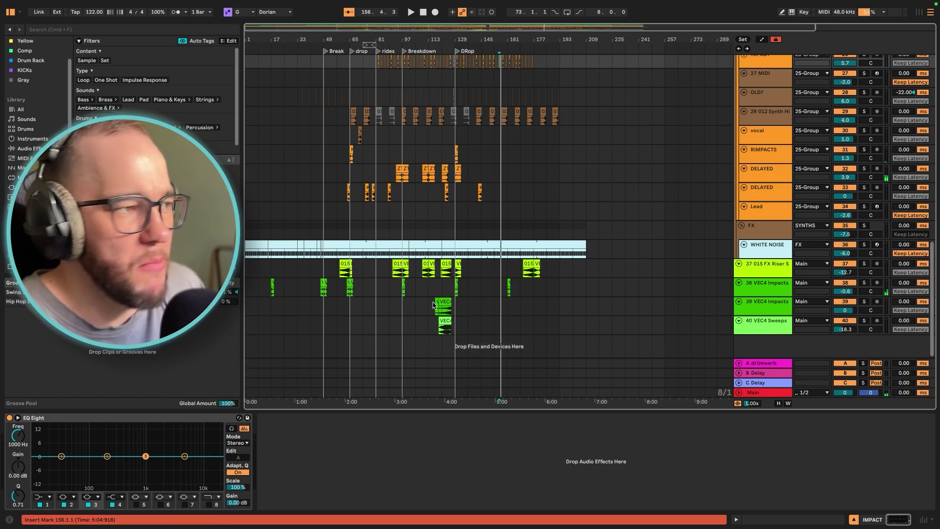
left_click(445, 311)
scroll(445, 311, "up", 8)
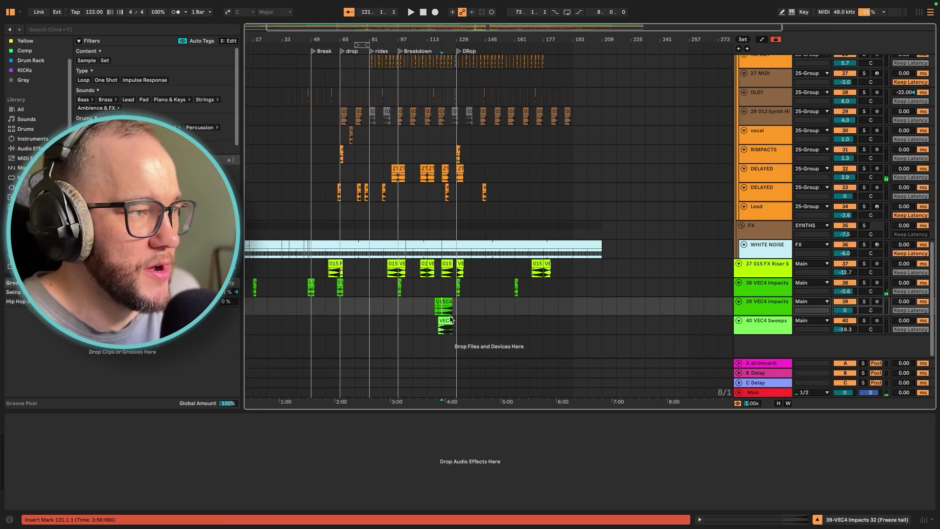
double_click(444, 313)
left_click(866, 283)
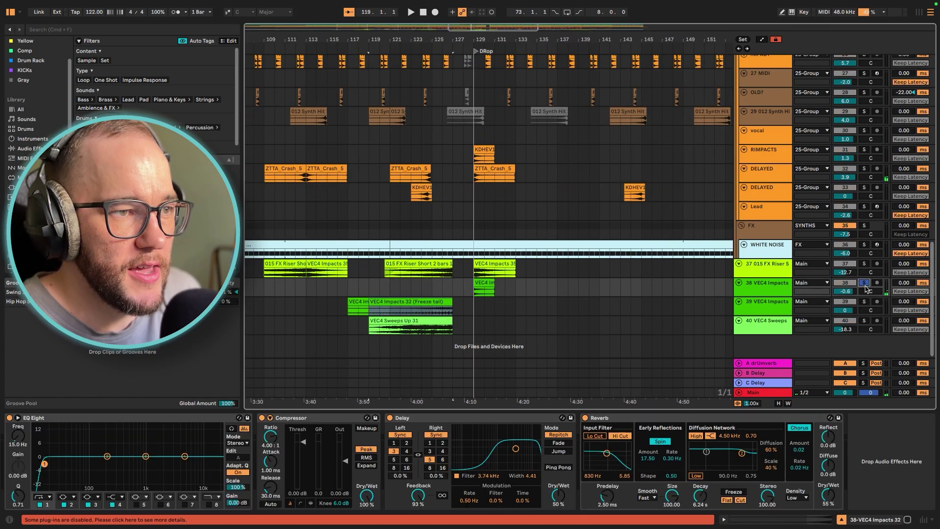
key("space")
left_click(865, 302, "super")
Add riser track 37 to the solo, audition the build-up into the drop, and clear the solo
left_click(542, 288)
key("space")
key("space")
left_click(864, 265, "super")
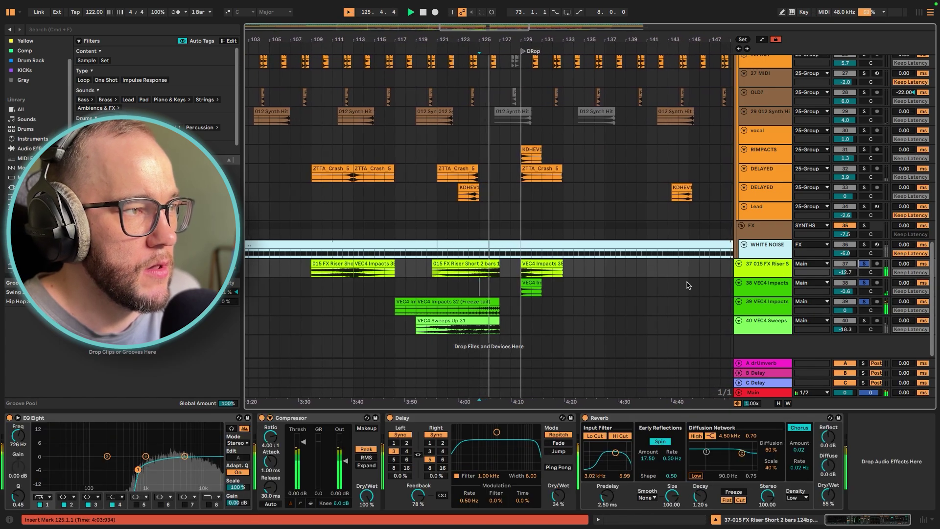
left_click(866, 264)
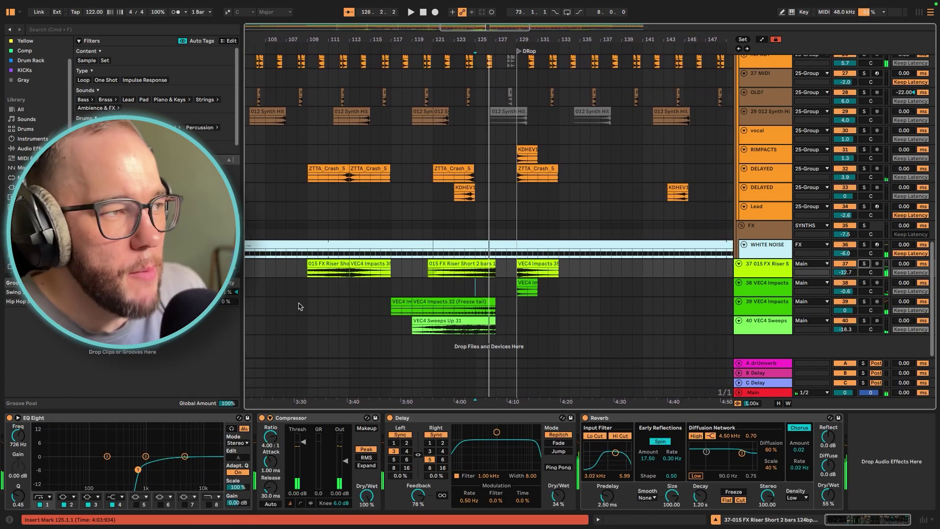
Play the full mix from bar 125 through the drop and review the automation and muted drum clips around the transition
left_click(472, 233)
key("space")
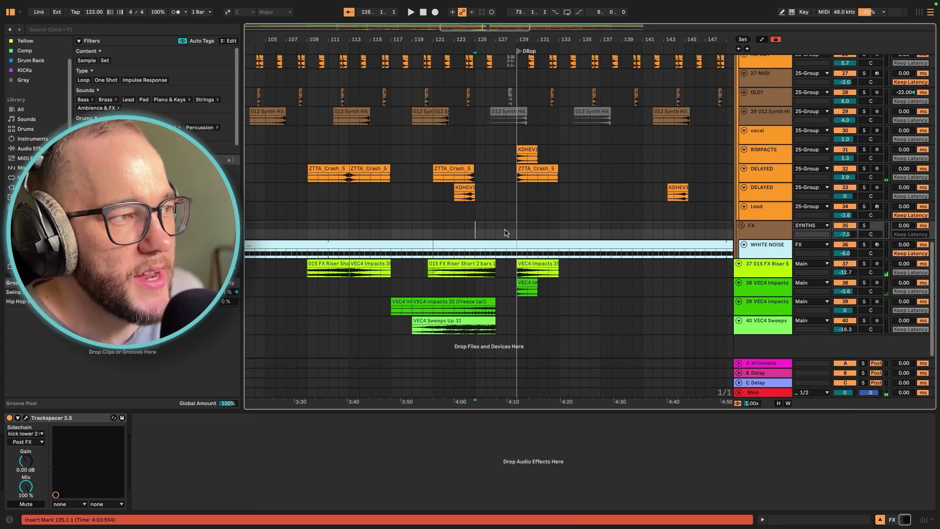
key("space")
scroll(506, 235, "up", 10)
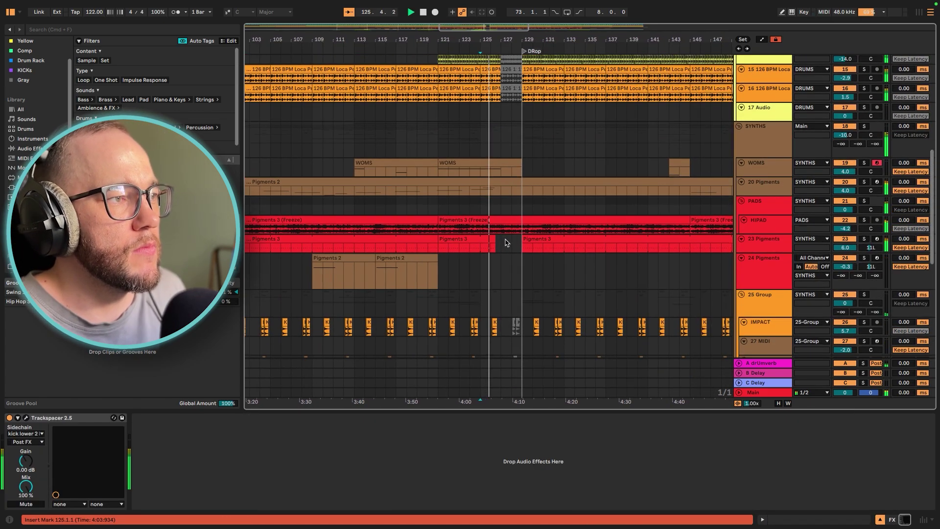
scroll(506, 241, "up", 10)
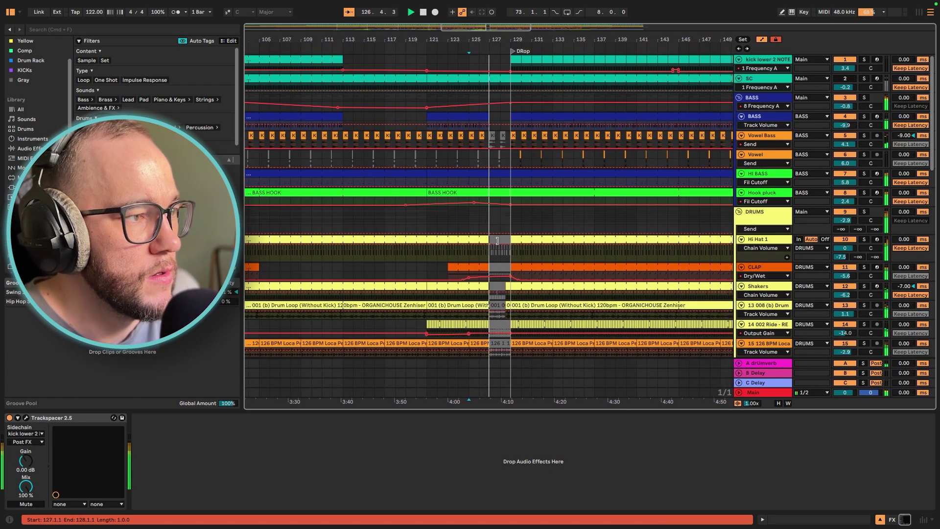
scroll(497, 241, "down", 4)
scroll(494, 242, "up", 4)
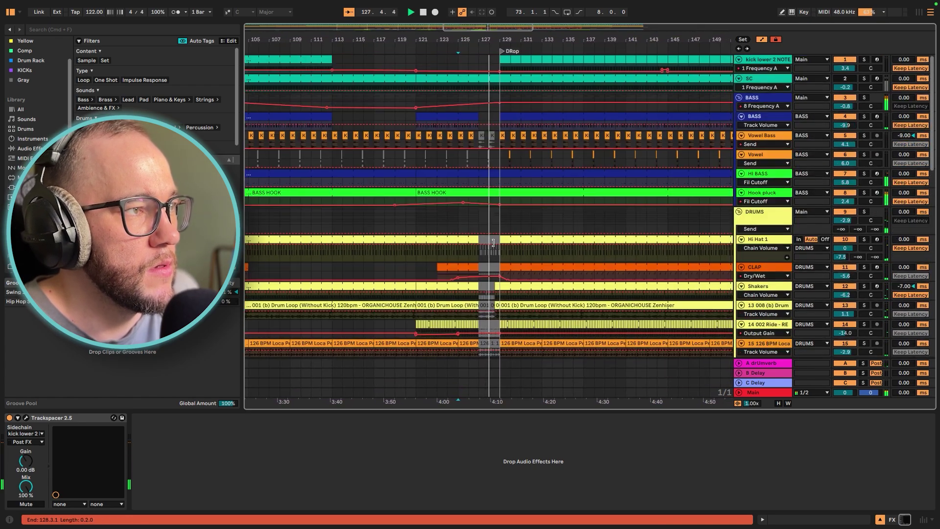
scroll(514, 174, "down", 3)
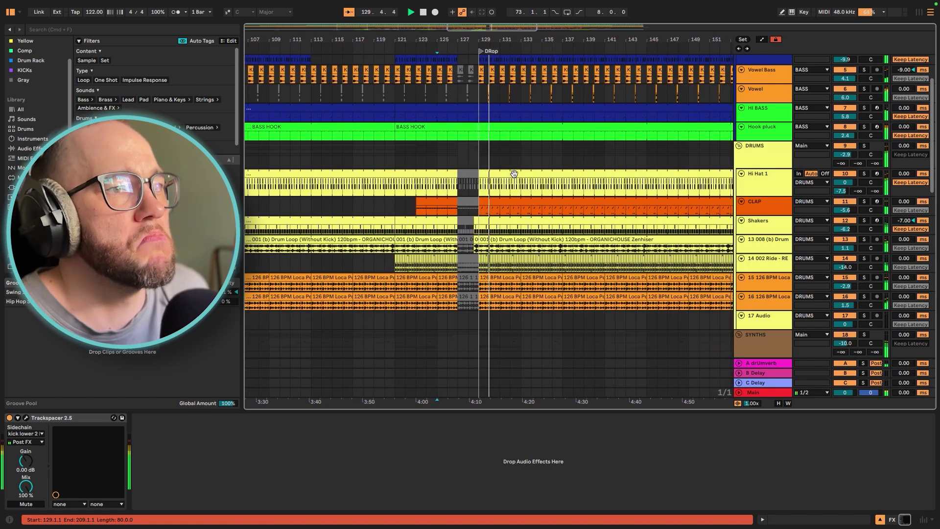
scroll(514, 181, "down", 6)
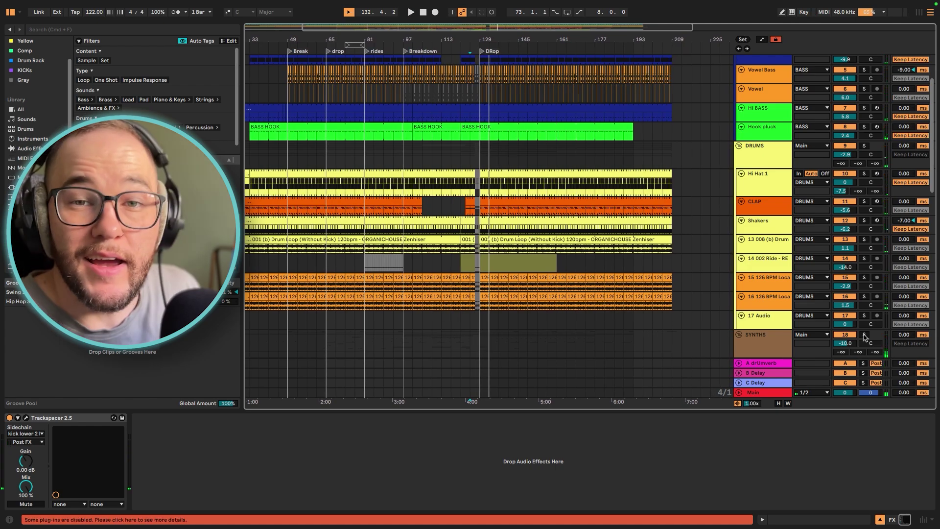
left_click(864, 337)
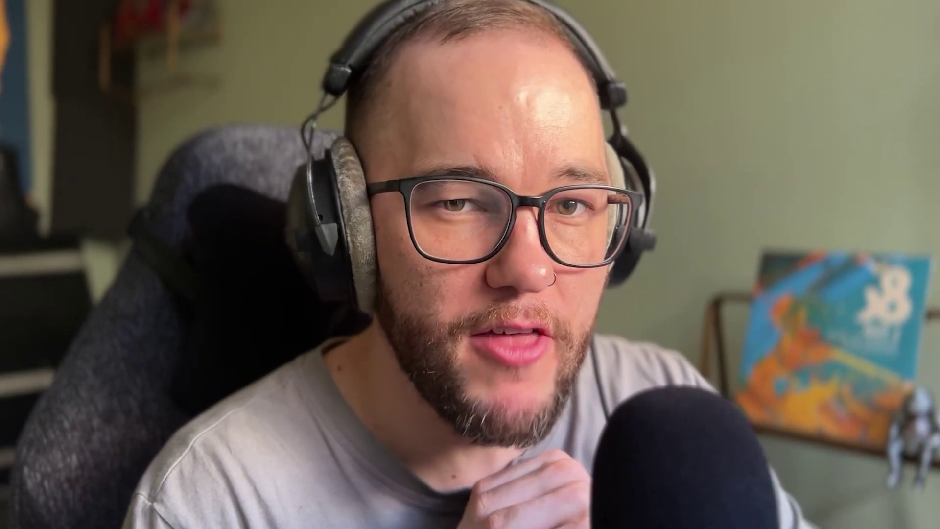
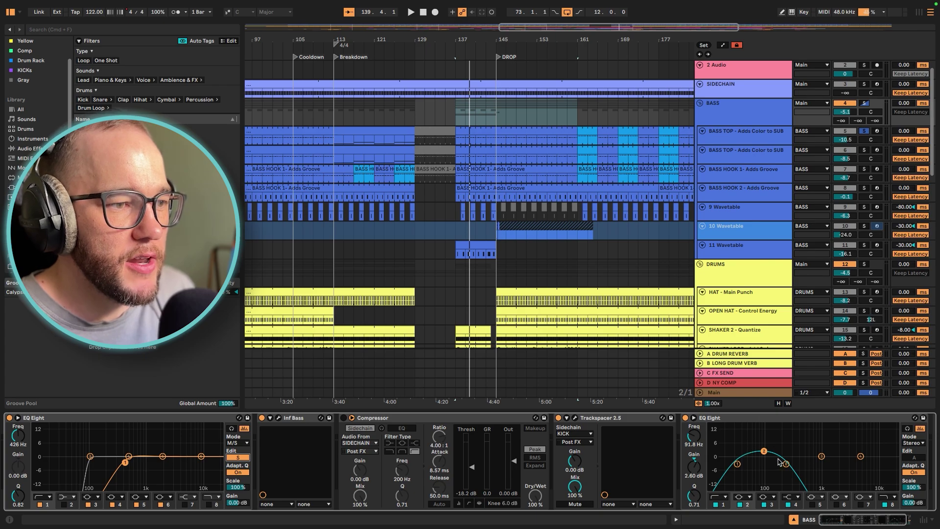
Show the automation of the second EQ Eight's band 8 frequency on the BASS group and set the playback position at bar 151
right_click(698, 437)
left_click(711, 445)
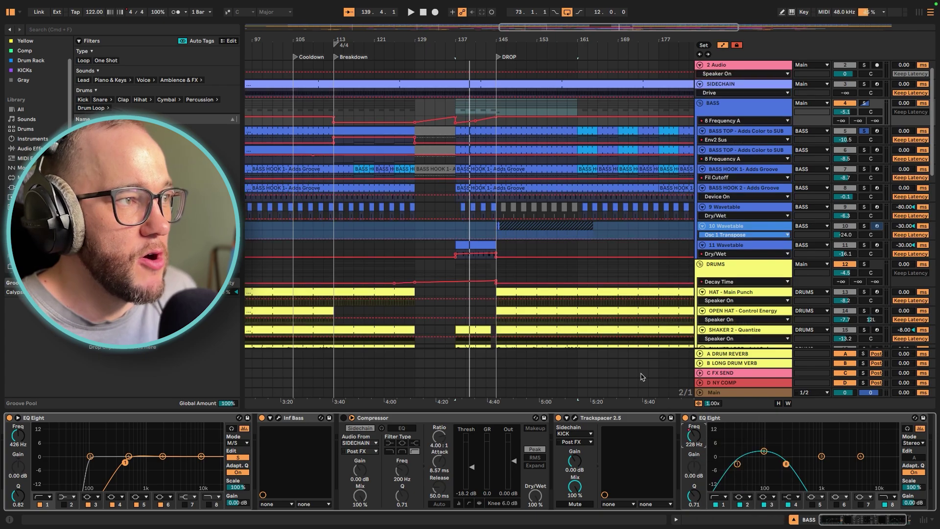
scroll(509, 111, "right", 2)
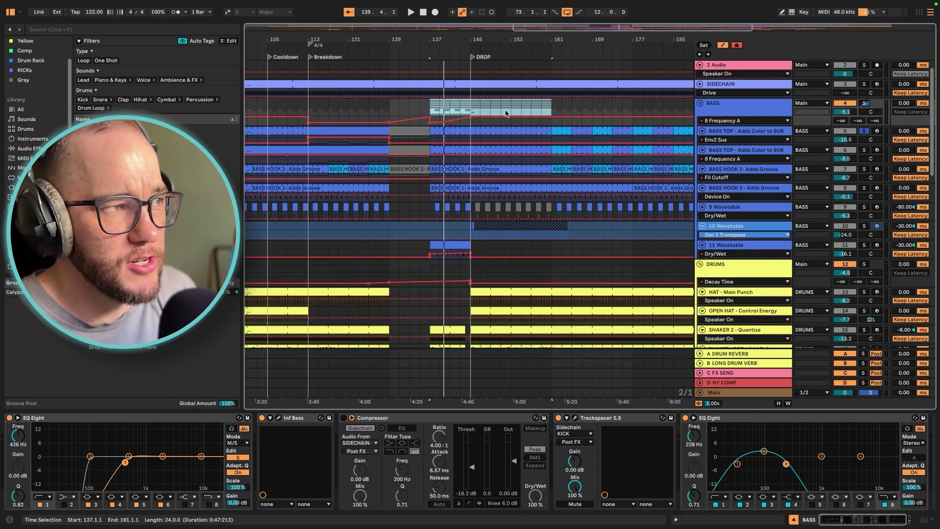
left_click(497, 111)
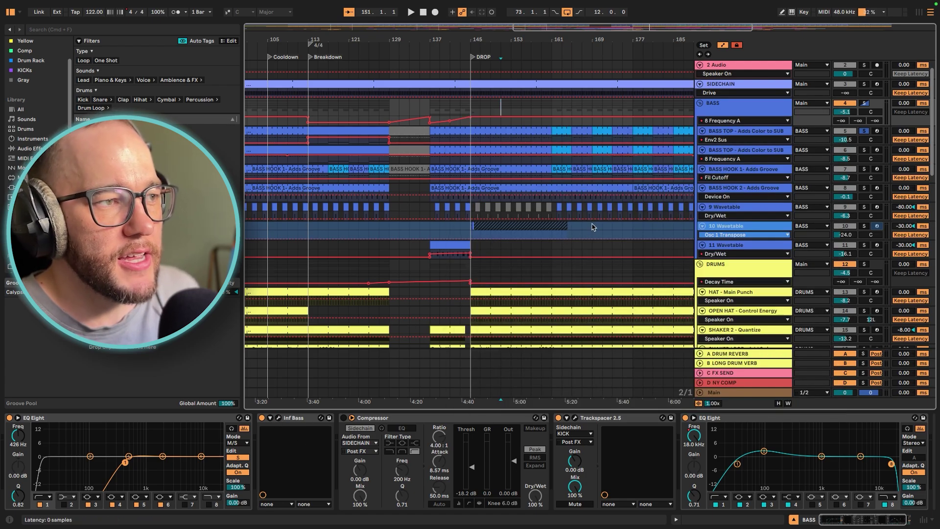
Open Infinity Bass on the BASS group and compare the soloed group with the plug-in off and on from bar 151
key("super+alt+p")
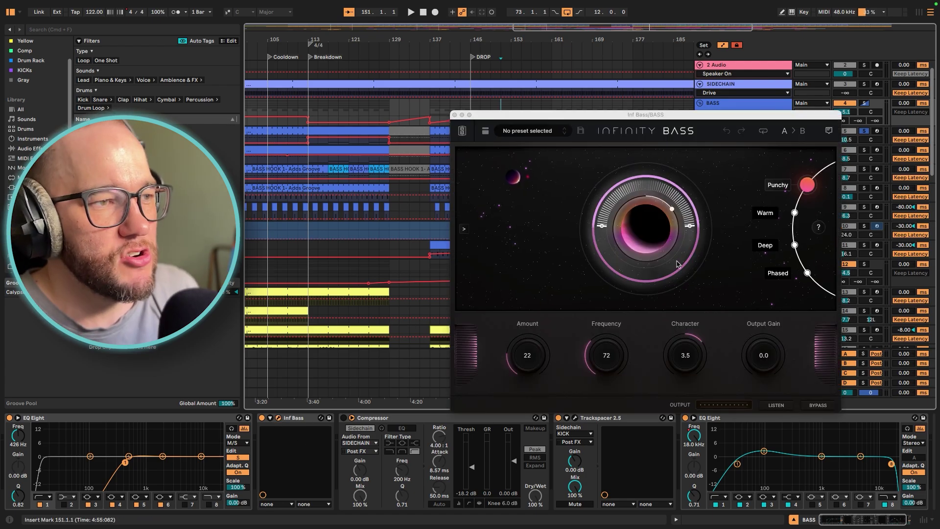
left_click(262, 418)
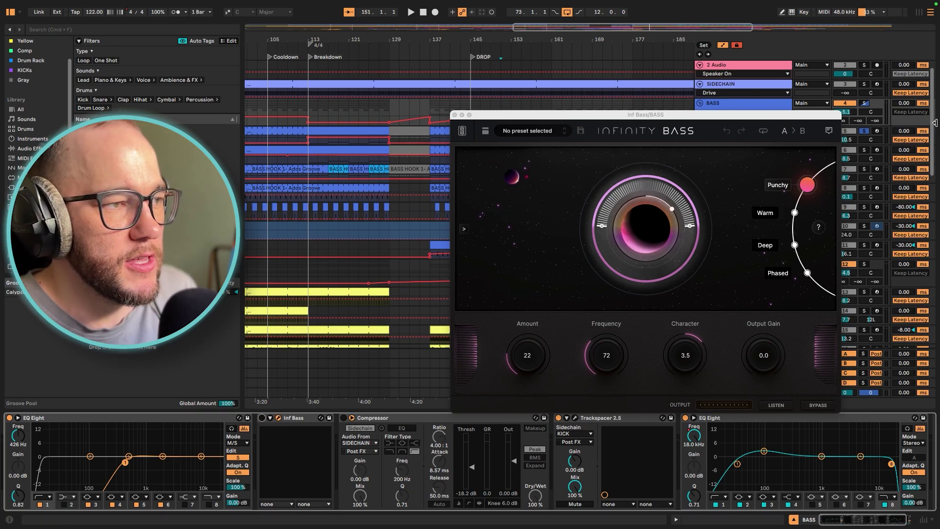
left_click(865, 103)
key("space")
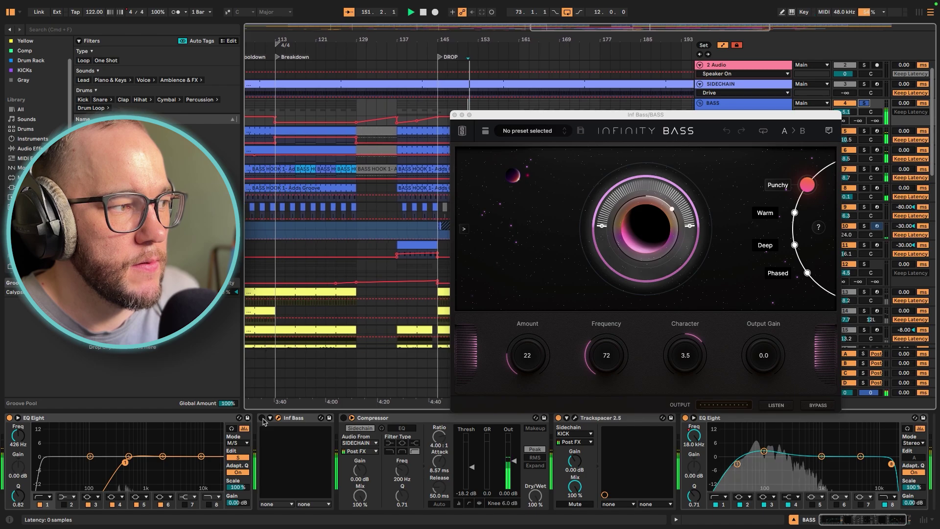
left_click(262, 418)
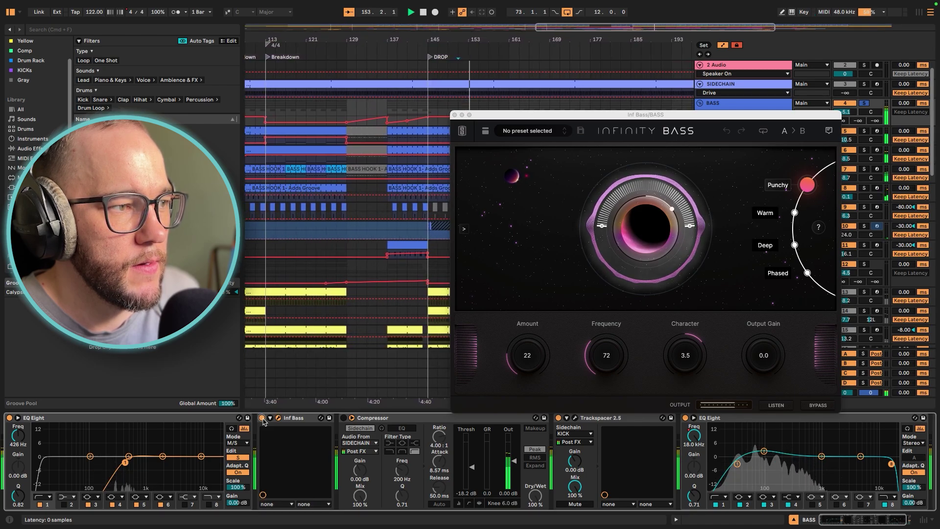
left_click(262, 418)
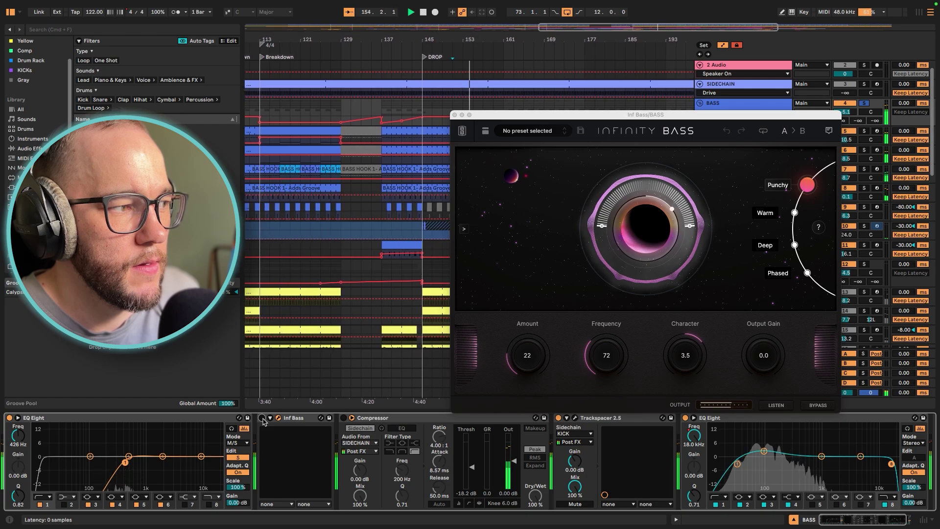
left_click(263, 418)
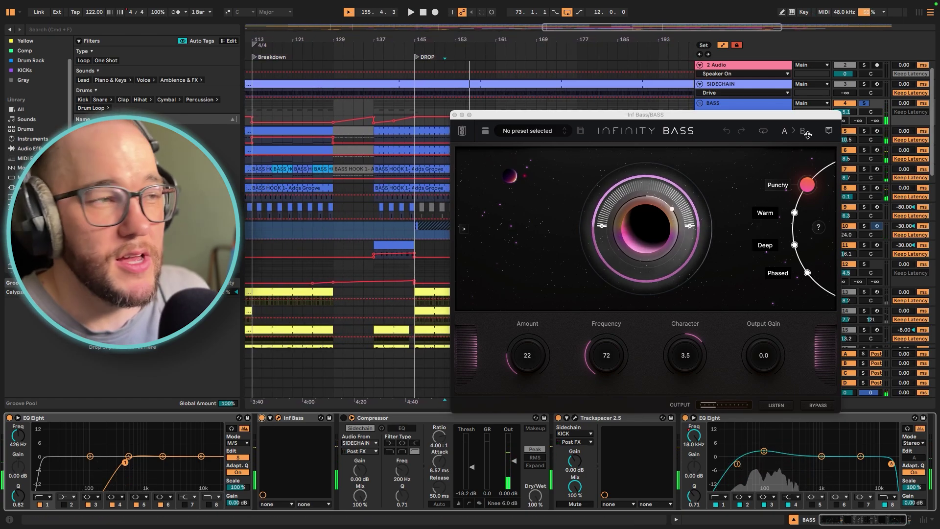
left_click(454, 115)
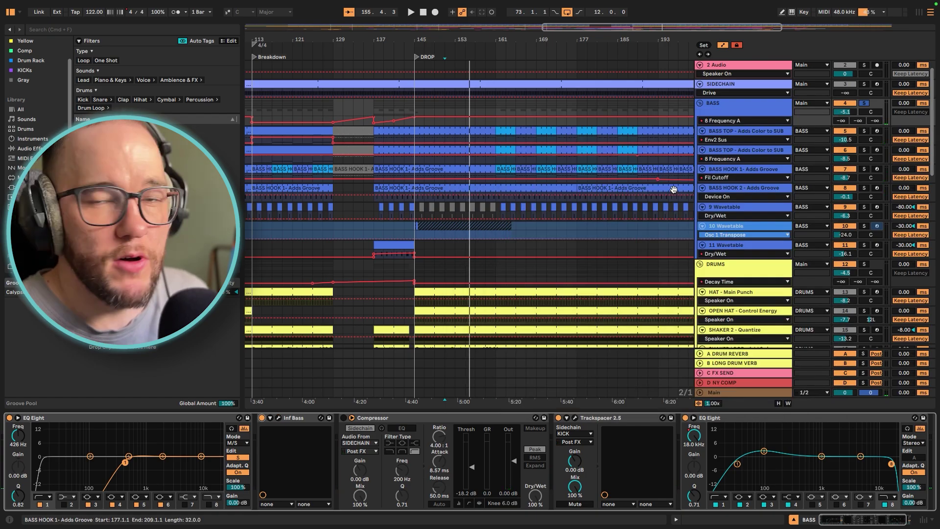
Select the first BASS TOP track and open its MIDI clip at bar 137 to examine the note pattern
left_click(771, 131)
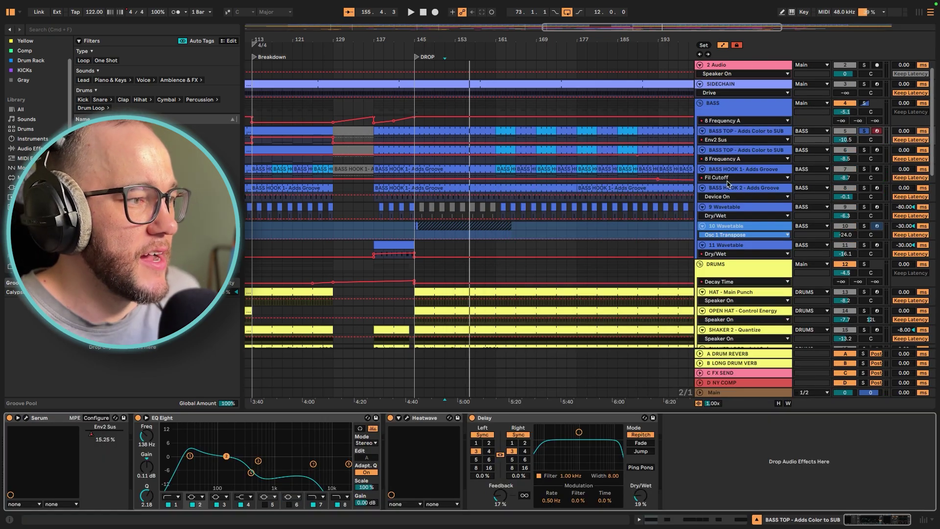
double_click(470, 134)
left_click(262, 382)
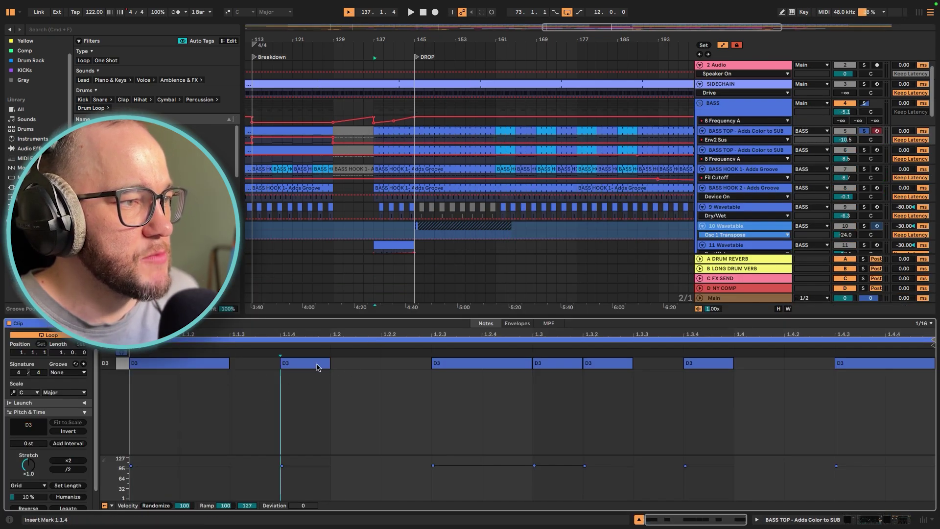
scroll(509, 151, "right", 1)
Hide the automation lanes, play the first BASS TOP track from bar 160 and open its clip at bar 161 to compare the notes
left_click(495, 133)
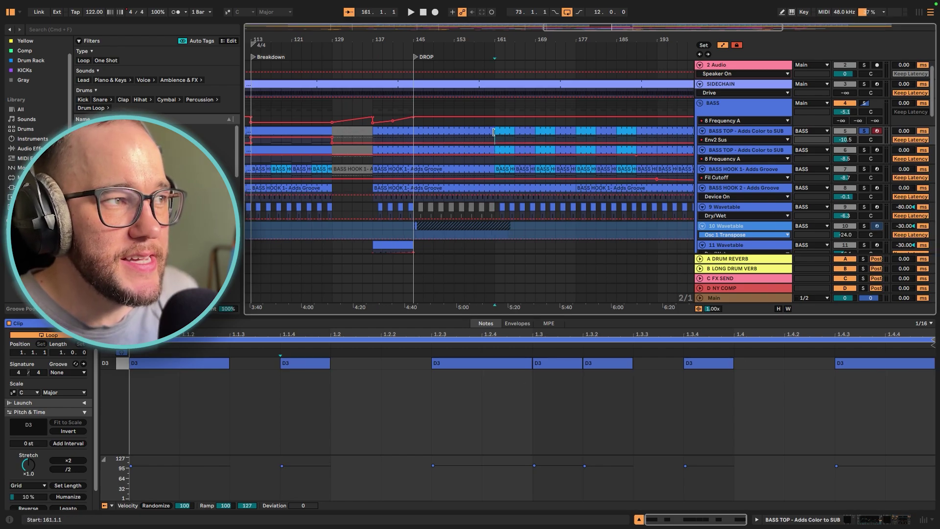
left_click(490, 141)
scroll(488, 141, "up", 5)
scroll(495, 141, "down", 2)
left_click(504, 141)
key("a")
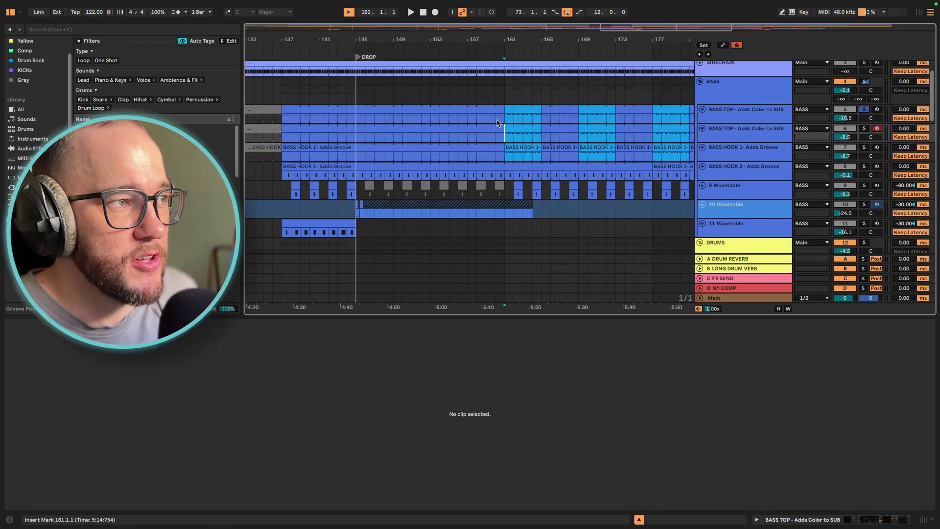
left_click(498, 122)
key("space")
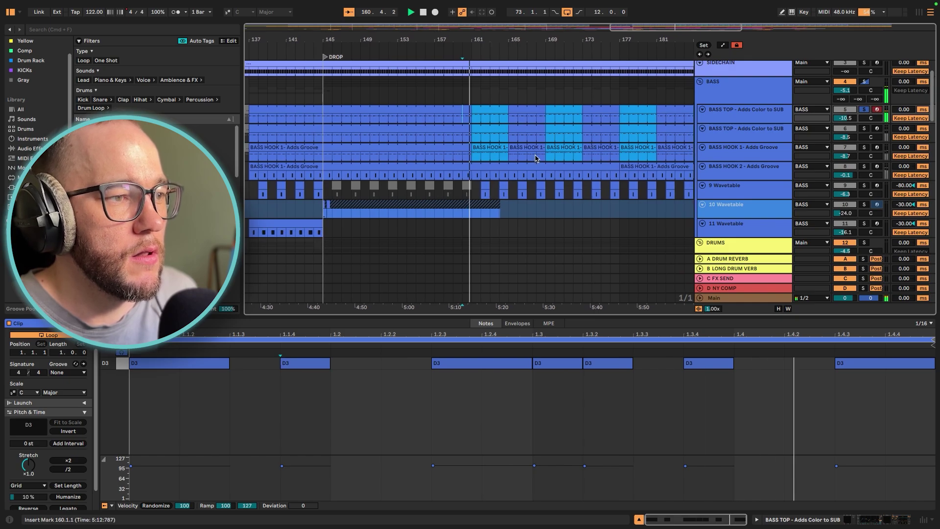
left_click(476, 109)
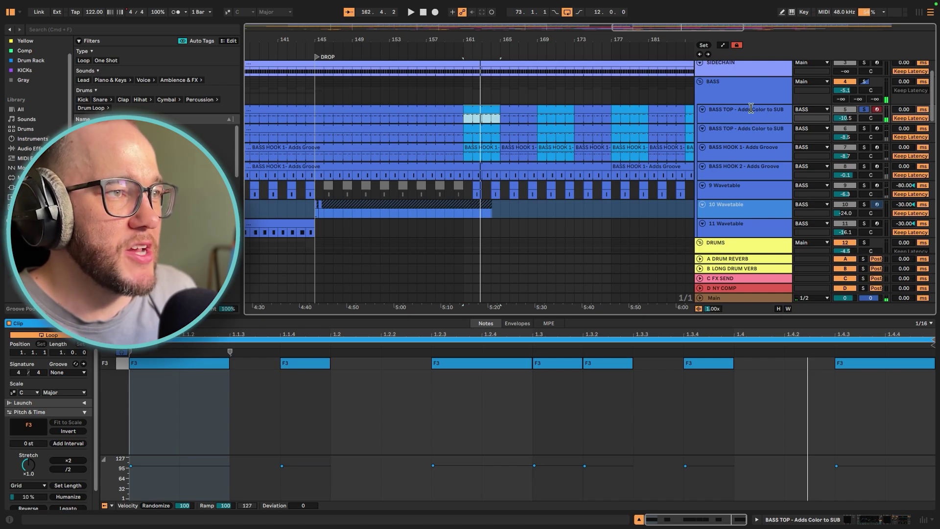
Compare the device chains of the first BASS TOP track, the BASS group and the second BASS TOP track, soloing the second
left_click(748, 112)
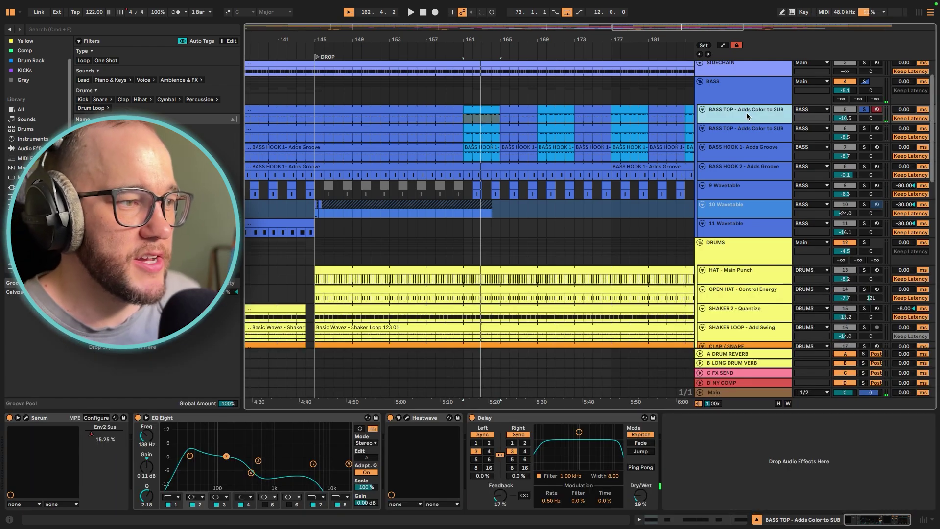
left_click(726, 102)
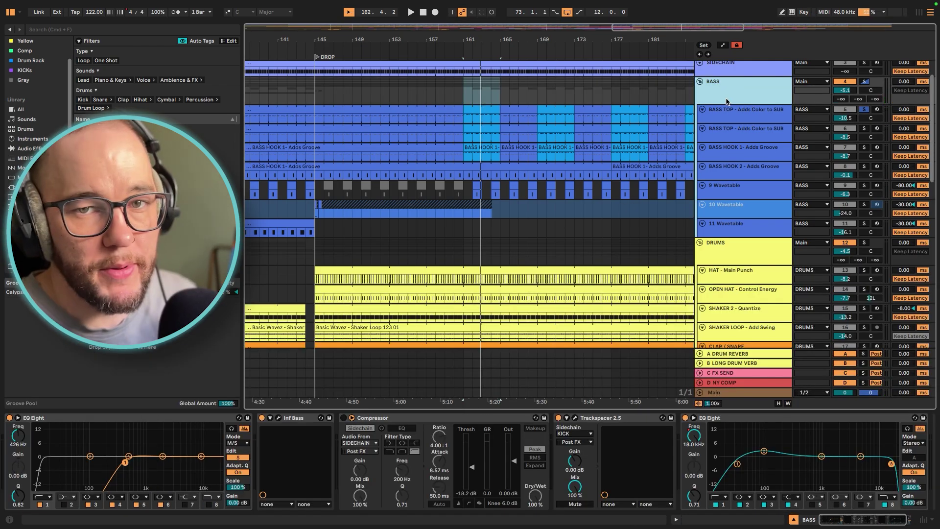
left_click(865, 128)
double_click(781, 136)
left_click(443, 128)
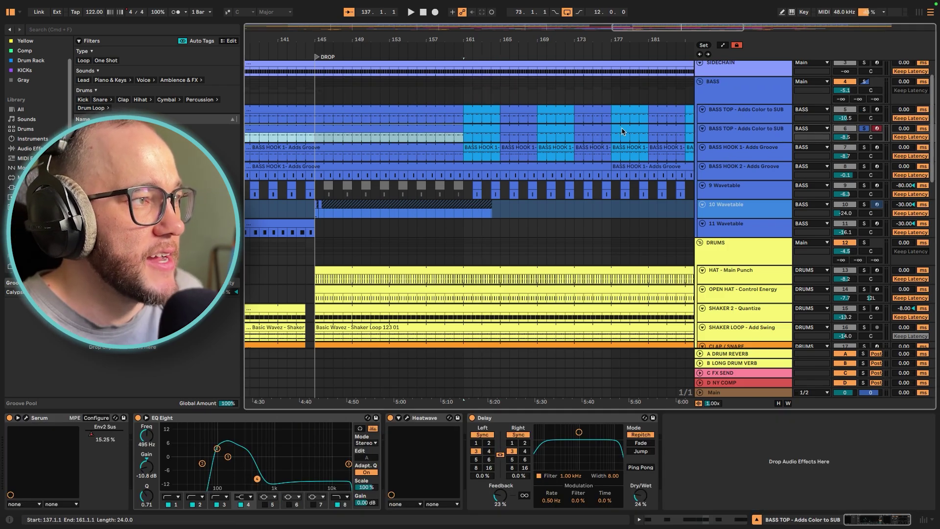
Open the first BASS TOP track's Serum instrument and play the arrangement from bar 137 to examine its sound
left_click(793, 129)
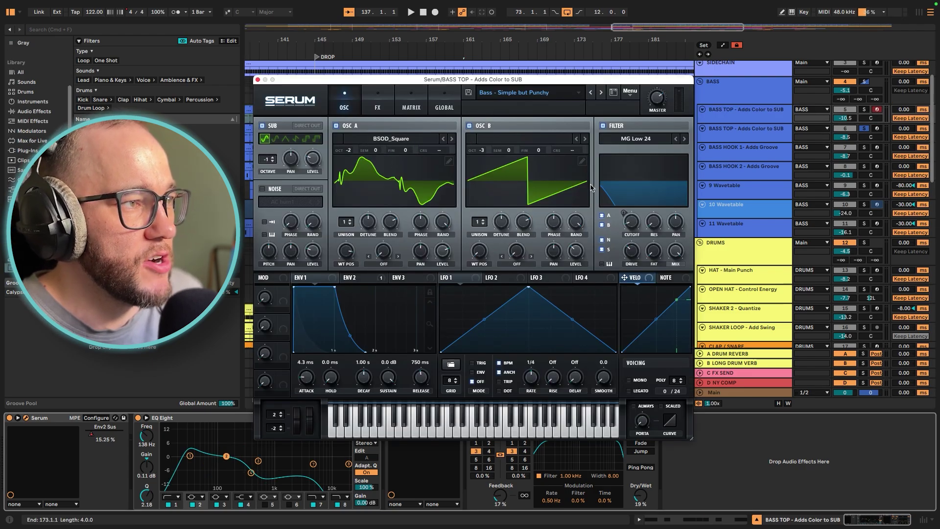
key("space")
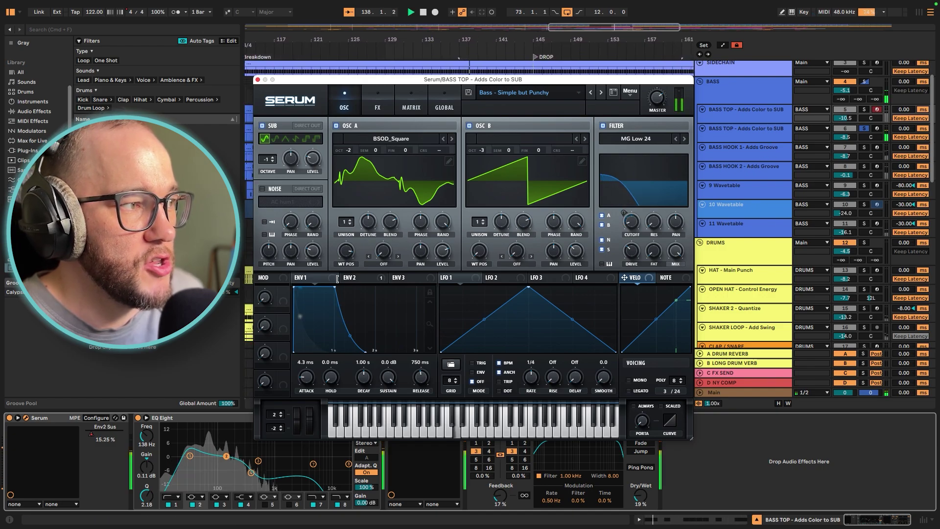
Inspect Envelope 2 in the open BASS TOP Serum, compare it with the other BASS TOP Serum patch and close both windows
left_click(357, 277)
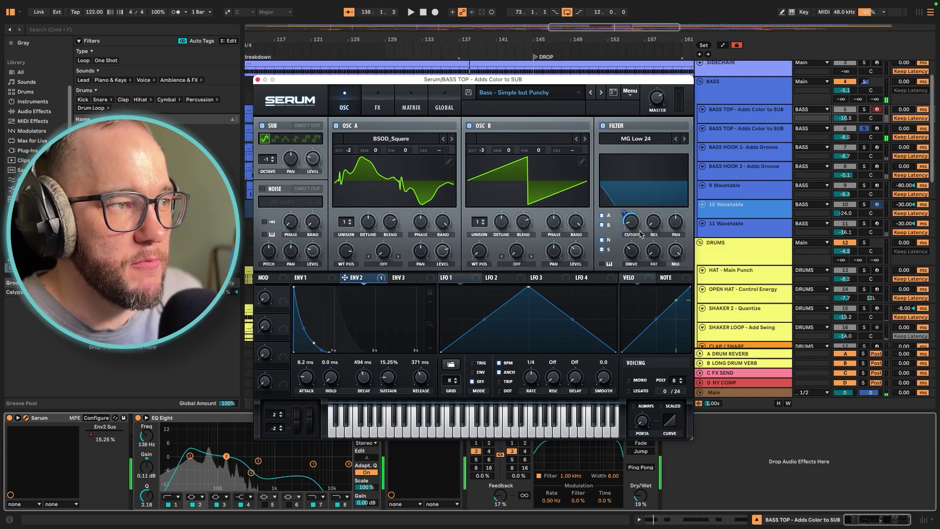
left_click(258, 80)
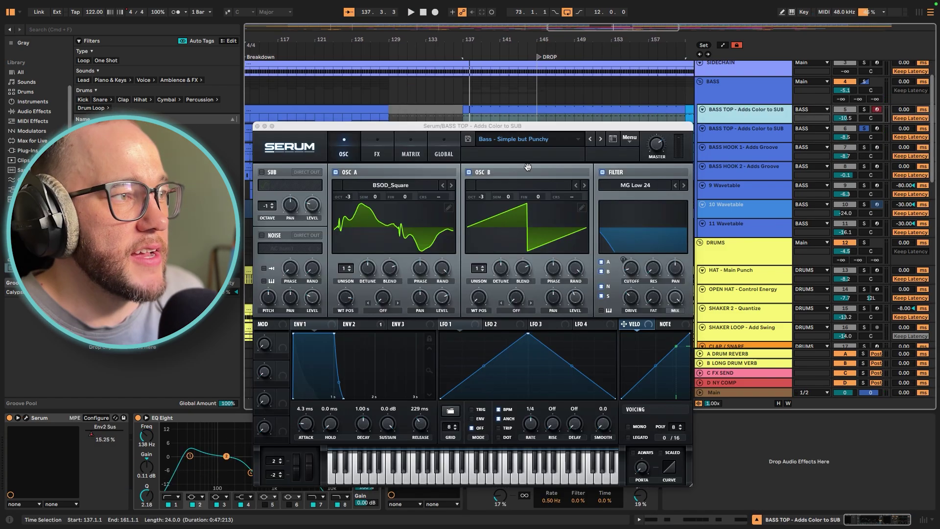
left_click_drag(402, 126, 406, 114)
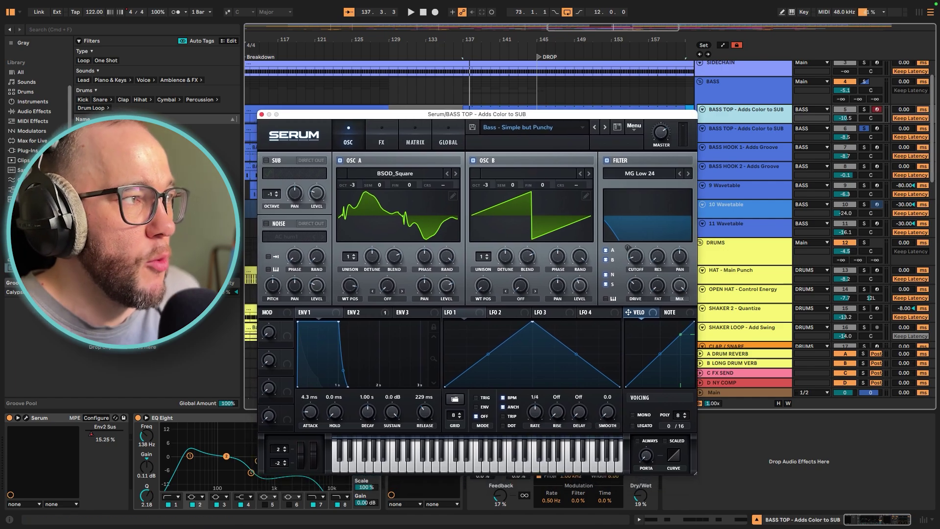
left_click(262, 115)
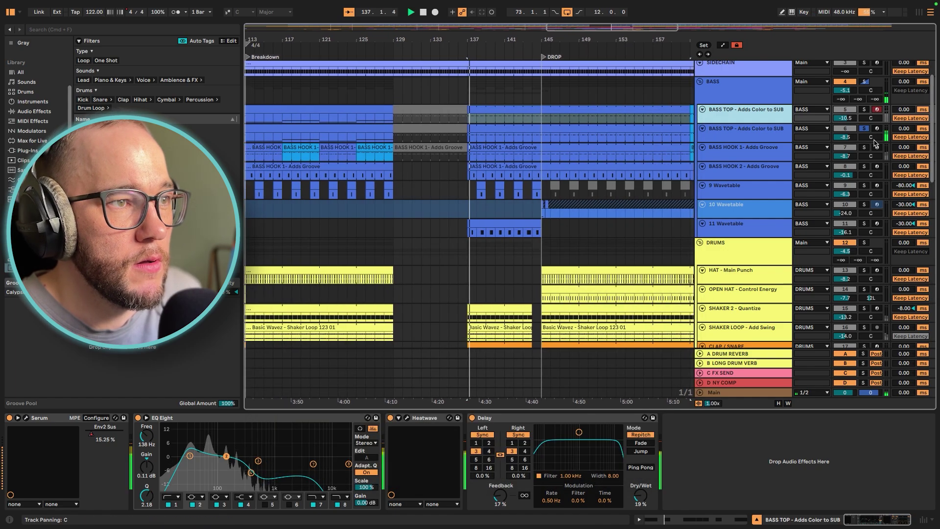
Solo the two BASS TOP tracks one after the other, compare their EQ Eight curves, and audition both layers together
left_click(866, 110)
key("space")
key("space")
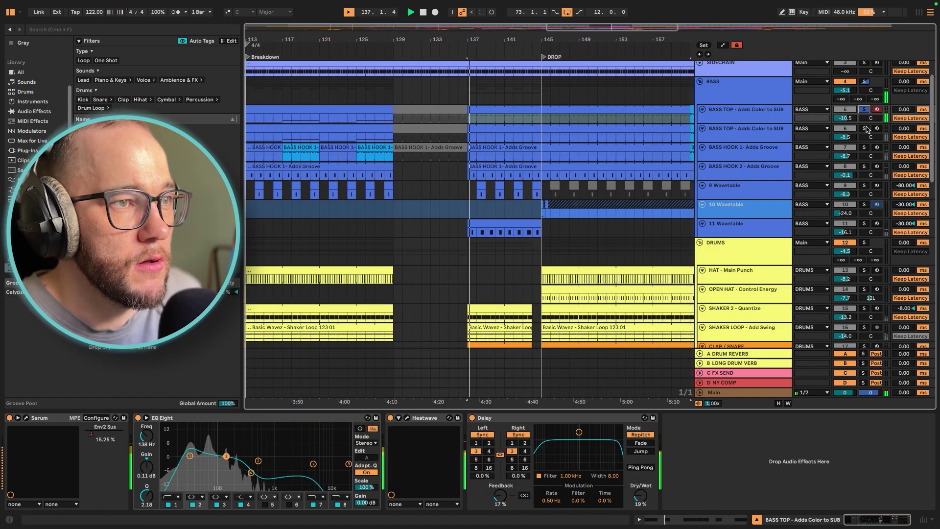
left_click(864, 129)
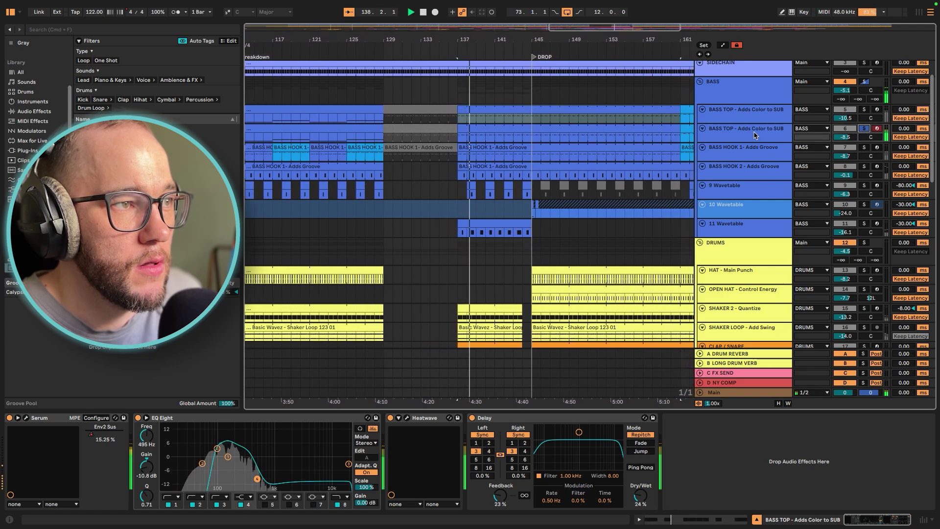
left_click(757, 132)
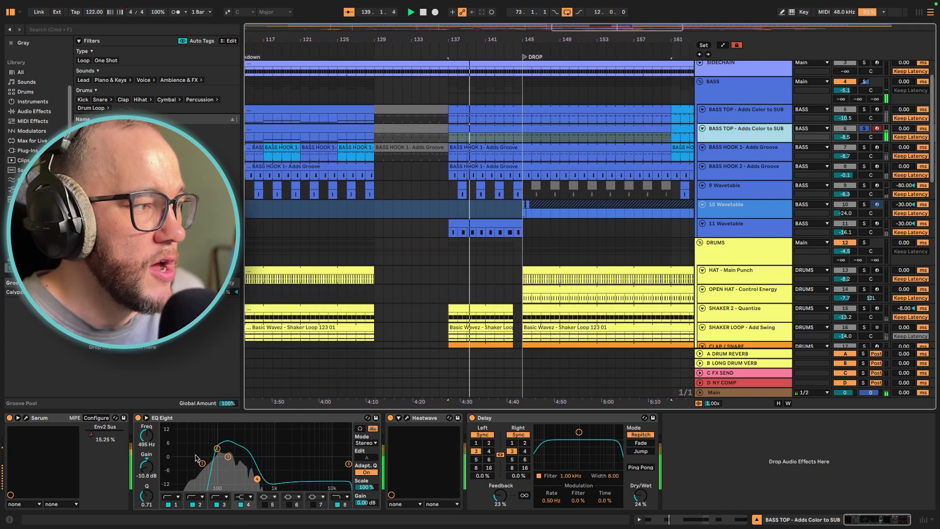
left_click(864, 110)
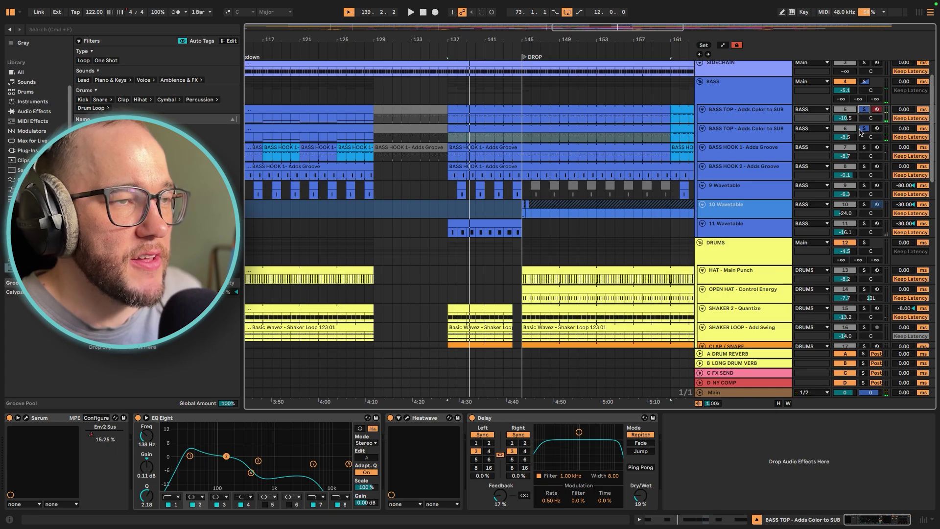
key("space")
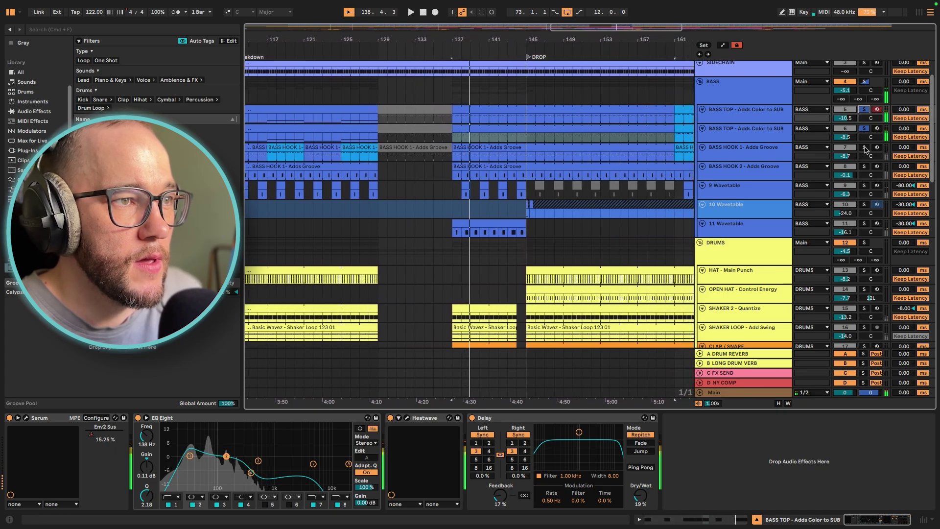
Solo BASS HOOK 1 and inspect the second BASS TOP clip at bar 137 followed by the BASS HOOK 1 clip
left_click(864, 147)
left_click(542, 125)
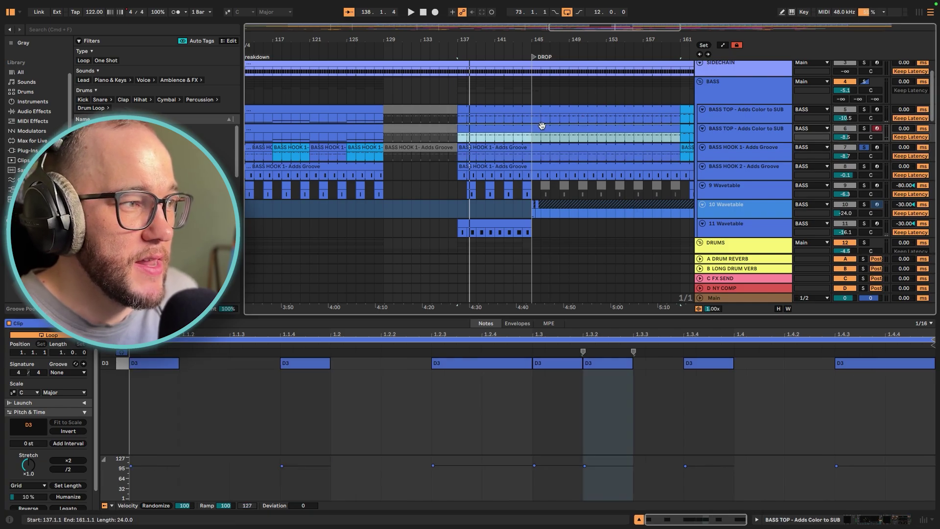
left_click(566, 150)
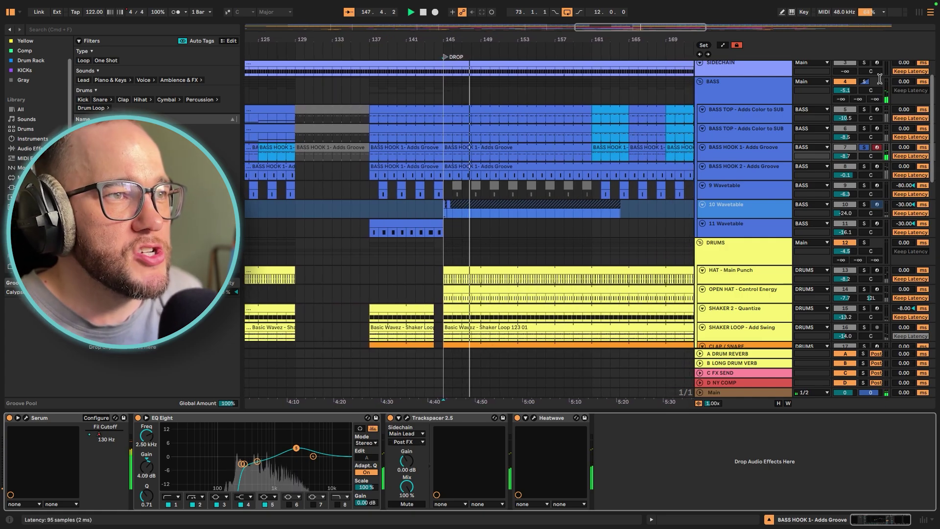
Solo the whole BASS group and play it in the drop to hear all bass layers together
scroll(862, 87, "up", 3)
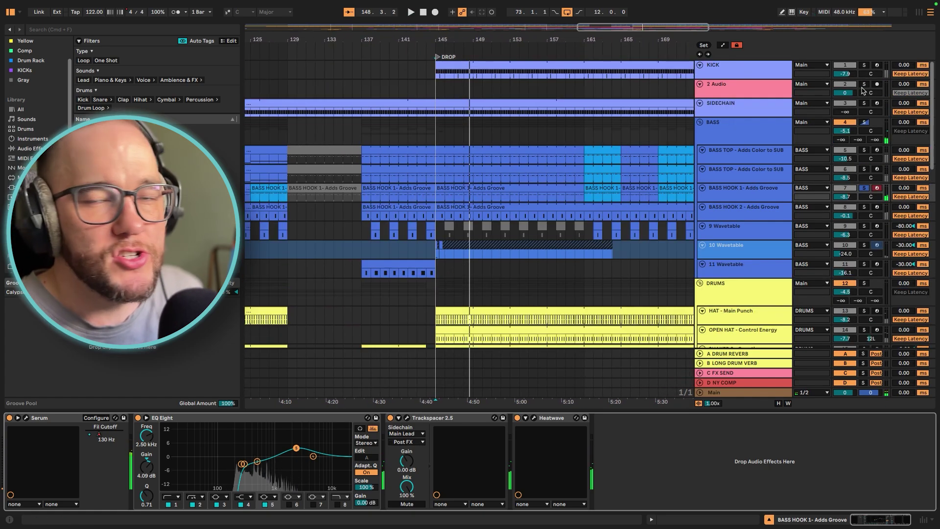
left_click(866, 123)
key("space")
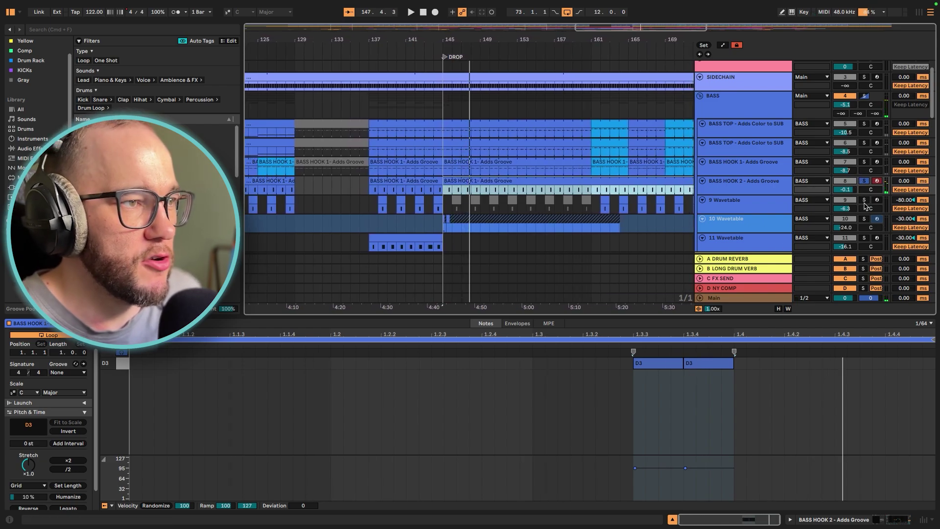
Solo and play the 9 Wavetable track, examining its device chain from Wavetable through to the final EQ Eight
left_click(864, 201)
left_click(604, 210)
key("space")
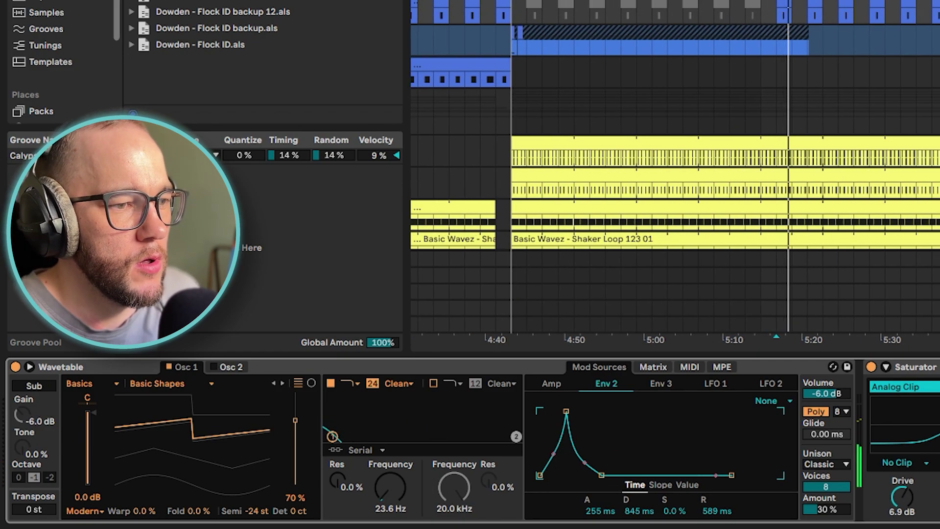
scroll(852, 461, "right", 15)
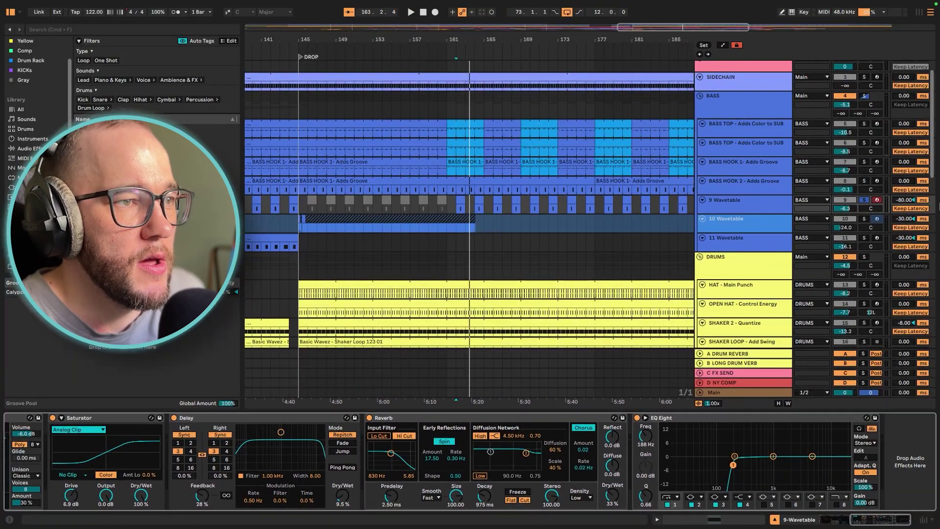
Solo the BASS group together with the KICK track and audition them from about bar 163 in the drop
left_click(864, 97)
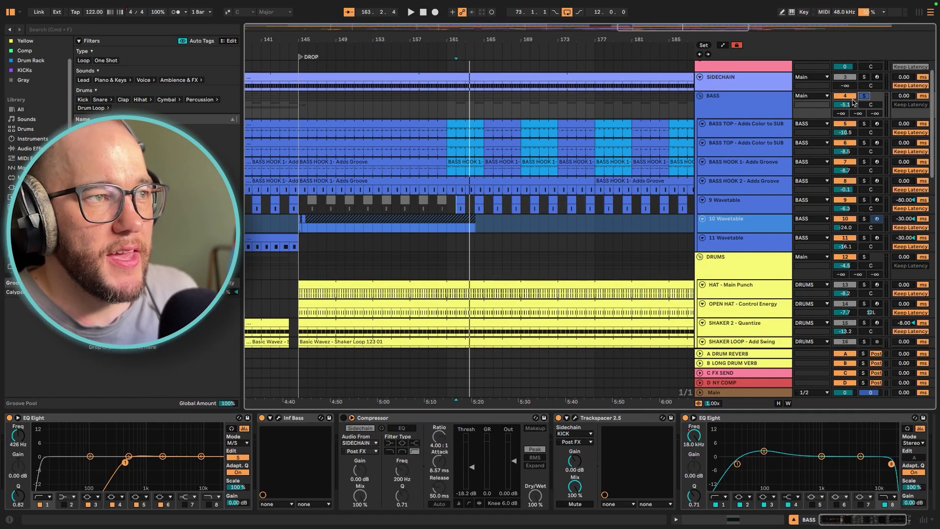
scroll(872, 98, "up", 2)
left_click(872, 68)
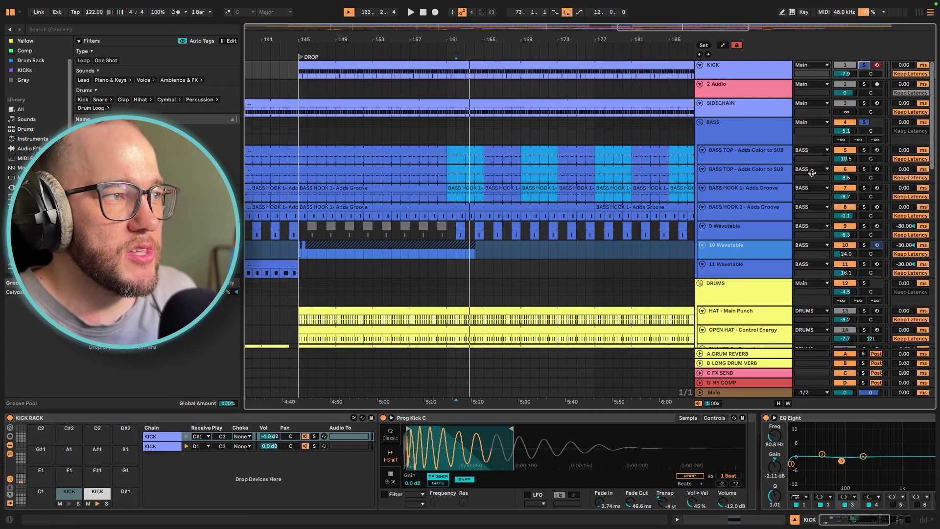
key("space")
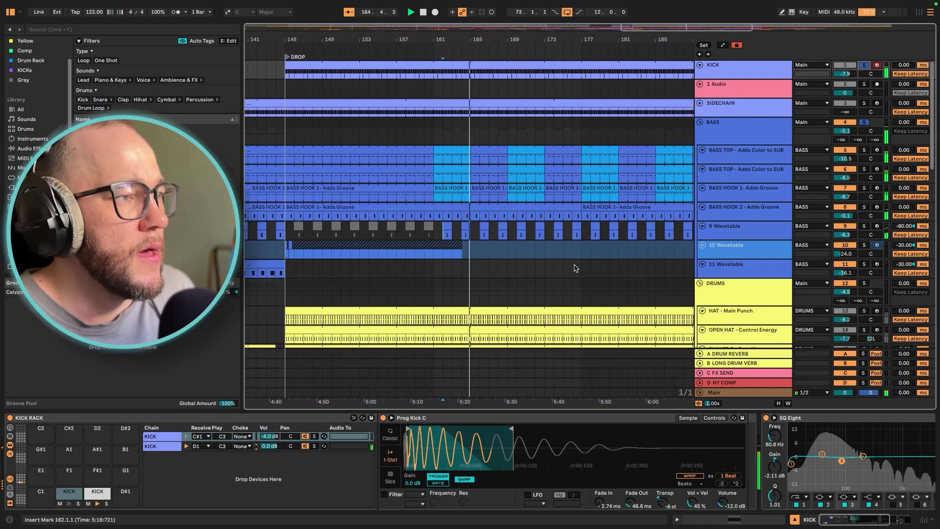
key("space")
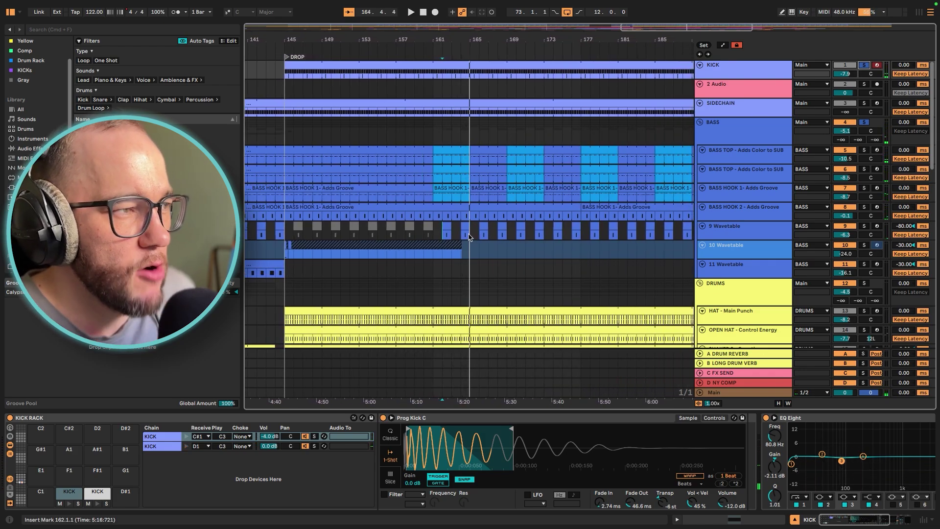
Open the 9 Wavetable clip at bar 164 to examine its D4 note while auditioning the part
double_click(465, 227)
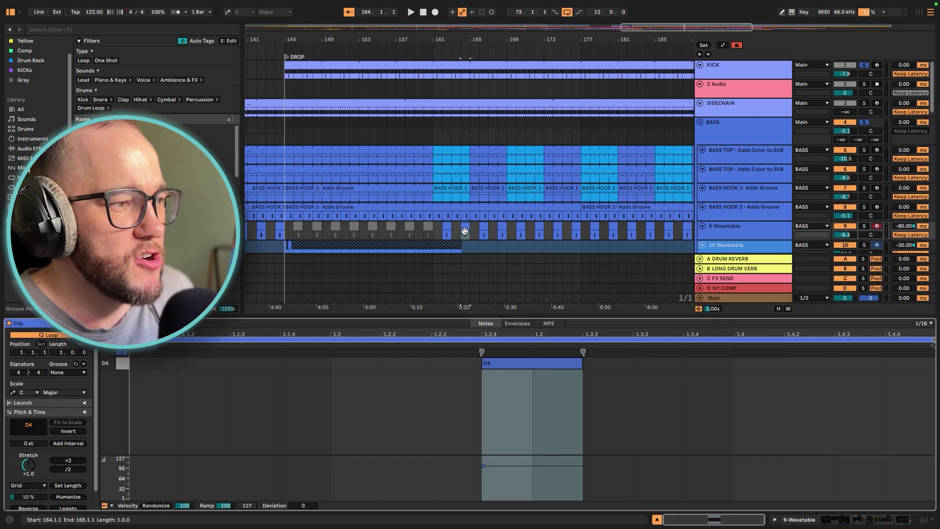
left_click(465, 232)
key("space")
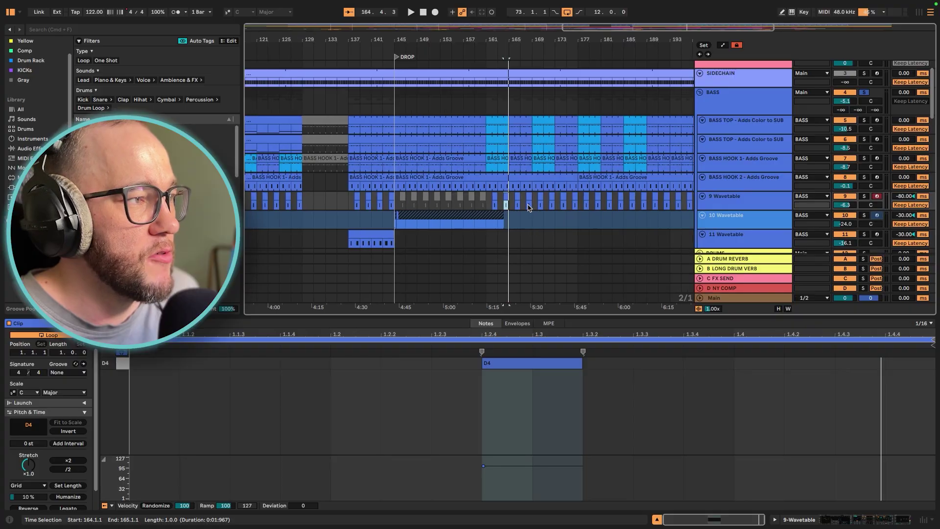
key("super+v")
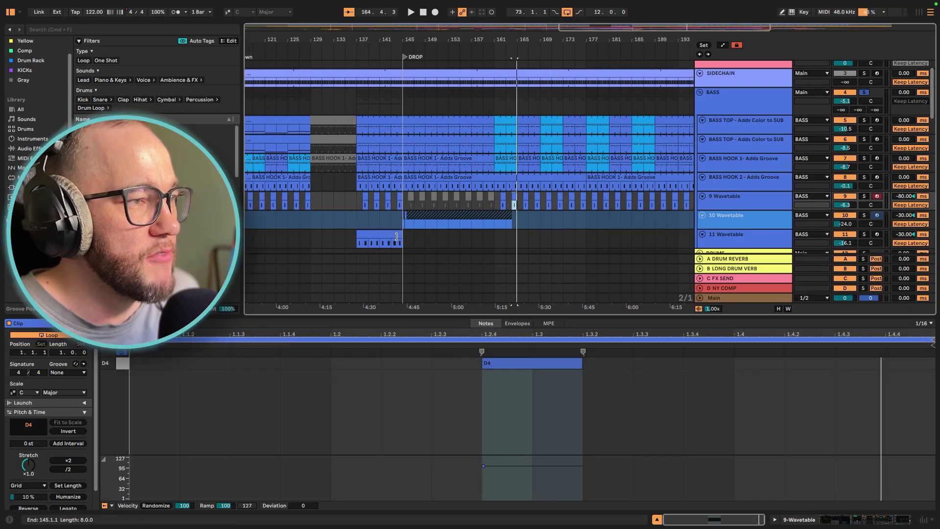
Open the 11 Wavetable clip before the drop, solo the track and play it from bar 141
left_click(374, 223)
left_click(373, 224)
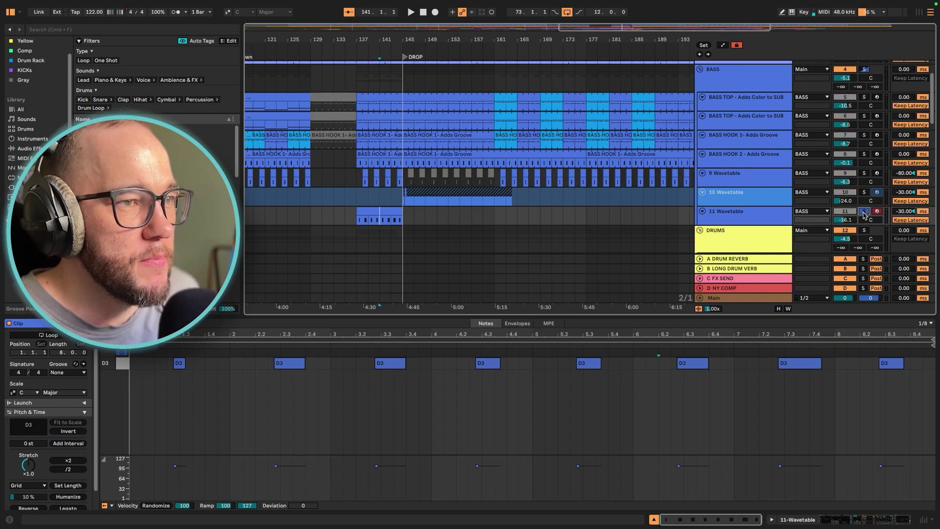
key("space")
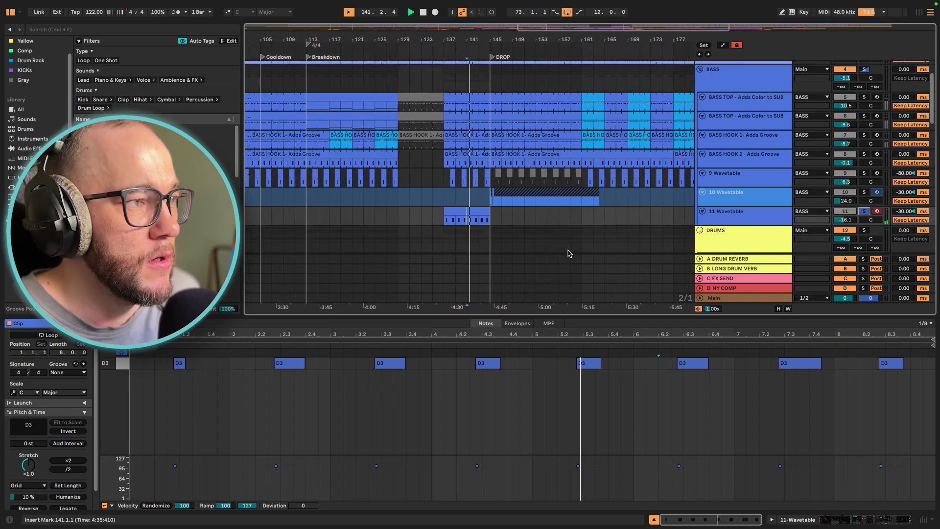
Examine the 11 Wavetable device chain from Wavetable to EQ Eight and play the part from bar 137
double_click(731, 219)
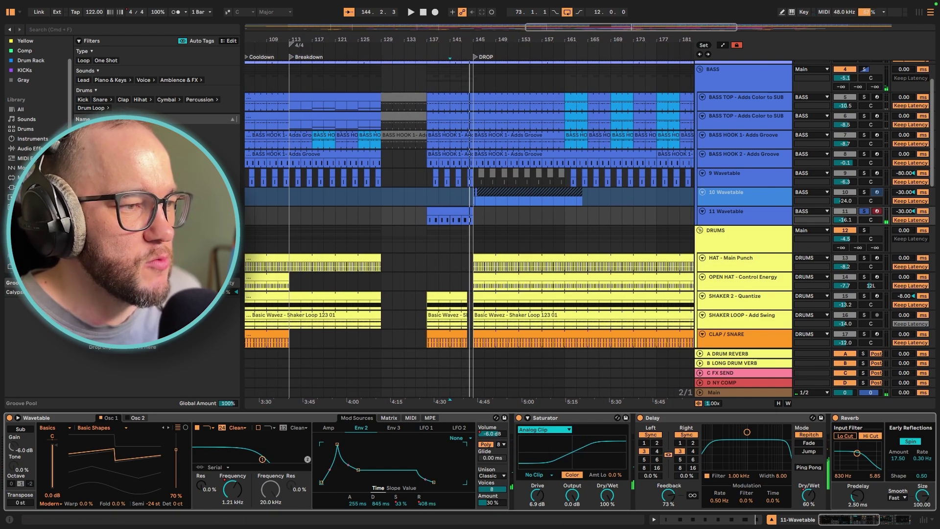
left_click_drag(842, 527, 863, 521)
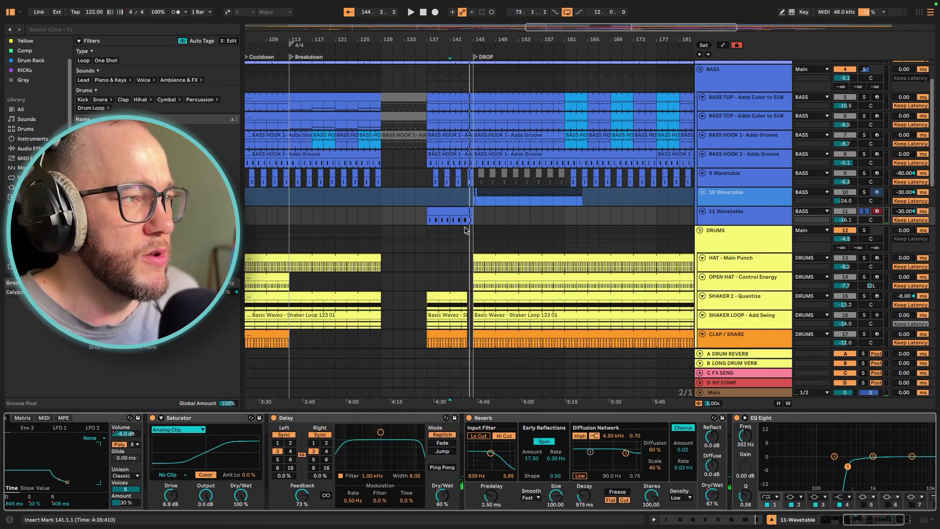
left_click(430, 222)
key("space")
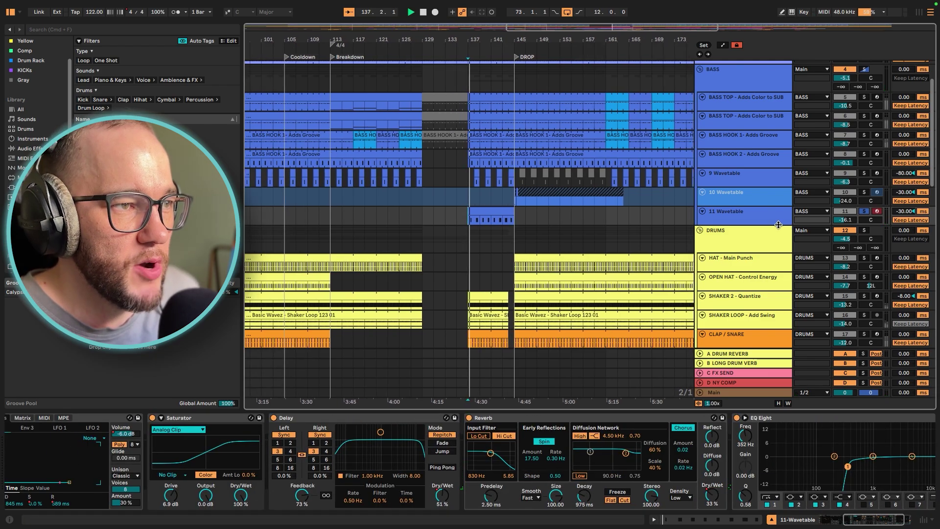
Enlarge the 11 Wavetable track, show the automation lanes and display its Wavetable Filter 1 Frequency automation
left_click(737, 222)
key("alt+plus")
key("a")
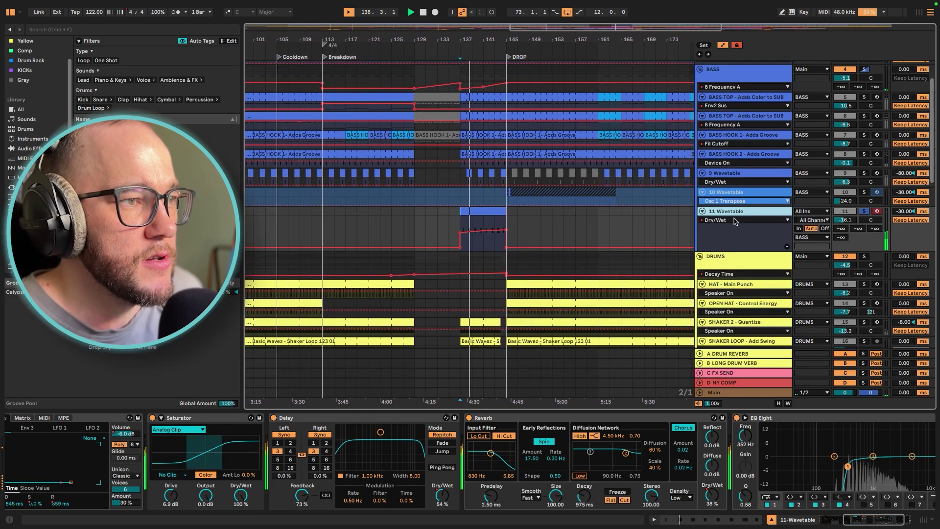
left_click(733, 221)
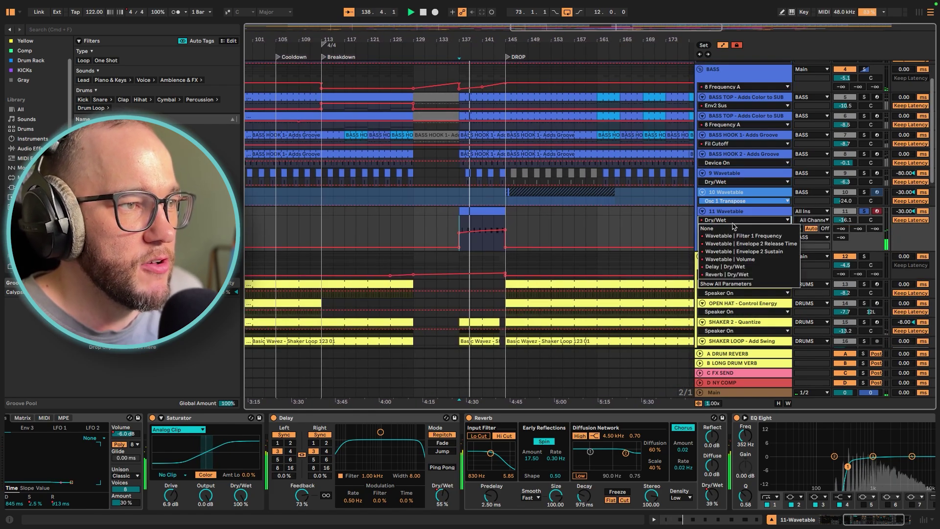
left_click(744, 236)
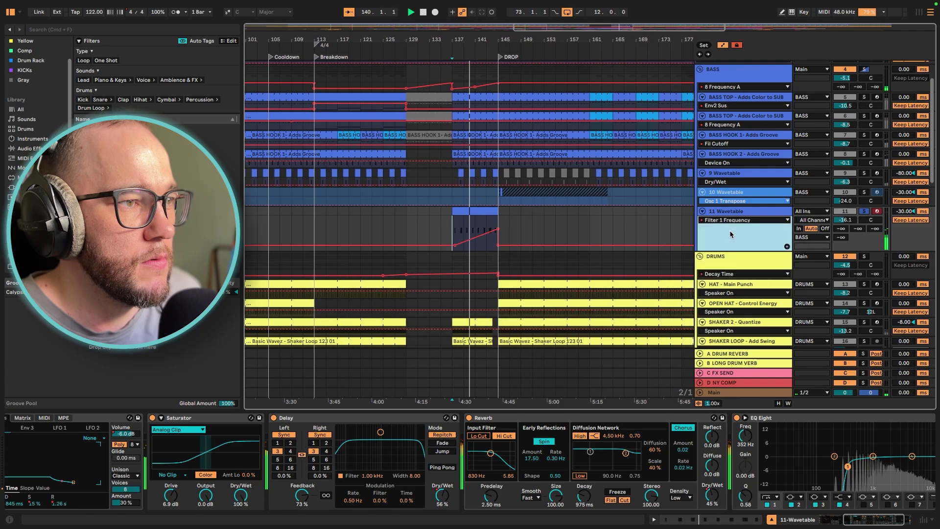
Display the 11 Wavetable track's Envelope 2 automation, including Envelope 2 Sustain, followed by its effect Dry/Wet automation
left_click(734, 220)
left_click(732, 247)
left_click(729, 223)
left_click(728, 250)
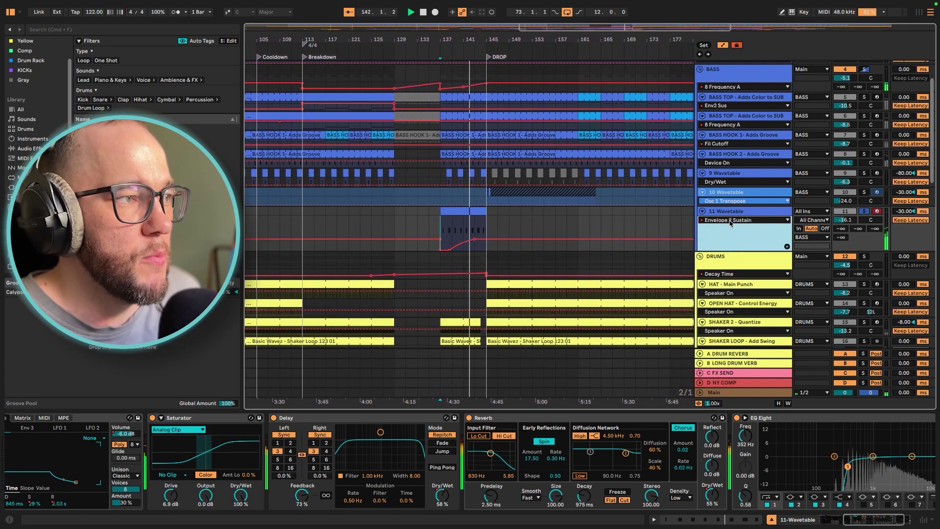
left_click(730, 223)
left_click(727, 270)
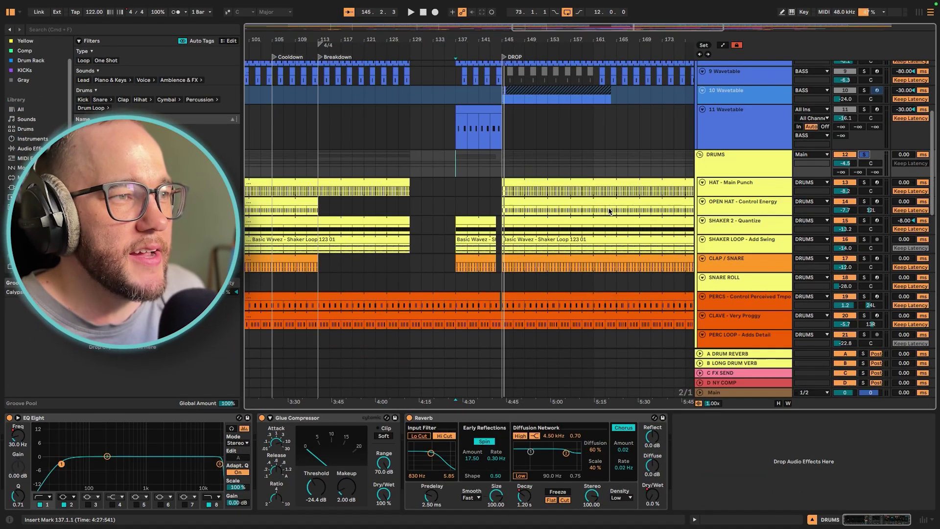
Open the HAT - Main Punch clip at bar 145 to examine its hits, and play the track soloed
scroll(609, 212, "right", 3)
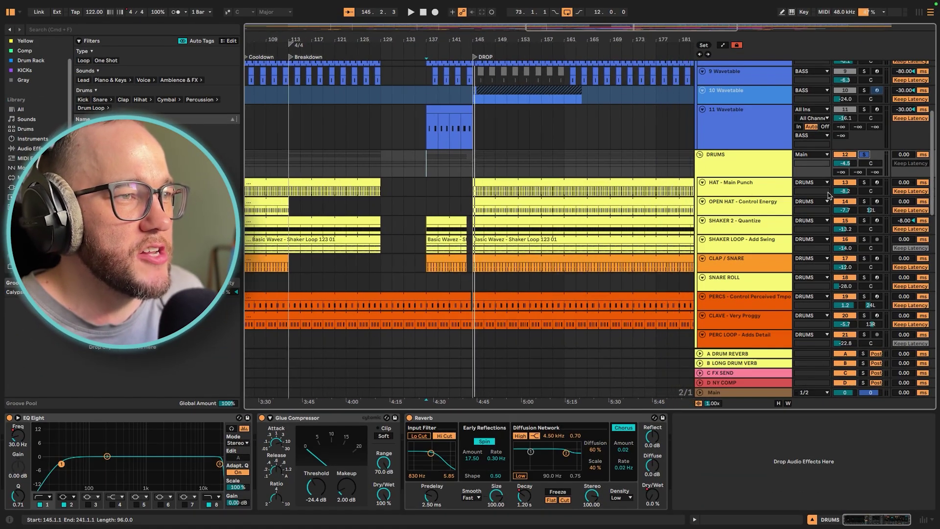
left_click(539, 191)
double_click(514, 183)
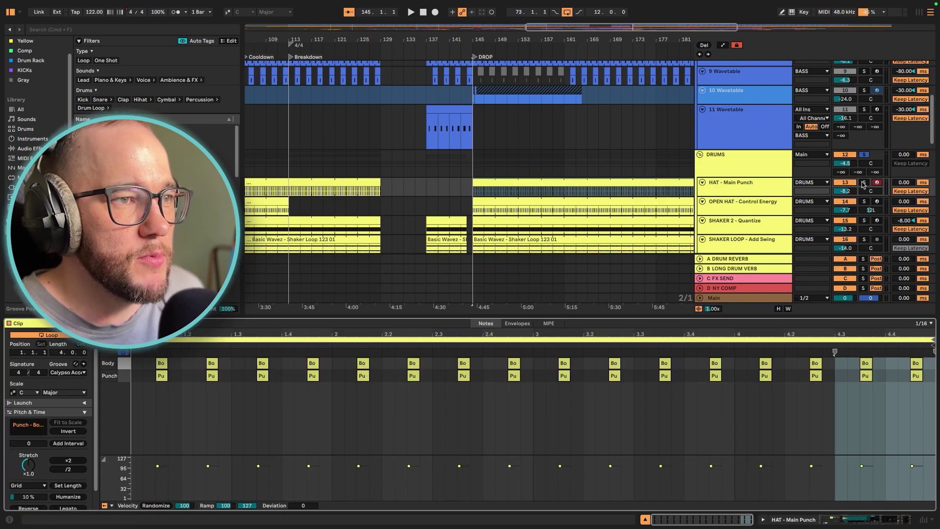
key("space")
left_click(863, 183)
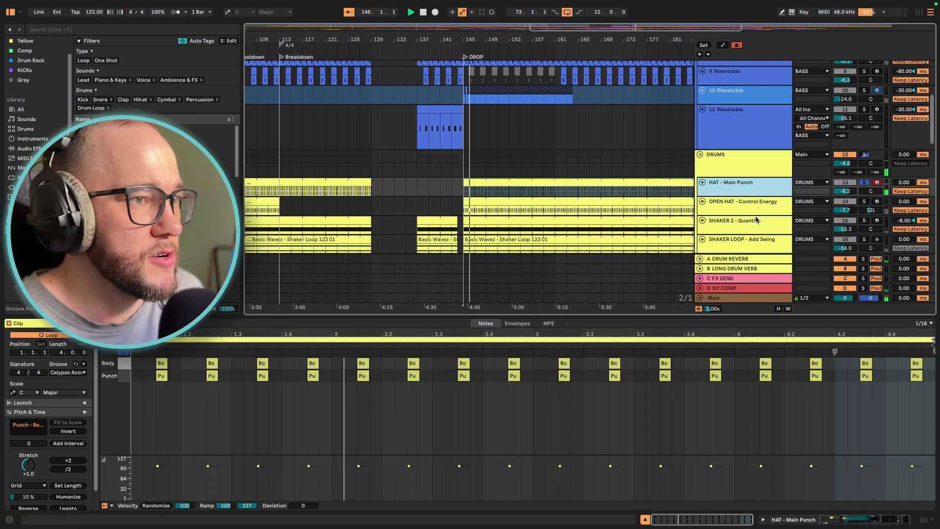
Examine the HAT - Main Punch device chain, followed by the OPEN HAT - Control Energy chain, and play the open hat soloed
left_click(758, 187)
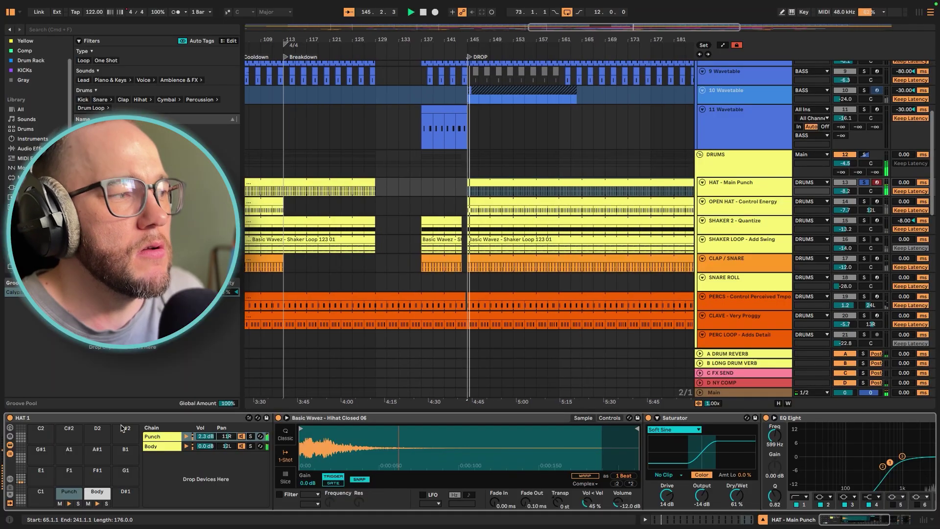
left_click(864, 201, "ctrl")
left_click(786, 210)
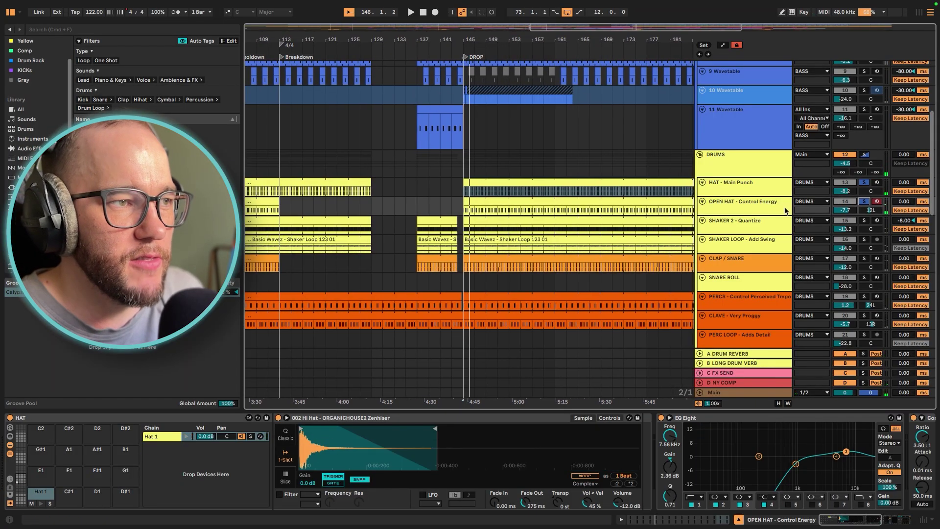
key("space")
left_click(783, 212)
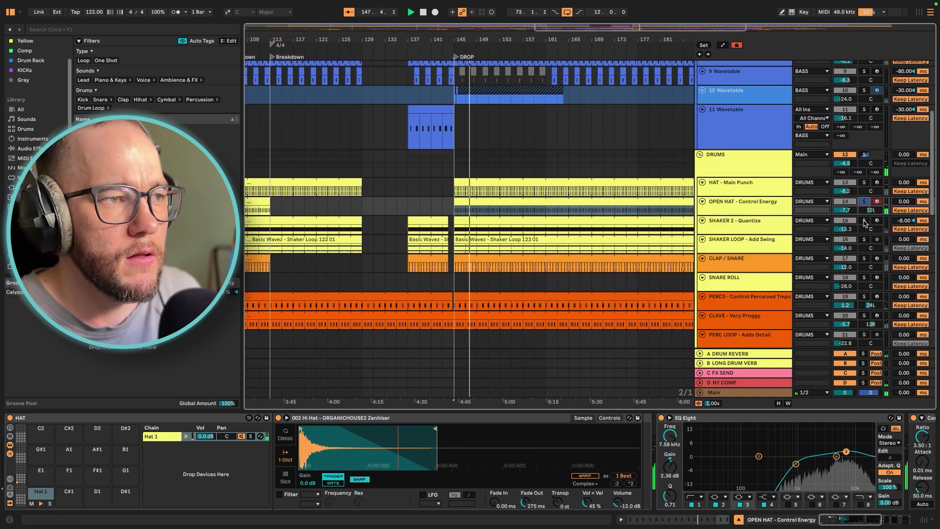
key("space")
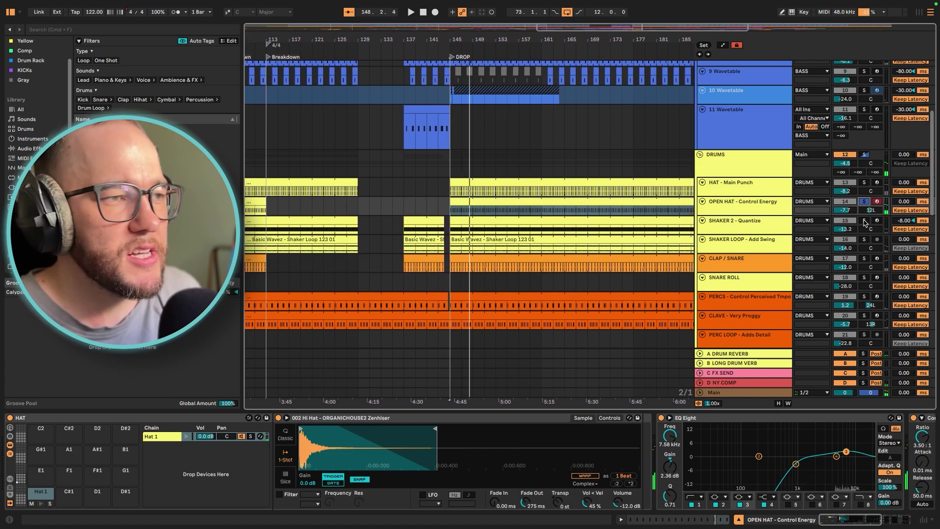
Play SHAKER 2 - Quantize soloed from bar 145 and examine its Compressor, EQ Eight and the clip's hit velocities
left_click(865, 221)
key("space")
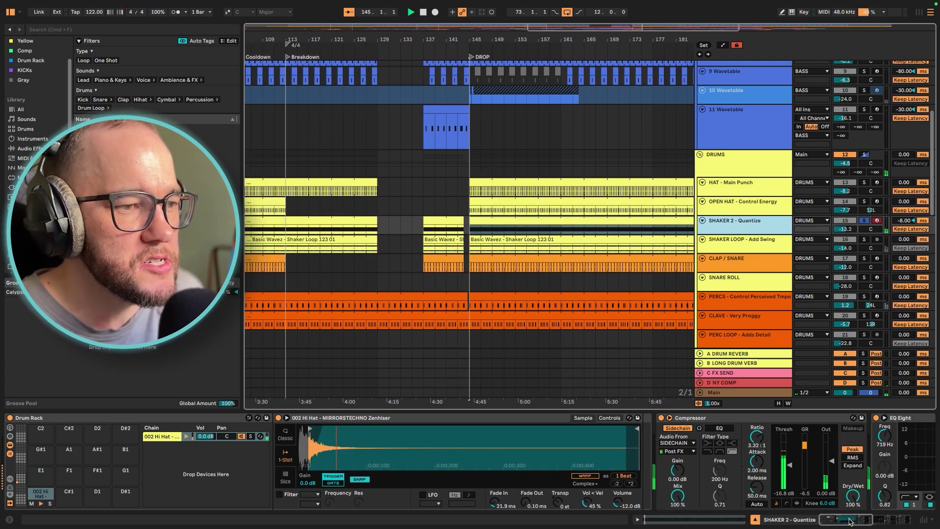
left_click_drag(854, 519, 855, 520)
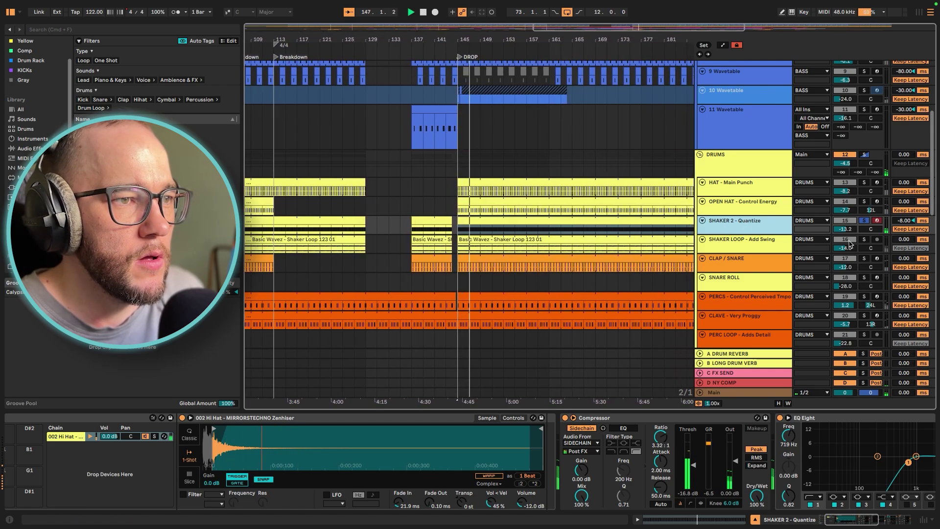
double_click(633, 219)
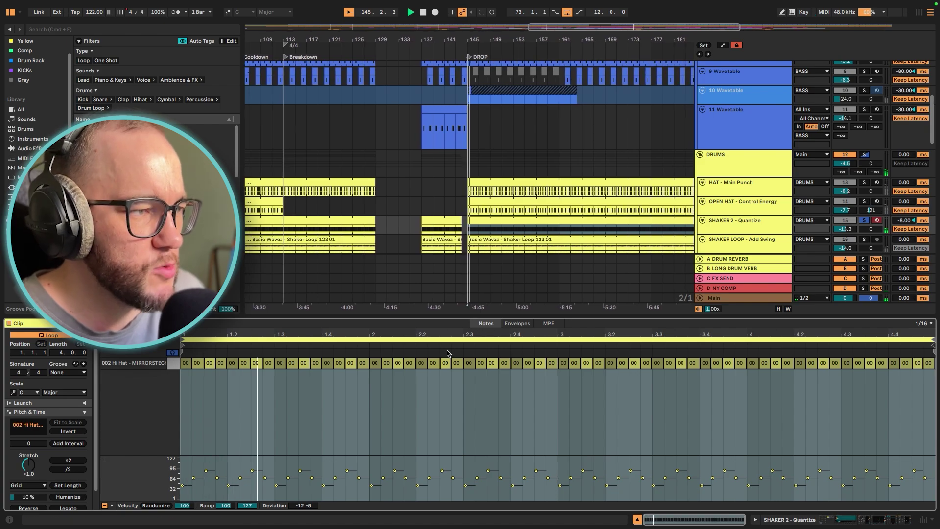
key("space")
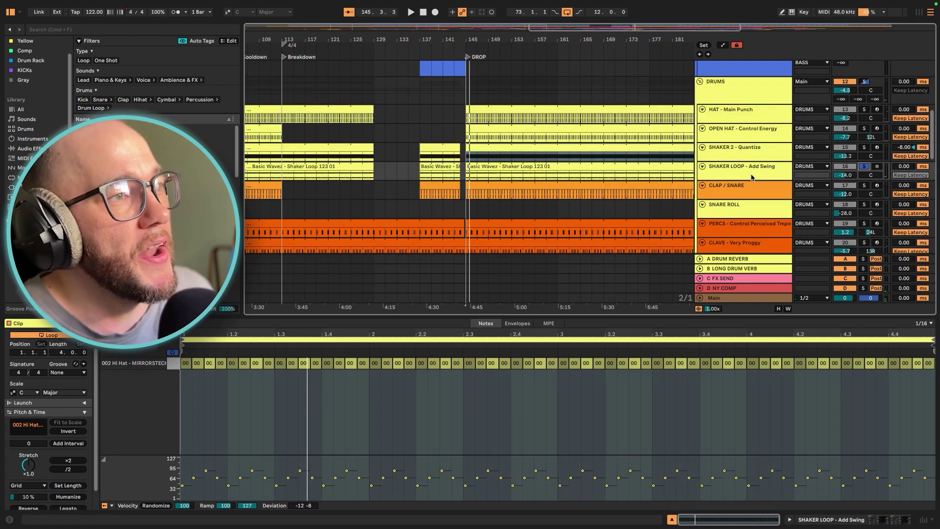
Play the SHAKER LOOP - Add Swing part soloed and solo SHAKER 2 - Quantize for comparison
left_click(752, 177)
key("space")
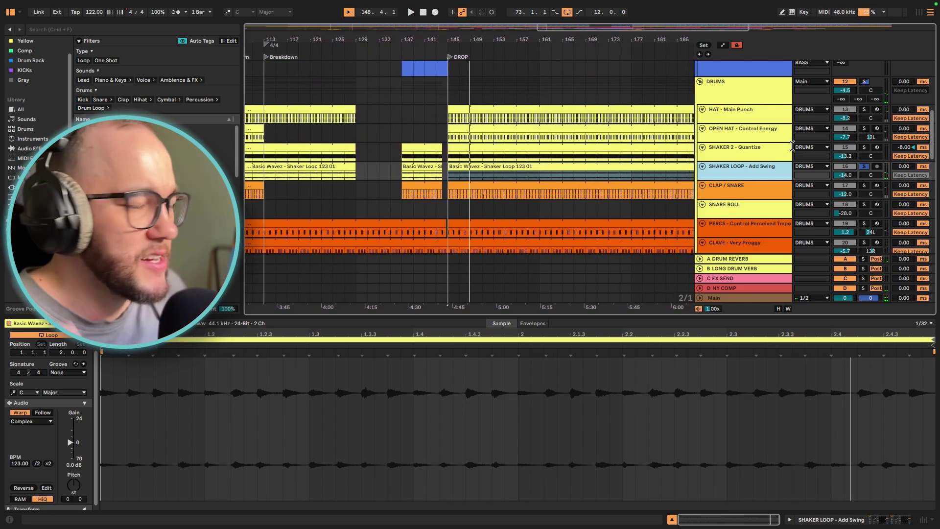
left_click(865, 147)
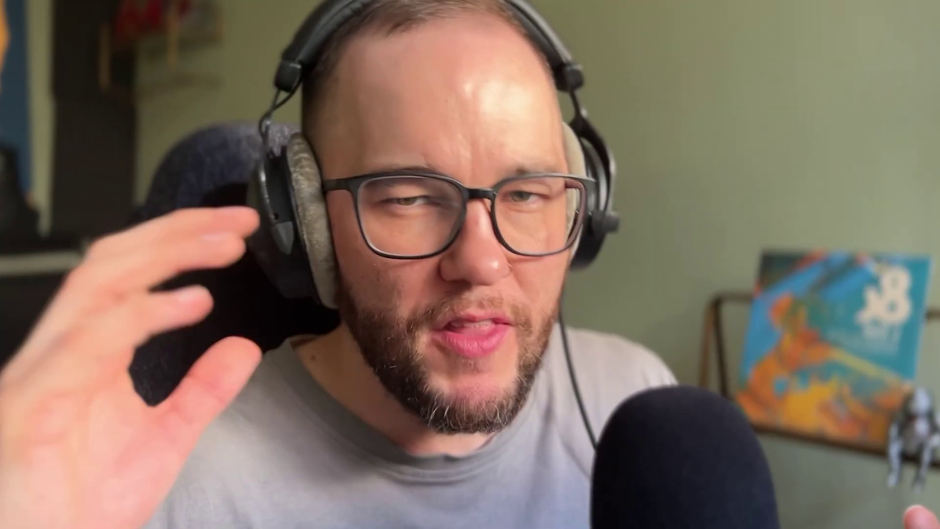
Play the CLAP / SNARE track soloed, examining its clip hits and the device chain through Saturator and EQ Eight
left_click(864, 185)
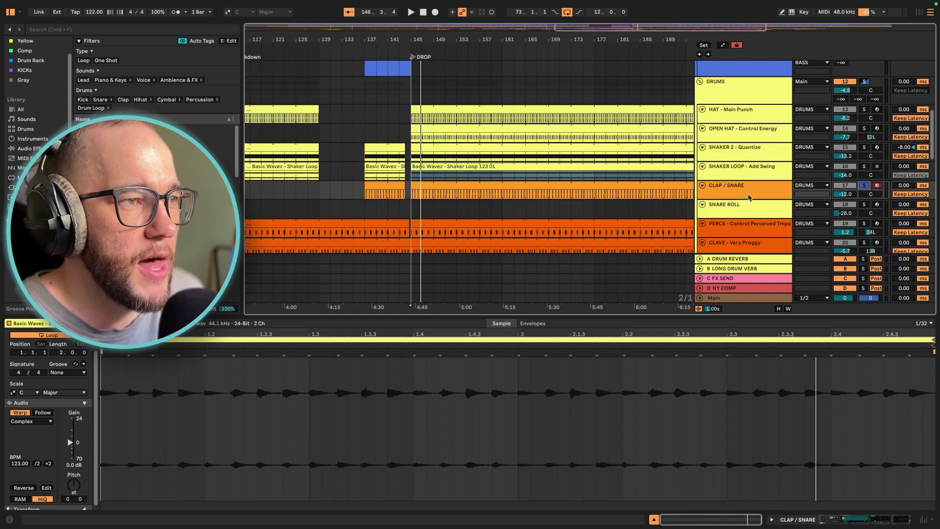
left_click(507, 194)
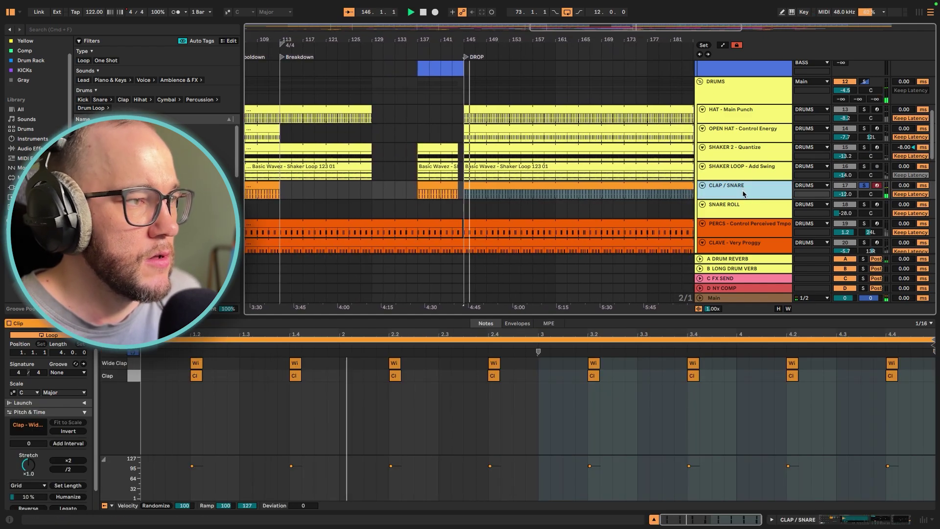
left_click(739, 189)
scroll(447, 456, "right", 6)
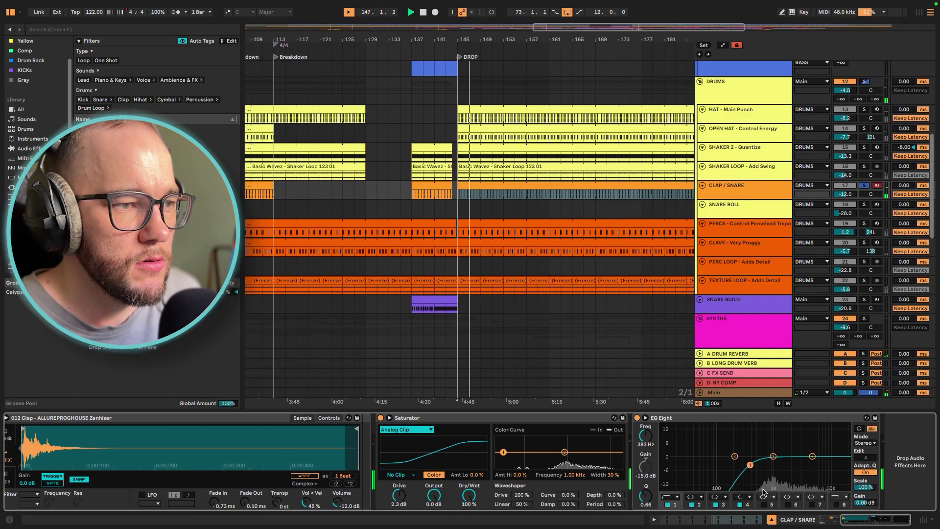
Play PERCS - Control Perceived Tmpo soloed and examine its device chain, including EQ Eight, LFO, Free Clip and Compressor
left_click(745, 198)
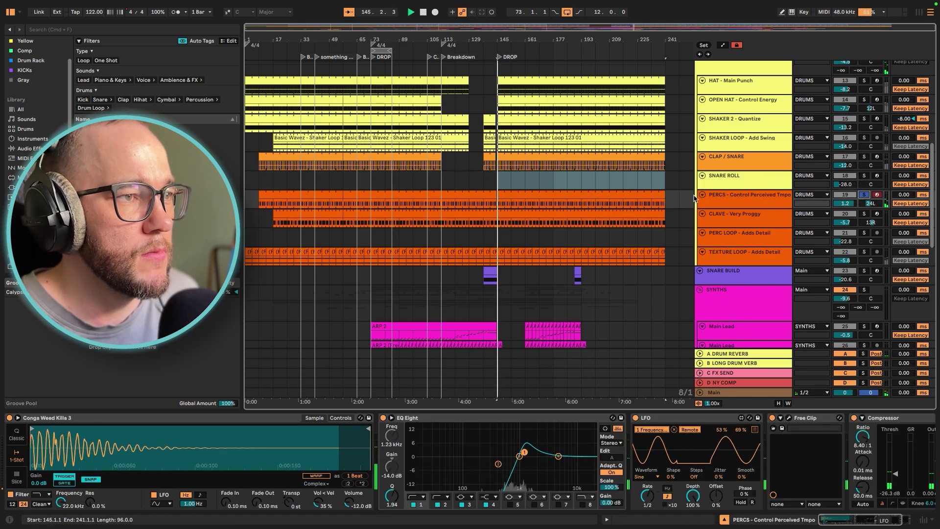
double_click(748, 201)
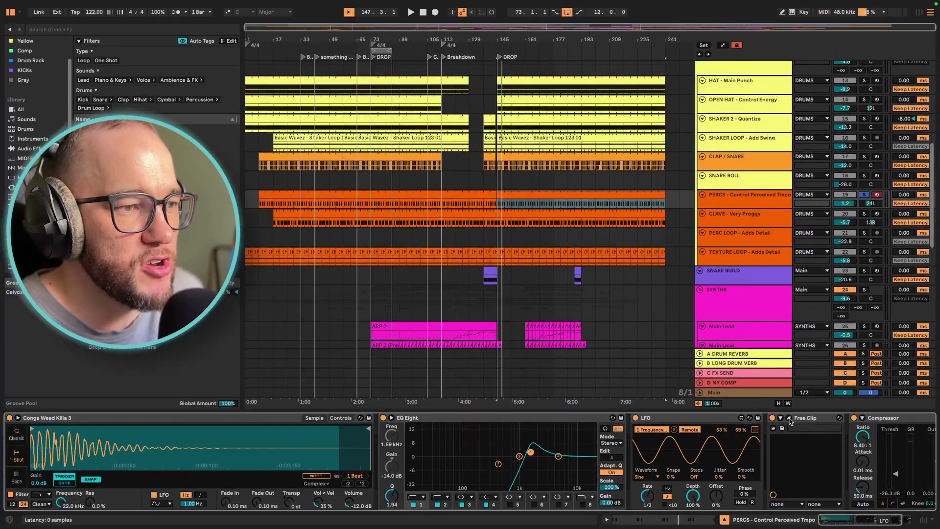
left_click(792, 411)
key("space")
left_click(272, 77)
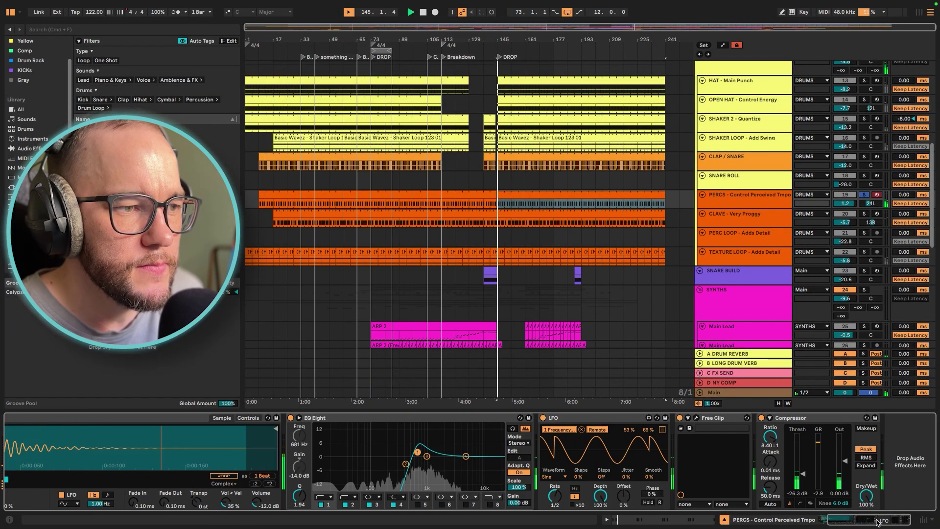
Solo the CLAVE - Very Proggy track to hear it with its device chain shown, followed by the PERC LOOP - Adds Detail track
left_click(864, 214)
left_click(767, 222)
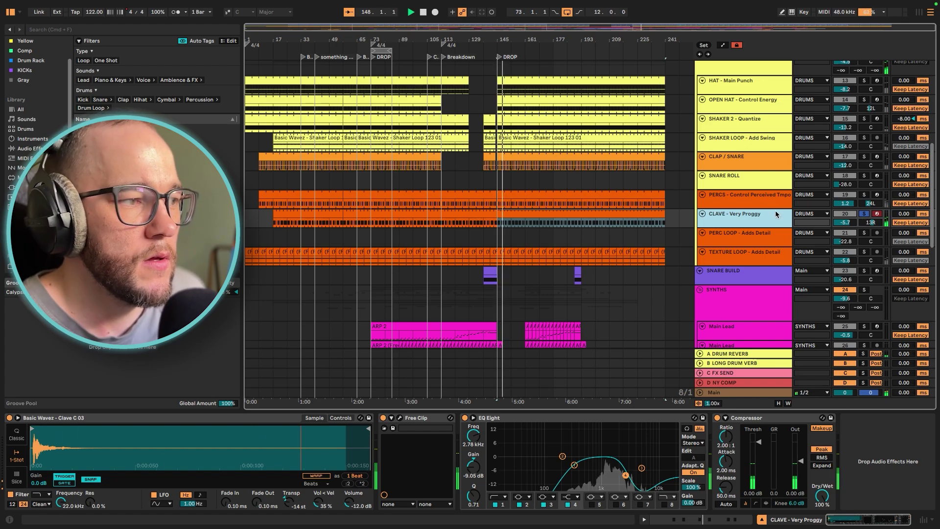
left_click(863, 233)
left_click(748, 238)
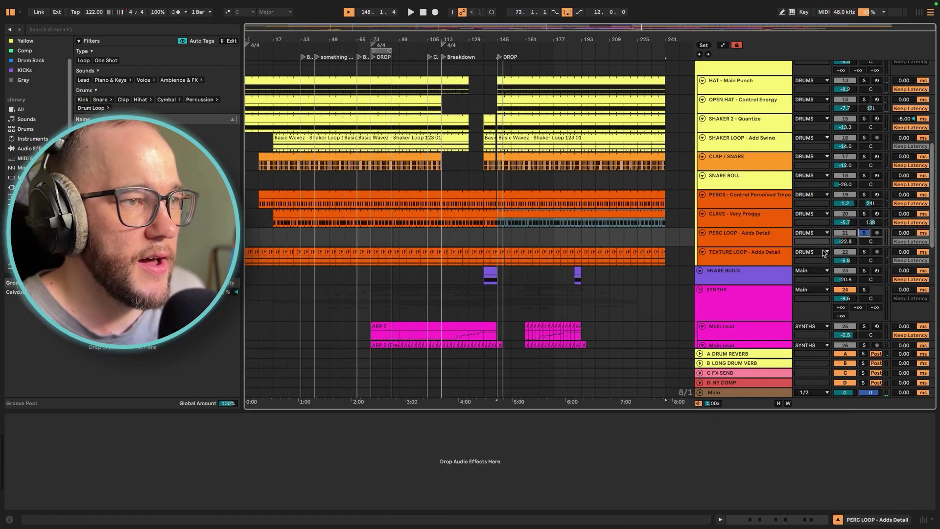
Play the TEXTURE LOOP - Adds Detail track soloed from bar 145 and show its EQ Eight
left_click(864, 252)
left_click(757, 258)
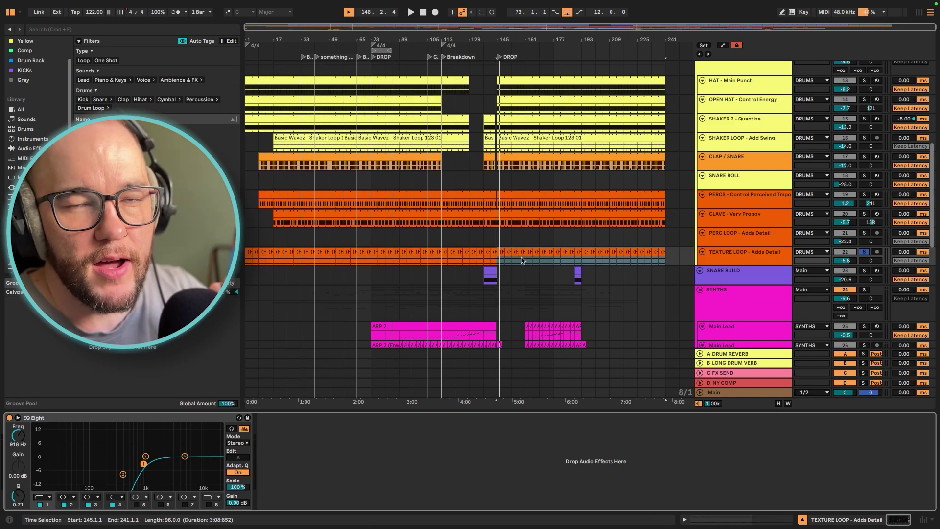
key("space")
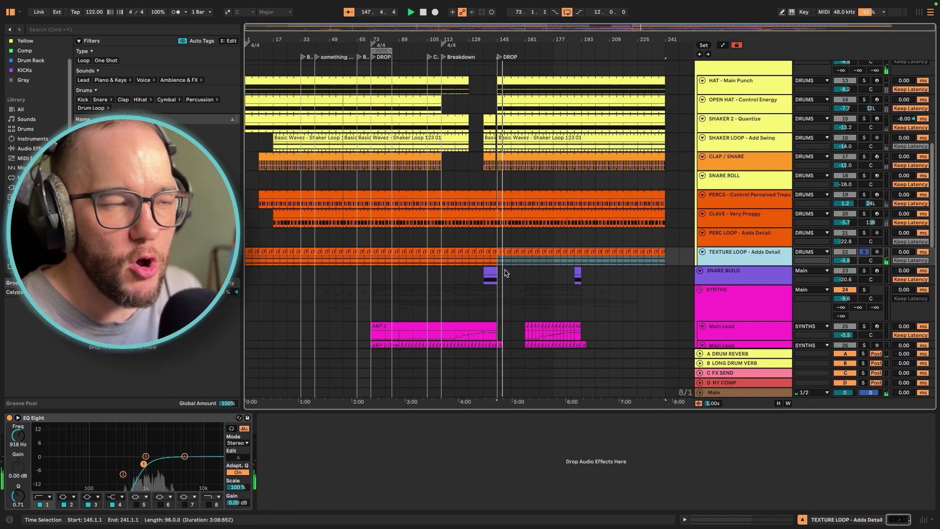
Build up the soloed groove during playback by adding the kick, open hat, SHAKER 2, SHAKER LOOP and CLAP / SNARE one by one
scroll(730, 186, "up", 10)
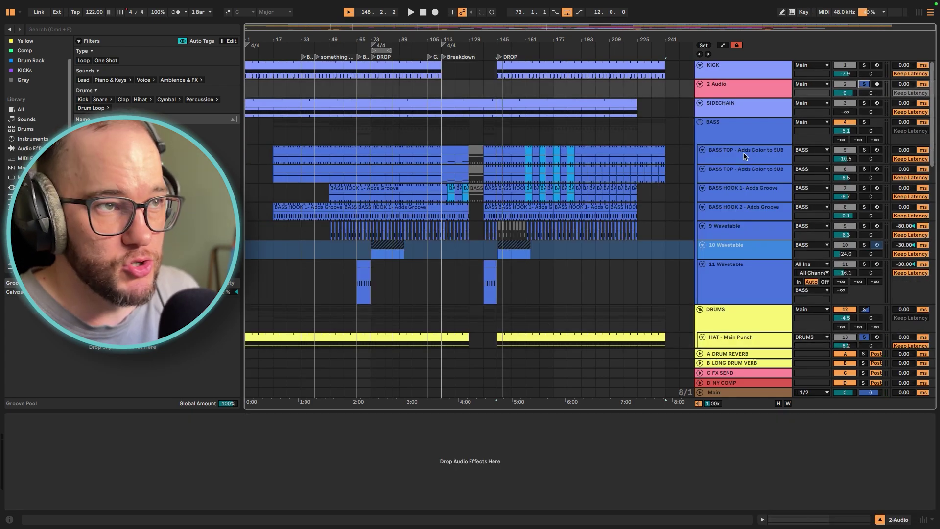
left_click(864, 65)
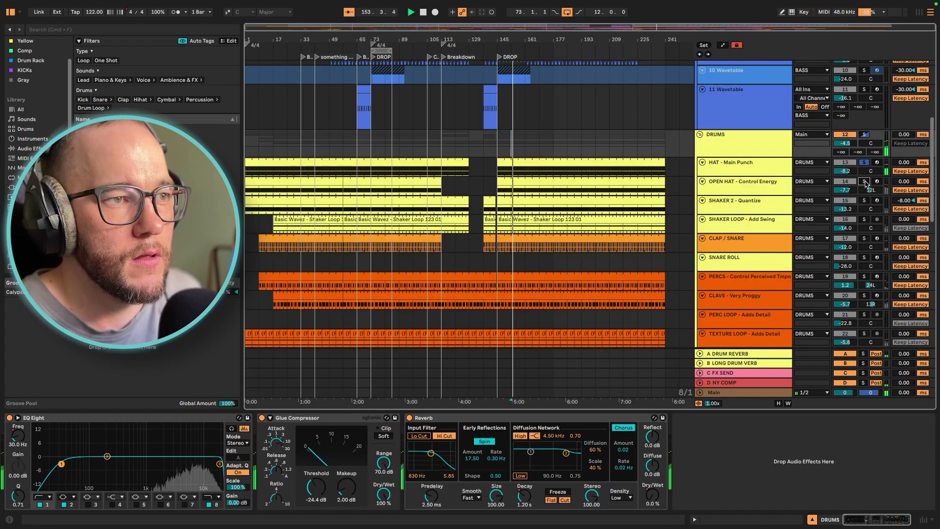
left_click(864, 182)
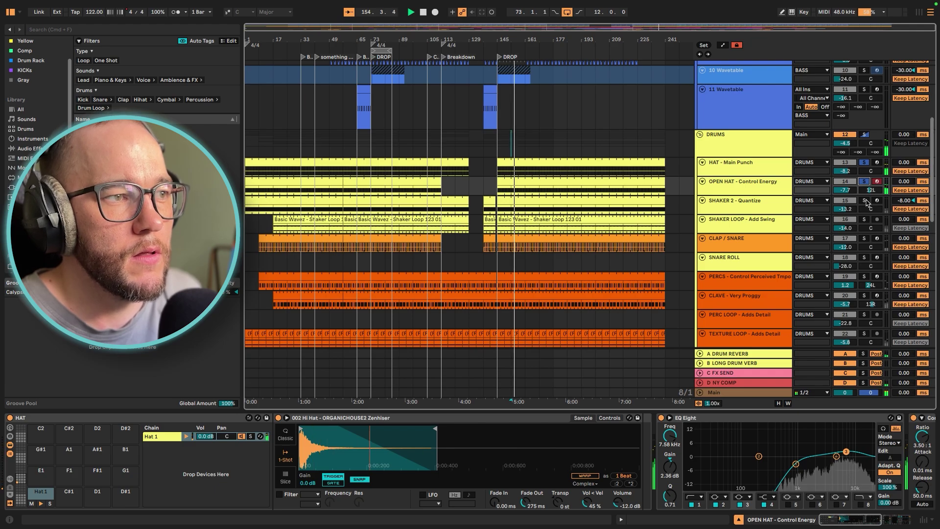
left_click(865, 200)
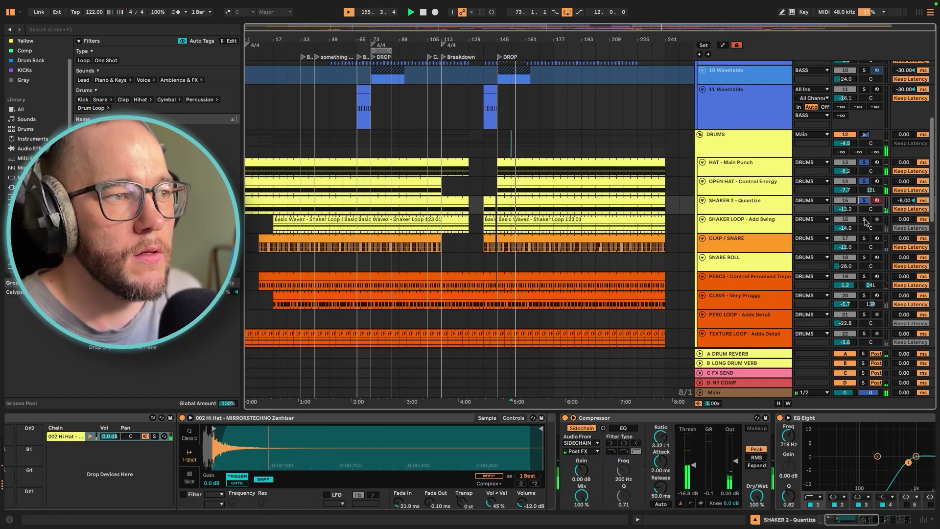
left_click(864, 219)
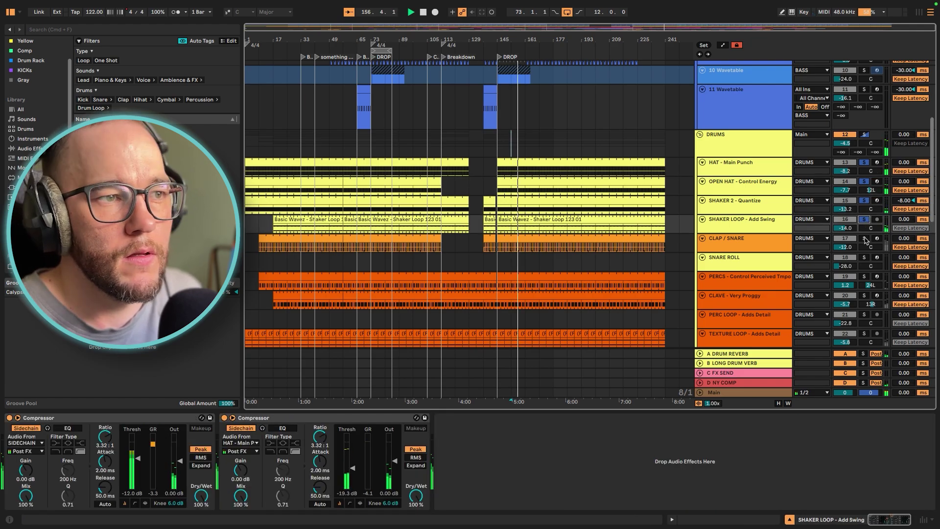
left_click(864, 238)
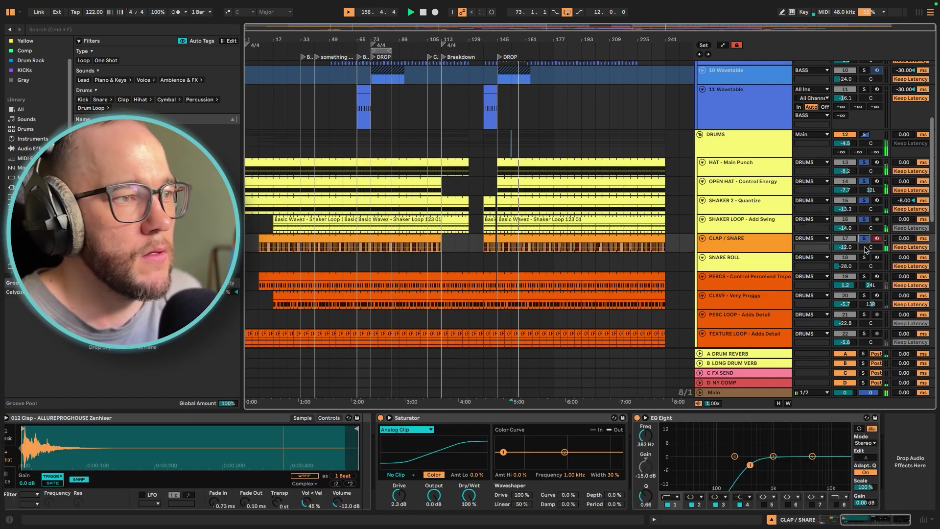
Add the PERCS, CLAVE and TEXTURE LOOP tracks to the soloed groove, toggle the texture loop's solo, and stop playback
left_click(864, 277)
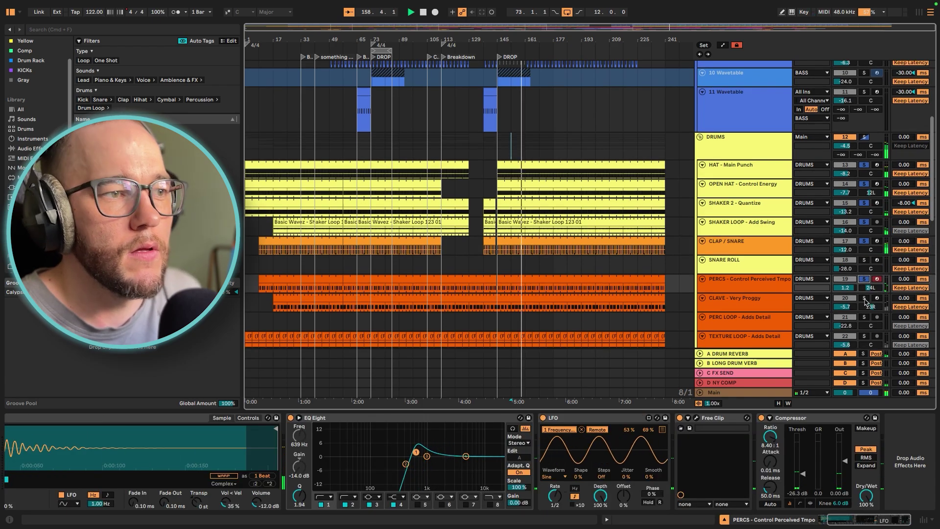
scroll(866, 303, "down", 5)
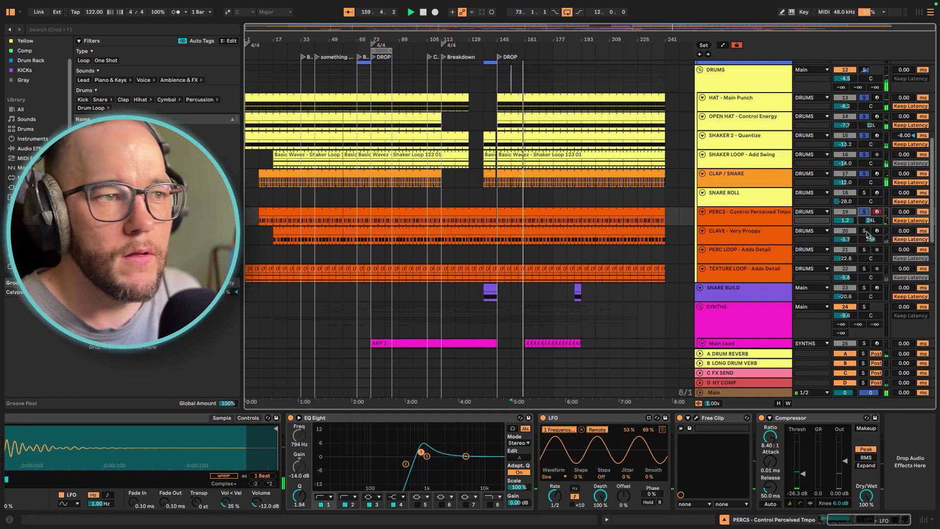
left_click(864, 230)
scroll(814, 217, "down", 6)
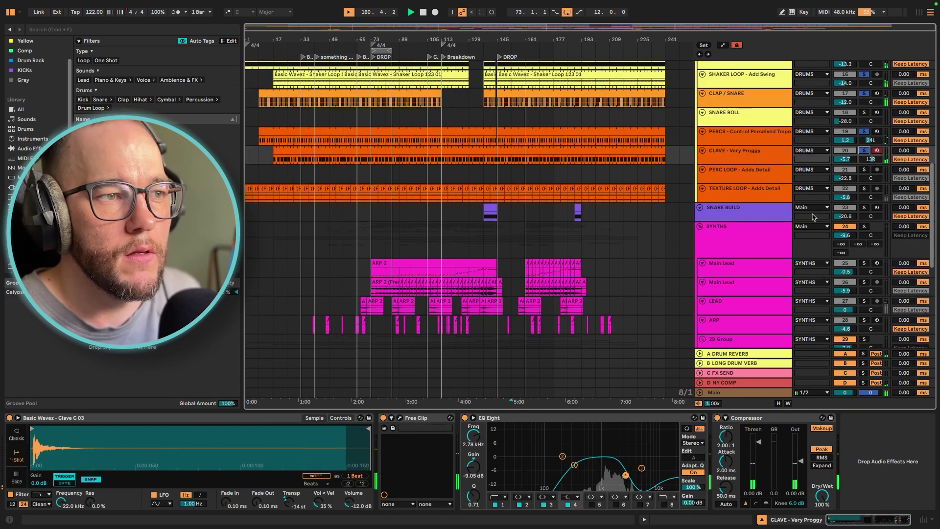
scroll(796, 200, "up", 1)
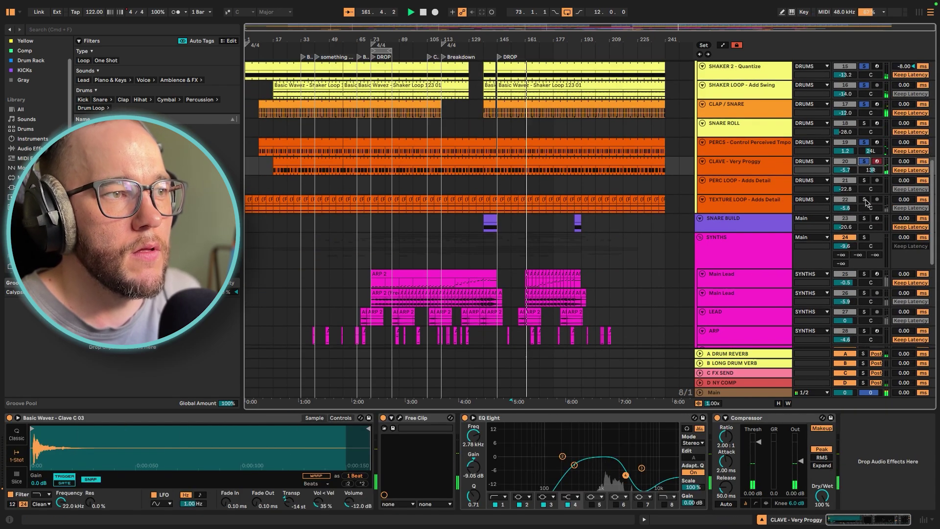
left_click(864, 200)
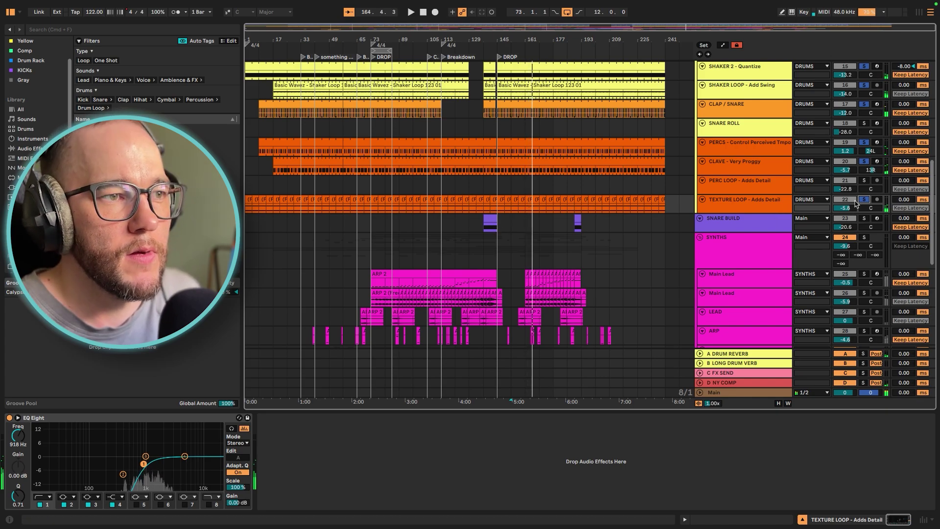
left_click(865, 200)
key("space")
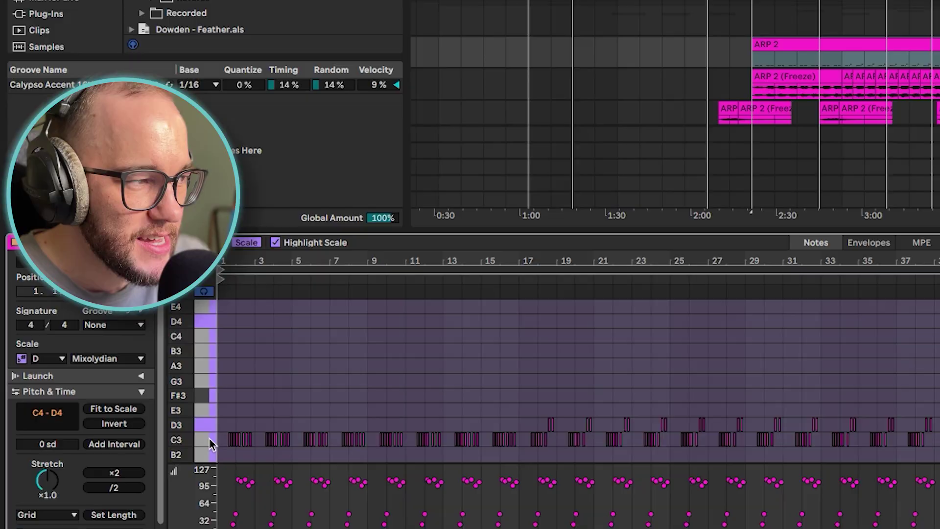
Highlight all C3 notes in the Main Lead track's ARP 2 clip, clear the selection and examine the note pattern up close
left_click(211, 443)
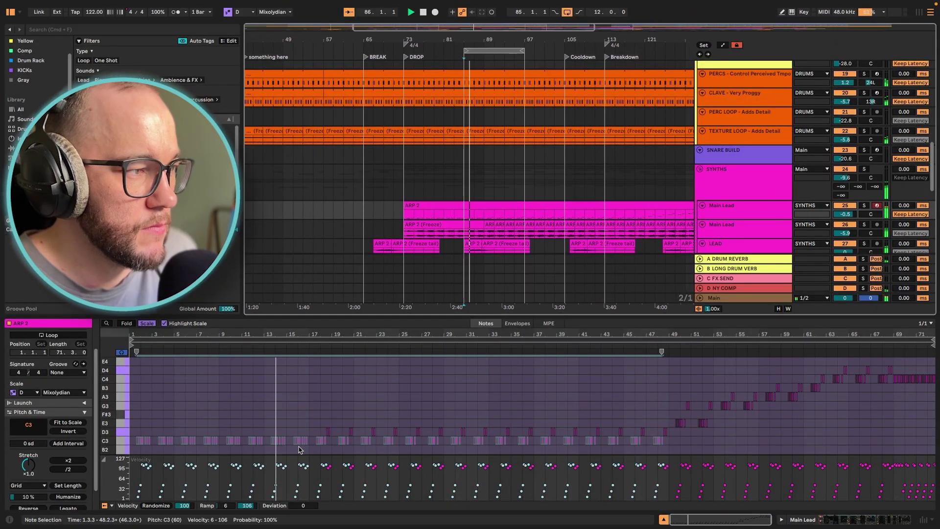
left_click(292, 417)
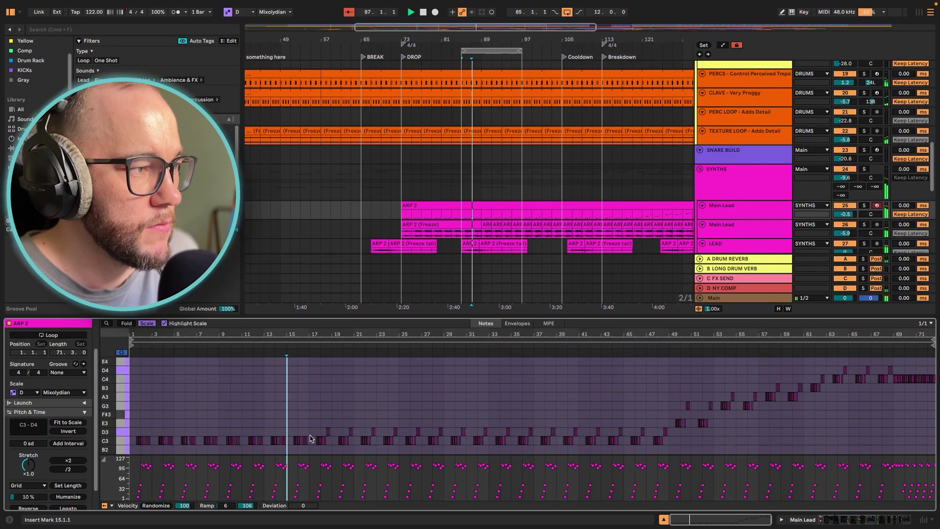
scroll(310, 438, "up", 5)
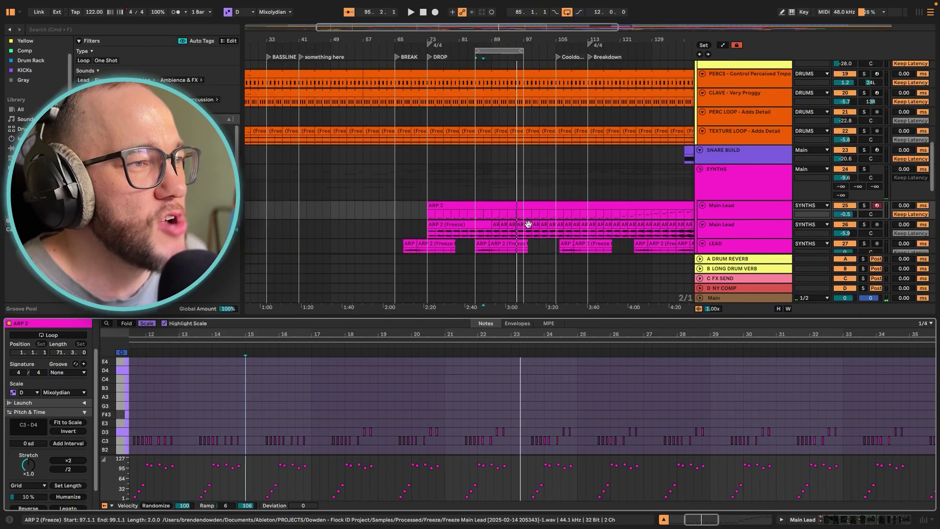
Look over the arrangement from the Main Lead parts to the second drop's bass clips around bar 161
scroll(528, 225, "down", 3)
scroll(525, 225, "right", 2)
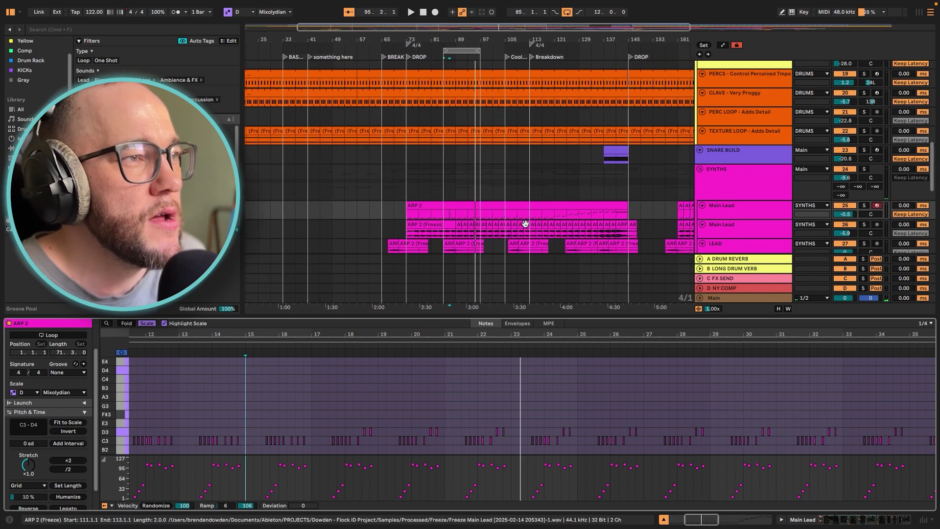
scroll(526, 224, "right", 6)
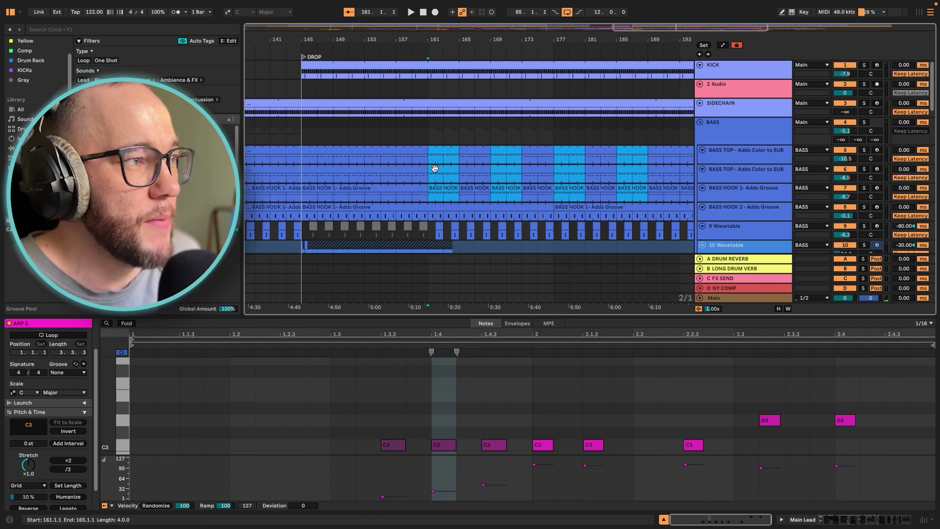
Play the arrangement from bar 159 and select an ARP 2 clip on the upper Main Lead track after the drop
scroll(435, 168, "down", 10)
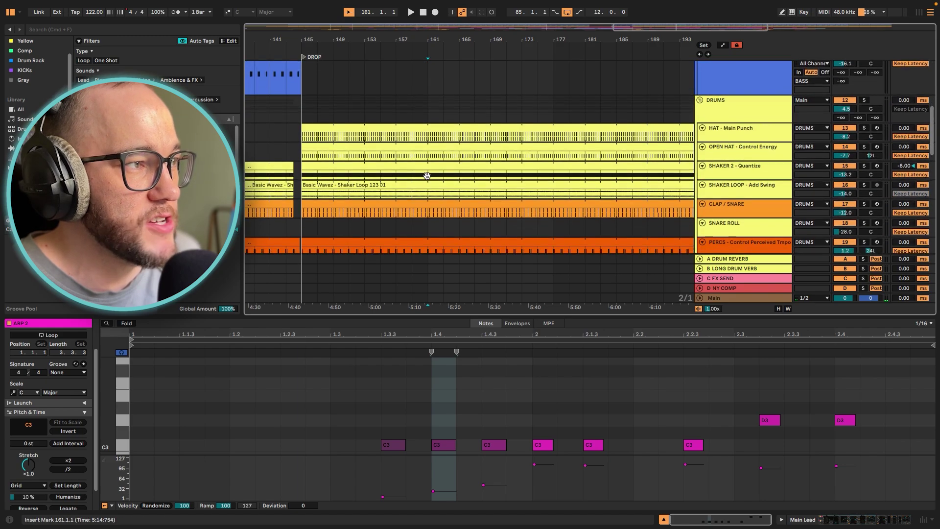
left_click(414, 144)
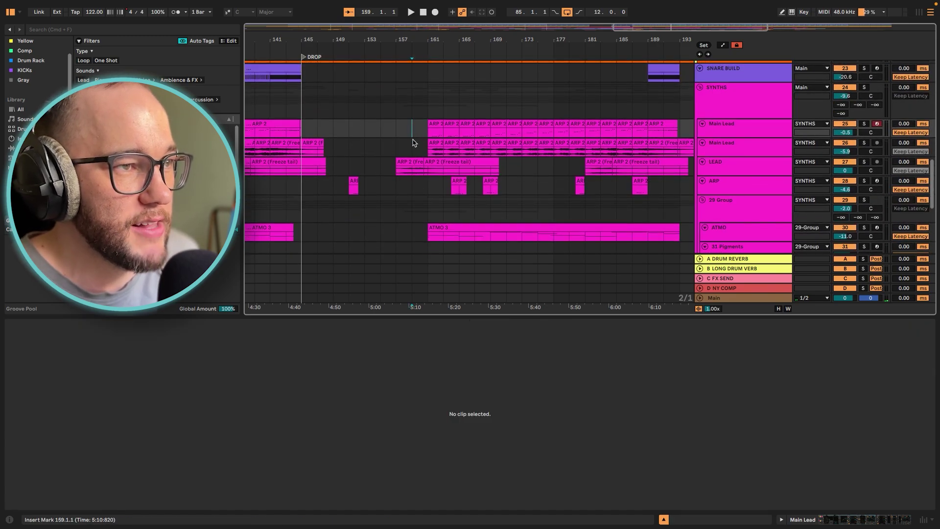
key("space")
left_click(488, 126)
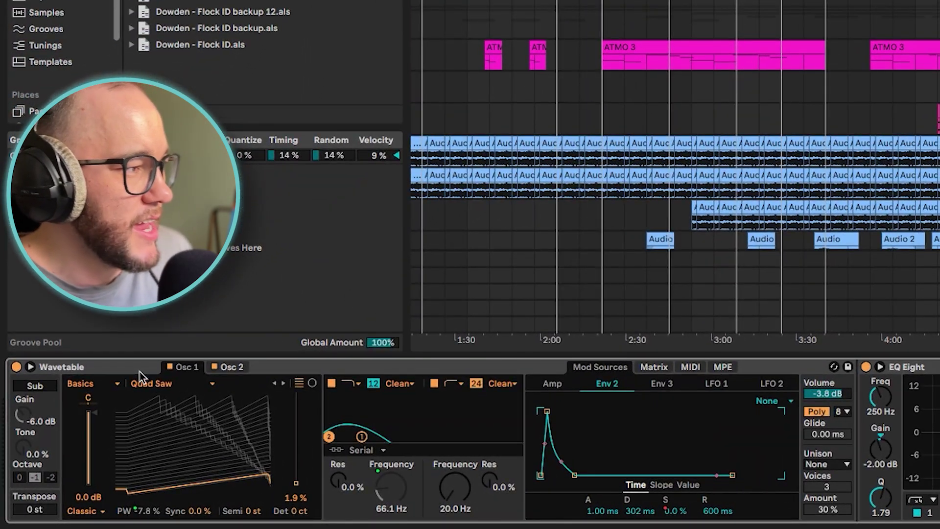
View the Main Lead Wavetable's Osc 2 and Osc 1 settings, and switch on the EQ Eight after it
left_click(230, 368)
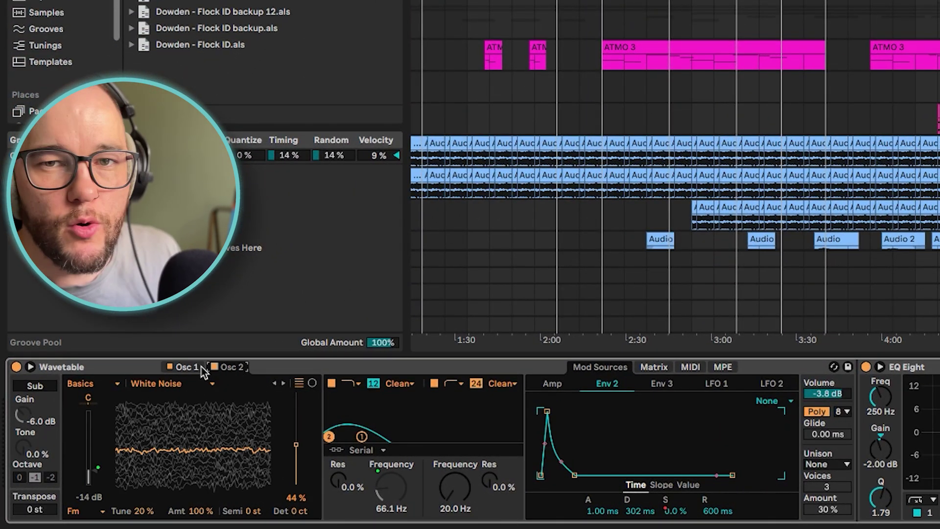
left_click(186, 367)
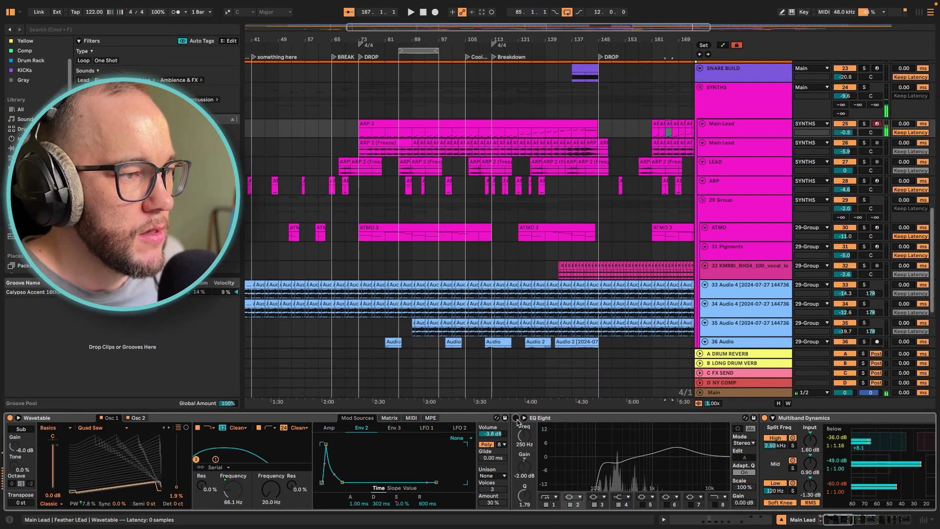
left_click(516, 419)
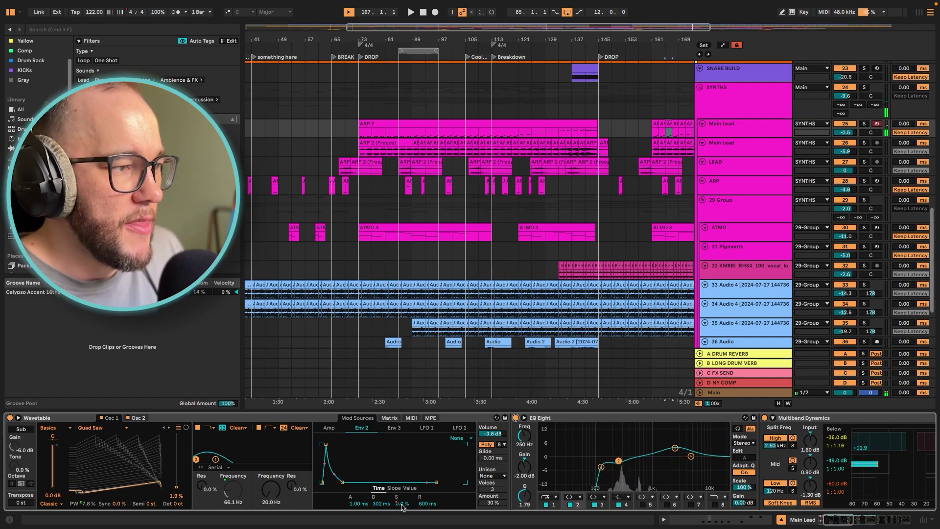
Show the Wavetable's Envelope 2 Sustain automation on the Main Lead track and enlarge its lane around the drop
right_click(402, 272)
left_click(421, 284)
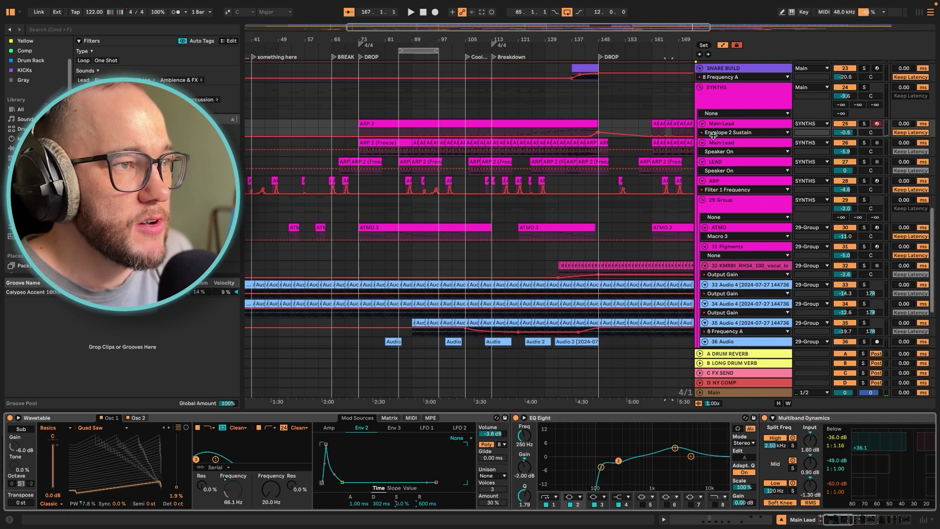
left_click_drag(713, 136, 703, 190)
left_click(595, 153)
scroll(595, 153, "up", 5)
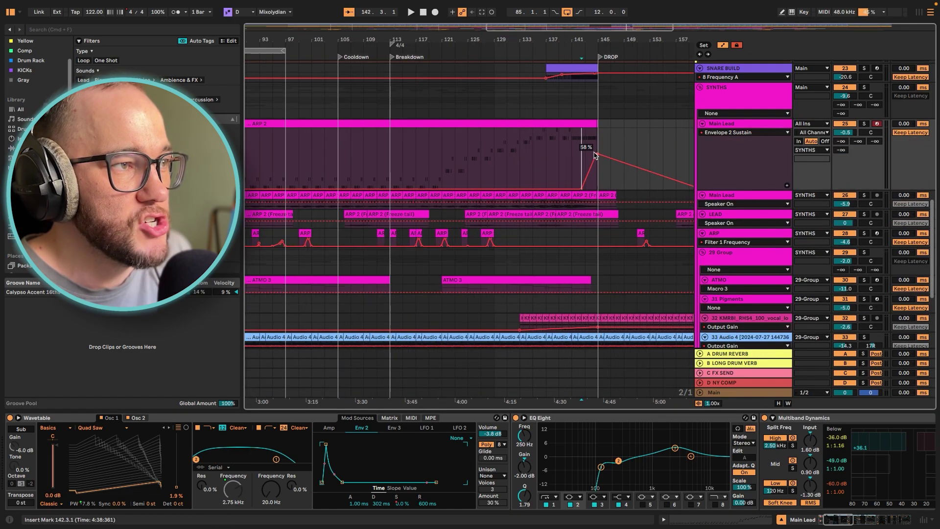
Solo the Main Lead track, play its sustain rise into the drop, and view the effects after the Wavetable
left_click(575, 148)
key("space")
left_click(864, 124)
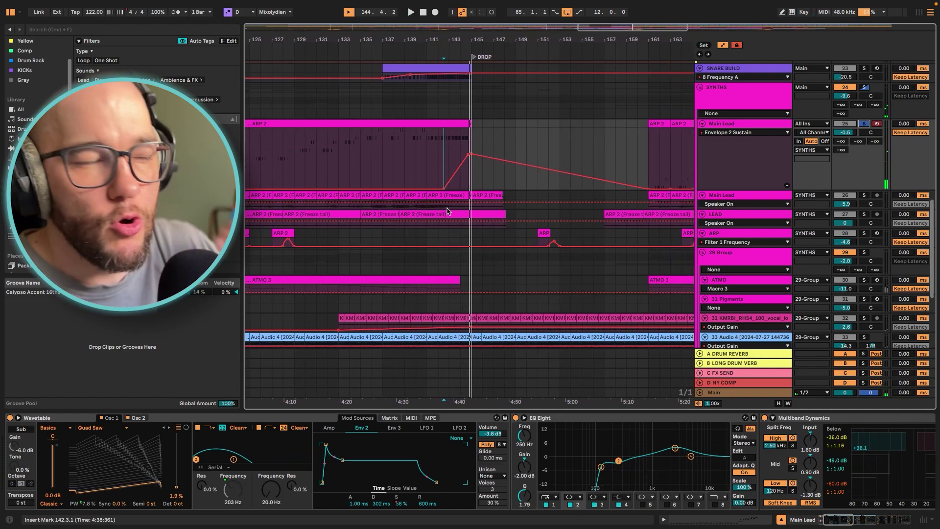
left_click_drag(842, 521, 860, 520)
key("space")
key("space")
Show the Feather LEad Filter automation on the Main Lead track and play it from bar 97.3
left_click(742, 133)
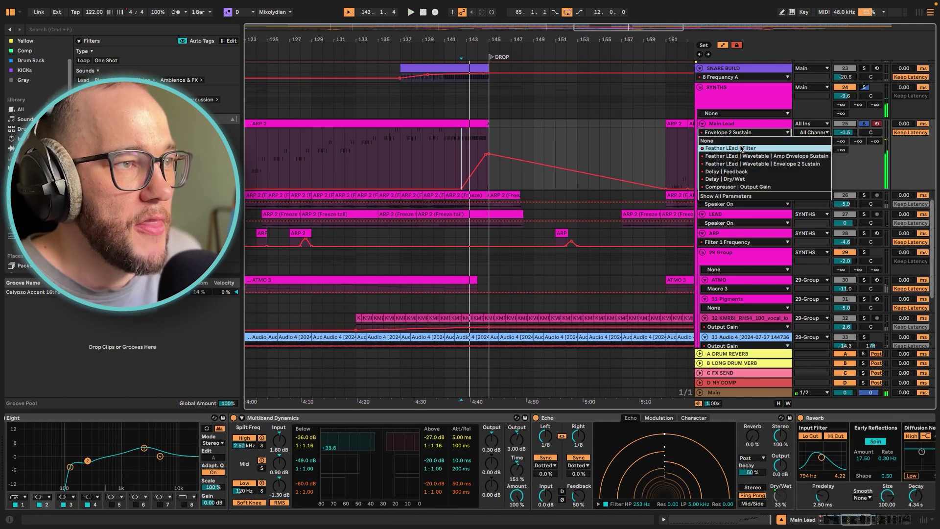
left_click(742, 148)
scroll(474, 150, "down", 5)
scroll(476, 151, "left", 5)
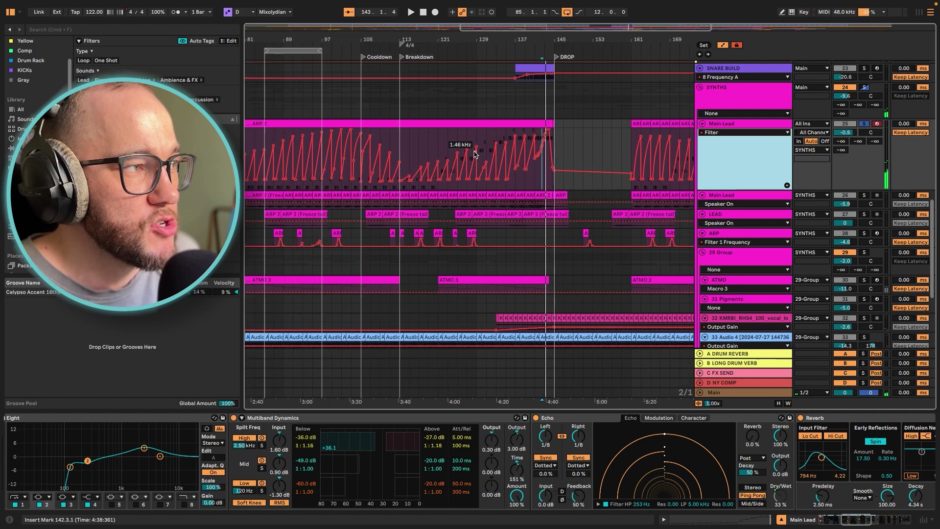
scroll(450, 160, "up", 10)
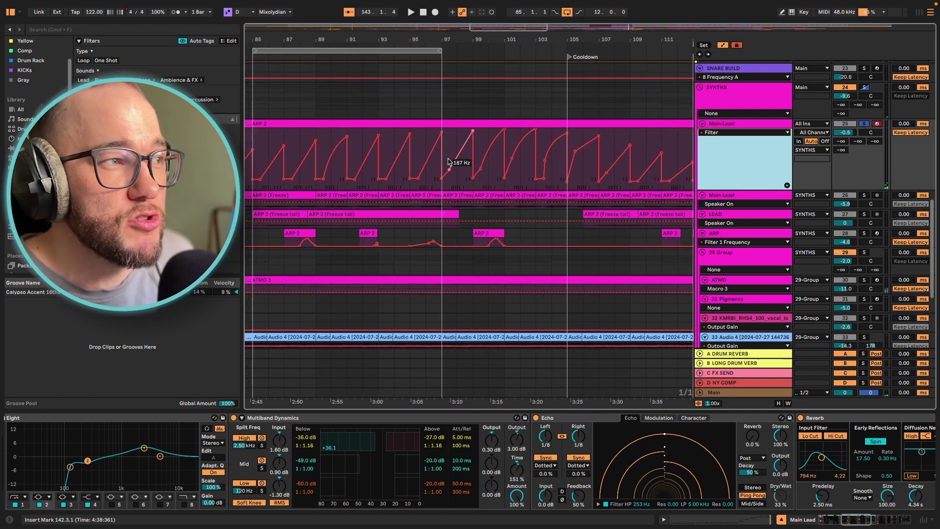
left_click(449, 169)
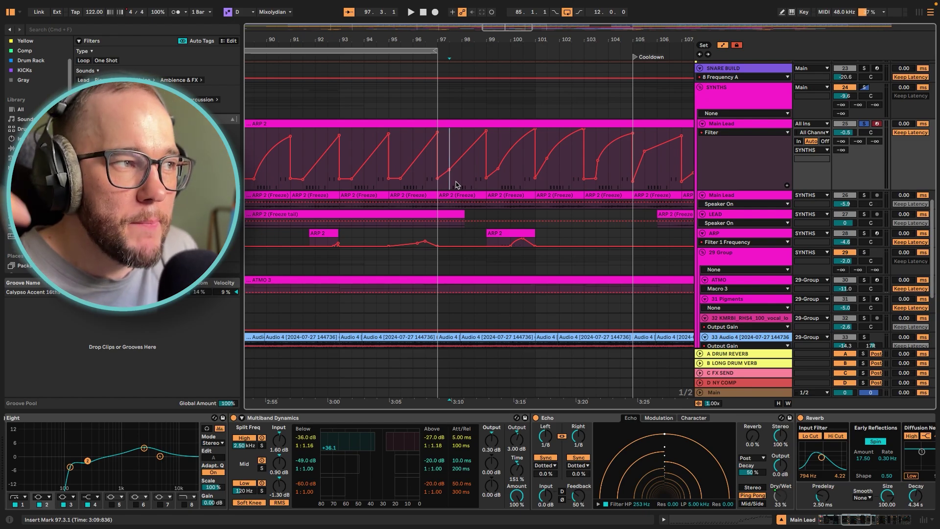
key("space")
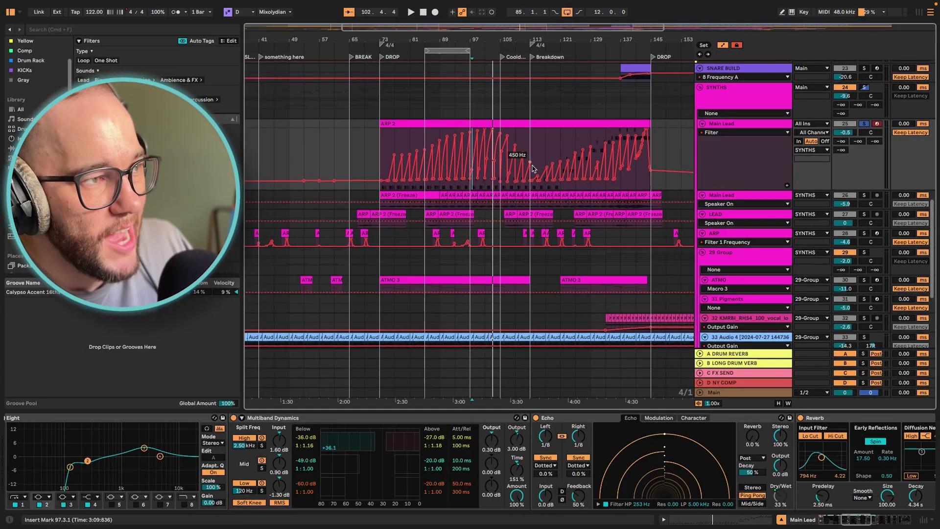
Play the soloed Main Lead from the Breakdown marker at bar 113 and examine its filter automation
left_click(530, 151)
key("space")
scroll(481, 195, "up", 5)
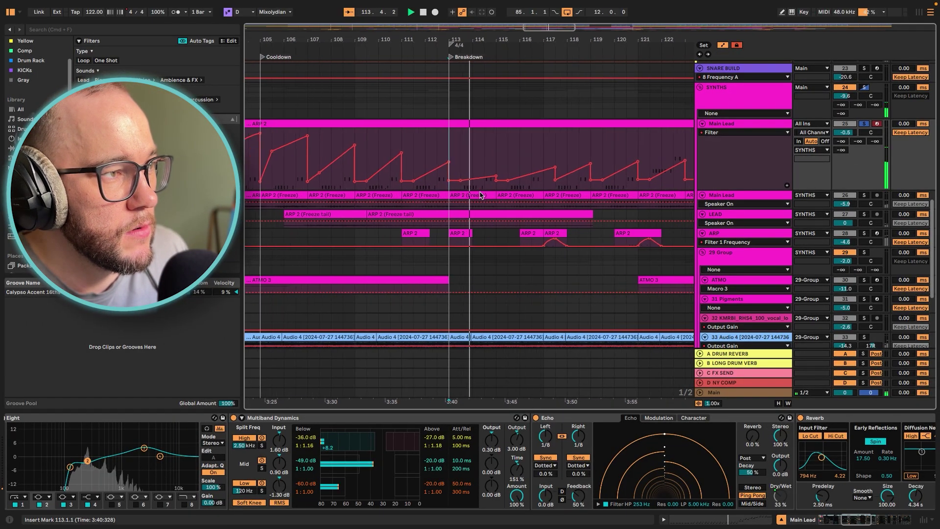
scroll(482, 195, "down", 2)
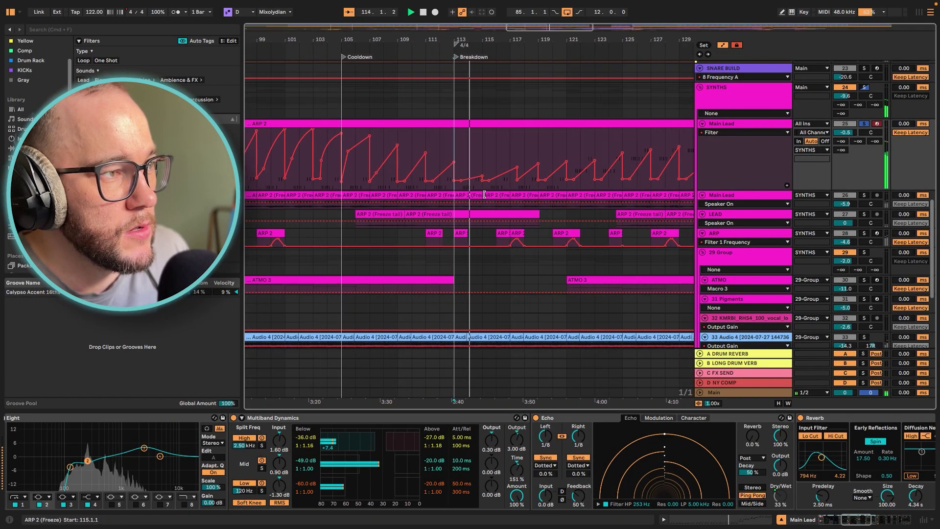
scroll(484, 195, "down", 3)
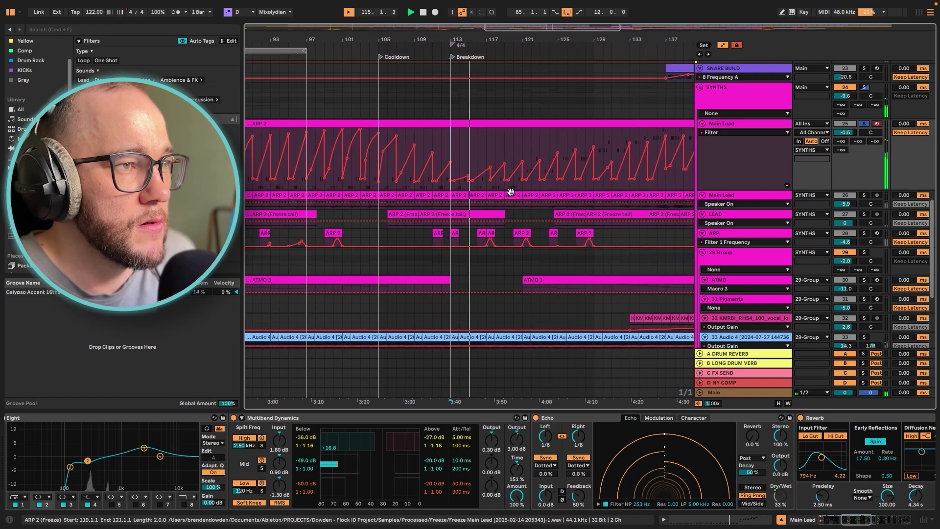
Examine the Main Lead's Delay Feedback and Delay Dry/Wet automation during playback of the breakdown, and stop playback
left_click(737, 133)
left_click(725, 169)
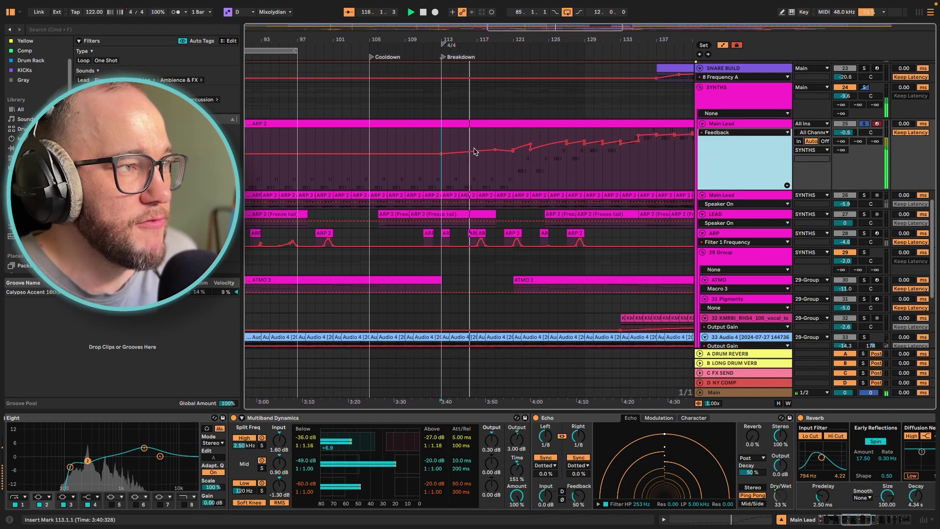
left_click(714, 132)
left_click(725, 179)
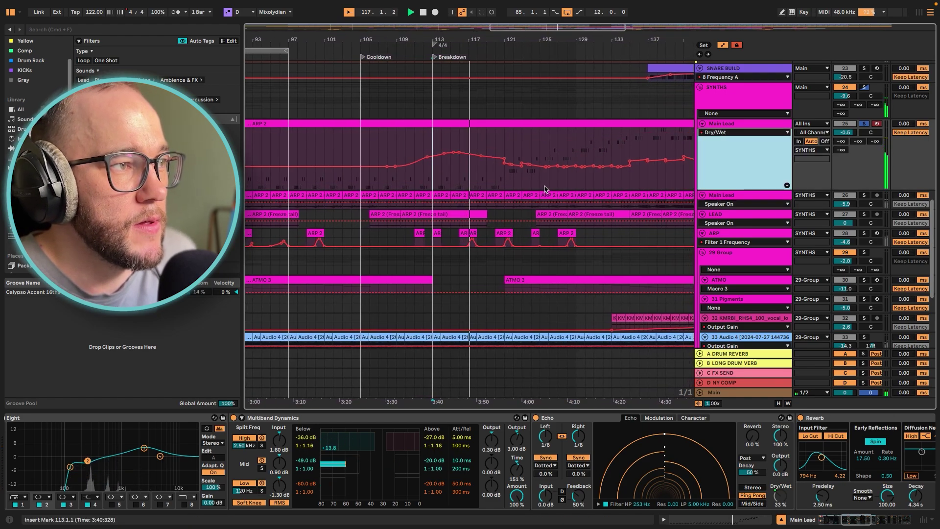
scroll(543, 186, "down", 3)
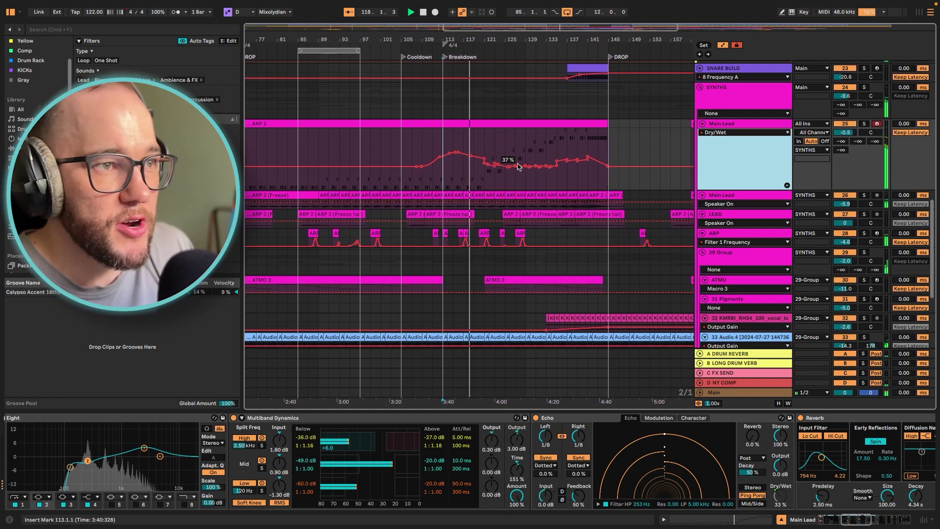
key("space")
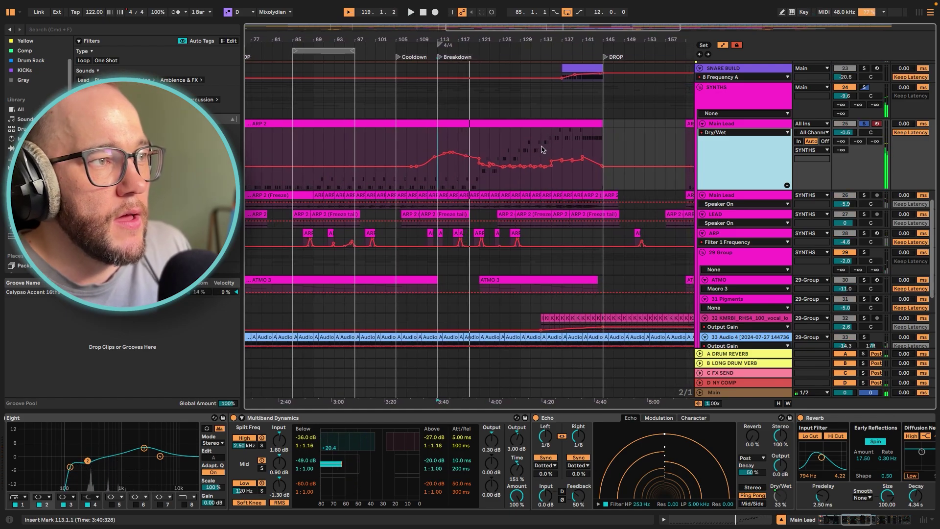
Play the Main Lead briefly from bar 139 with its Dry/Wet automation shown
left_click(545, 147)
key("space")
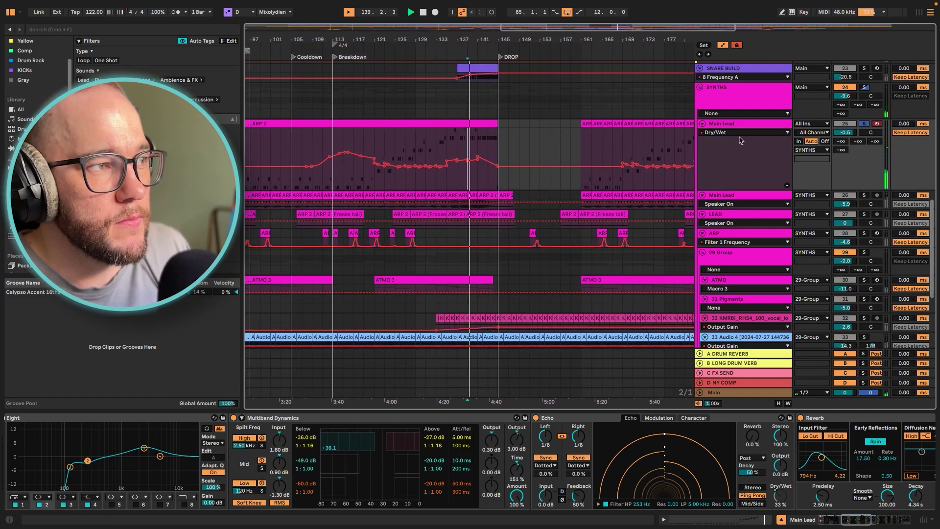
key("space")
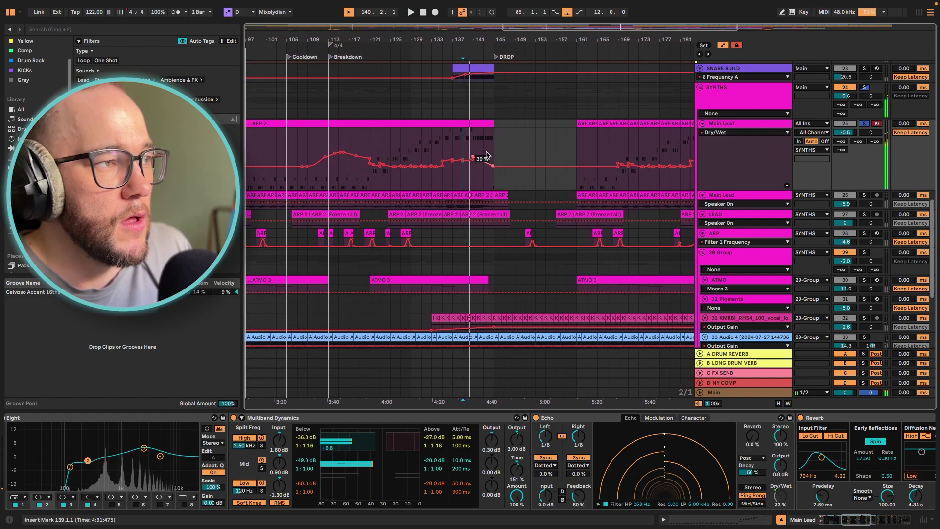
Open the notes of the long ARP 2 clip on the Main Lead and play its rising melody from bar 121
left_click(461, 125)
double_click(461, 126)
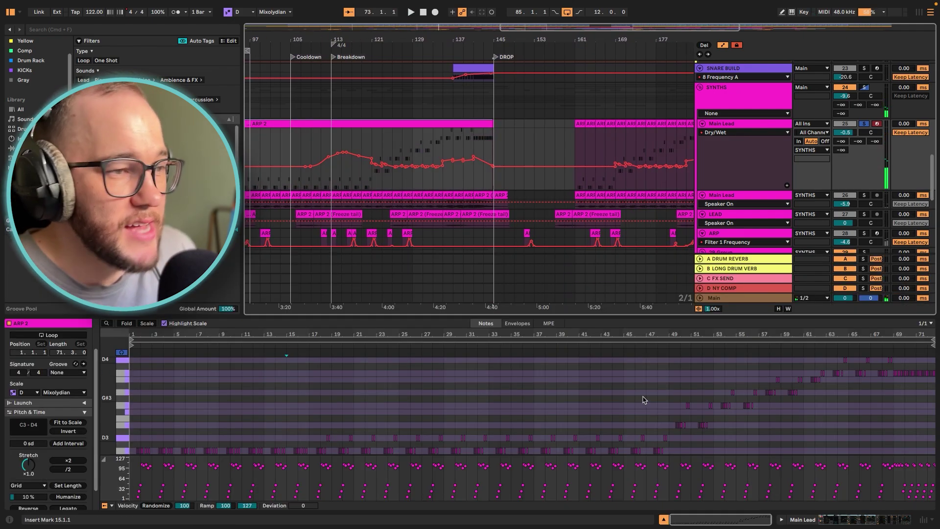
left_click(420, 151)
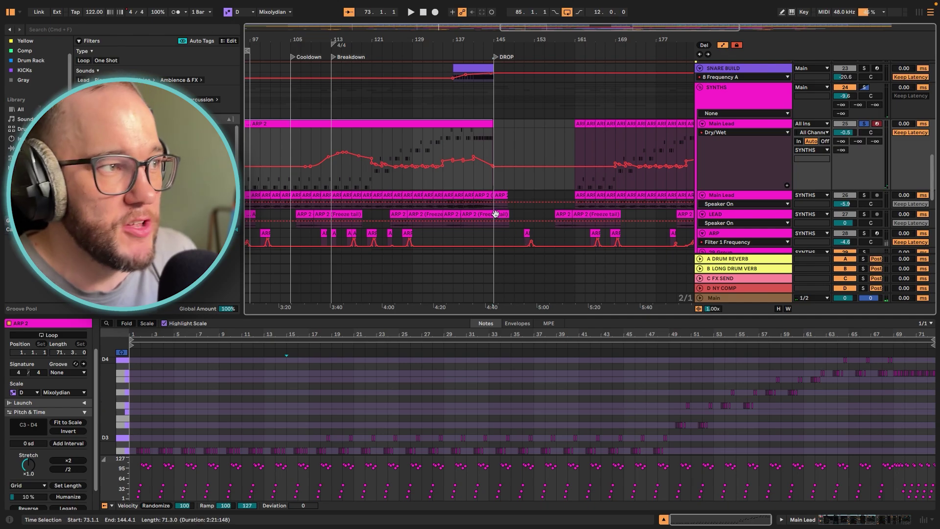
left_click(374, 183)
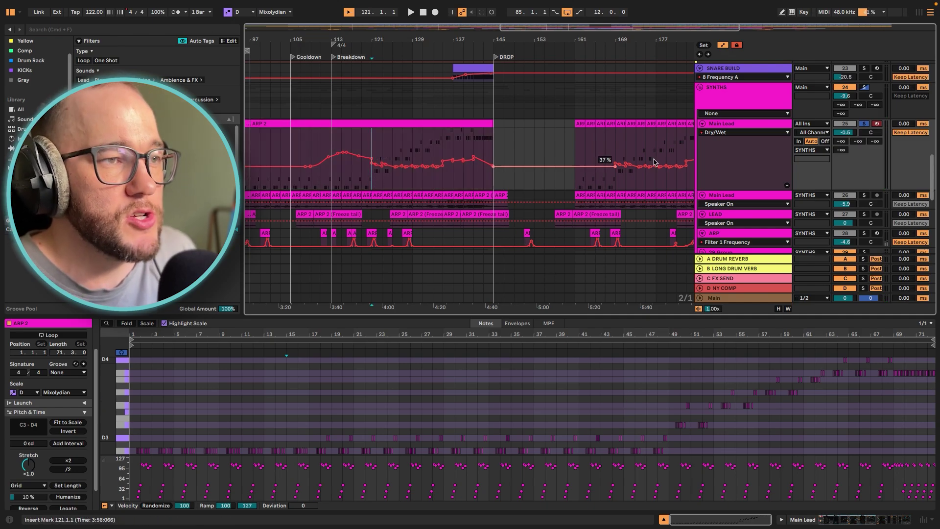
key("space")
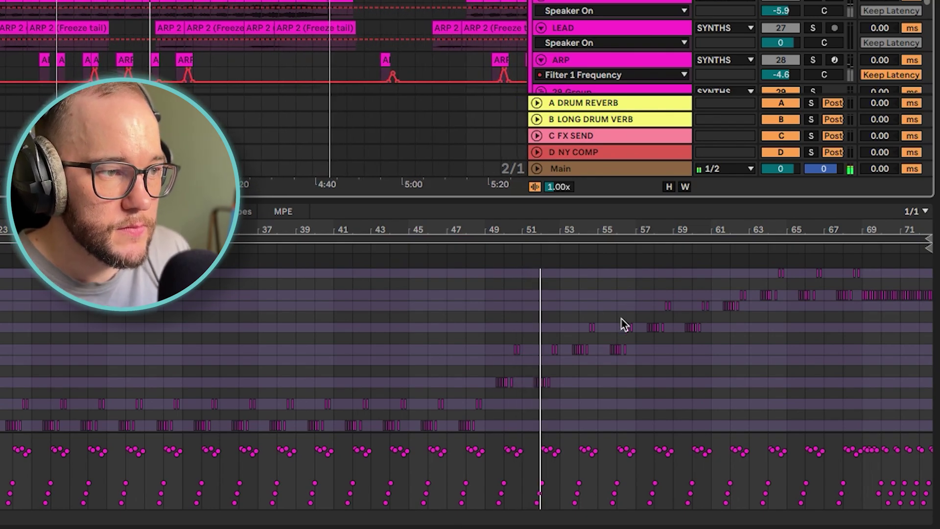
scroll(581, 392, "up", 5)
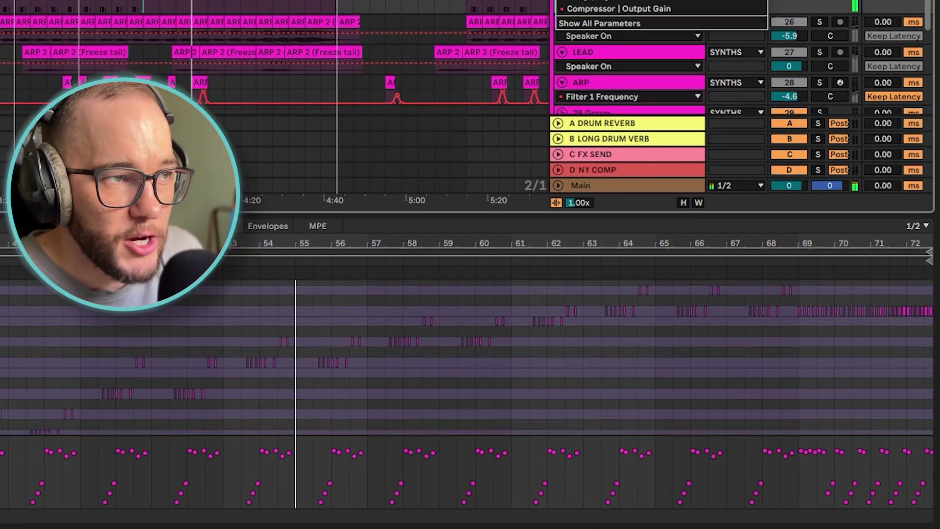
Examine the Main Lead's Delay Feedback and Compressor Output Gain automation, and return its lane to the Filter automation
left_click(730, 161)
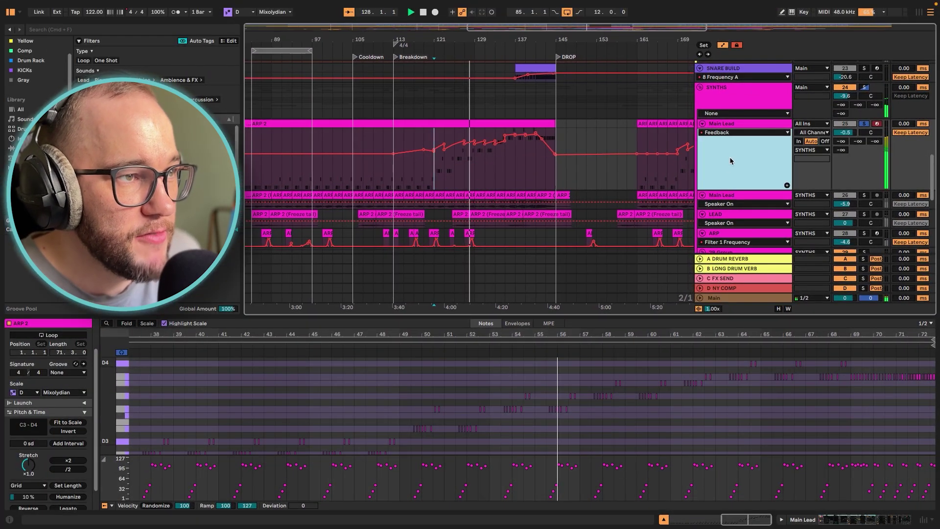
left_click(734, 132)
left_click(732, 186)
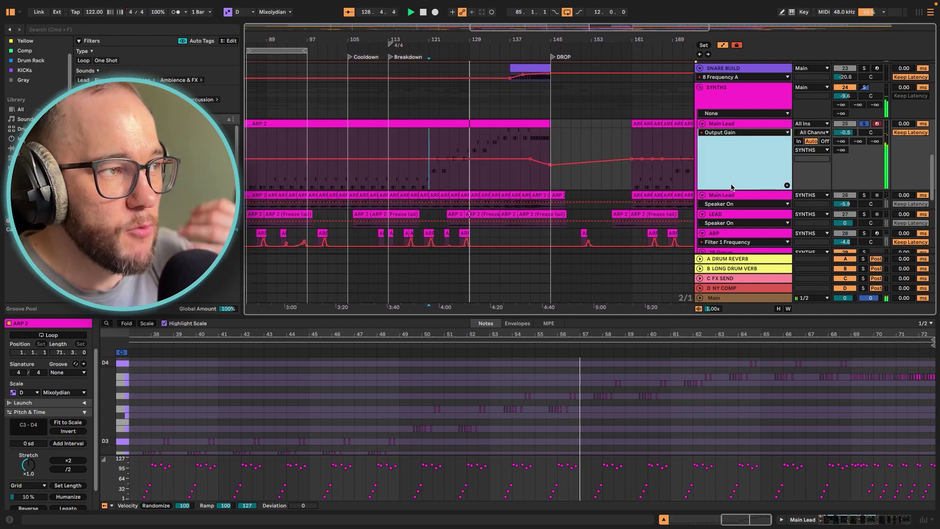
left_click(735, 132)
left_click(721, 150)
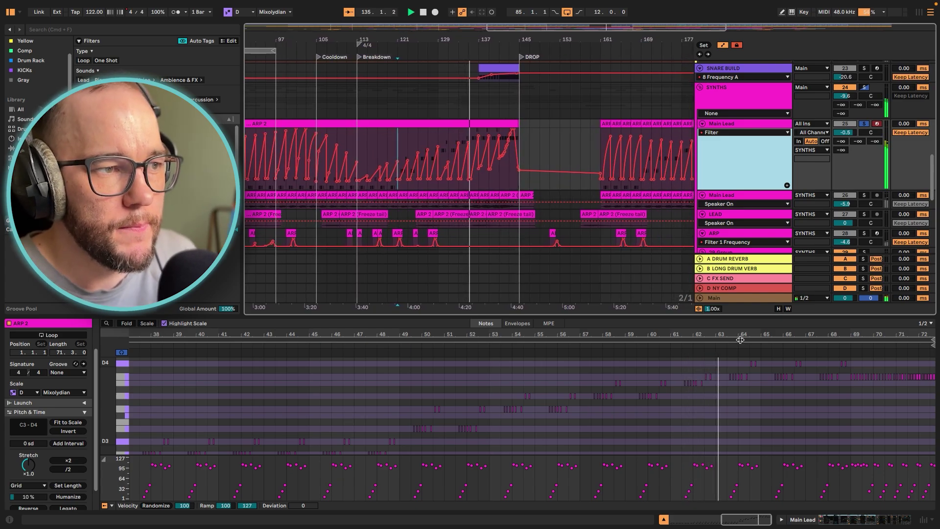
scroll(735, 421, "up", 3)
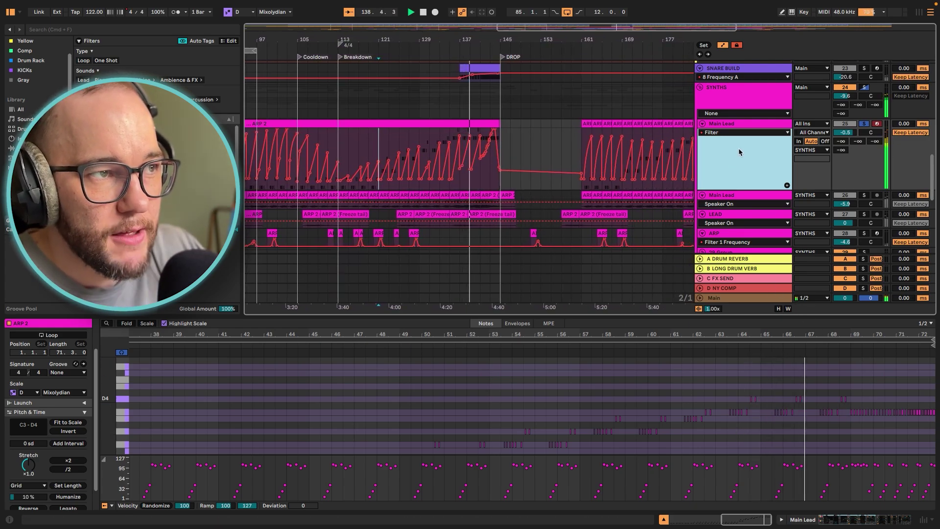
Unsolo the Main Lead, hide the automation lanes, and place the insert marker at the drop at bar 145
left_click(864, 123)
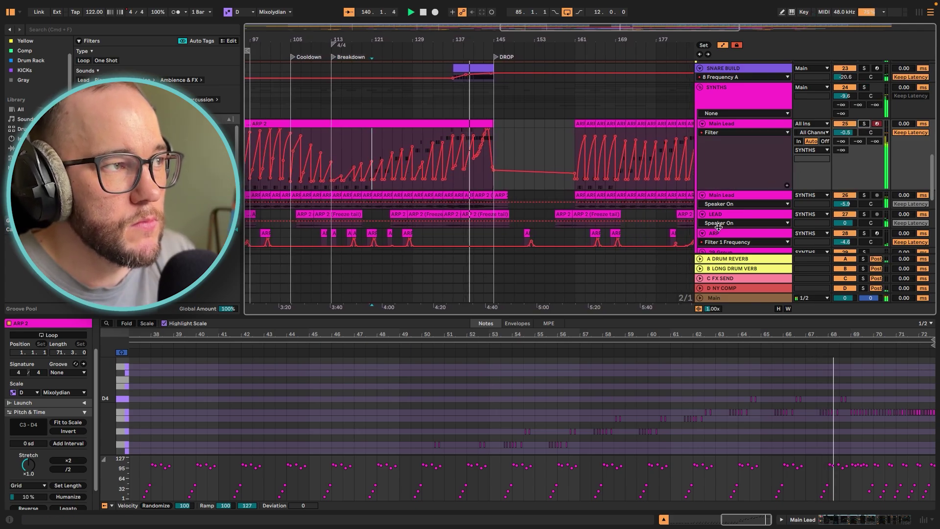
key("a")
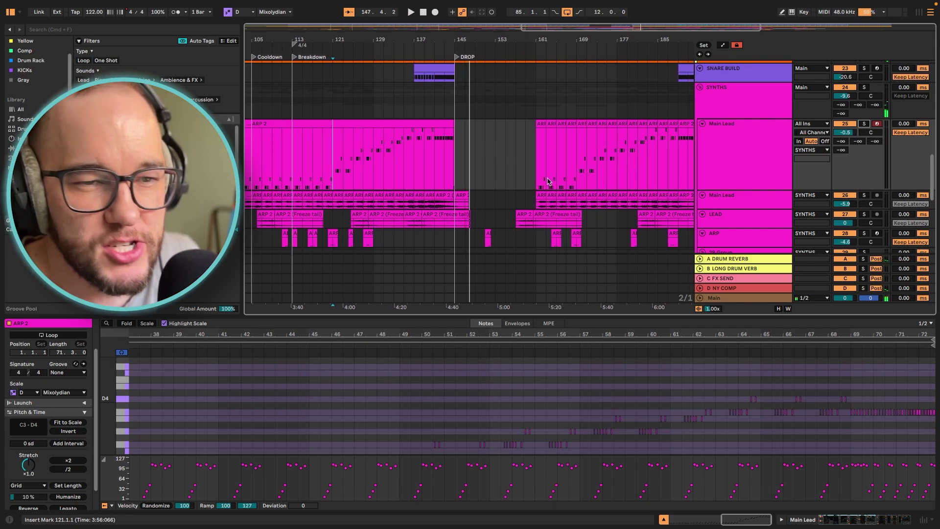
left_click(455, 151)
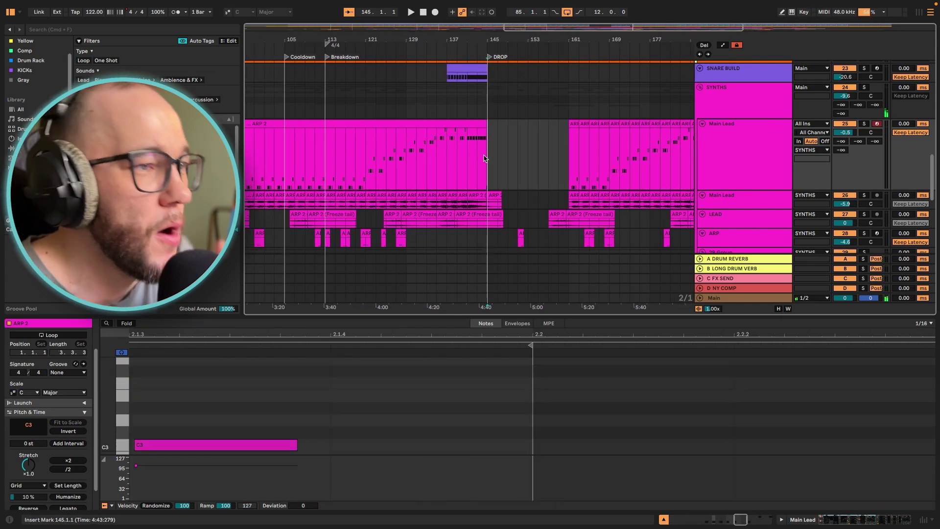
Solo the audio version of the Main Lead, open its device chain and play it from bar 133
left_click(865, 196)
left_click(422, 204)
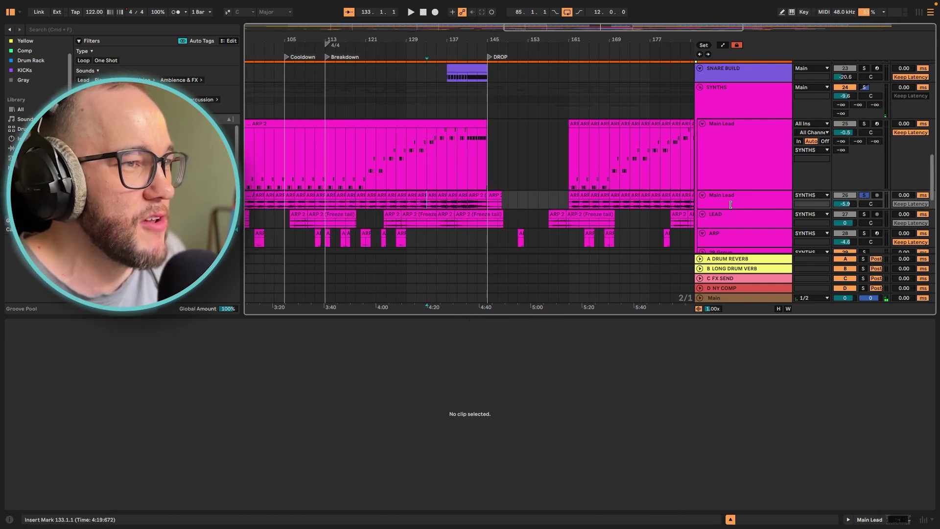
double_click(735, 197)
key("space")
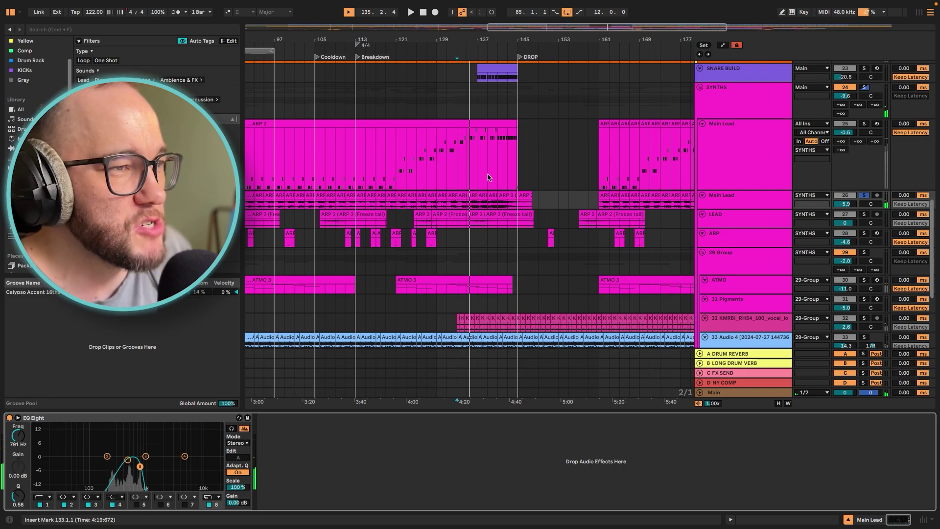
Audition the audio Main Lead with its EQ Eight bypassed, check the filter curve enlarged, and reactivate the EQ
left_click(9, 418)
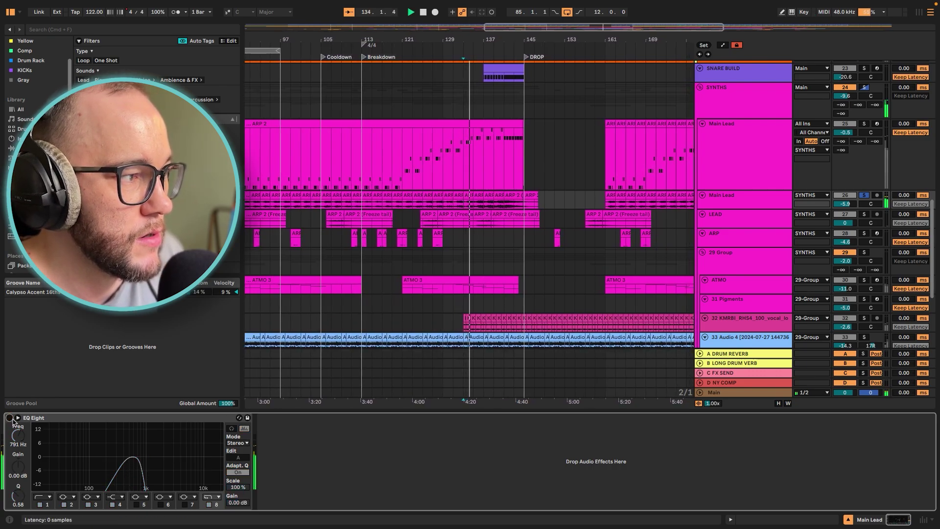
left_click(14, 419)
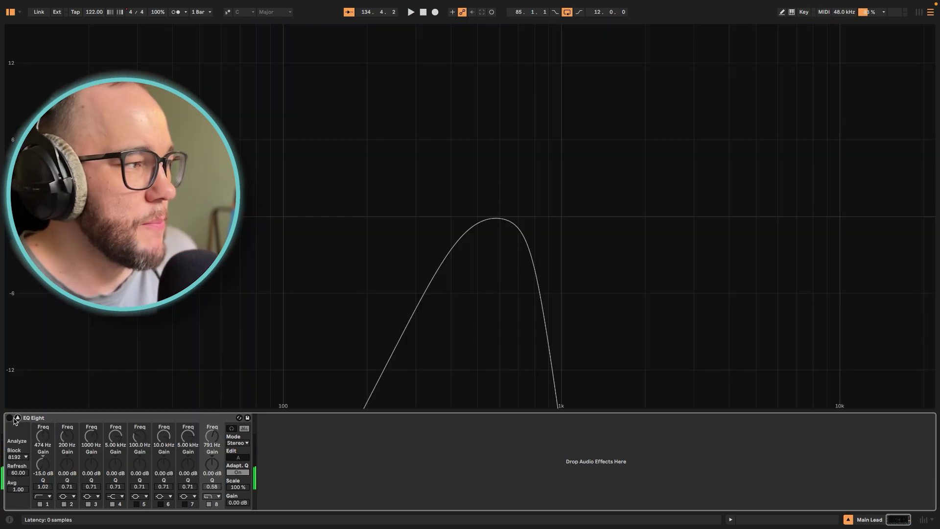
left_click(15, 419)
left_click(10, 418)
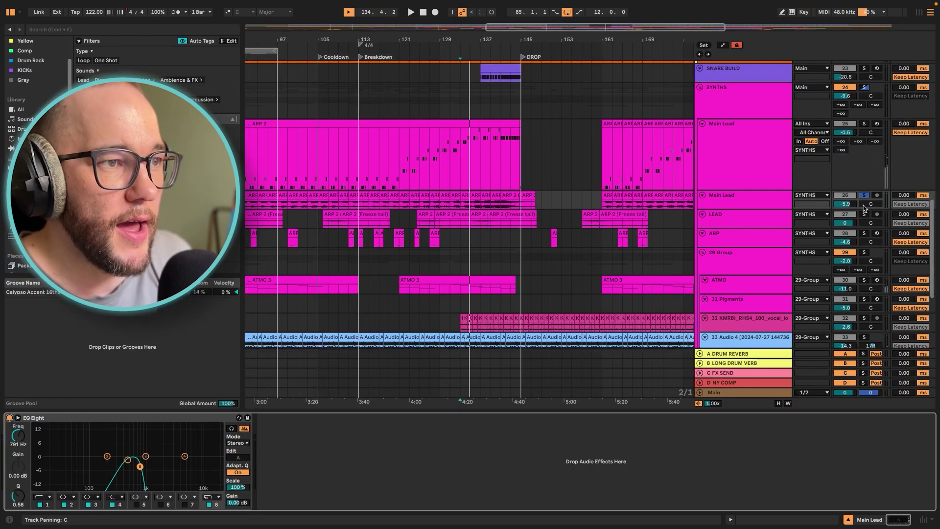
Solo the LEAD track and play its clips from bar 135 towards the drop
left_click(856, 217)
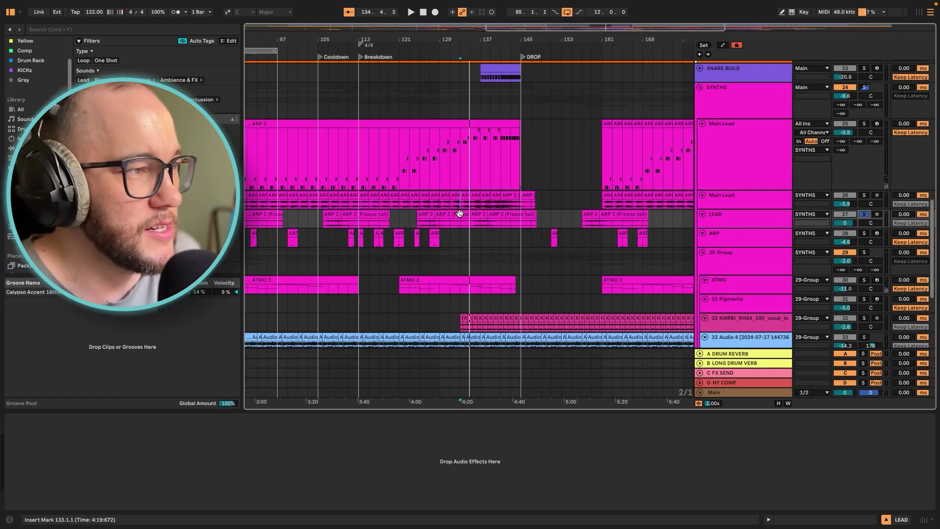
key("space")
scroll(500, 227, "down", 3)
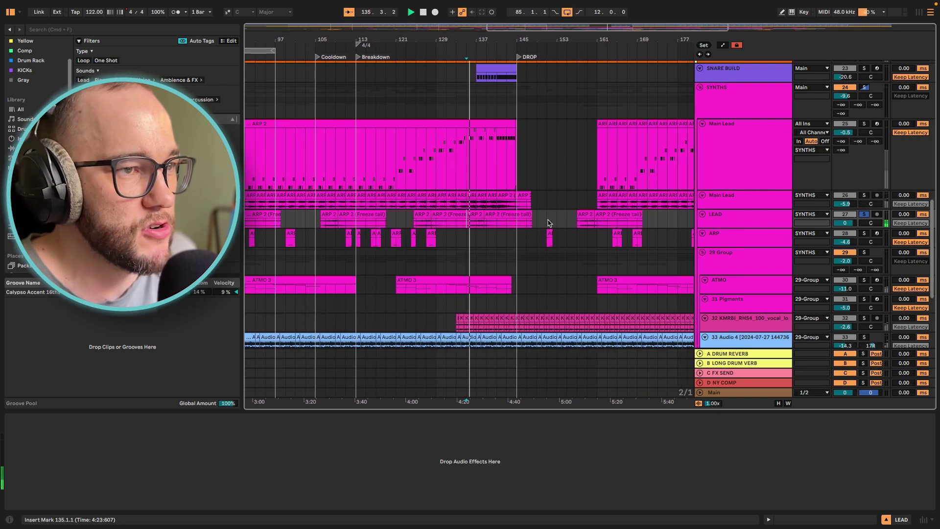
scroll(523, 225, "down", 2)
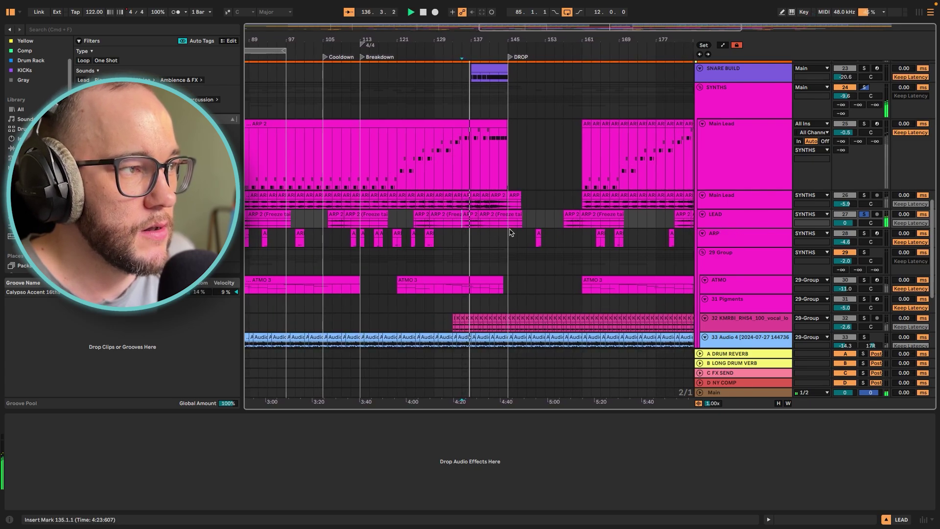
scroll(510, 230, "down", 3)
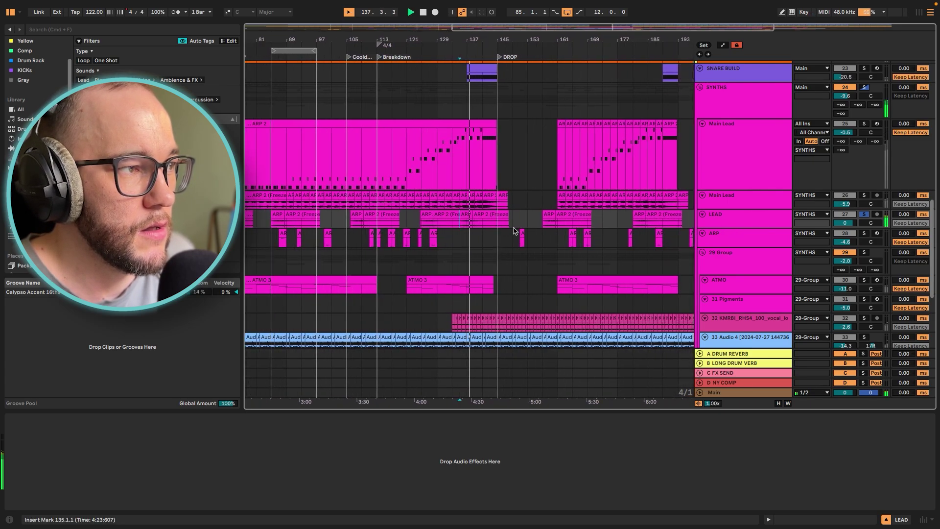
key("minus")
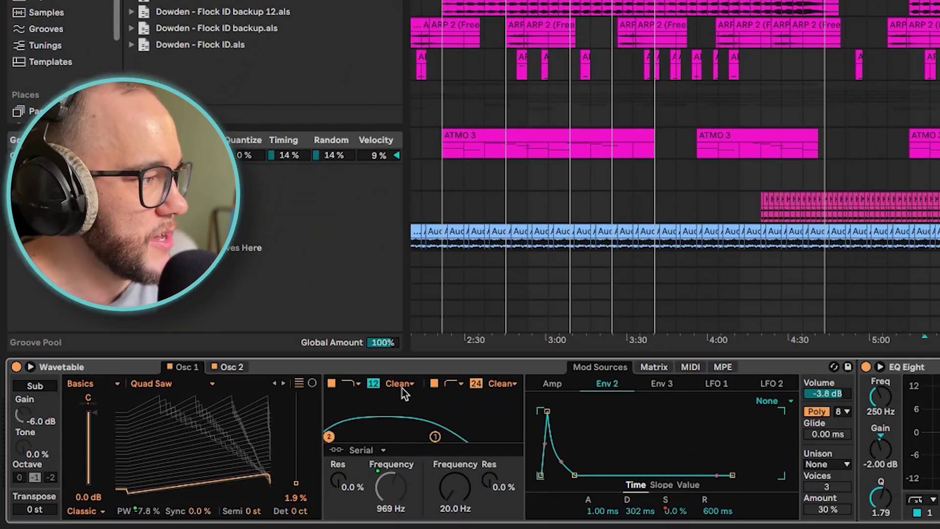
Examine the modulation matrix, LFO 1 and the Env 2 envelope in the Main Lead's Wavetable
left_click(648, 367)
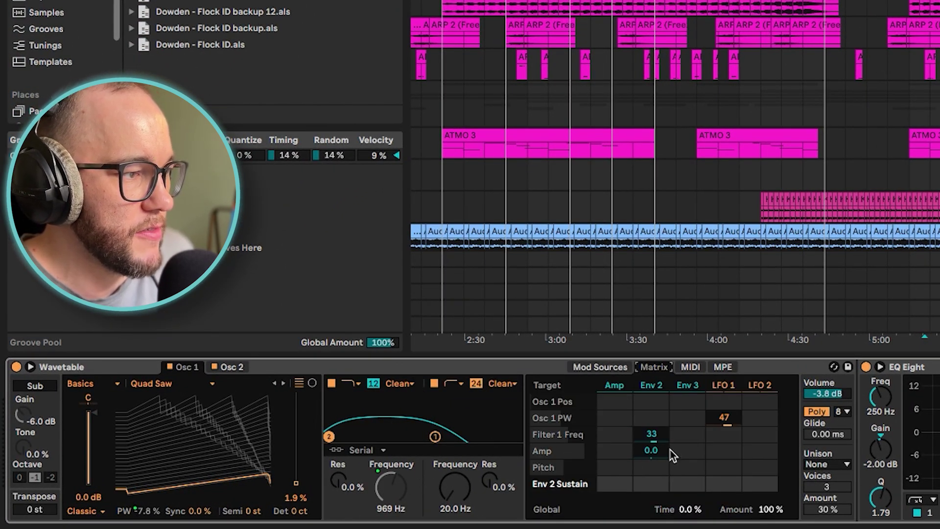
left_click(720, 388)
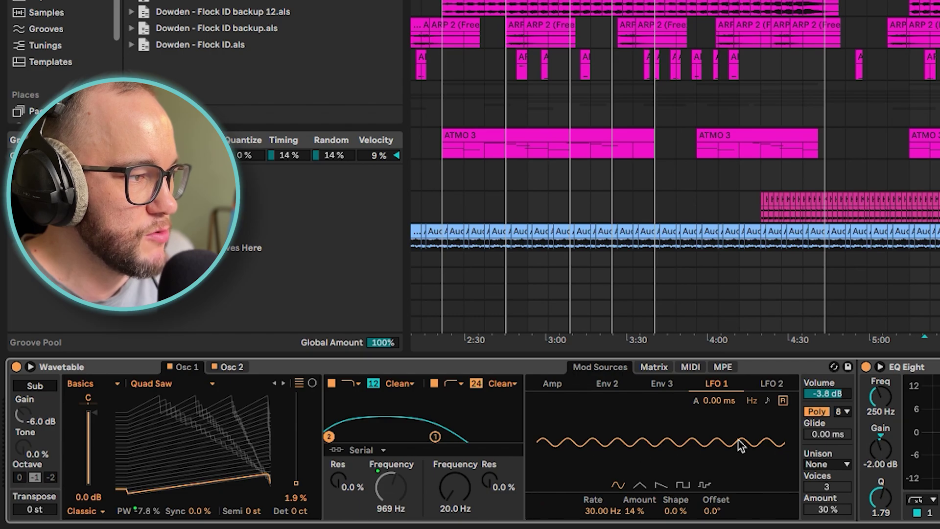
left_click(601, 512)
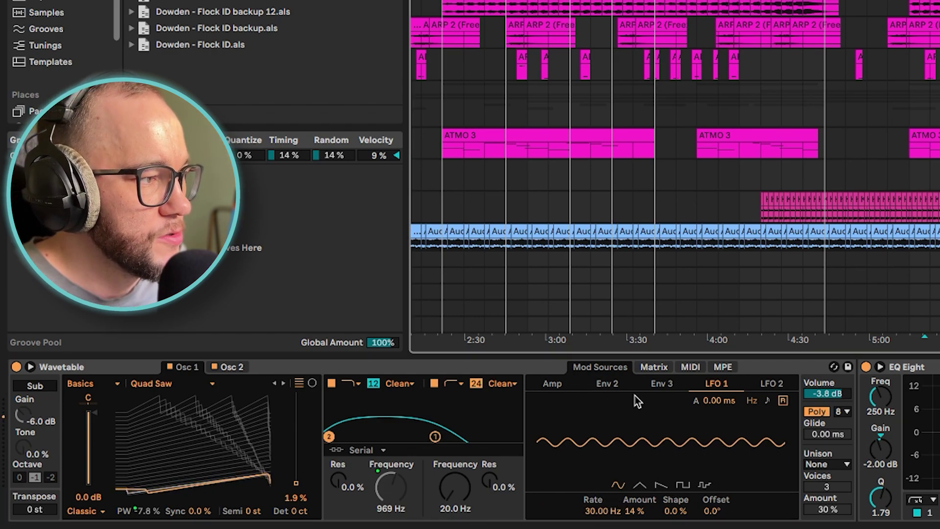
left_click(654, 367)
left_click(648, 384)
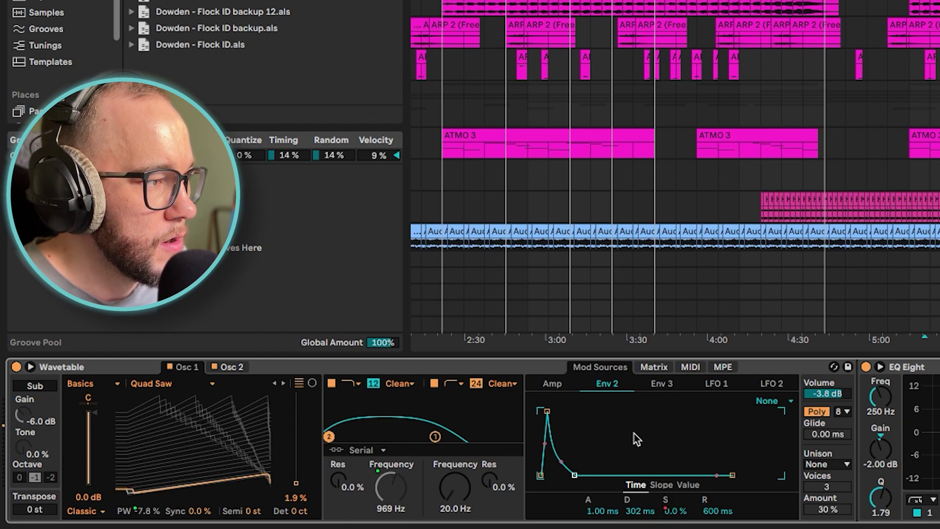
Set the Wavetable's Amp envelope sustain to 0.0 dB and return to LFO 1's rate setting
left_click(552, 385)
left_click_drag(677, 474, 678, 411)
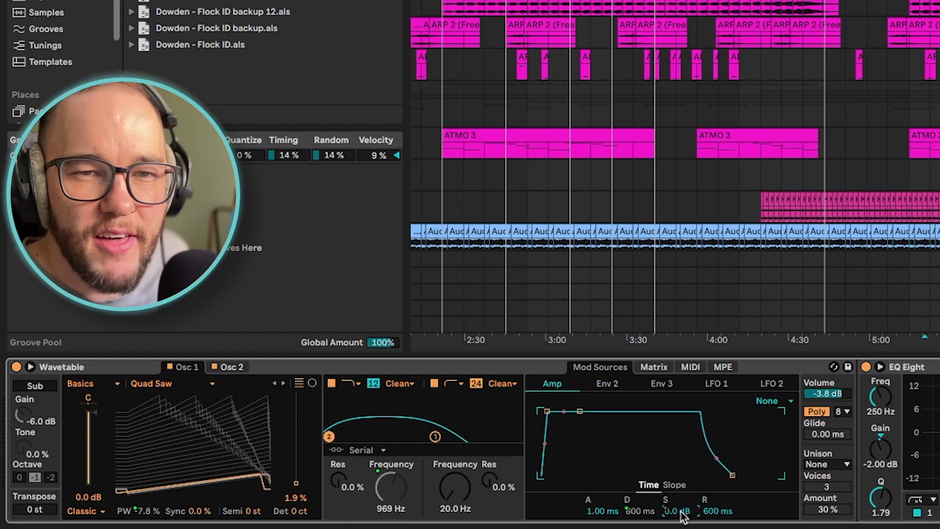
left_click(715, 384)
mouse_move(602, 509)
left_mouse_down()
mouse_move(601, 528)
mouse_move(601, 510)
left_mouse_up()
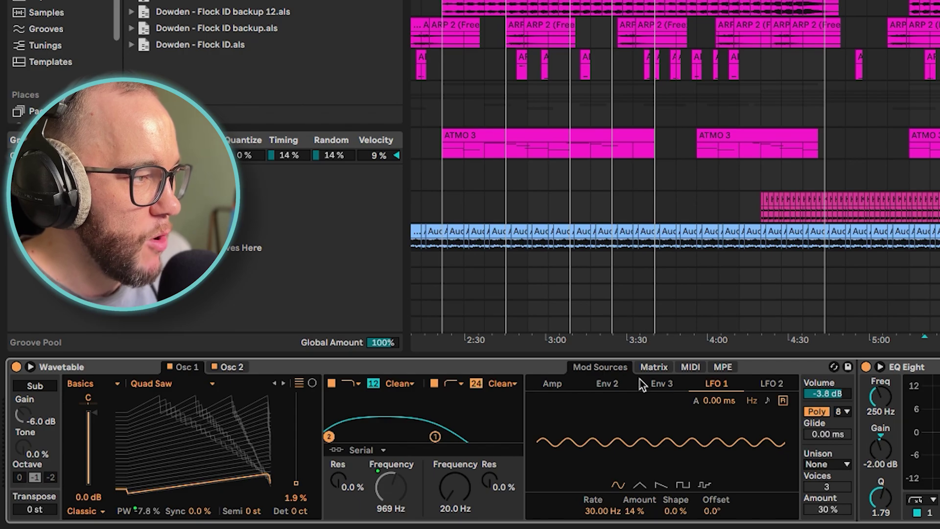
Try modulating Filter 1 Freq from LFO 1 with an amount of 88 in the matrix, and clear that assignment
left_click(654, 366)
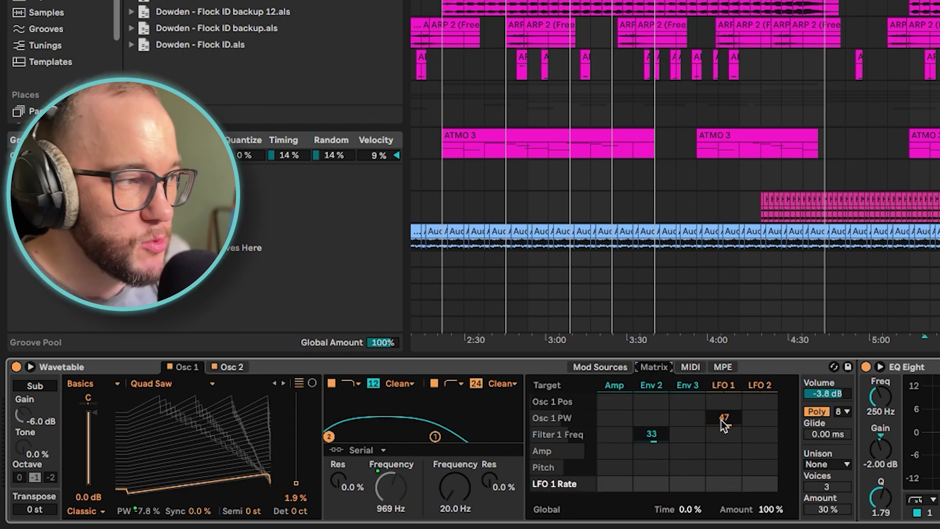
left_click_drag(709, 435, 710, 397)
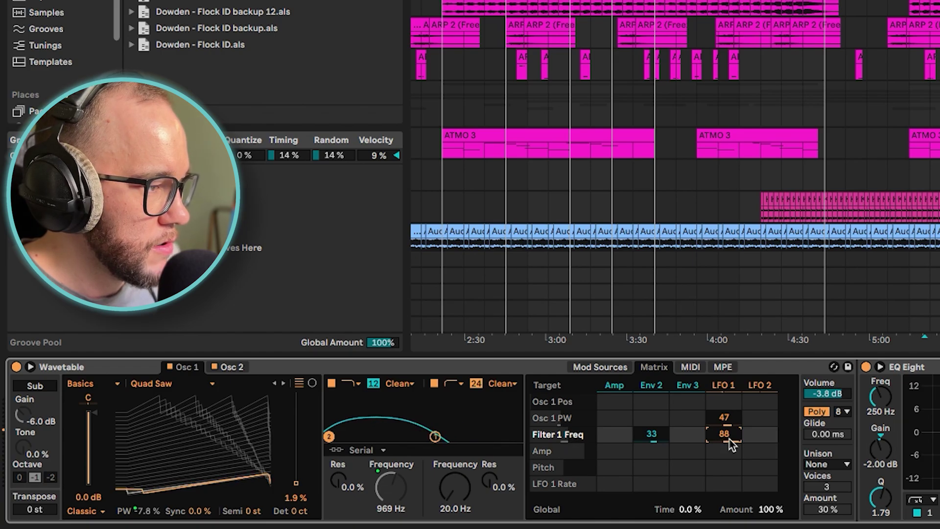
key("Delete")
Examine the Main Lead's effects from EQ Eight through Multiband Dynamics, Echo and Reverb, including the Decapitator plug-in window, and close that window
scroll(686, 470, "right", 5)
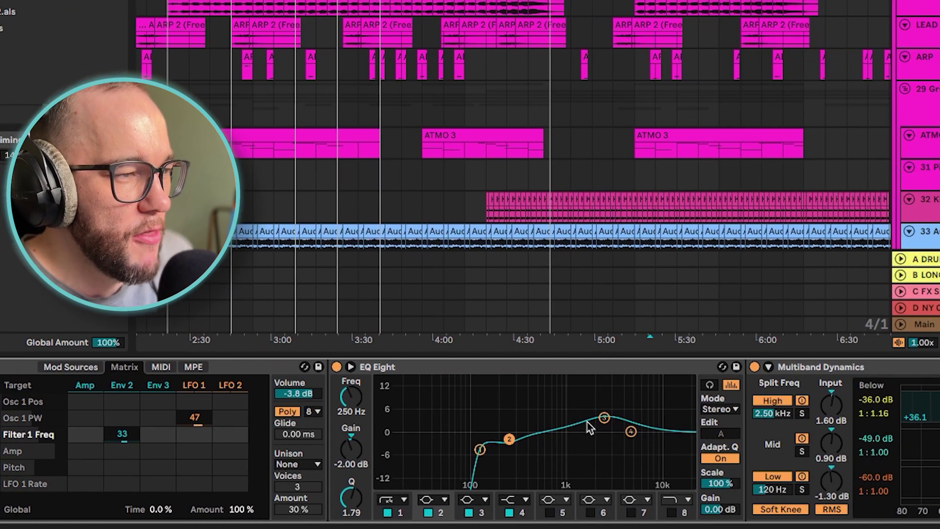
scroll(470, 441, "right", 5)
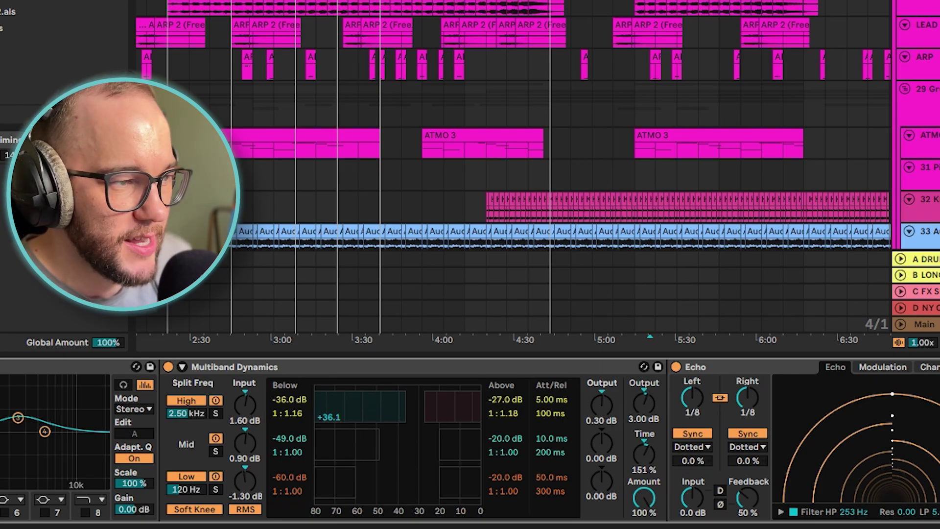
scroll(470, 441, "right", 5)
left_click(447, 370)
scroll(866, 512, "right", 8)
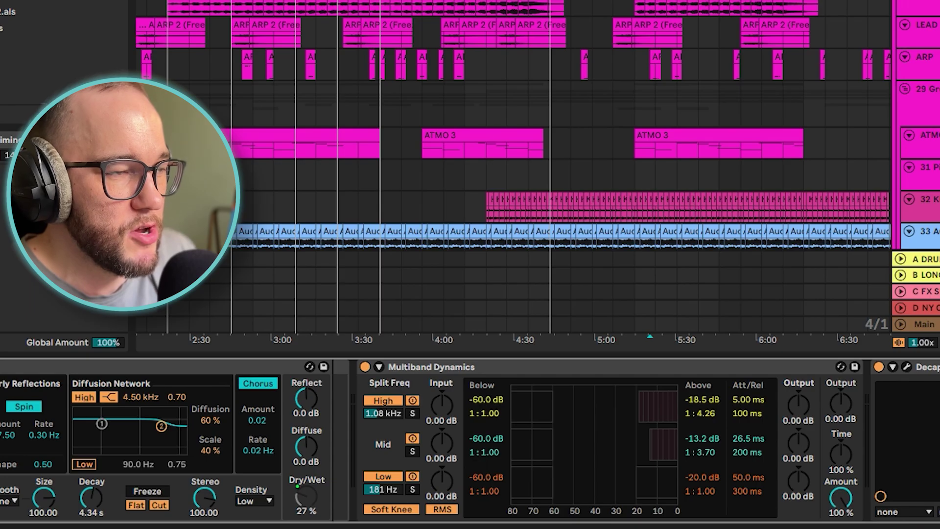
left_click(906, 367)
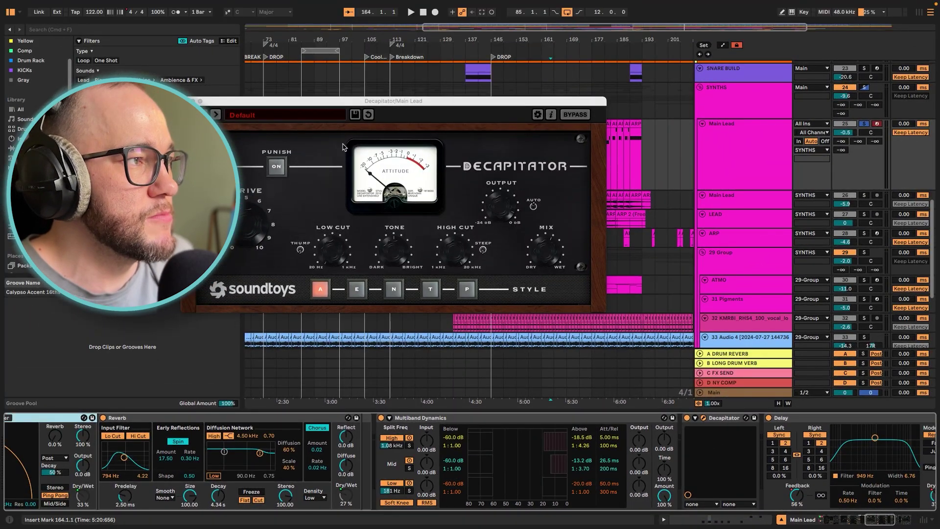
left_click_drag(371, 101, 474, 101)
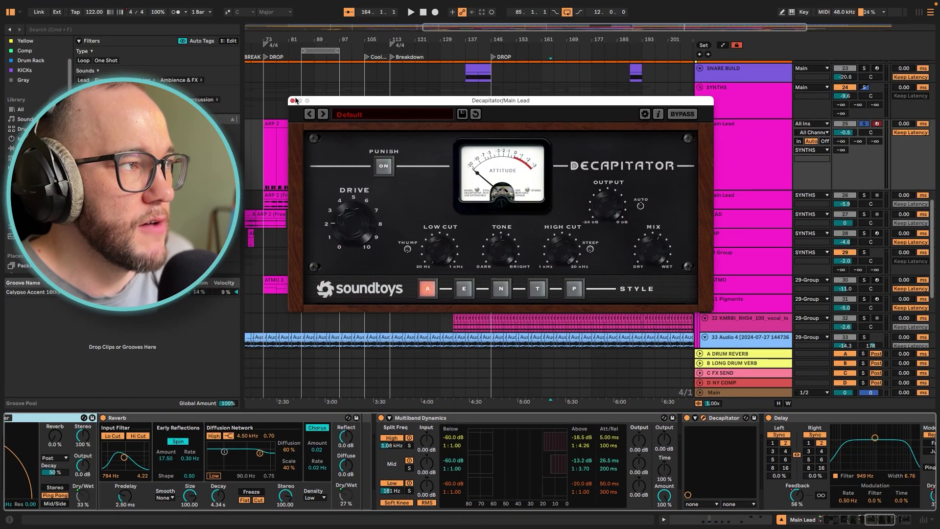
left_click(293, 101)
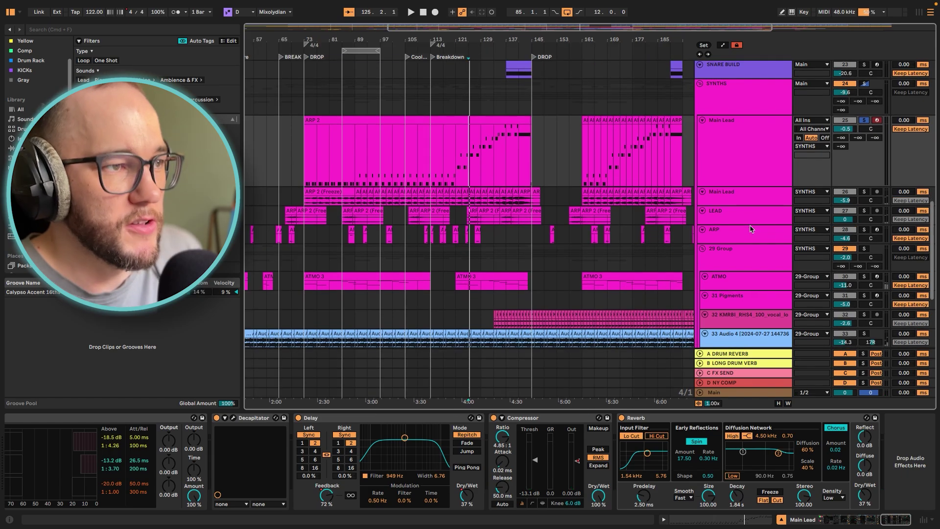
Solo the ARP track and play its clips from bar 120 in the breakdown
scroll(769, 216, "down", 1)
left_click(778, 208)
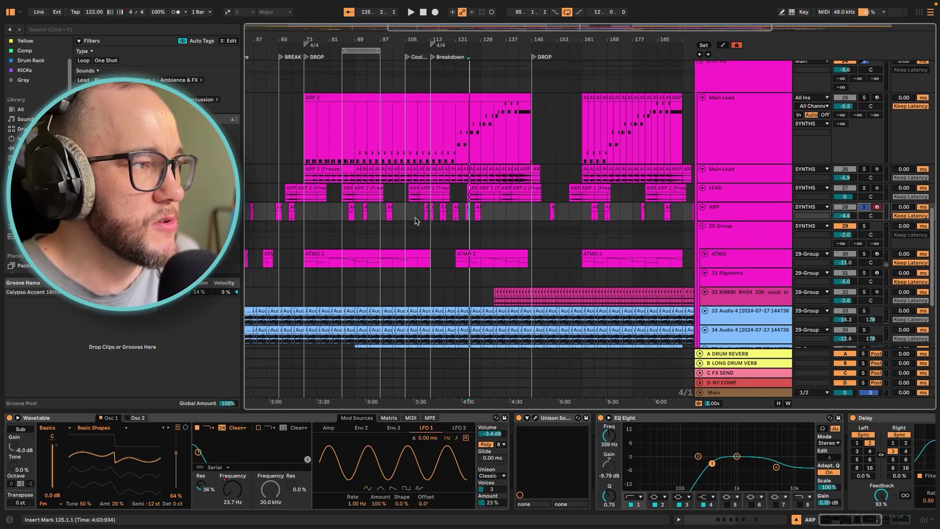
left_click(450, 217)
scroll(451, 219, "up", 5)
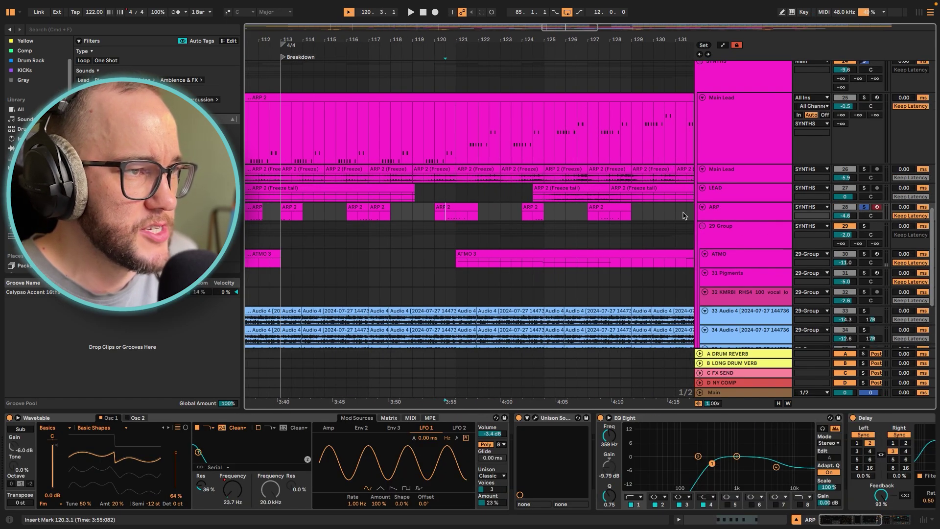
key("space")
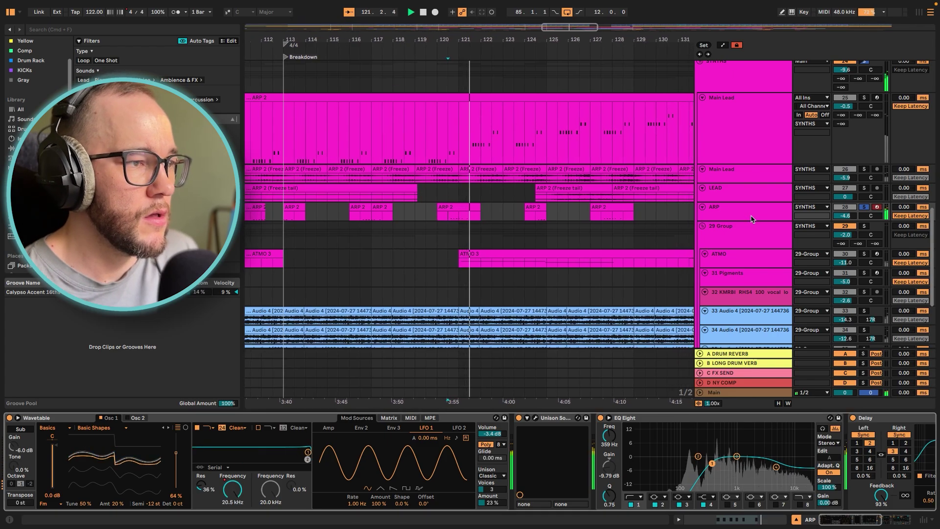
Show the automation lanes with Filter 1 Frequency on the ARP track, and stop playback
key("a")
left_click(718, 216)
left_click(744, 231)
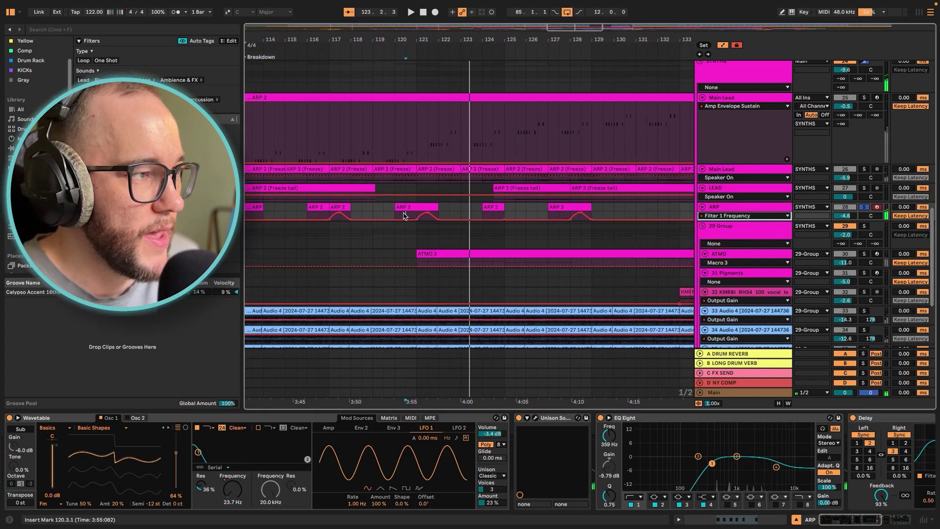
key("space")
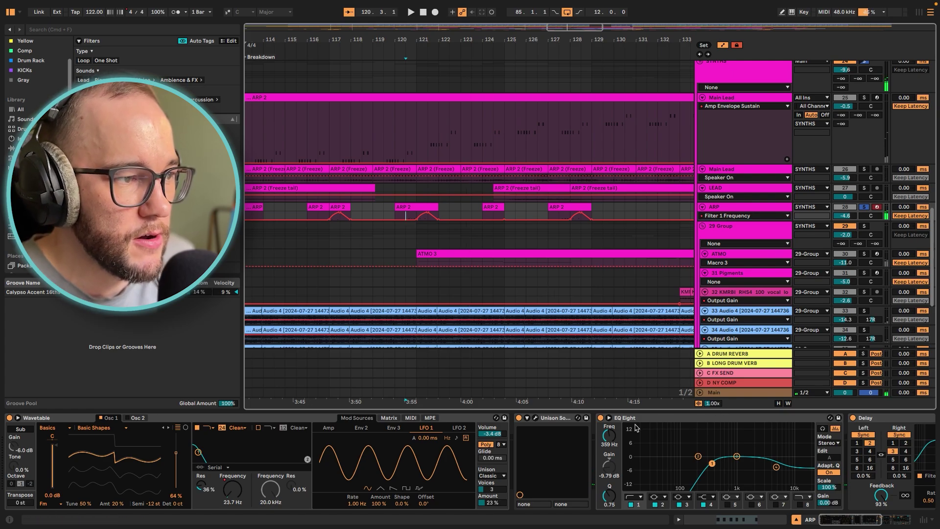
View the Unison Sound Doctor plug-in on the ARP track, audition the part with and without it, and close its window
mouse_move(867, 525)
left_mouse_down()
mouse_move(897, 524)
mouse_move(862, 522)
left_mouse_up()
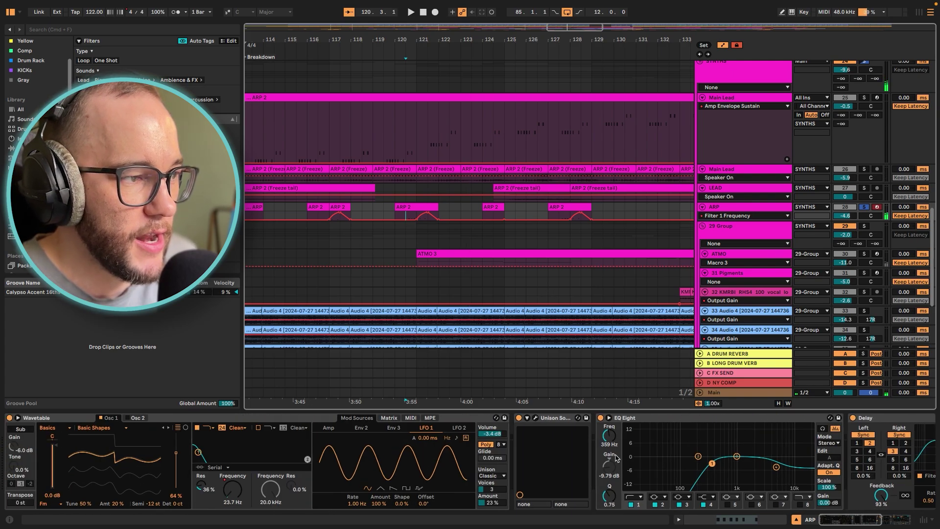
left_click(536, 418)
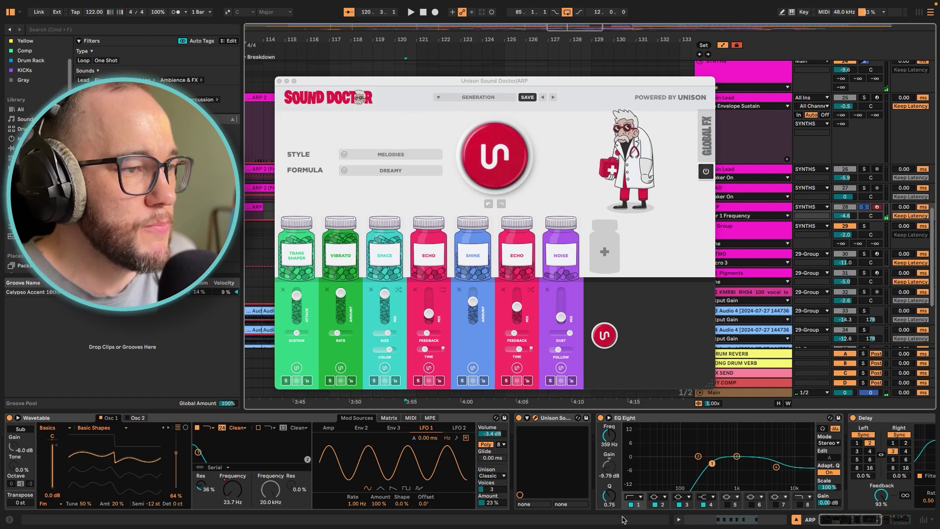
key("space")
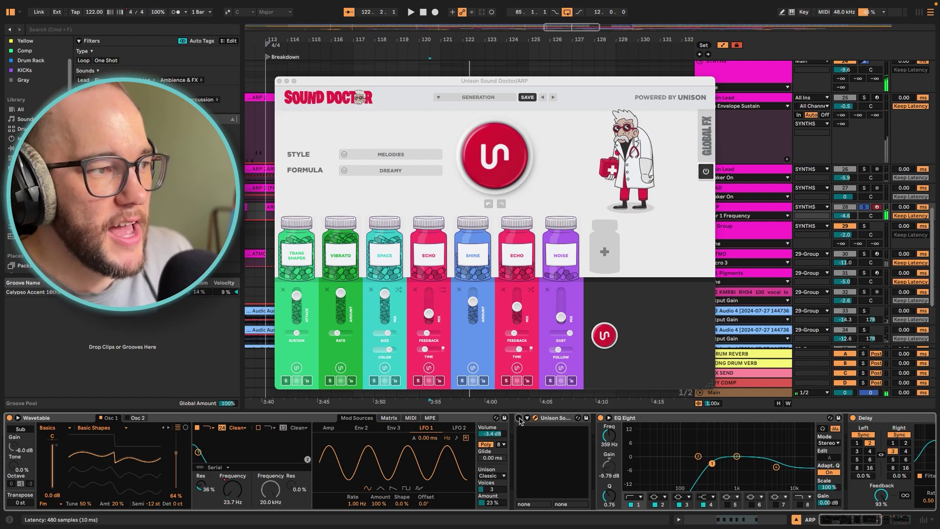
left_click(279, 80)
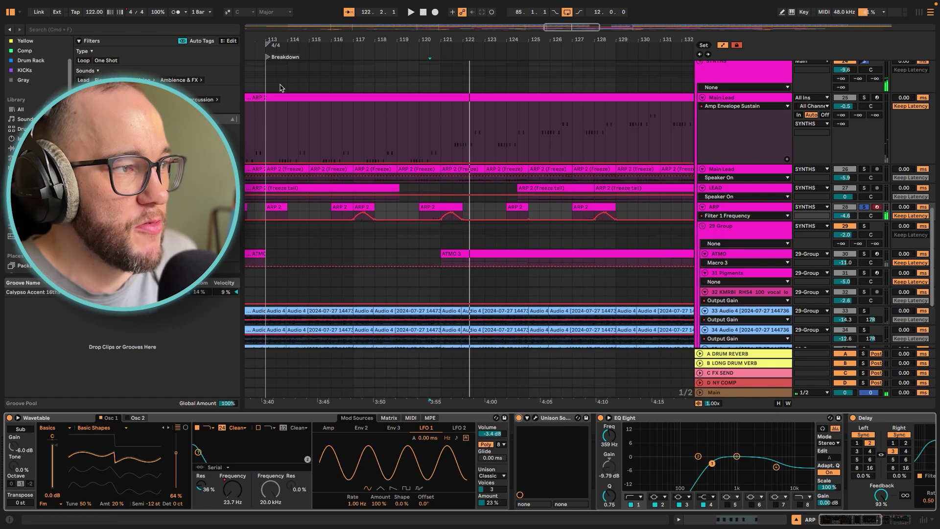
Bring up the 29 Group's devices and play the soloed ARP from bar 120 with its filter automation shown
left_click(494, 237)
key("space")
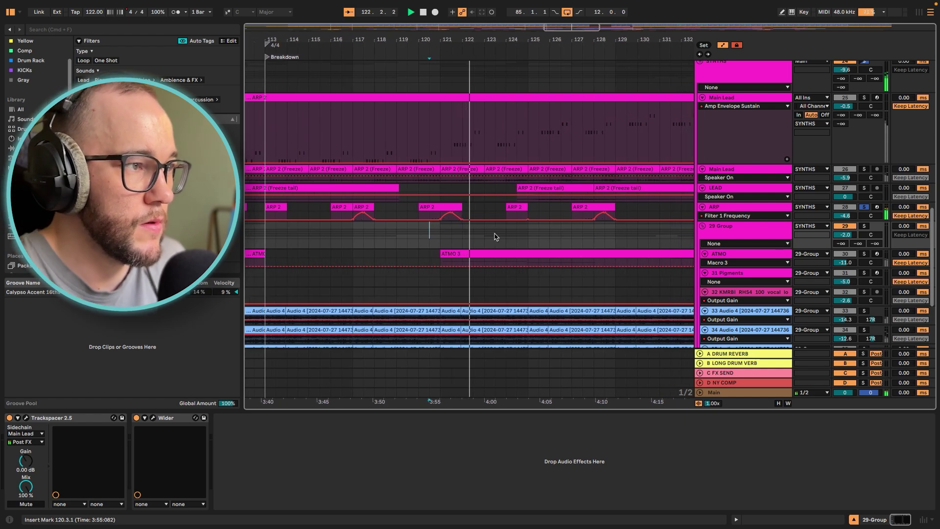
scroll(519, 240, "down", 3)
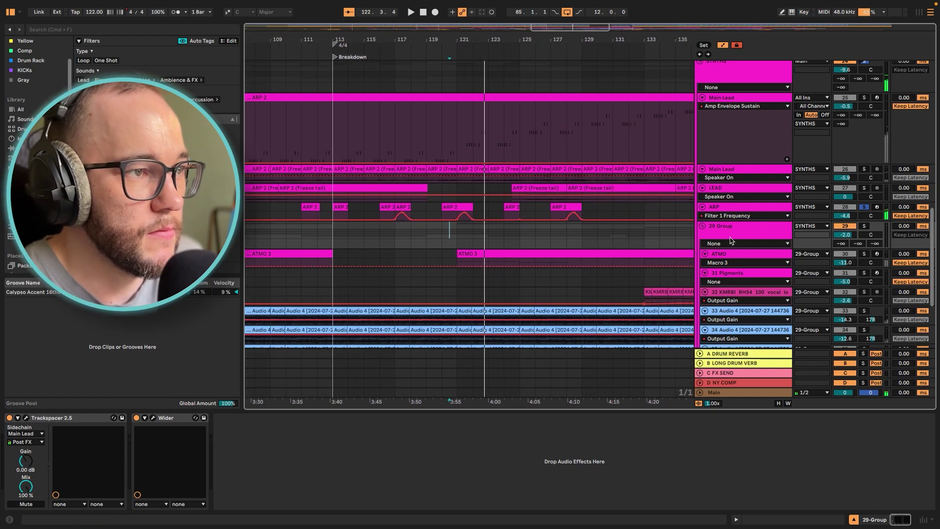
Solo the ATMO track and play it from bar 120 in the breakdown with the automation lanes hidden
left_click(864, 255)
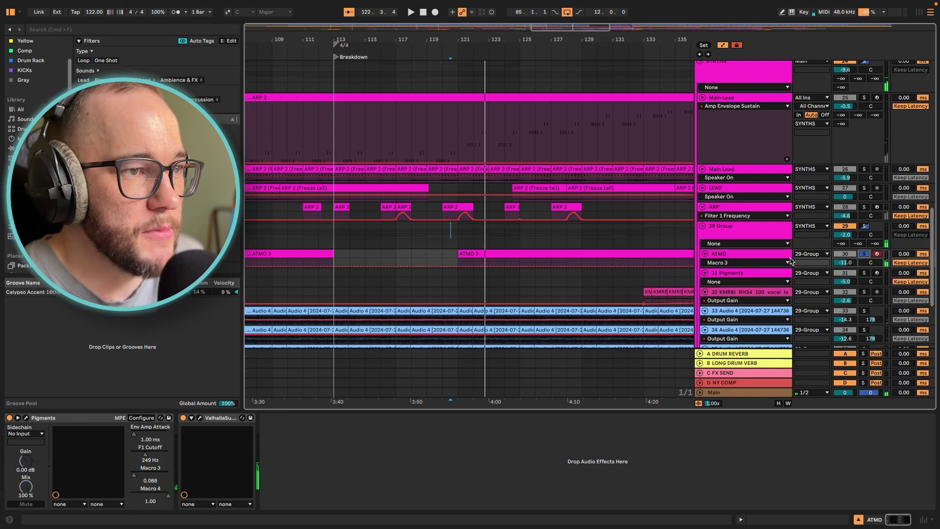
scroll(545, 246, "down", 3)
scroll(534, 248, "down", 1)
key("space")
key("a")
View the Pigments synth and the Valhalla plug-in on the ATMO track
double_click(766, 240)
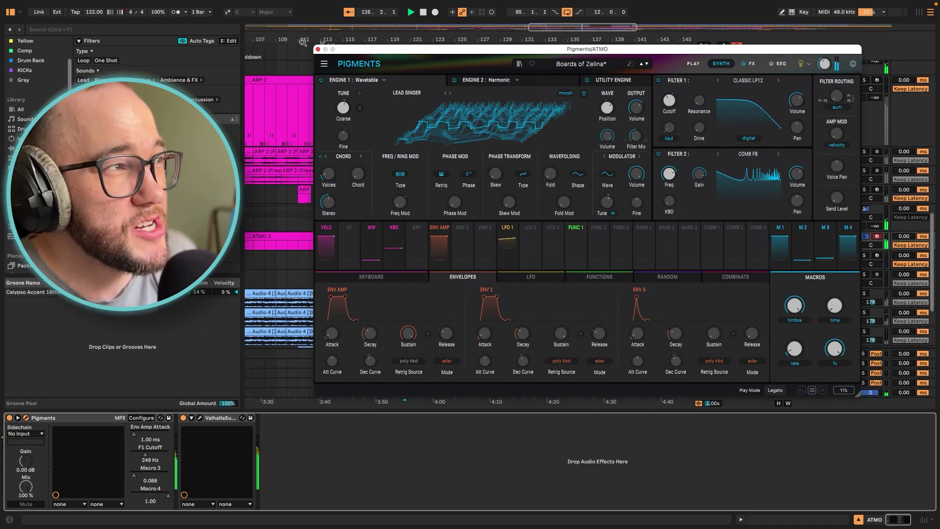
left_click(318, 49)
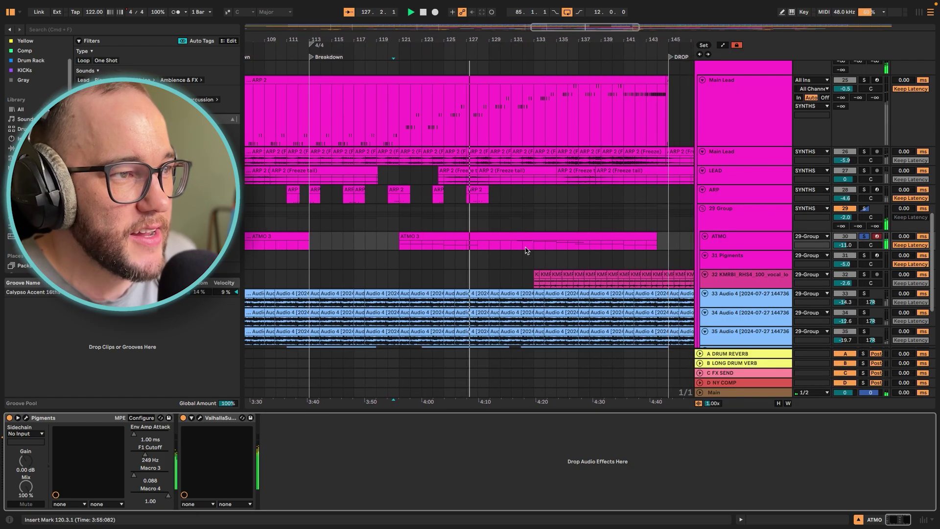
left_click(200, 418)
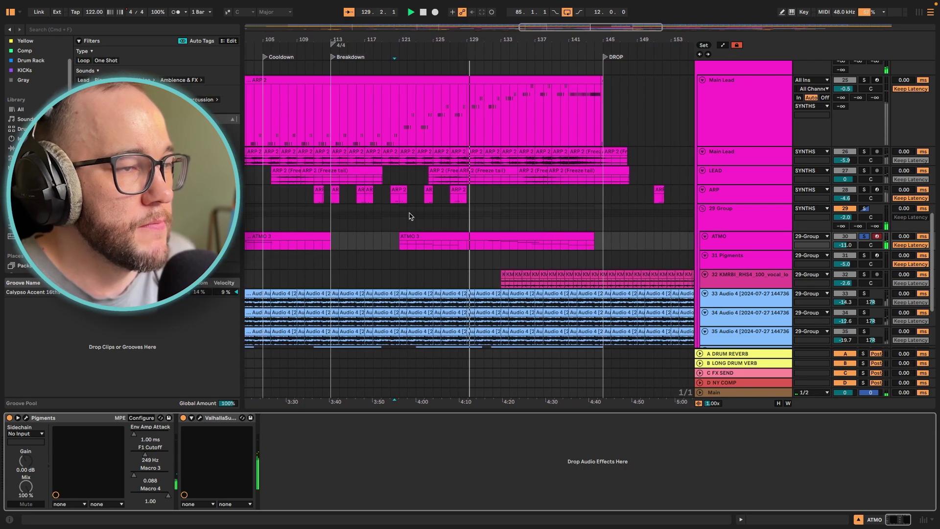
Solo the 32 KMRBI vocal loop track, play it from bar 139, and bring up its Delay and EQ Eight devices
left_click(531, 263)
left_click(525, 277)
scroll(525, 277, "down", 3)
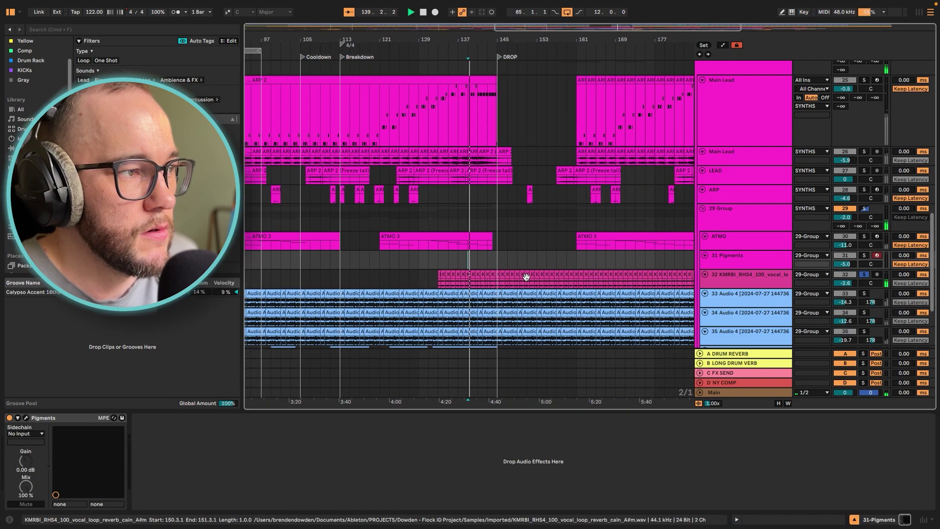
double_click(735, 275)
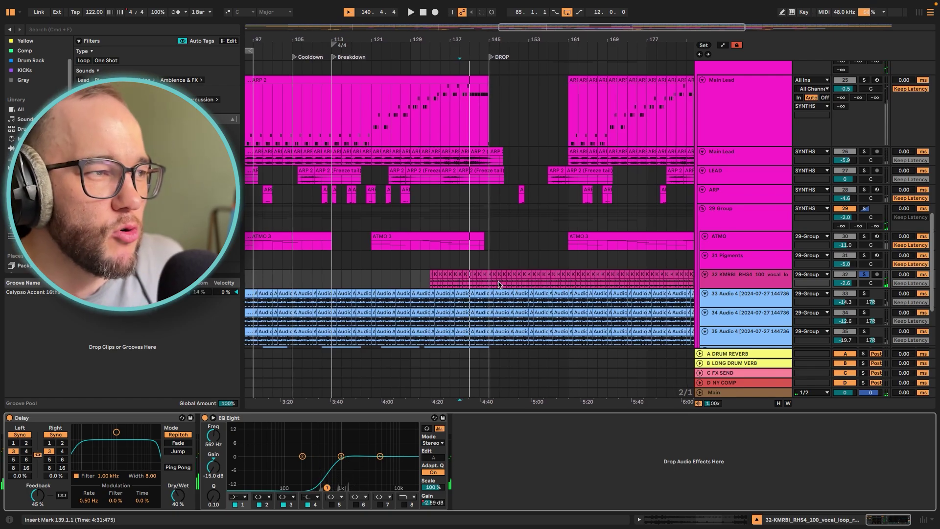
Extend the start of the chopped vocal clip at bar 142 back to about bar 122 on the KMRBI vocal loop track
left_click(479, 277)
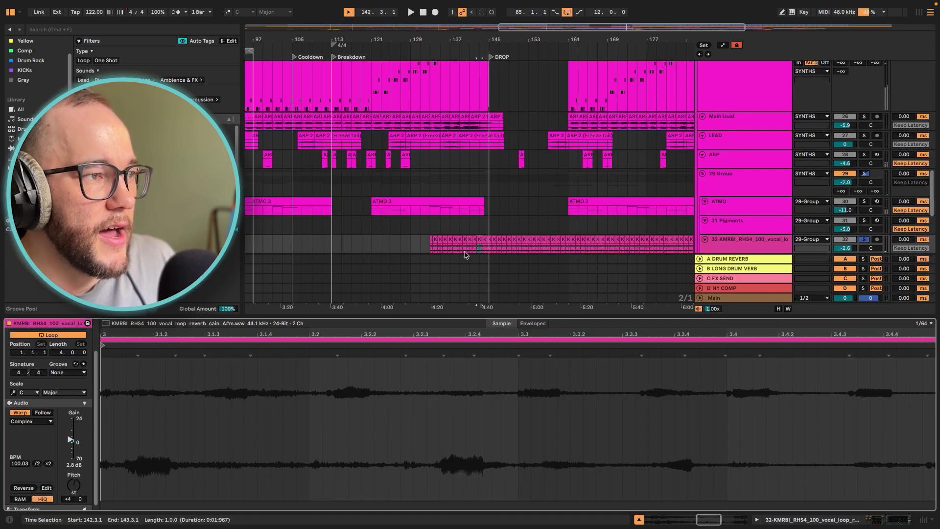
key("plus")
key("plus")
left_click_drag(477, 240, 235, 240)
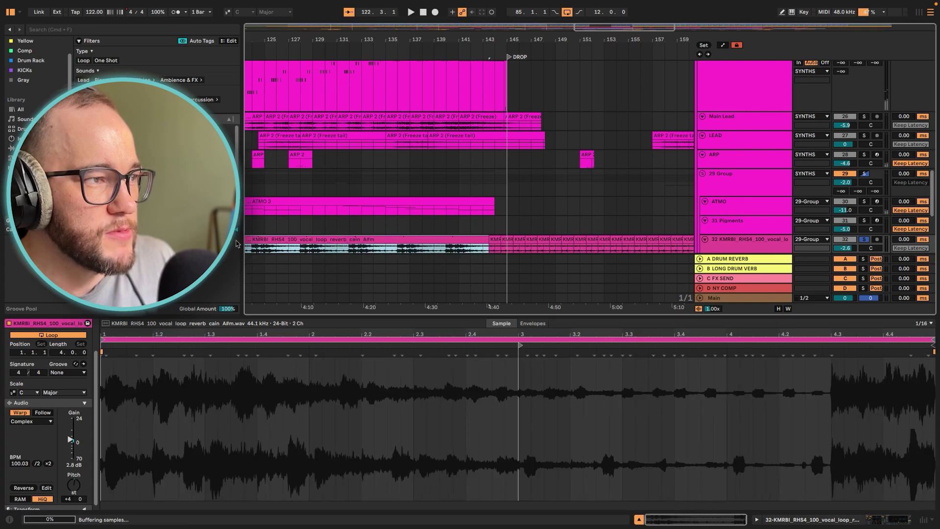
Play the extended vocal clip from bar 140 and undo the extension
left_click(446, 249)
key("space")
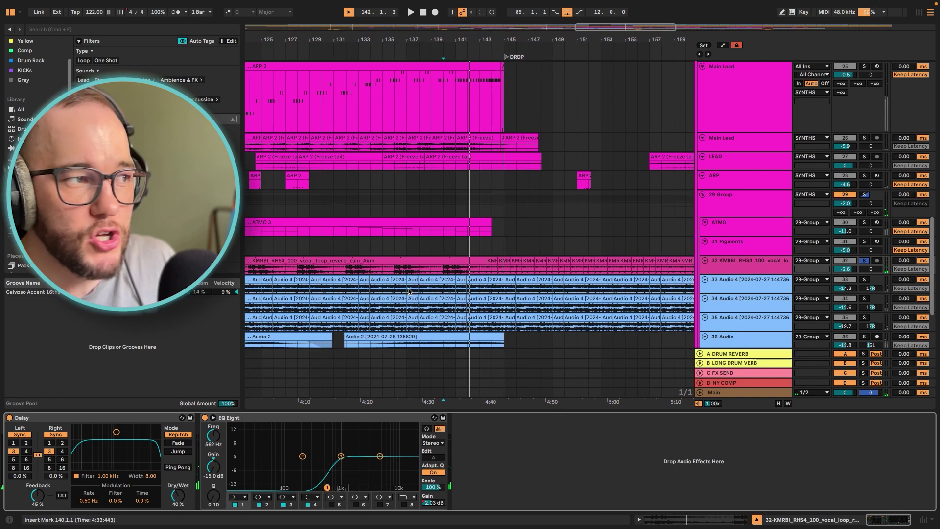
key("space")
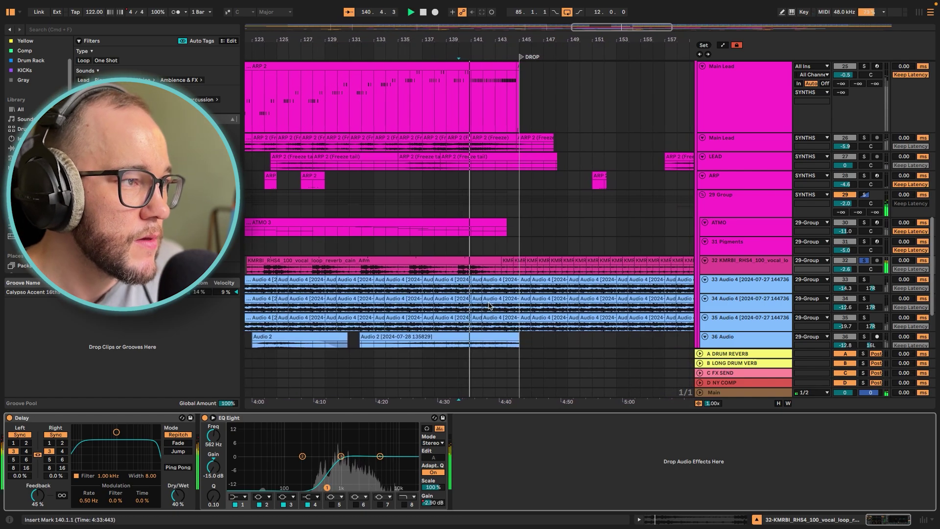
key("space")
key("super+z")
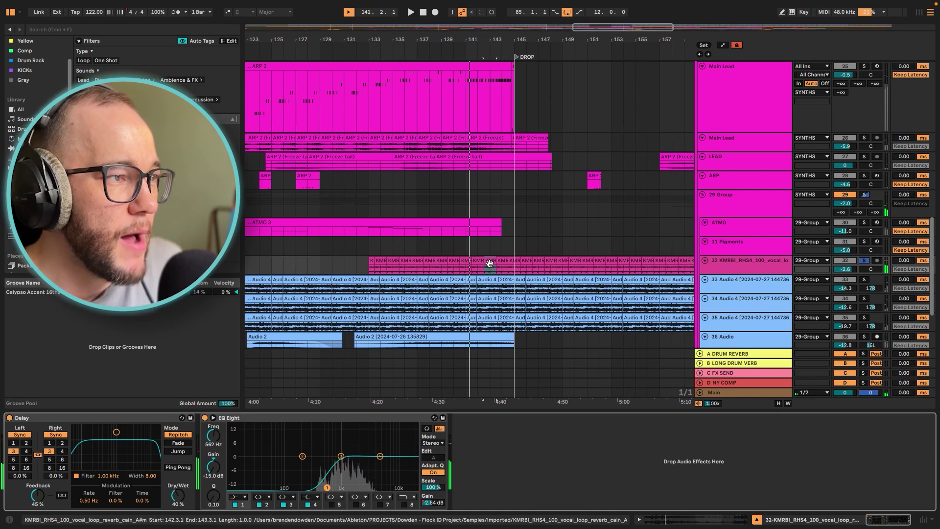
Play the chopped vocal clips from bar 133 on the soloed KMRBI track
left_click(378, 268)
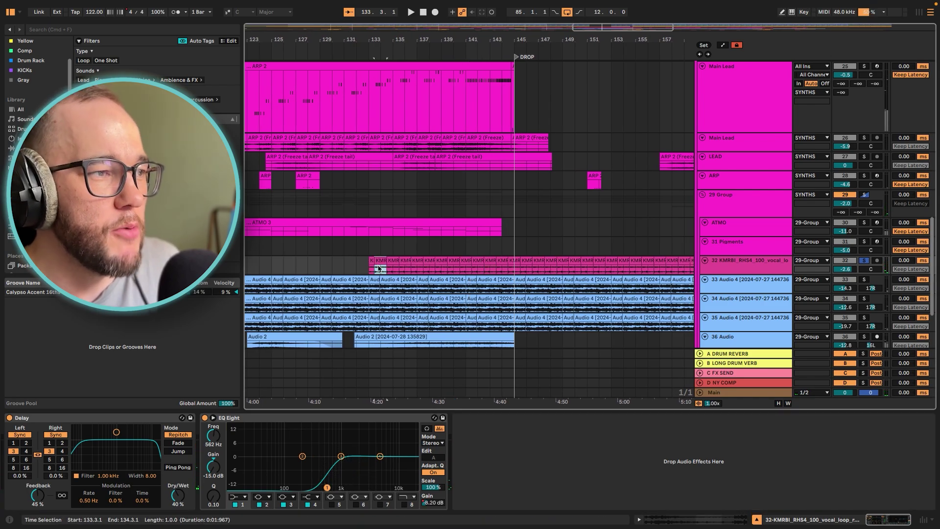
key("space")
scroll(509, 257, "down", 3)
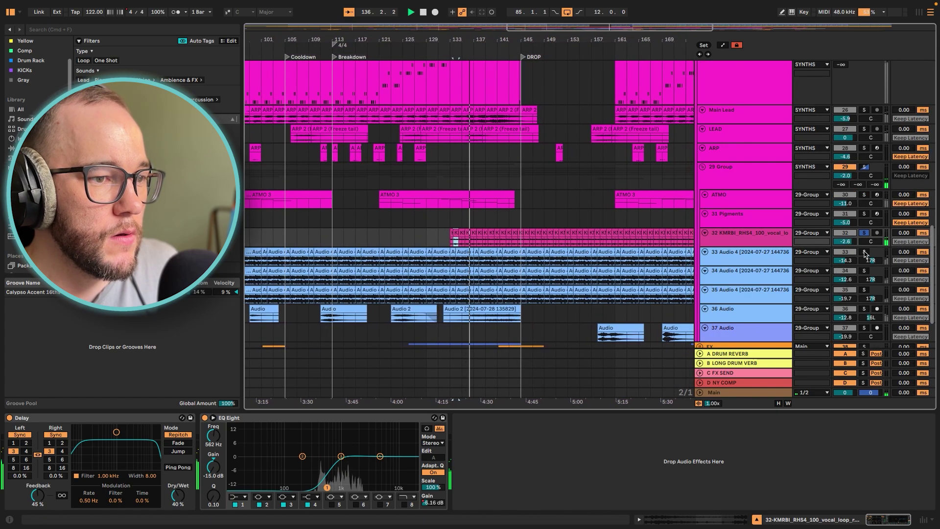
Solo the 33, 34 and 35 Audio 4 tracks cumulatively during playback, and switch the solo to 36 Audio alone
left_click(864, 253)
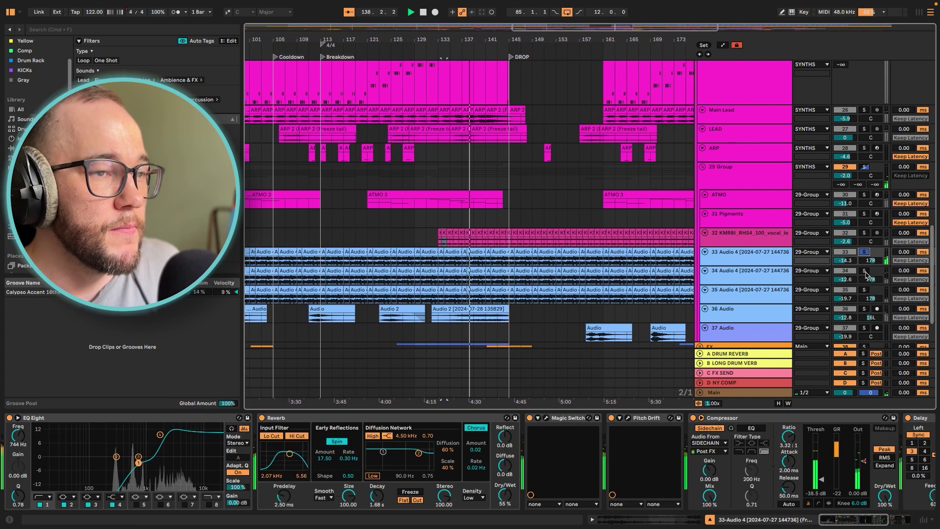
left_click(865, 271)
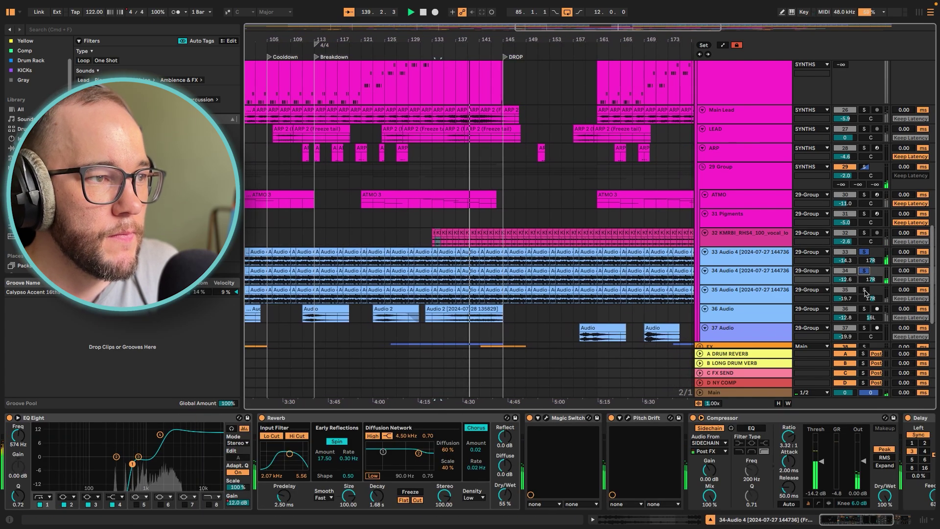
left_click(864, 290)
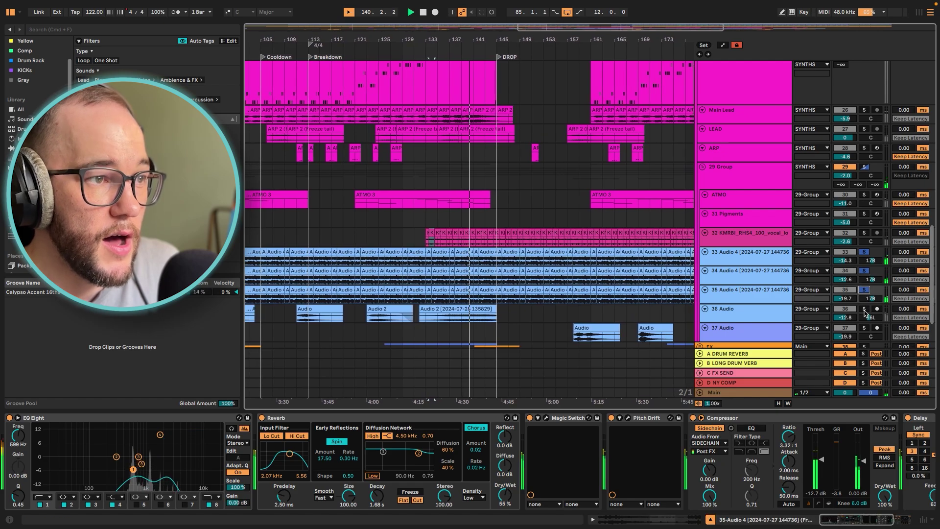
left_click(864, 309)
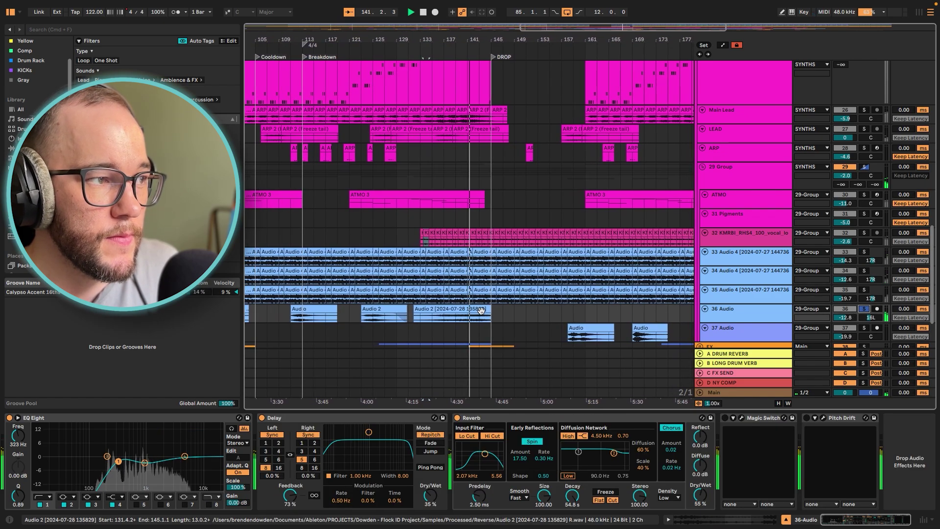
Solo the 37 Audio track and play its clip from bar 159 in the drop
scroll(547, 309, "down", 4)
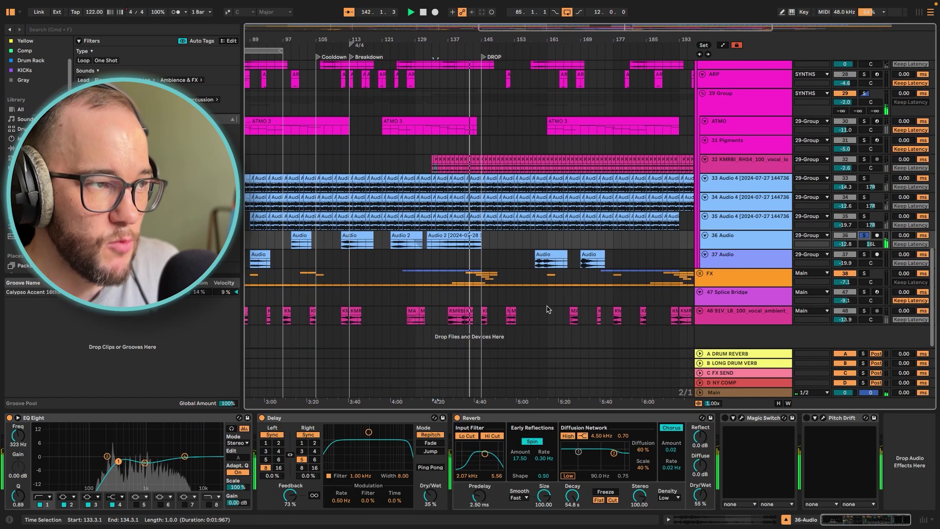
left_click(537, 263)
key("space")
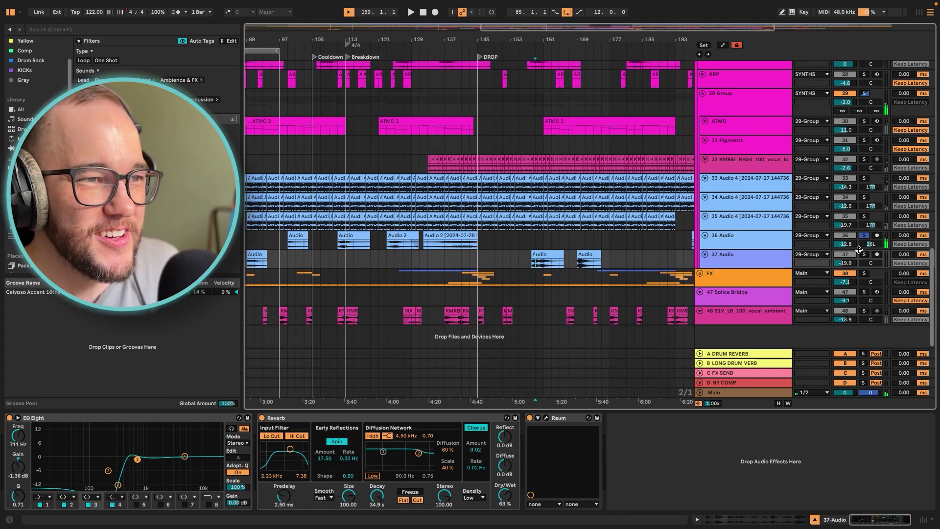
key("space")
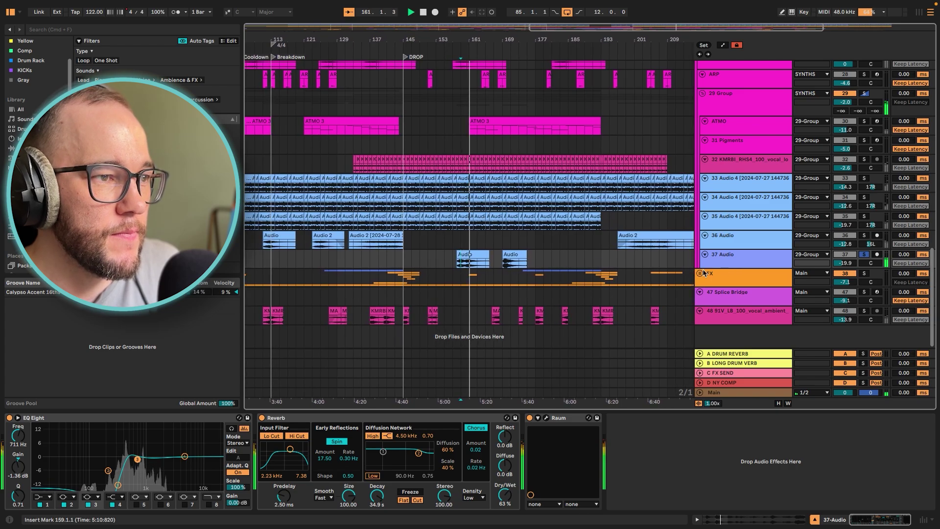
Solo the 48 91V_LB_100_vocal_ambient track and play its clips from bar 167
left_click(761, 317)
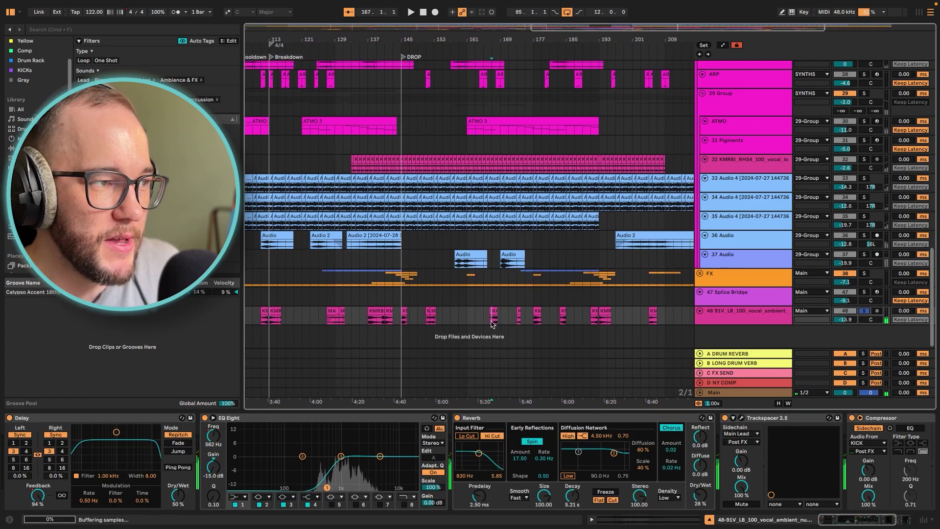
key("plus")
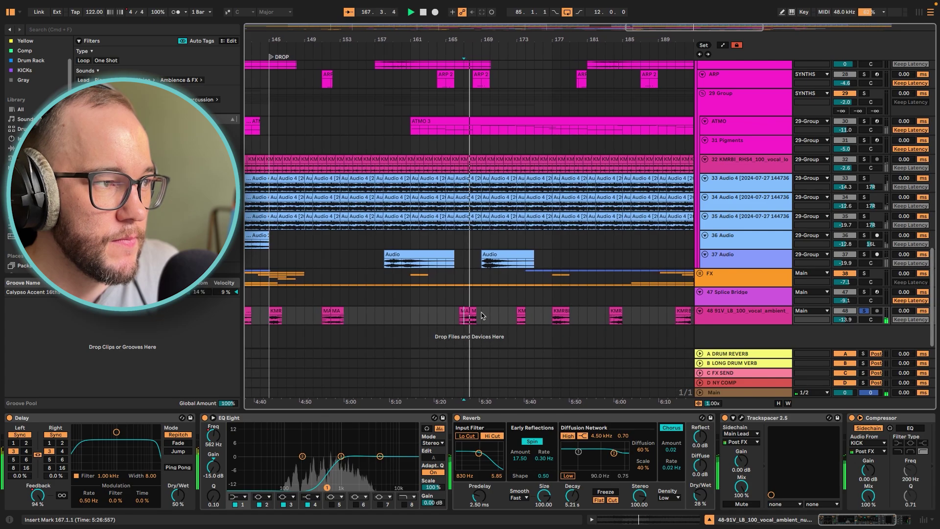
key("minus")
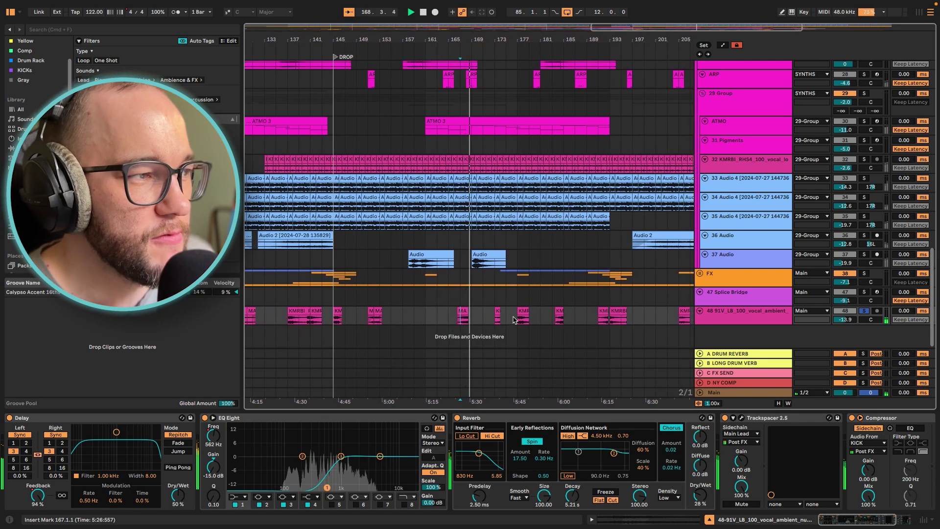
Inspect the vocal clips at bars 177 and 193 in the sample view, and play the clips from bar 191
double_click(521, 315)
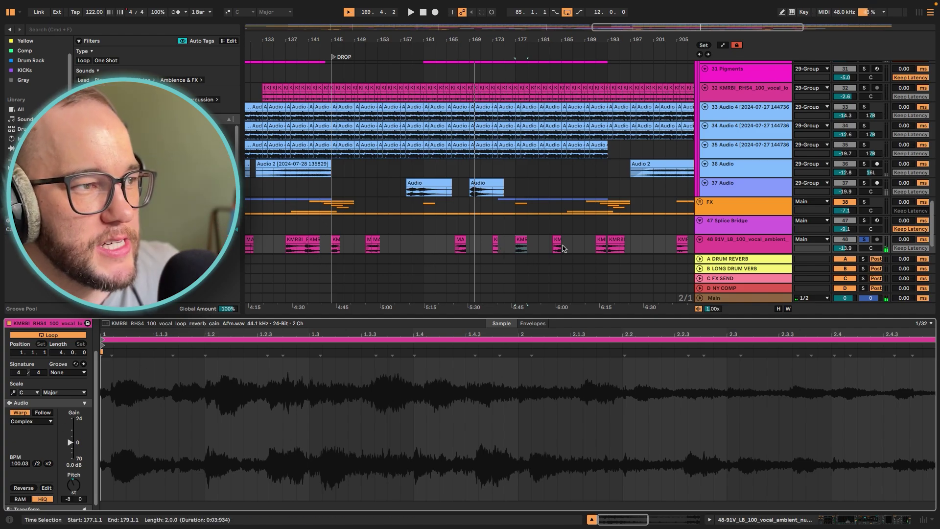
left_click(616, 246)
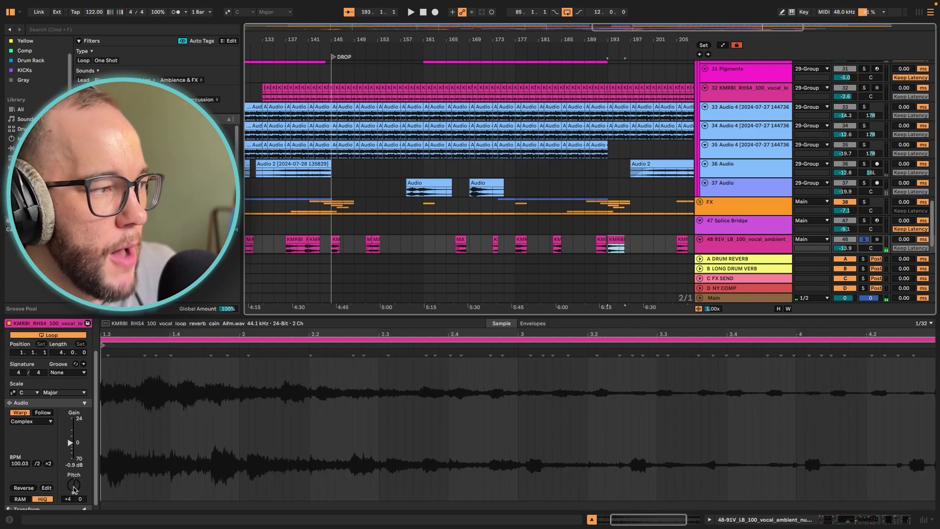
left_click(599, 248)
key("space")
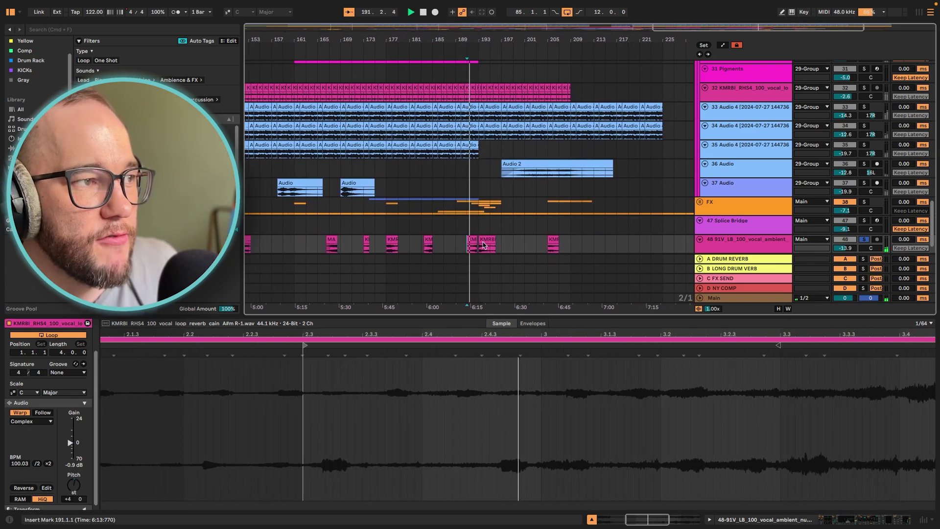
Bring up the devices of the 48 vocal ambient track while its clips play
scroll(480, 250, "up", 3)
scroll(479, 250, "up", 3)
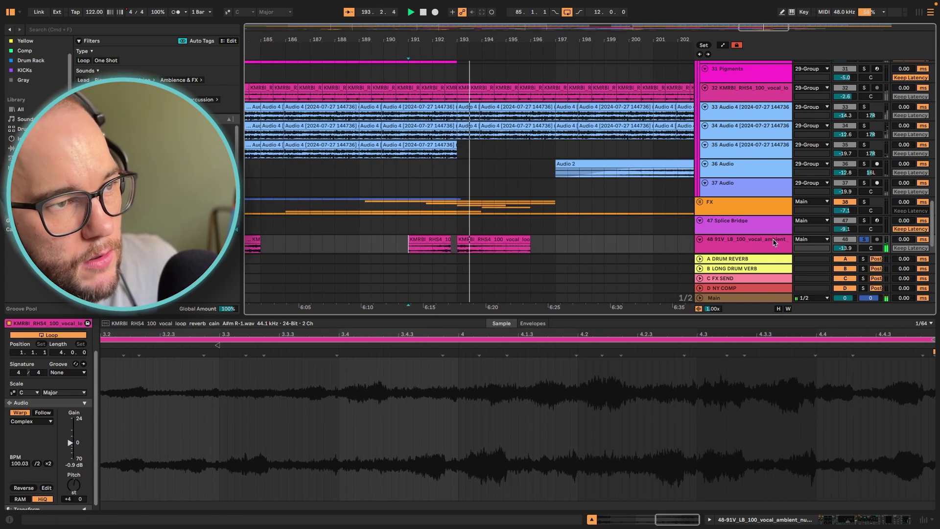
left_click(769, 242)
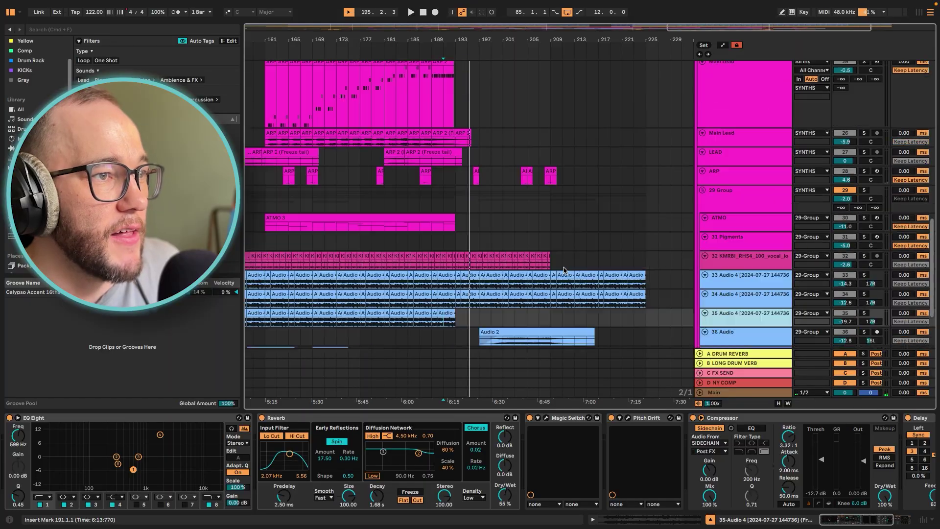
Play the full mix from bar 159 in the drop, with no track soloed, and review the drum and synth tracks
scroll(510, 256, "up", 5)
scroll(511, 259, "left", 2)
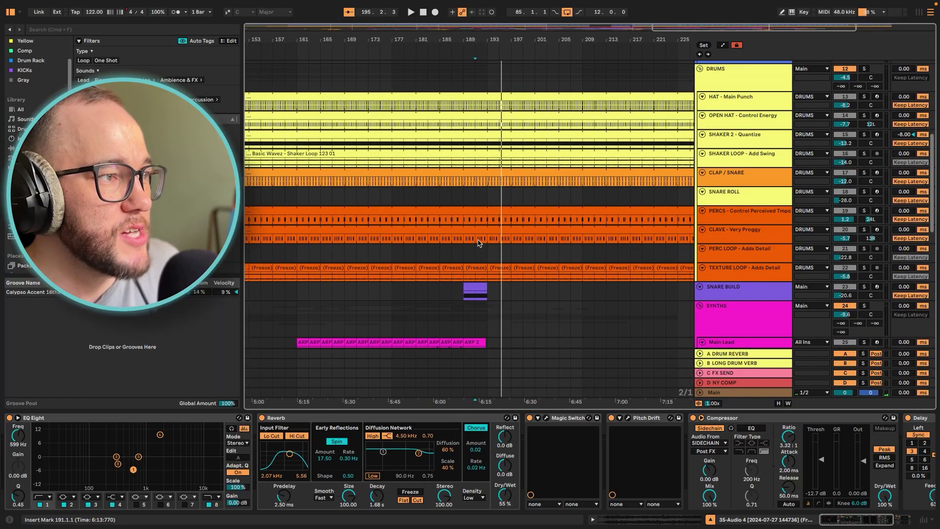
left_click(414, 198)
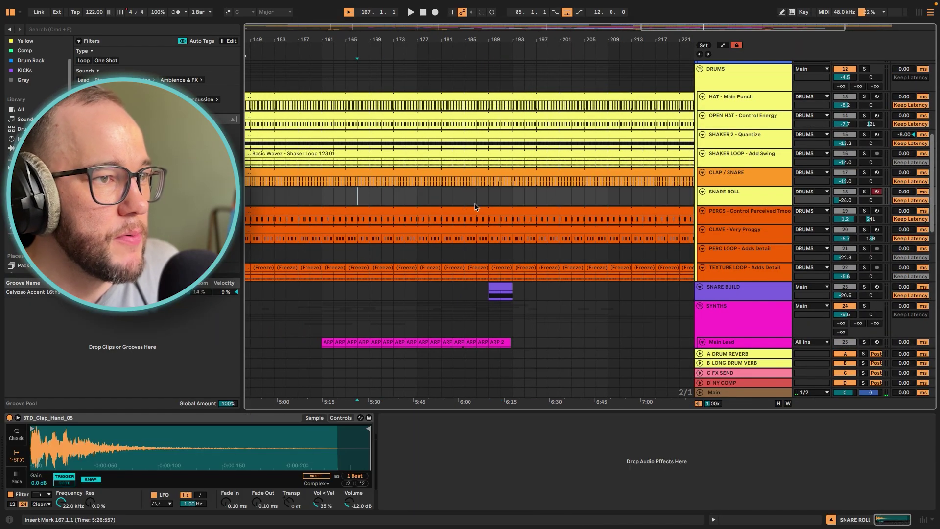
scroll(438, 194, "up", 1)
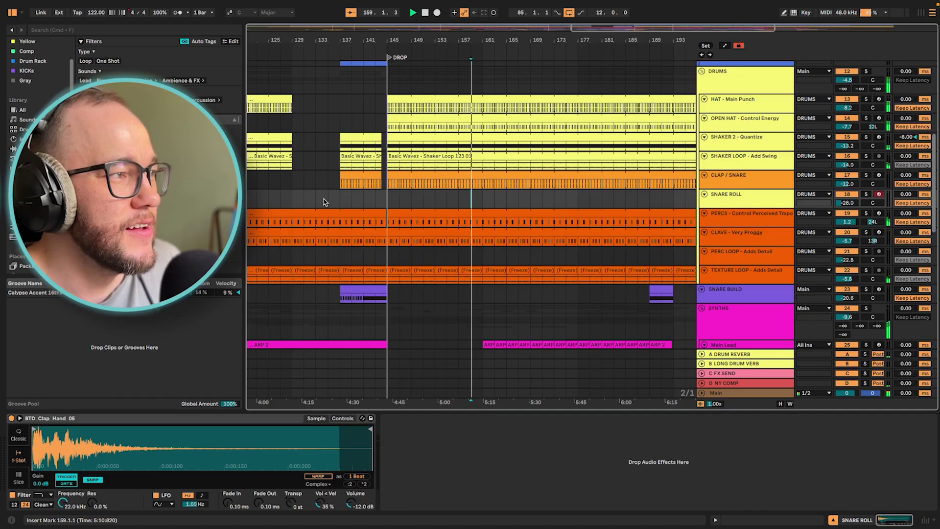
scroll(733, 278, "down", 5)
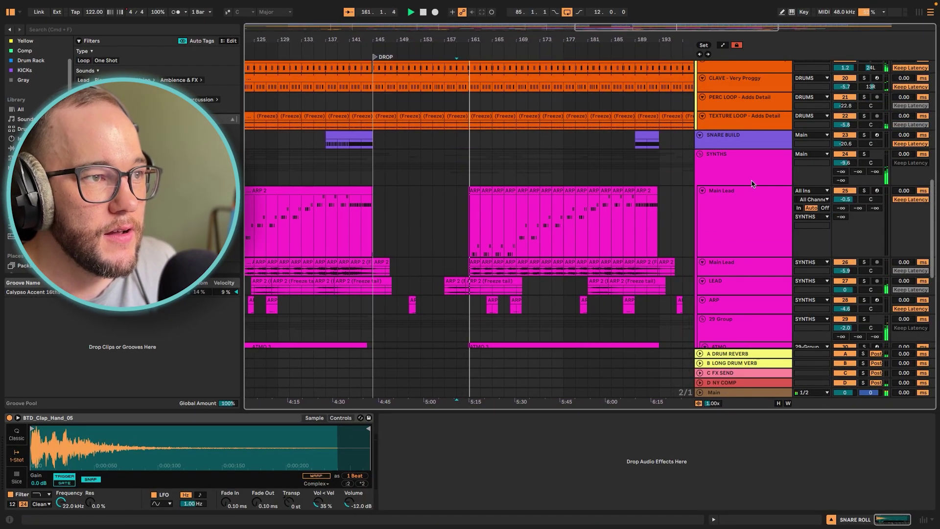
Deactivate the synth tracks from Main Lead through 37 Audio and play the drop from bar 159 without them
left_click(750, 204)
scroll(754, 235, "down", 7)
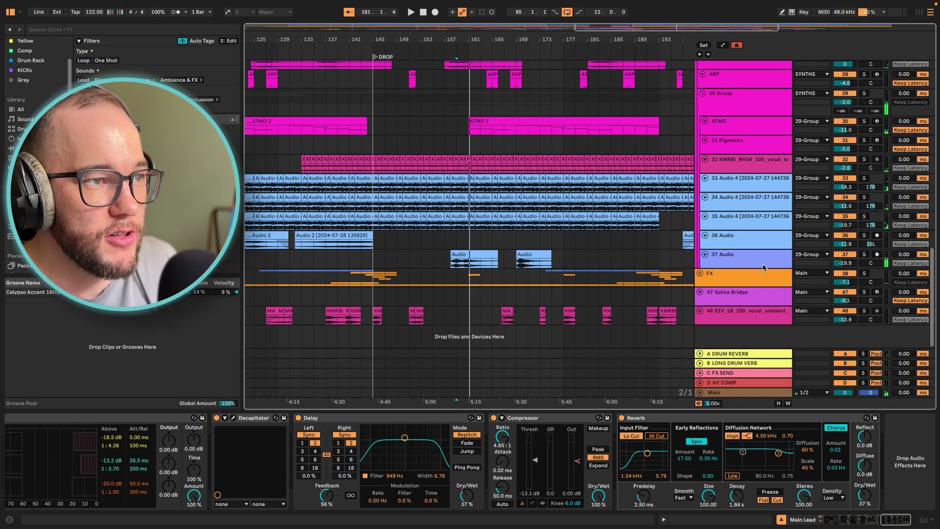
left_click(764, 267, "shift")
key("space")
scroll(520, 271, "up", 9)
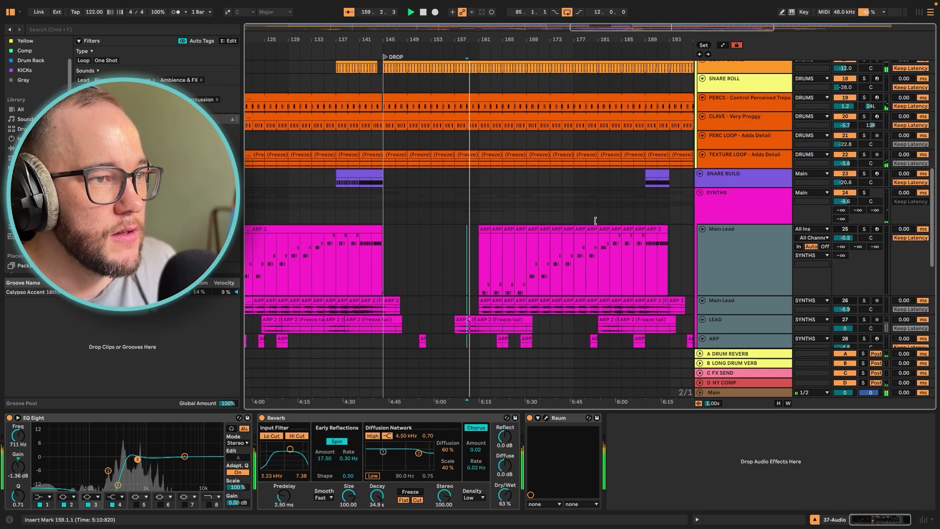
Reactivate the two Main Lead tracks, LEAD, ARP and the 29 Group one after another while the drop plays
left_click(734, 233)
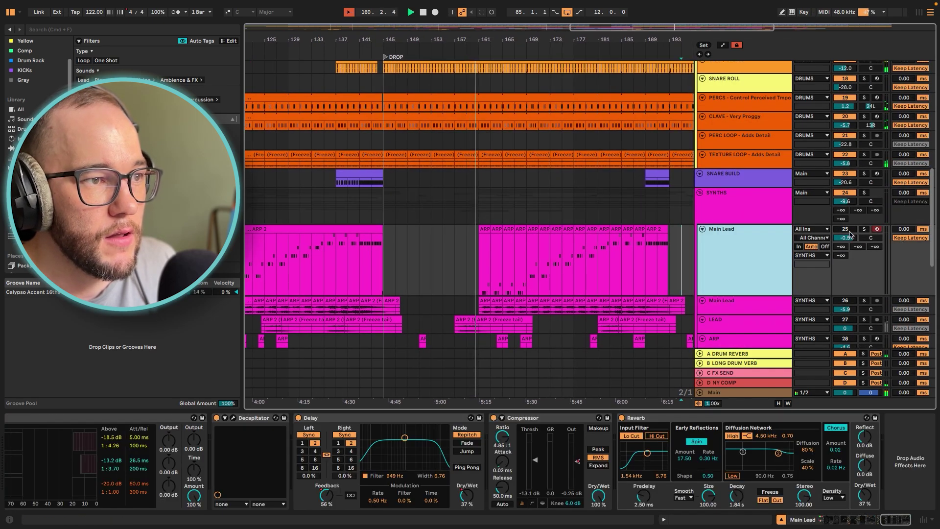
left_click(850, 231)
scroll(637, 273, "down", 1)
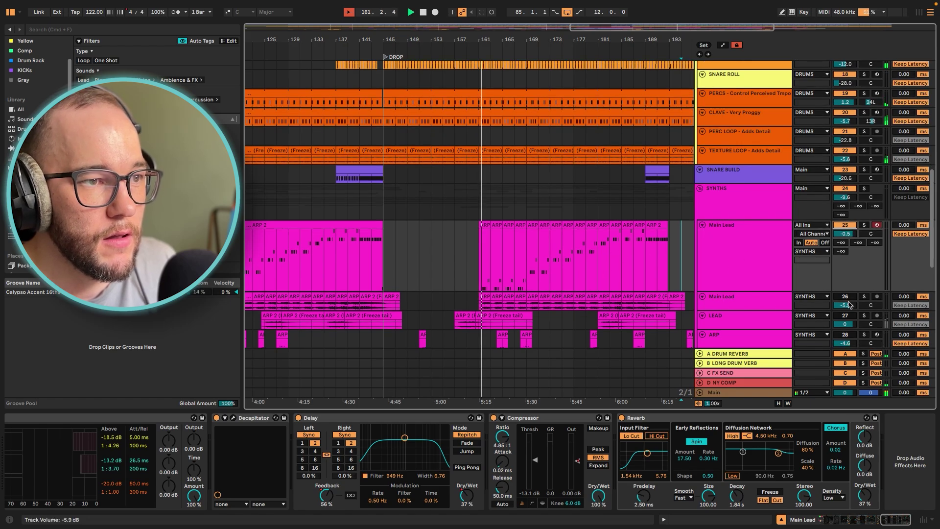
left_click(847, 298)
scroll(594, 263, "down", 1)
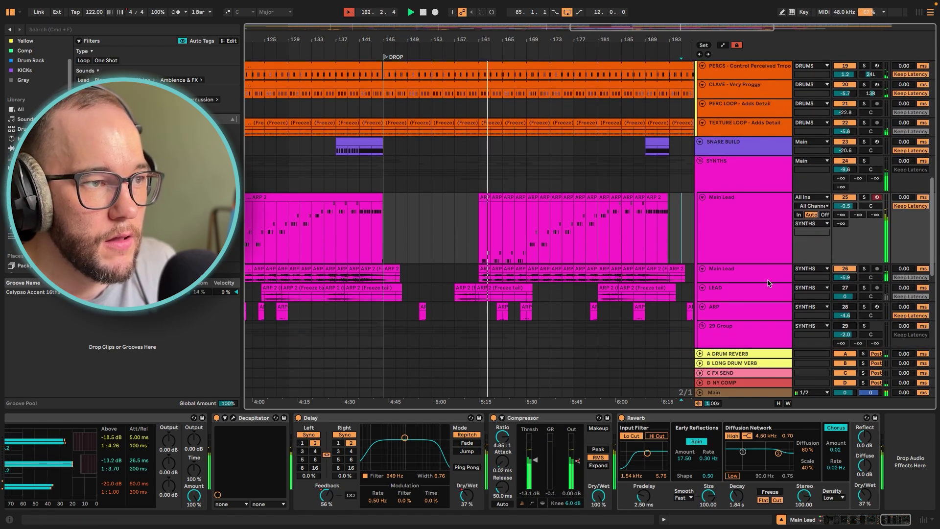
scroll(768, 280, "down", 1)
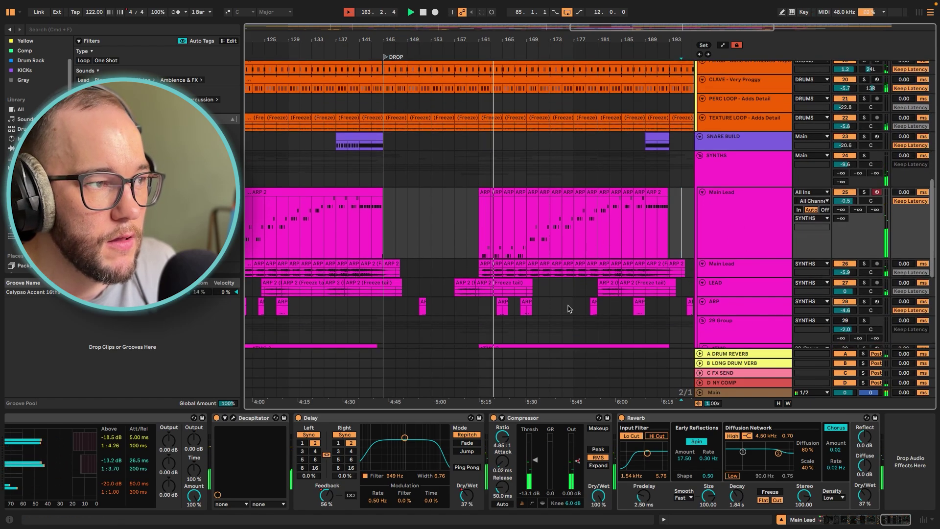
left_click(846, 320)
Reactivate the ATMO, vocal loop and audio tracks up to 37 Audio inside the 29 Group, leaving 31 Pigments off
scroll(560, 226, "down", 3)
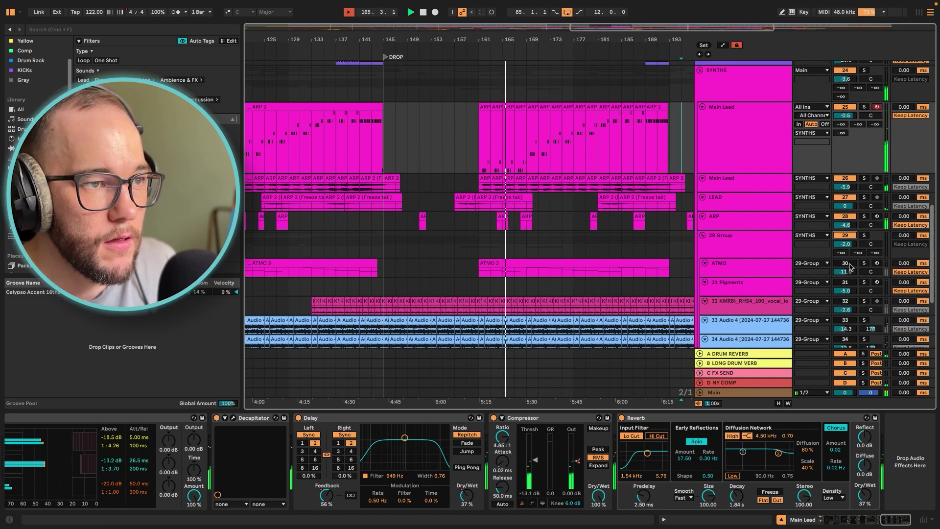
scroll(567, 266, "down", 3)
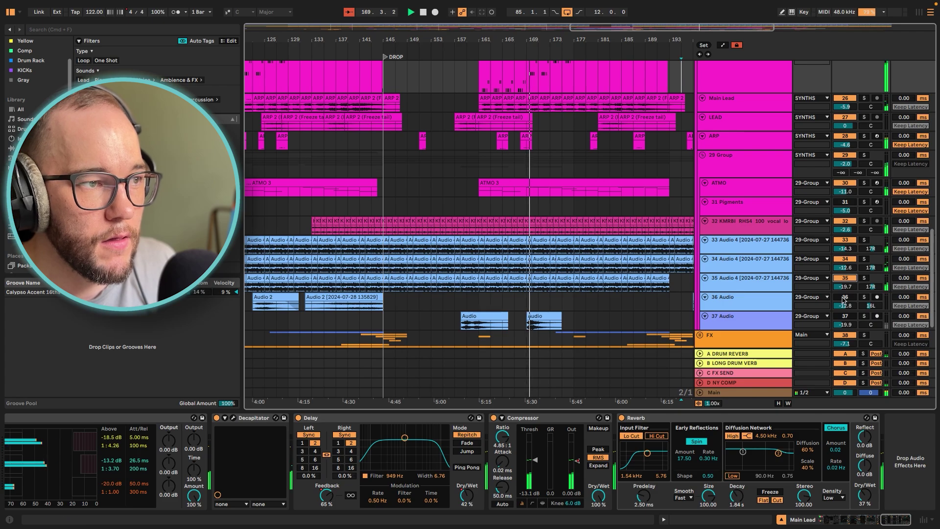
scroll(604, 274, "down", 2)
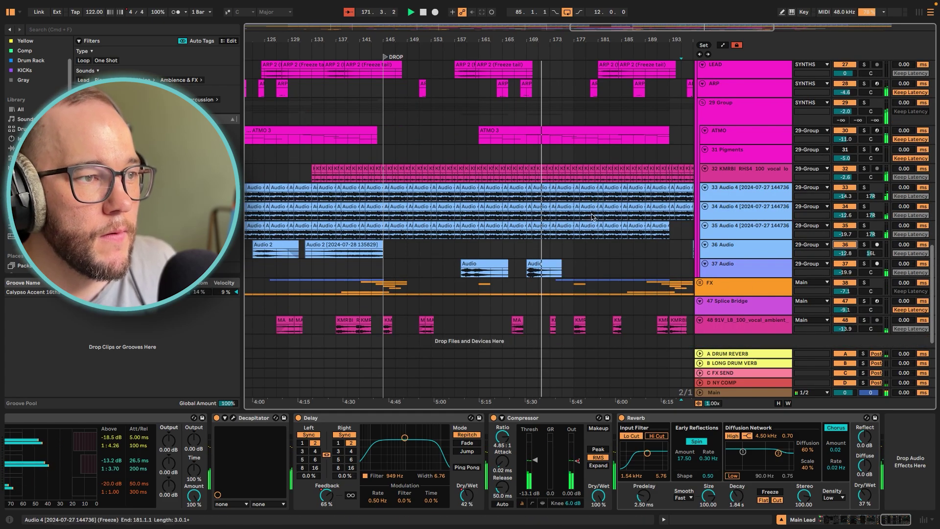
Restart playback of the layered mix from bar 189, at the second snare build
scroll(594, 217, "down", 4)
scroll(596, 223, "up", 10)
scroll(596, 223, "down", 7)
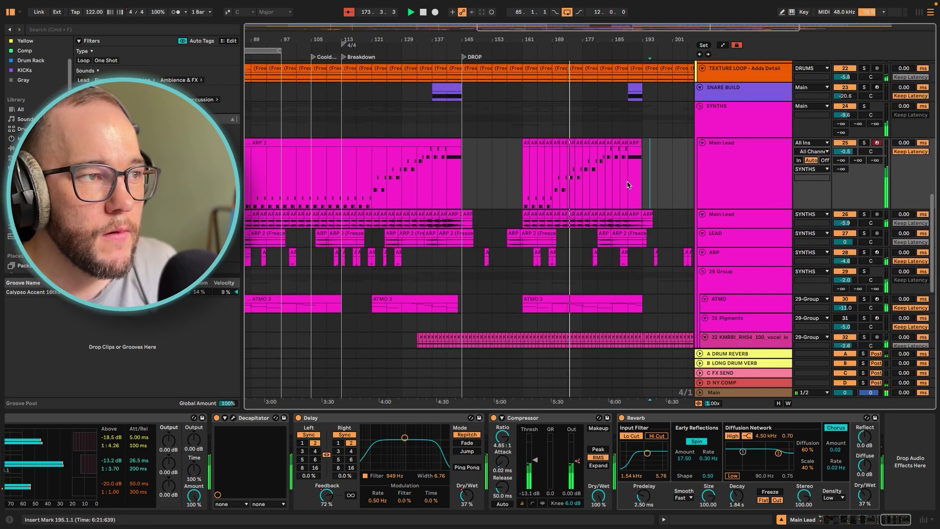
key("space")
key("space")
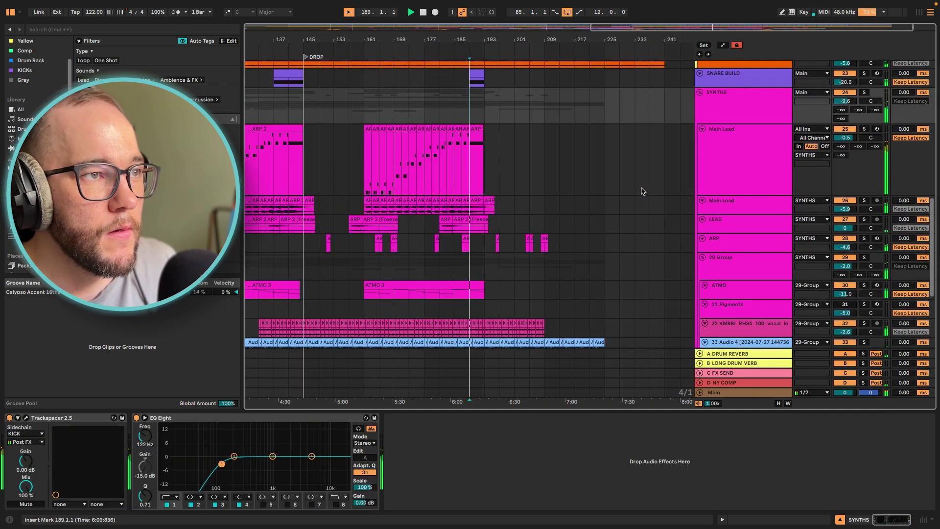
Examine the drum and synth clips around bar 193 as the mix plays through the end of the main lead
scroll(588, 187, "up", 4)
scroll(480, 264, "up", 4)
scroll(480, 269, "up", 9)
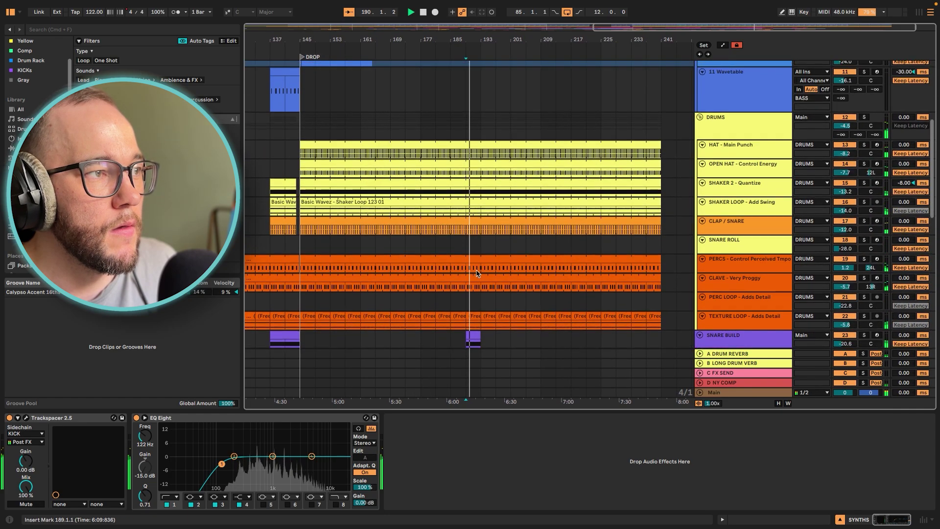
scroll(478, 267, "up", 3)
scroll(481, 263, "down", 18)
scroll(481, 254, "down", 2)
scroll(480, 229, "up", 6)
scroll(475, 205, "up", 3)
scroll(475, 205, "up", 3)
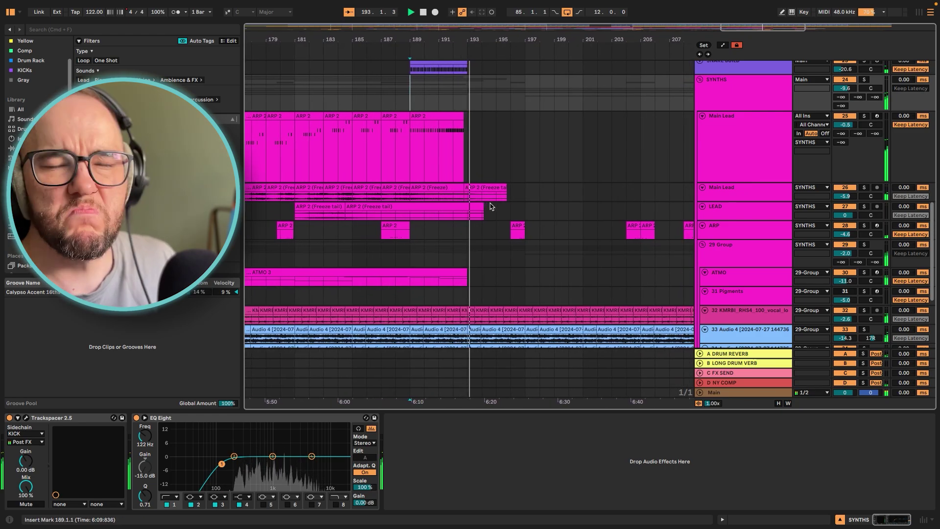
scroll(490, 207, "down", 5)
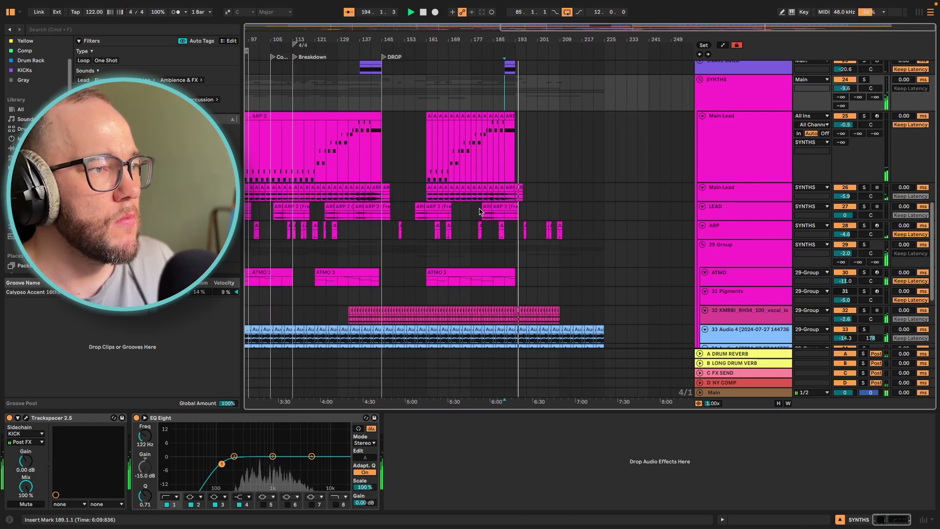
Unfold the FX group and examine its riser, impact and white noise clips around bar 193
scroll(527, 218, "down", 5)
left_click(699, 275)
scroll(500, 247, "down", 6)
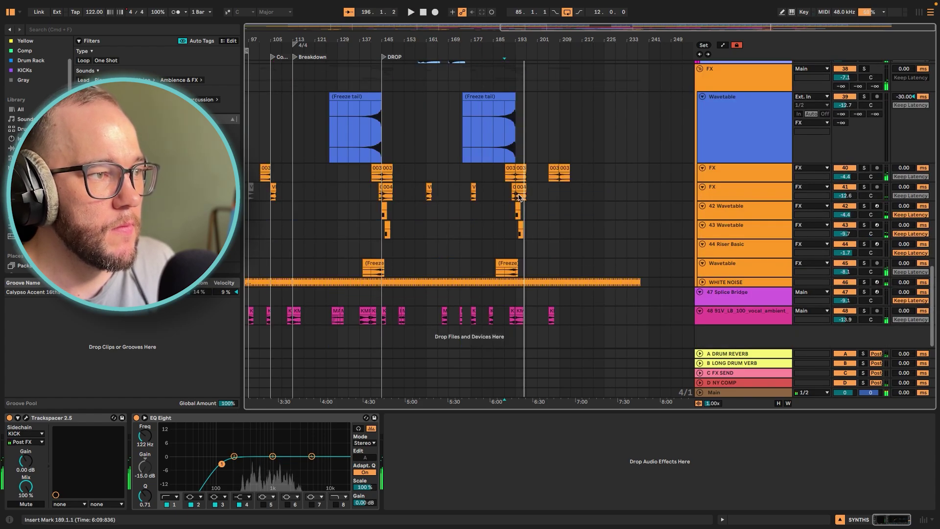
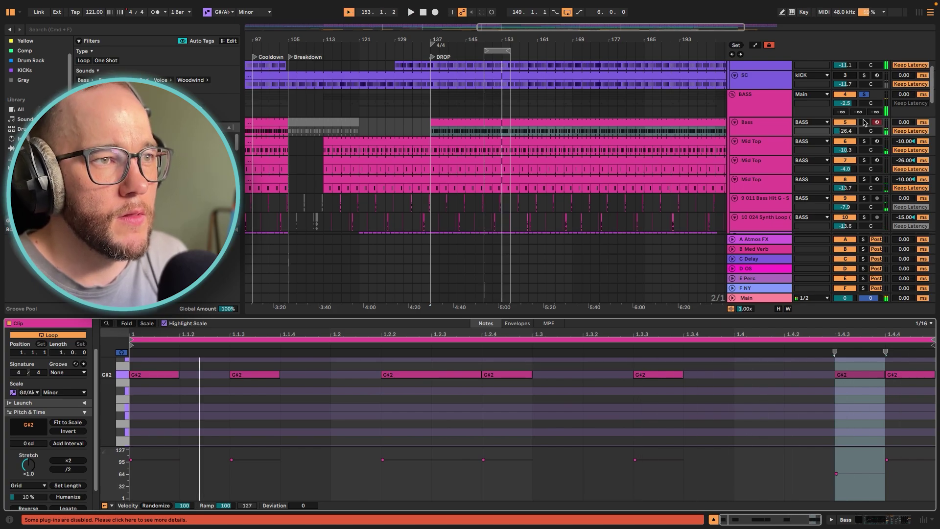
Solo the Bass track in the BASS group, play it from bar 137 and open its Serum synth
left_click(865, 122)
left_click(760, 130)
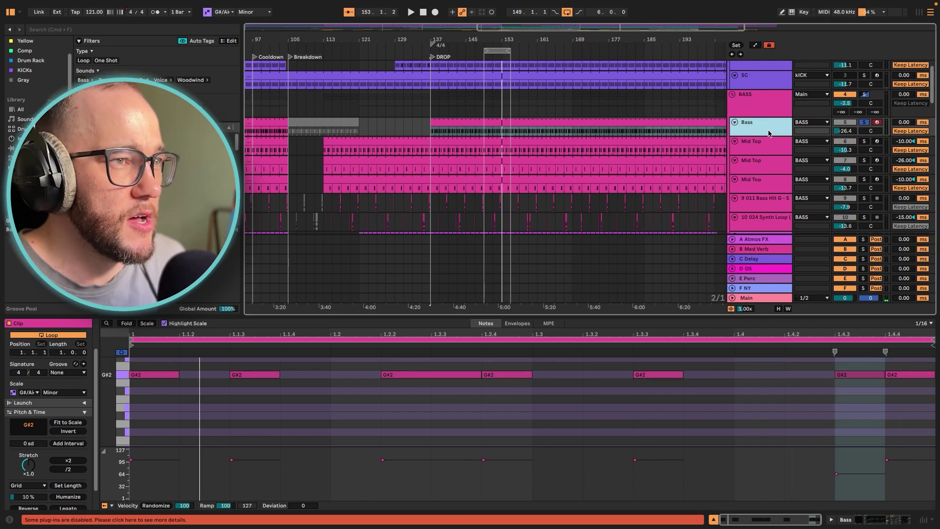
left_click(769, 133)
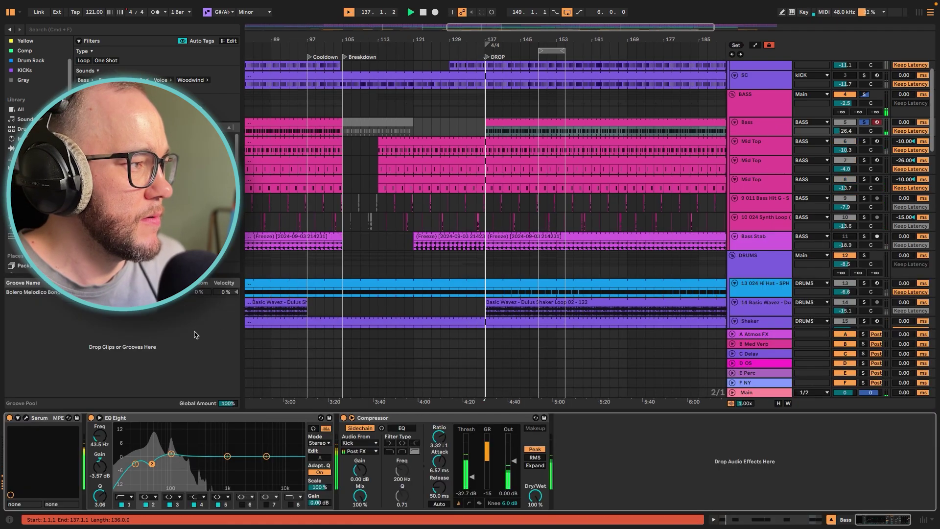
left_click(26, 417)
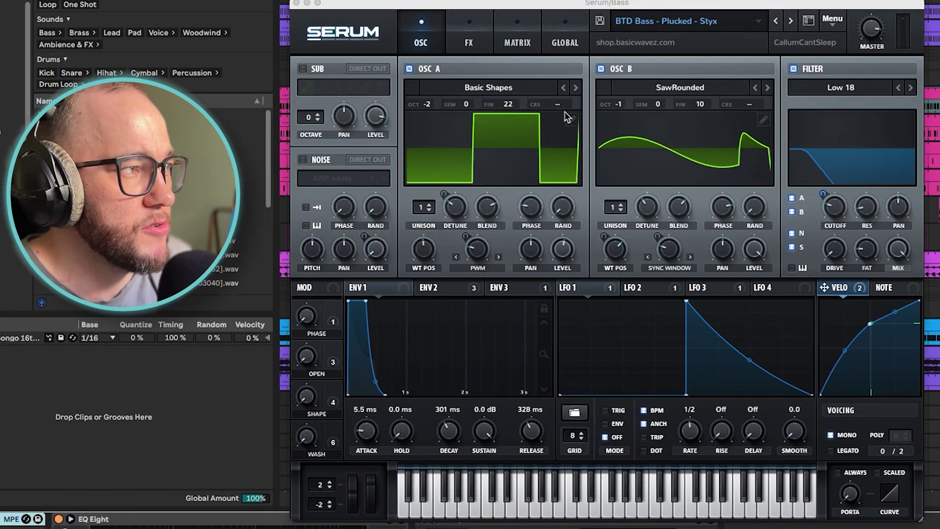
Audition oscillators A and B of the bass patch separately by switching each off and on, and close Serum
left_click(619, 69)
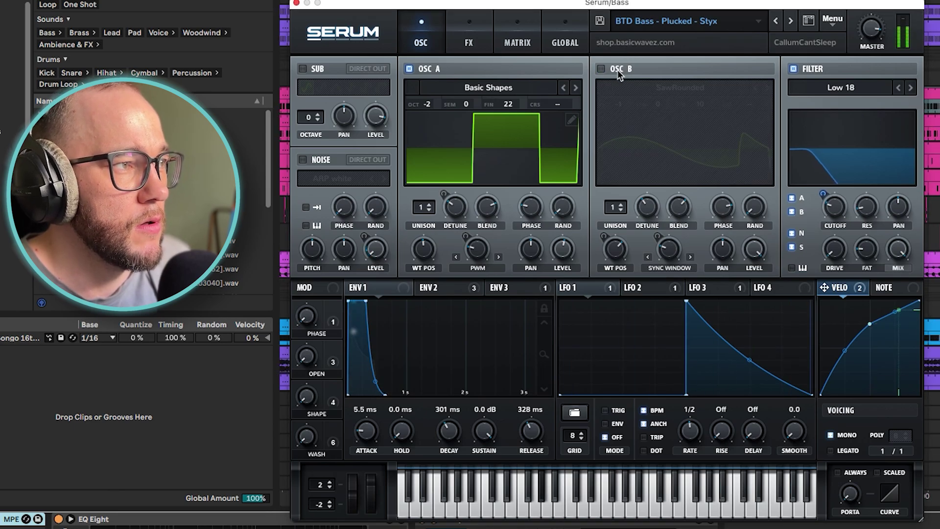
left_click(618, 69)
left_click(432, 70)
left_click(432, 69)
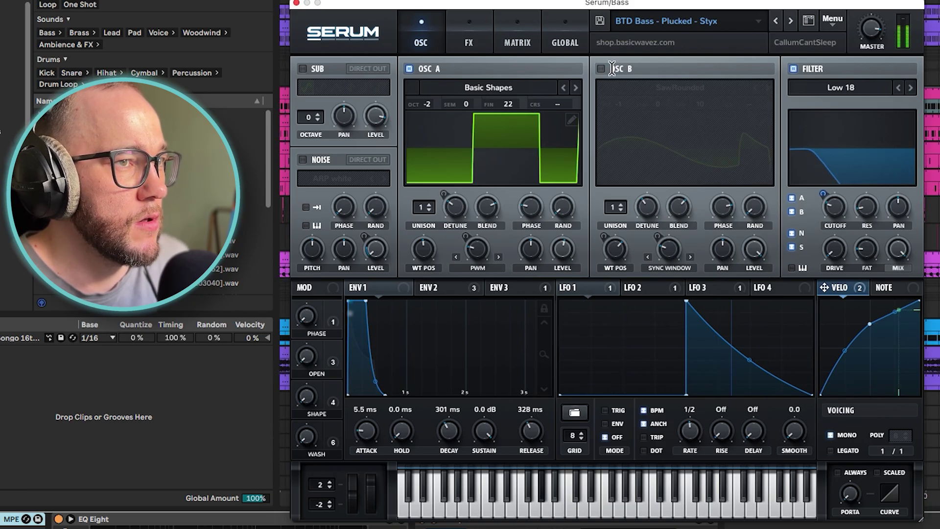
left_click(297, 2)
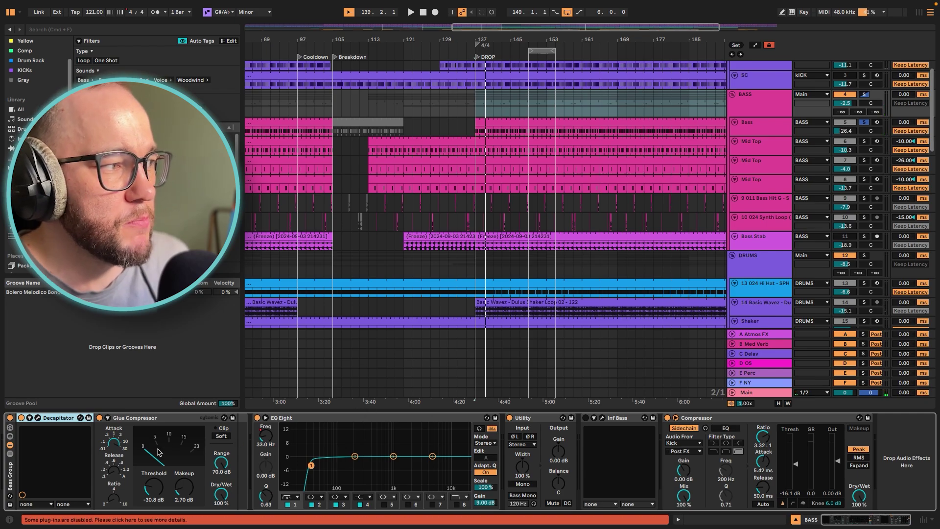
Inspect the BASS group's Decapitator, EQ Eight and sidechain Compressor, closing the Decapitator window after viewing it
left_click(38, 418)
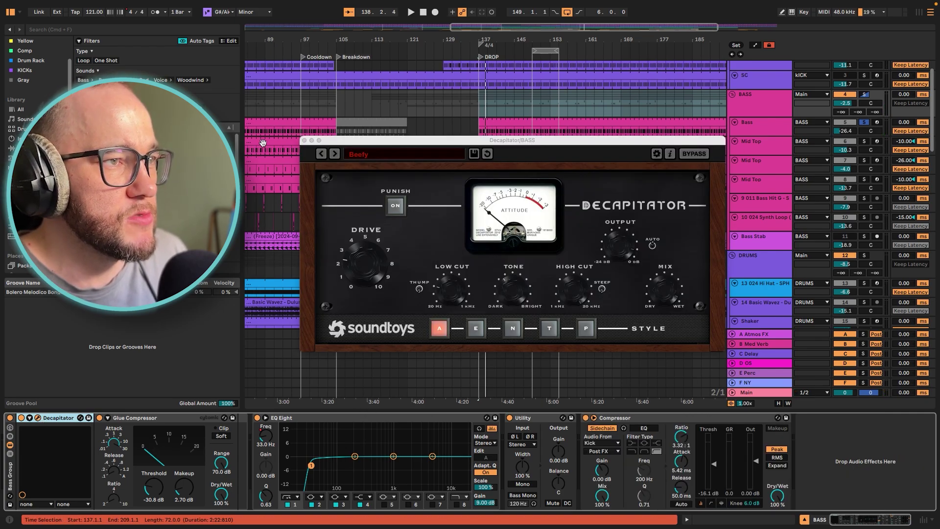
left_click(308, 141)
left_click(295, 422)
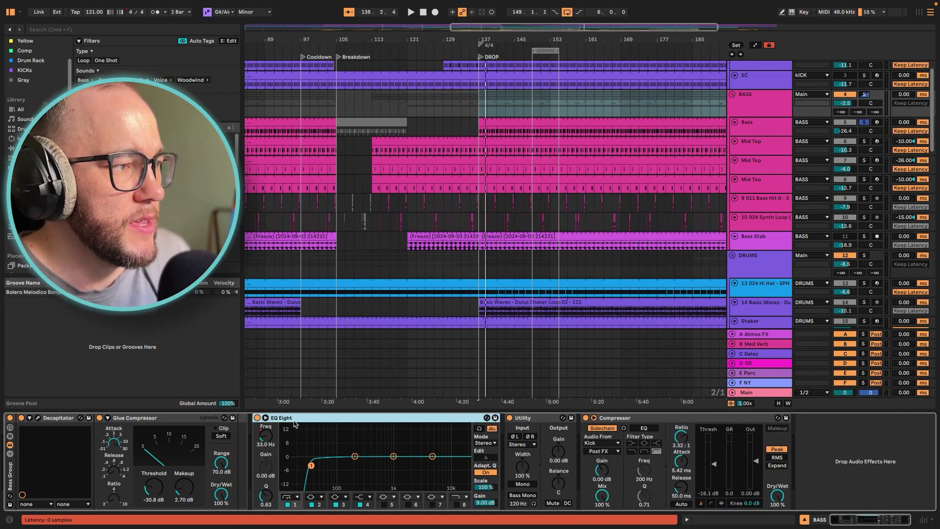
left_click(632, 421)
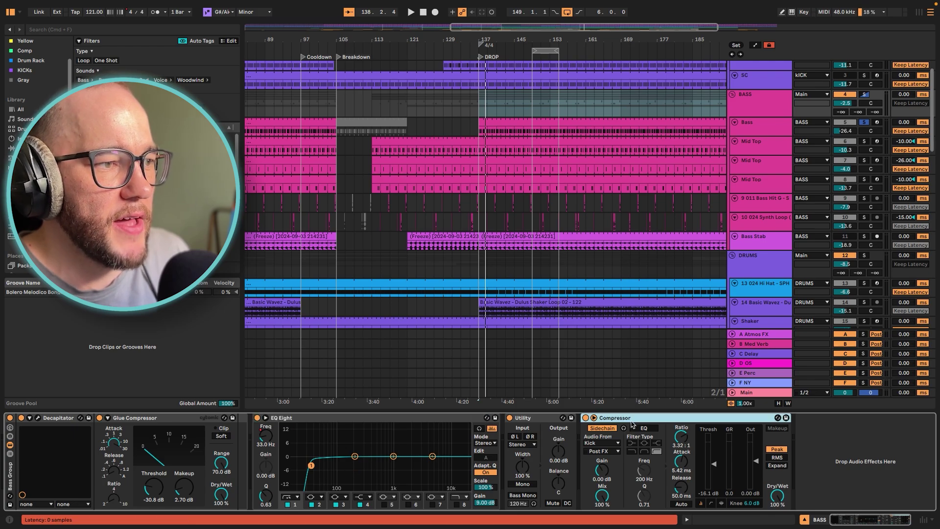
Play the Bass track from bar 137, inspect envelope 2 in its Serum patch, and close the synth
left_click(768, 134)
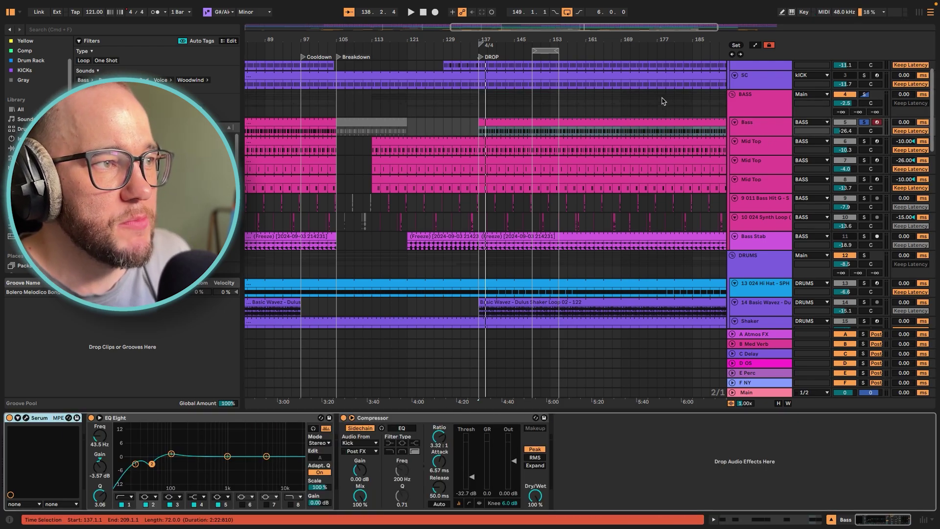
double_click(540, 123)
key("space")
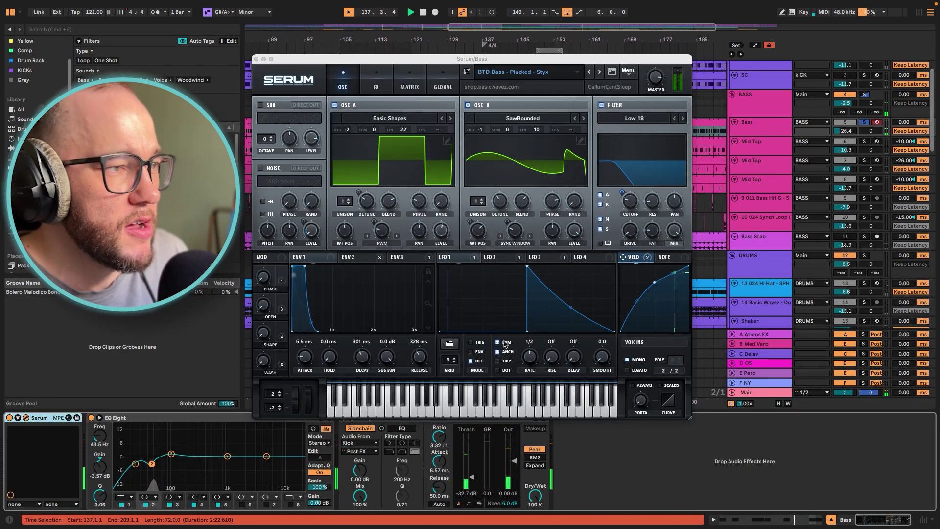
left_click(354, 262)
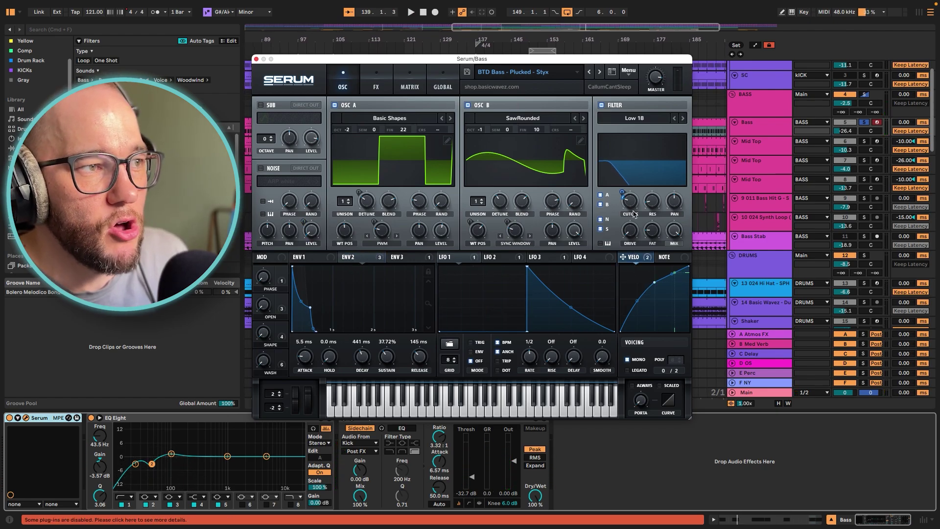
left_click(255, 60)
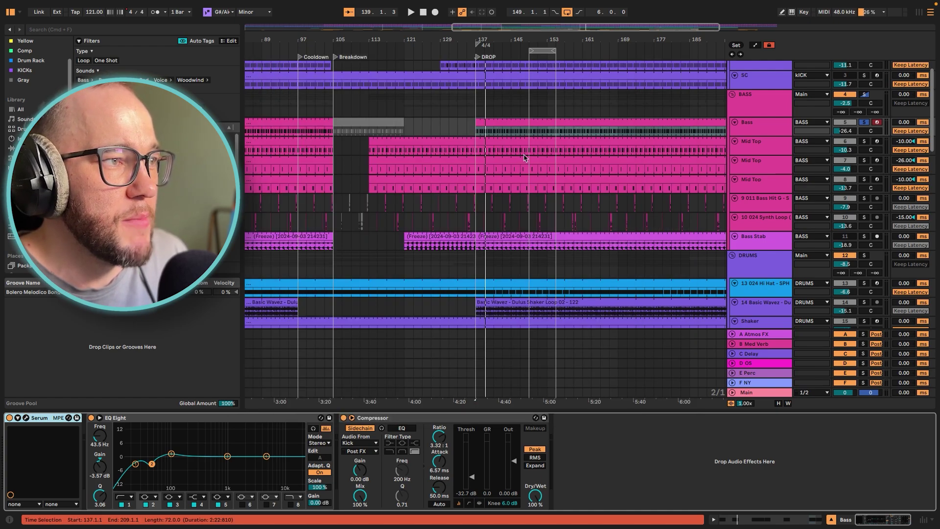
Set the velocity of the Bass clip's G#2 note at 1.4.3 to 57 and play the clip back
double_click(525, 132)
key("space")
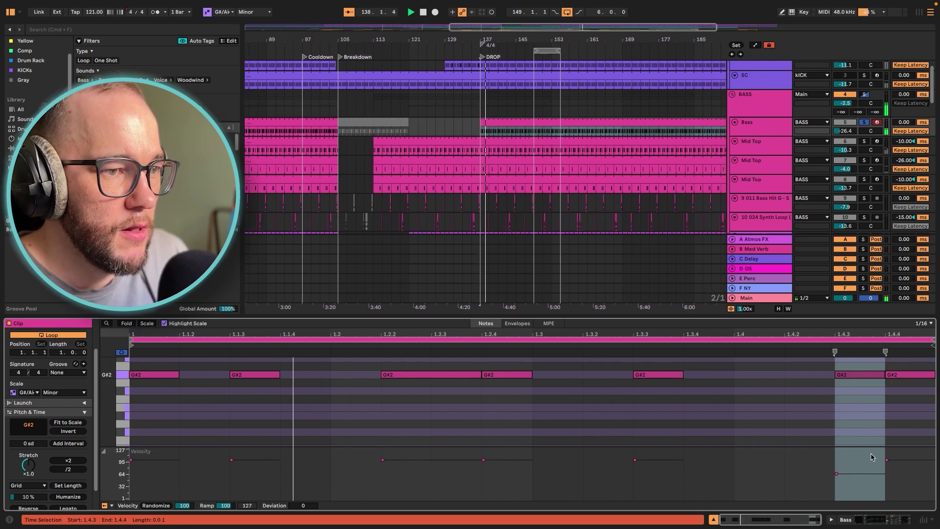
left_click(860, 374)
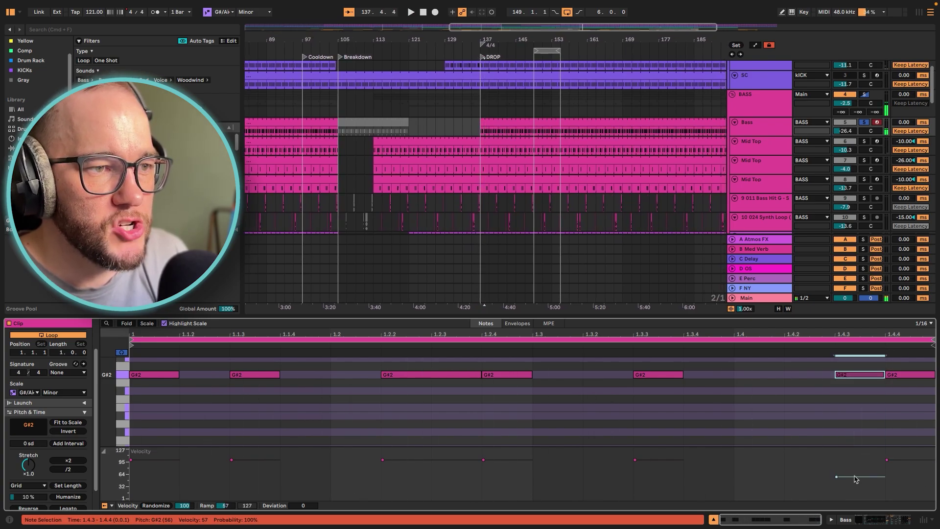
key("space")
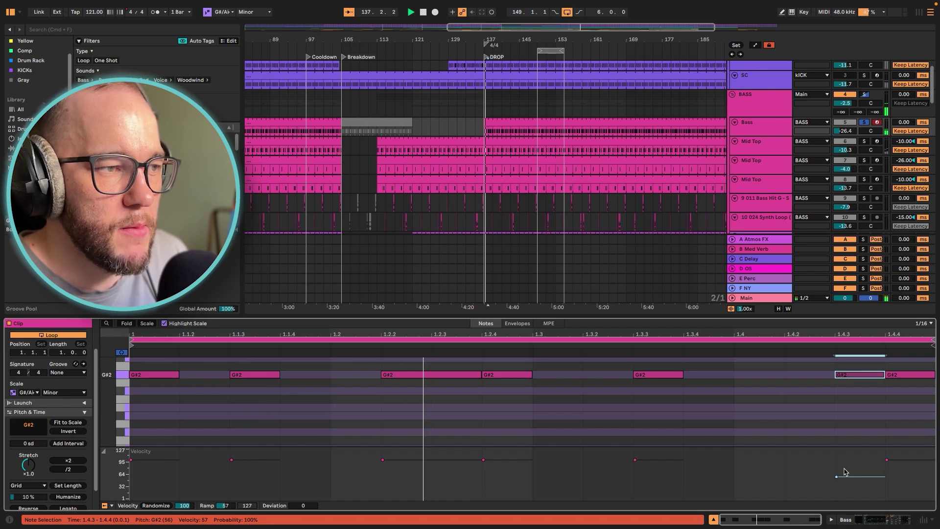
key("space")
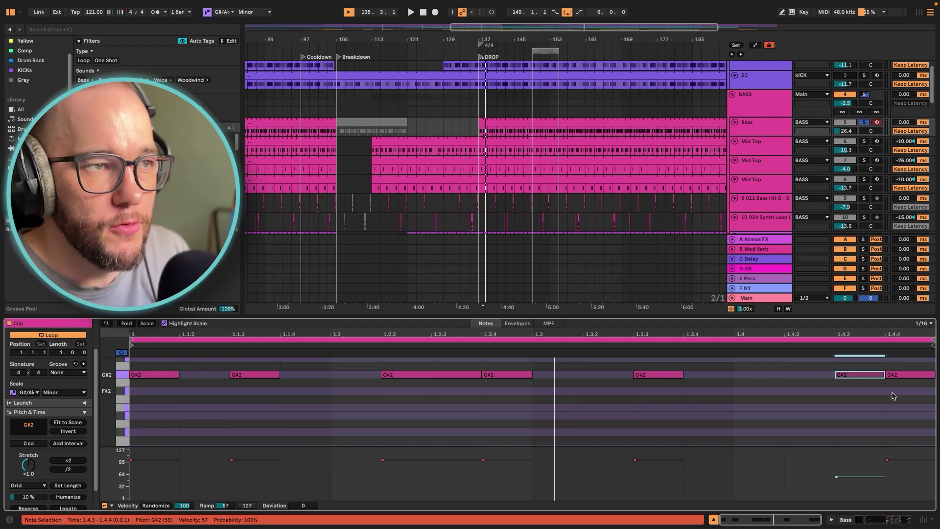
Solo the first Mid Top track, play it from bar 137 and open its MIDI clip's notes
key("space")
left_click(763, 150)
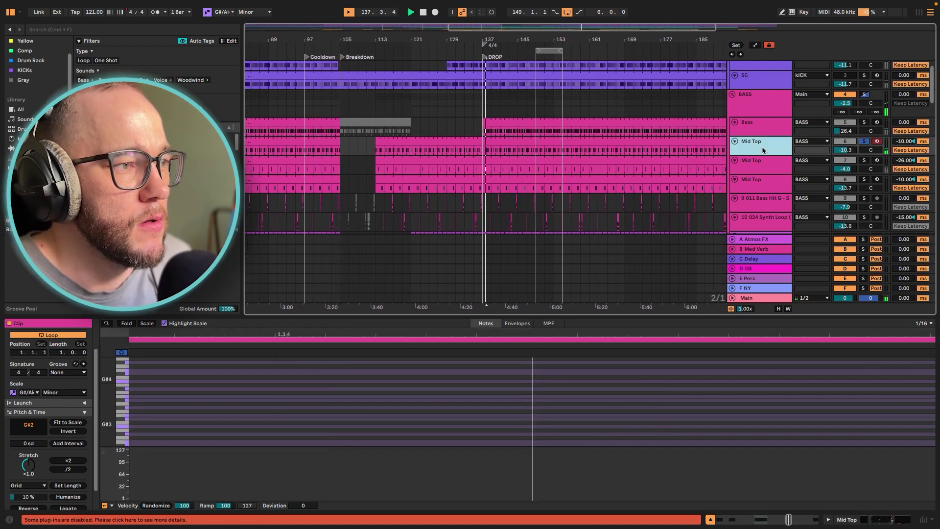
left_click(528, 142)
double_click(528, 142)
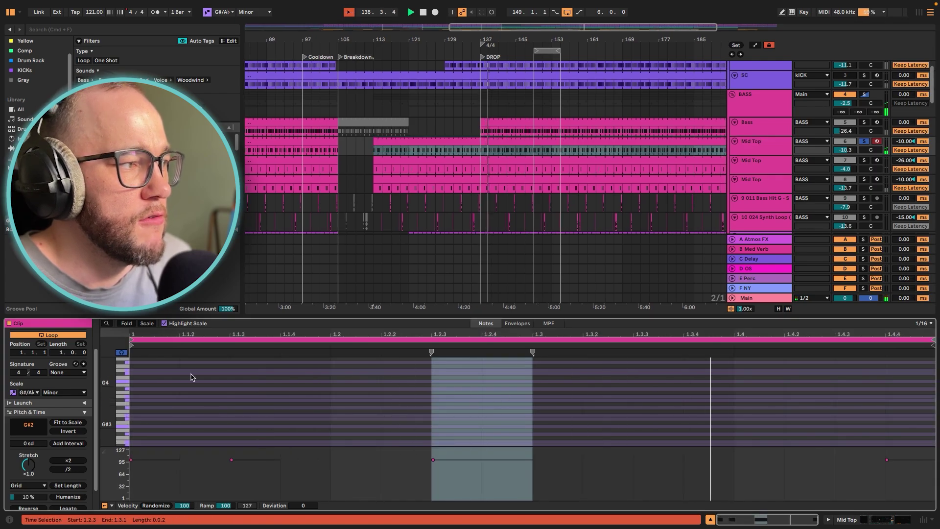
Fold the Mid Top clip's note view to its used notes and play it with the Bass track also soloed from bar 137
key("f")
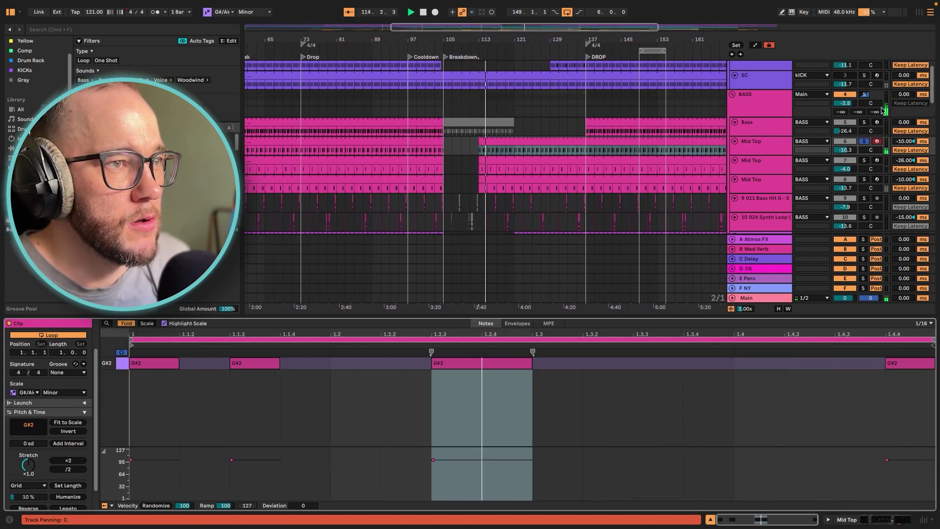
left_click(866, 125, "super")
left_click(598, 108)
key("space")
key("space")
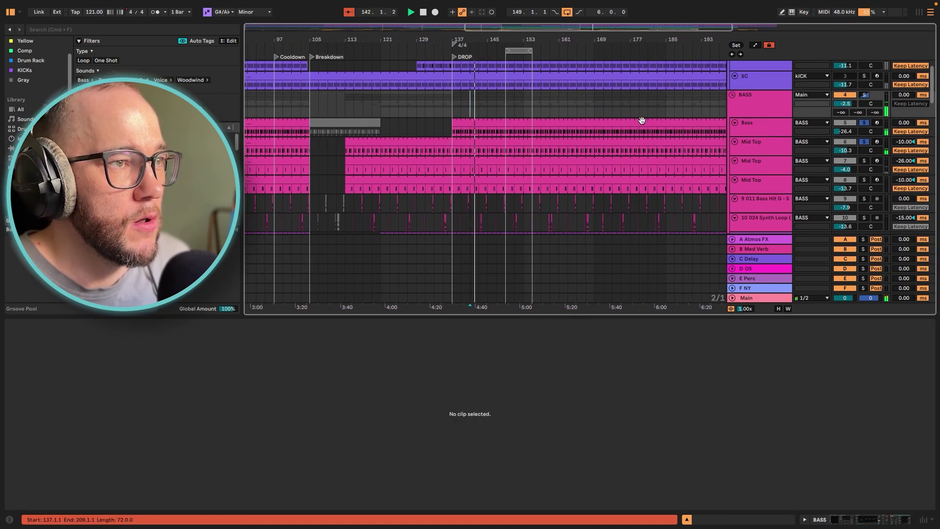
Examine LFO 1 in the first Mid Top track's Serum patch during playback from bar 113, and close the synth
left_click(592, 141)
left_click(774, 150)
key("space")
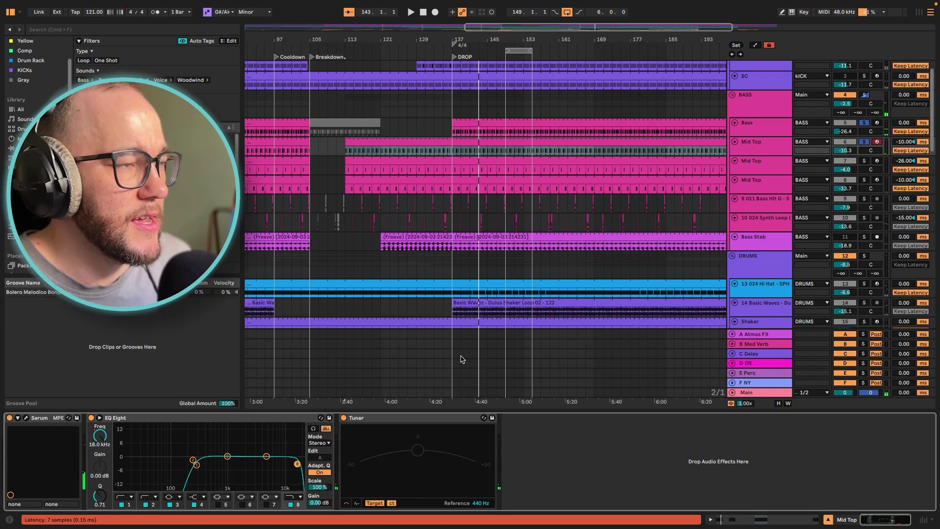
left_click(24, 418)
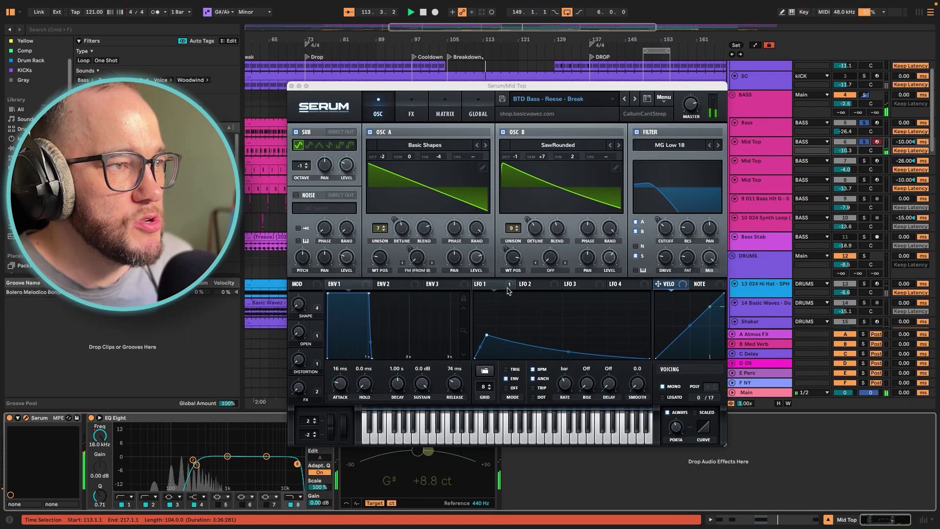
key("space")
left_click(501, 288)
key("space")
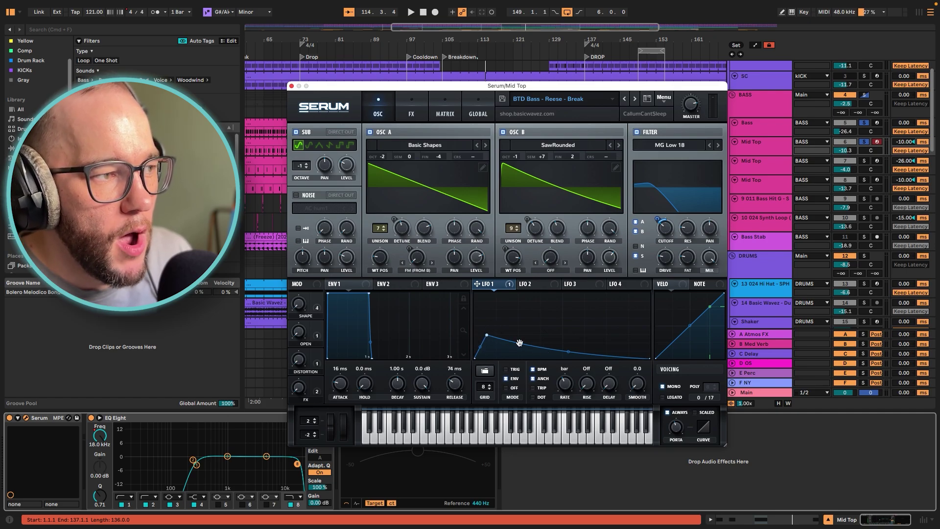
key("space")
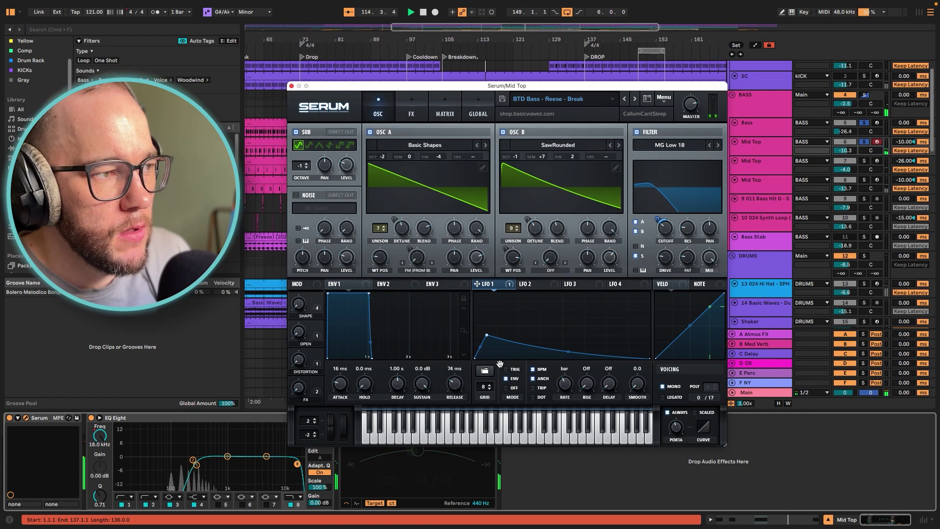
key("space")
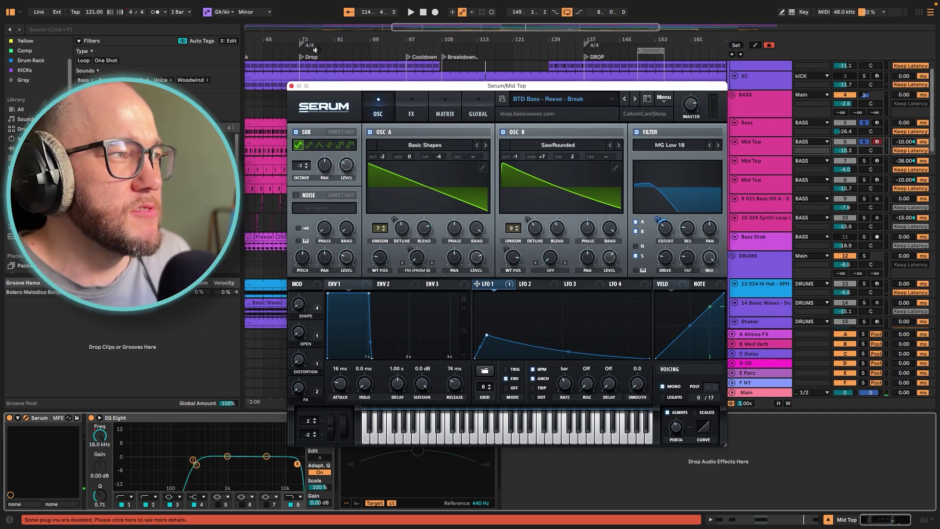
left_click(292, 86)
Compare the first Mid Top track's sound with its EQ Eight bypassed, and re-enable the EQ
key("space")
double_click(765, 142)
key("space")
left_click(91, 418)
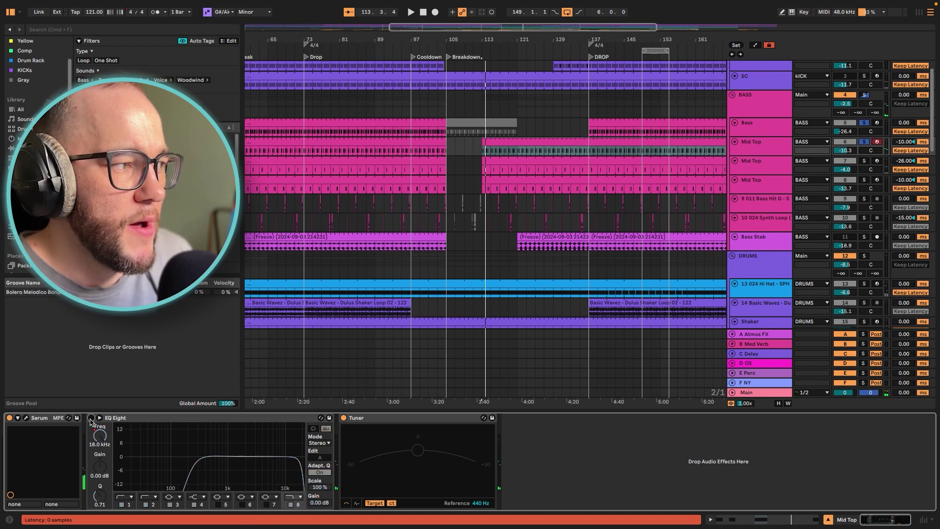
key("space")
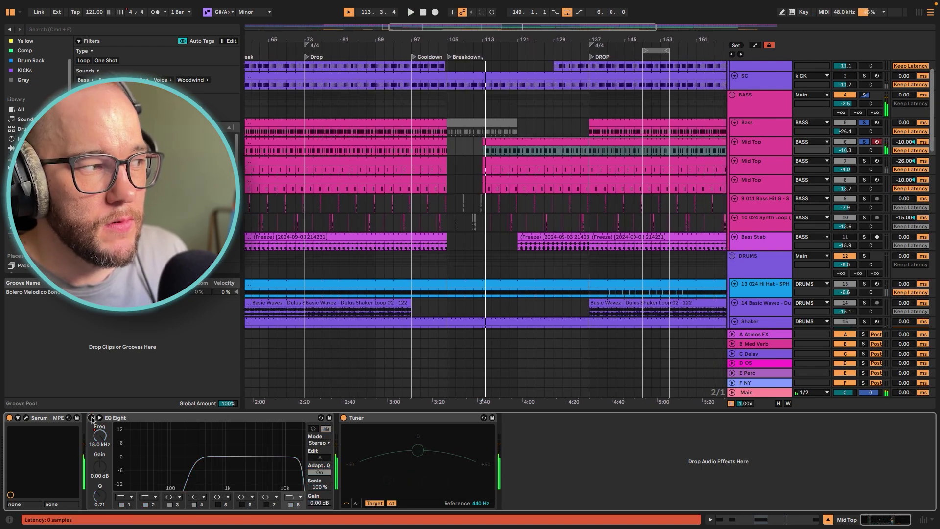
left_click(91, 418)
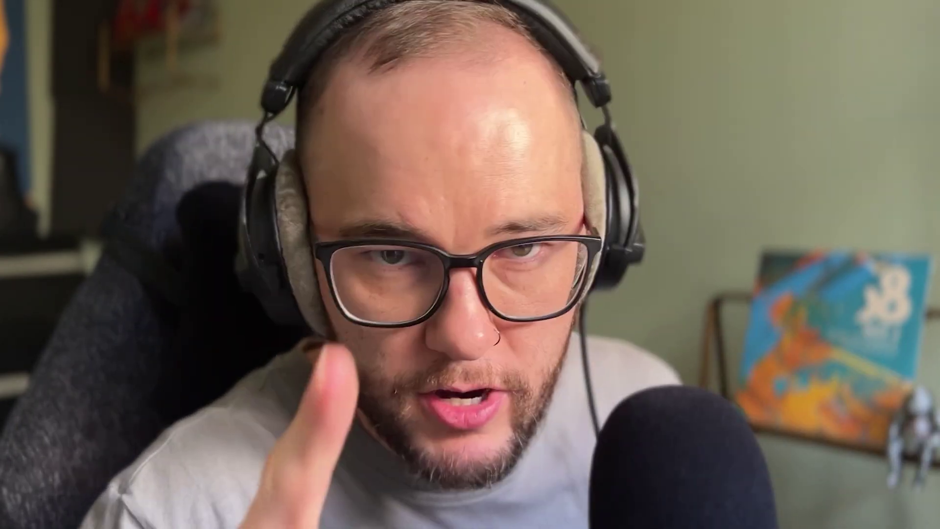
Listen to the second and third Mid Top tracks and view their Serum patches, closing each synth window
key("space")
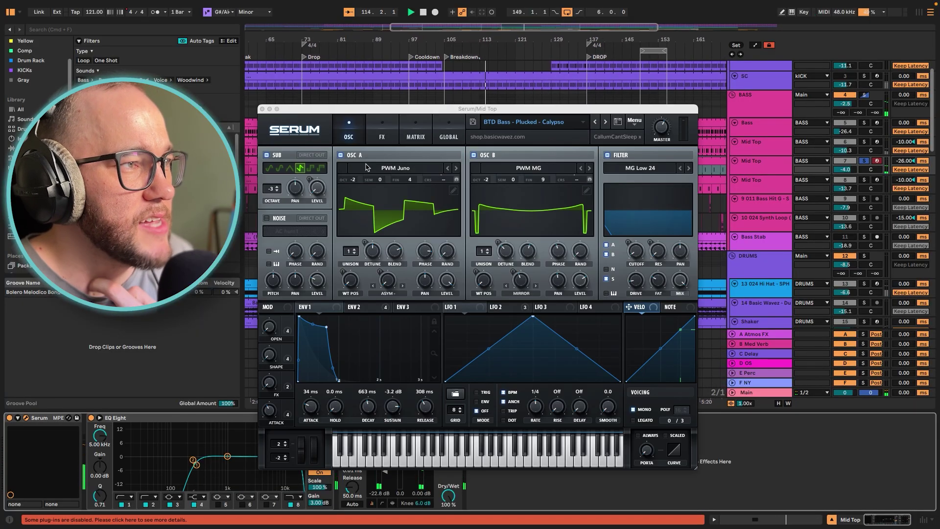
left_click(262, 109)
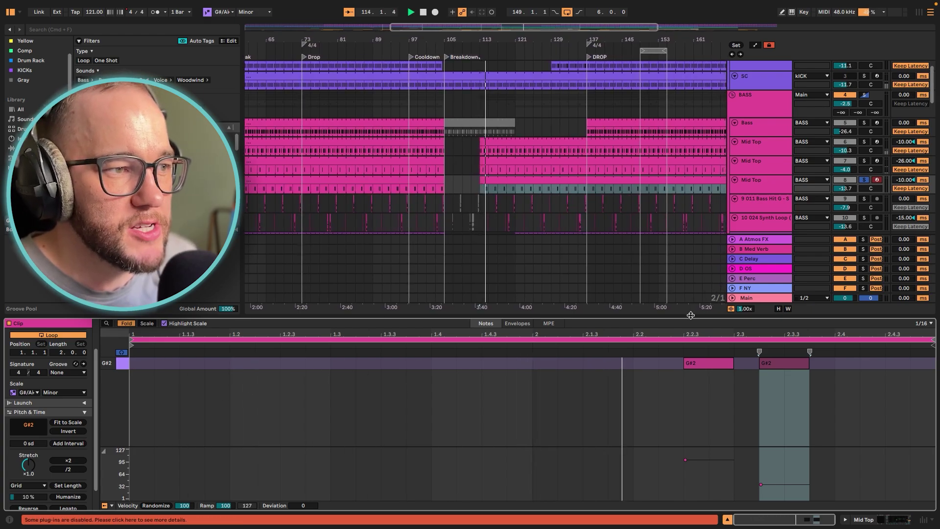
double_click(768, 180)
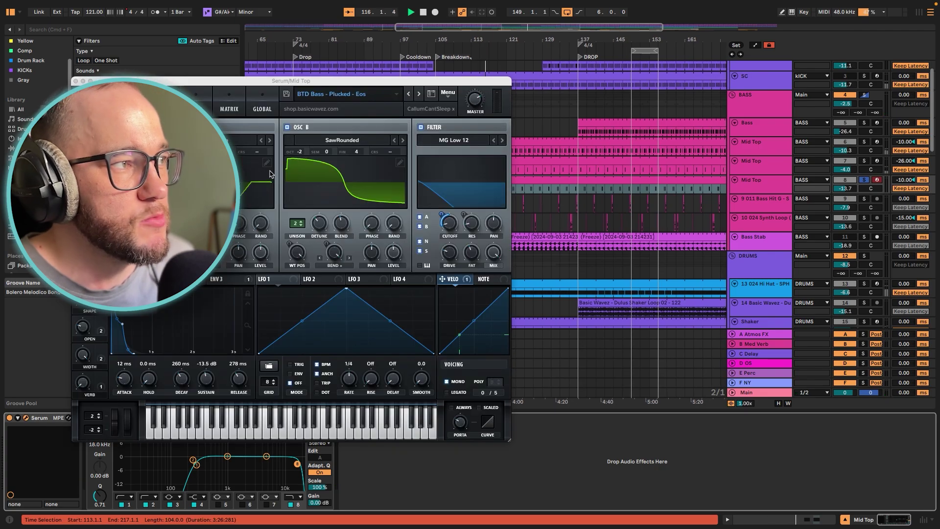
left_click_drag(300, 80, 499, 80)
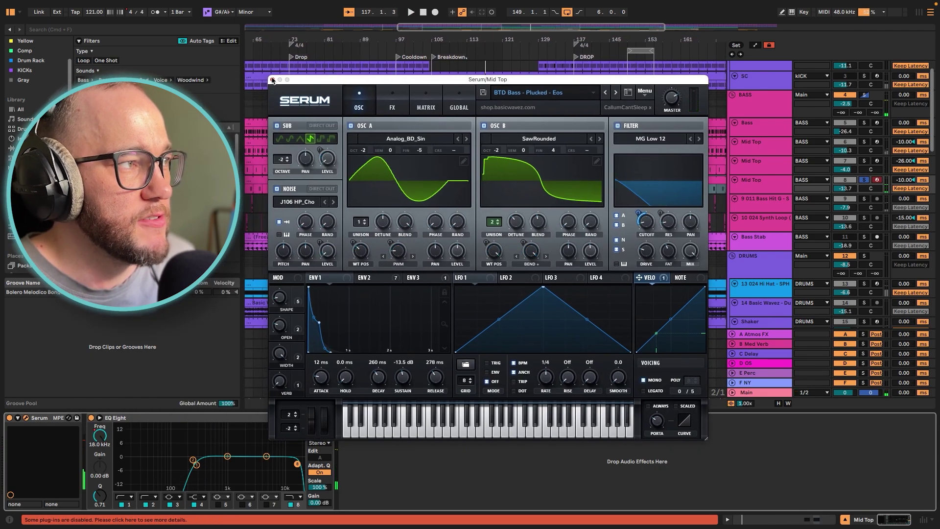
left_click(272, 80)
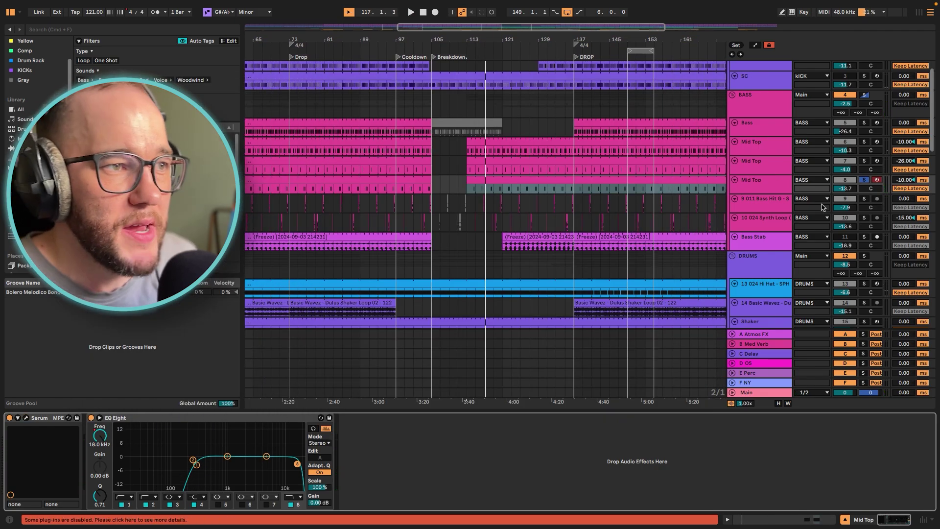
Inspect the effects on the 9 011 Bass Hit and 10 024 Synth Loop tracks and locate their clips around bar 128
left_click(845, 200)
left_click(776, 200)
left_click(771, 218)
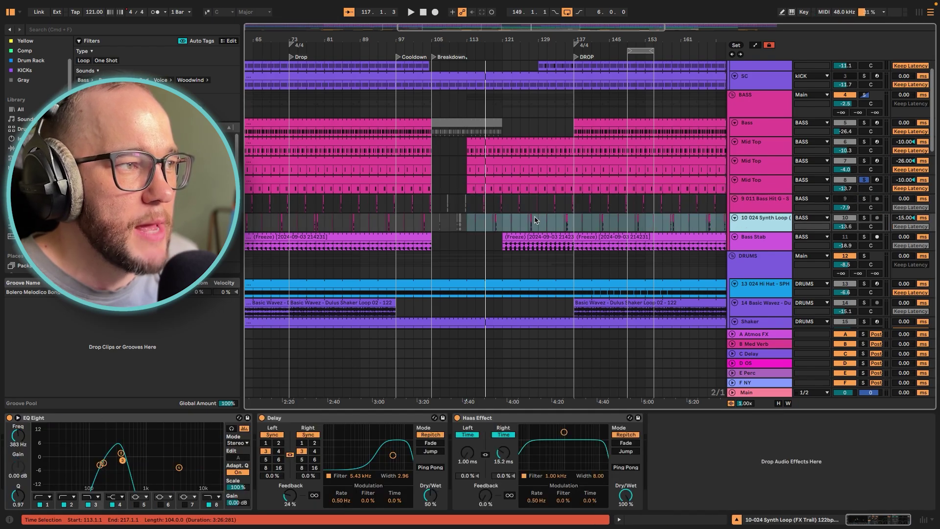
scroll(536, 218, "up", 5)
scroll(525, 208, "up", 5)
left_click(561, 208)
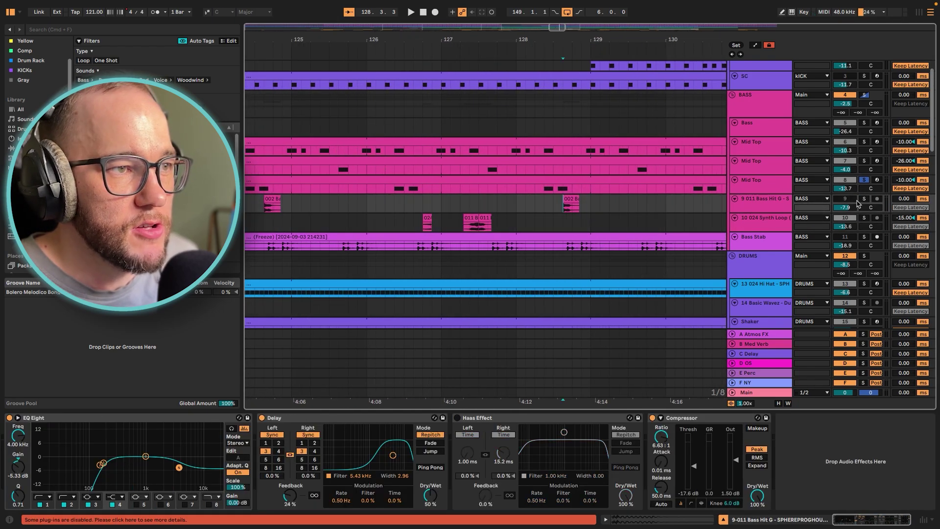
Solo the Synth Loop track, play it from bar 126.3.3, and compare it with its EQ Eight bypassed before re-enabling the EQ
left_click(863, 218)
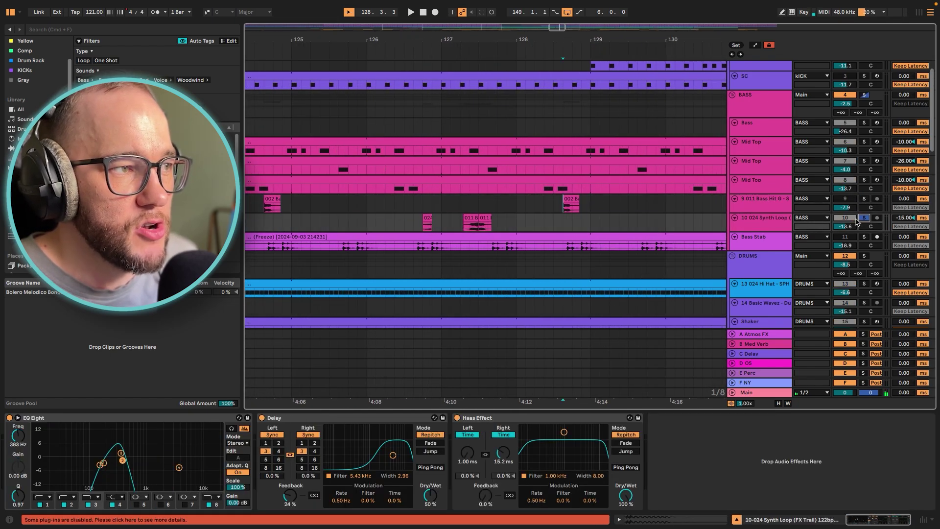
left_click(415, 228)
key("space")
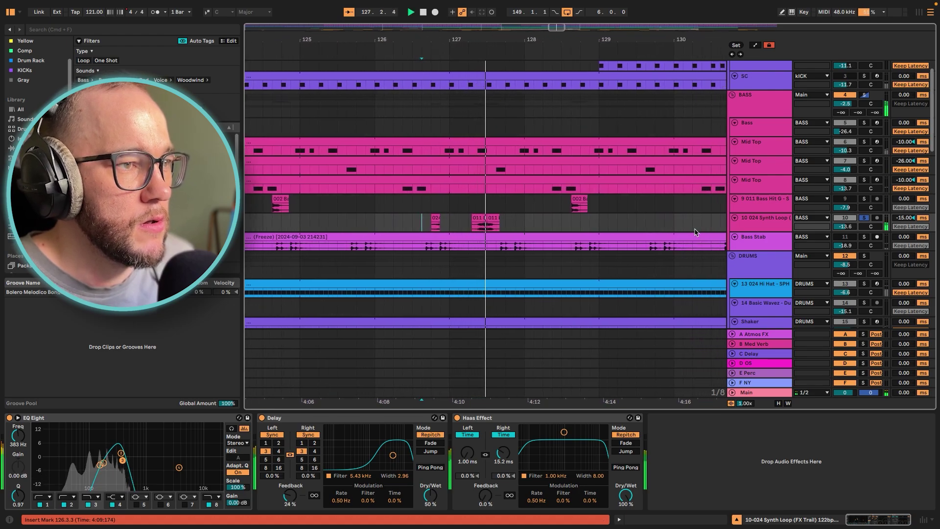
key("space")
left_click(10, 417)
key("space")
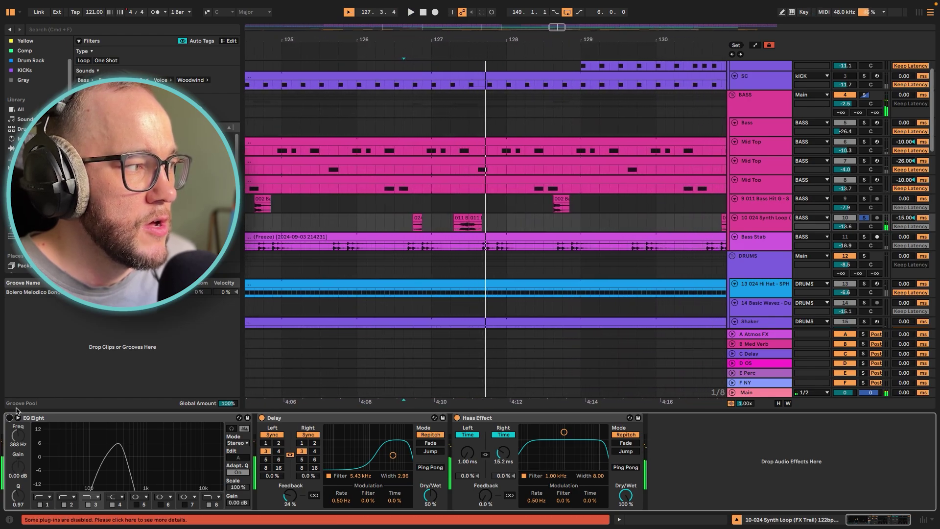
left_click(9, 418)
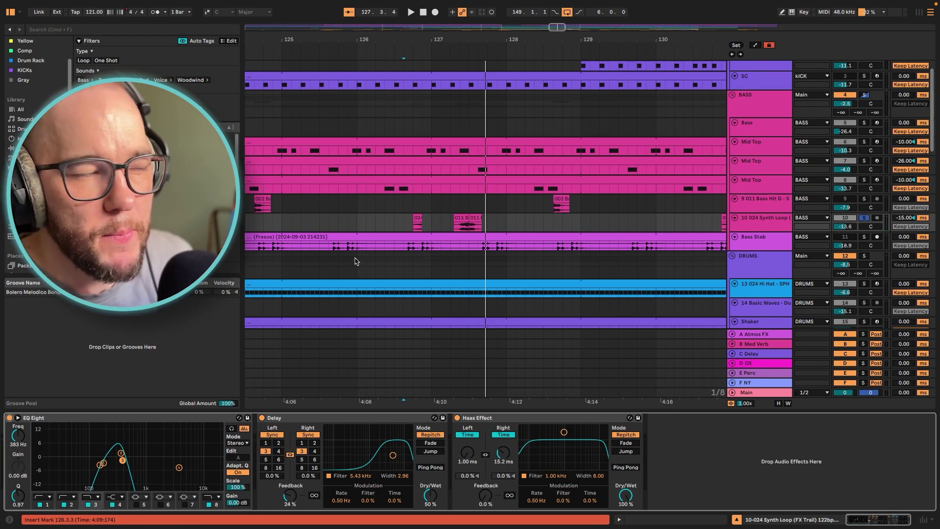
Solo the Bass Stab track, play it around bar 127, and view its EQ and sidechain Compressors
scroll(492, 231, "down", 3)
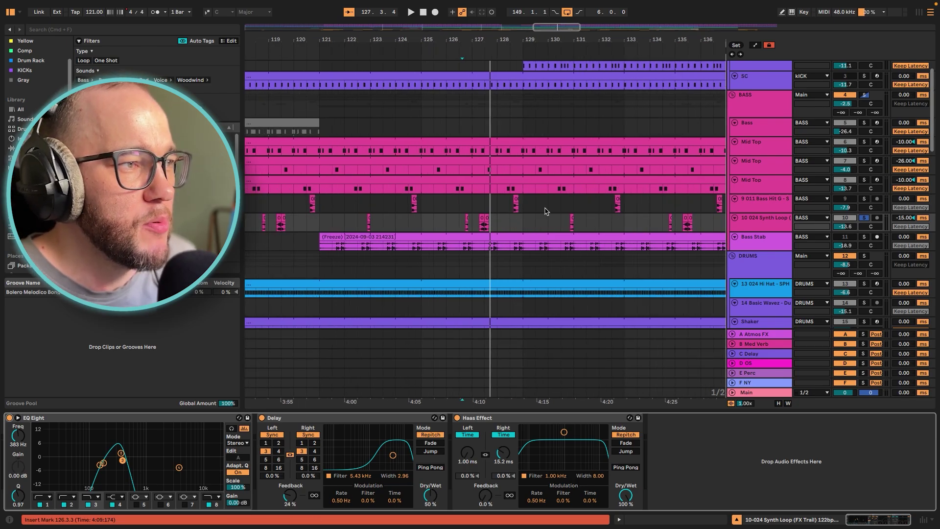
scroll(548, 220, "down", 3)
scroll(601, 226, "down", 4)
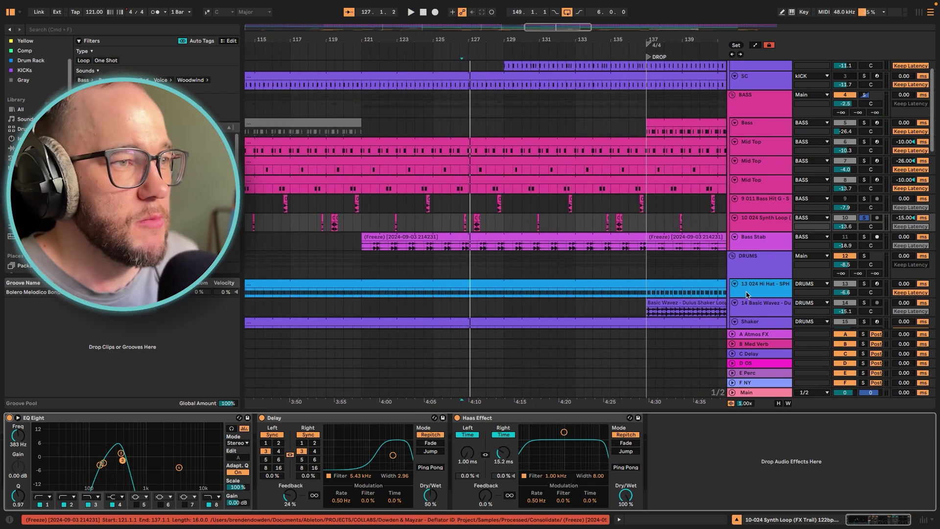
left_click(684, 250)
left_click(865, 237)
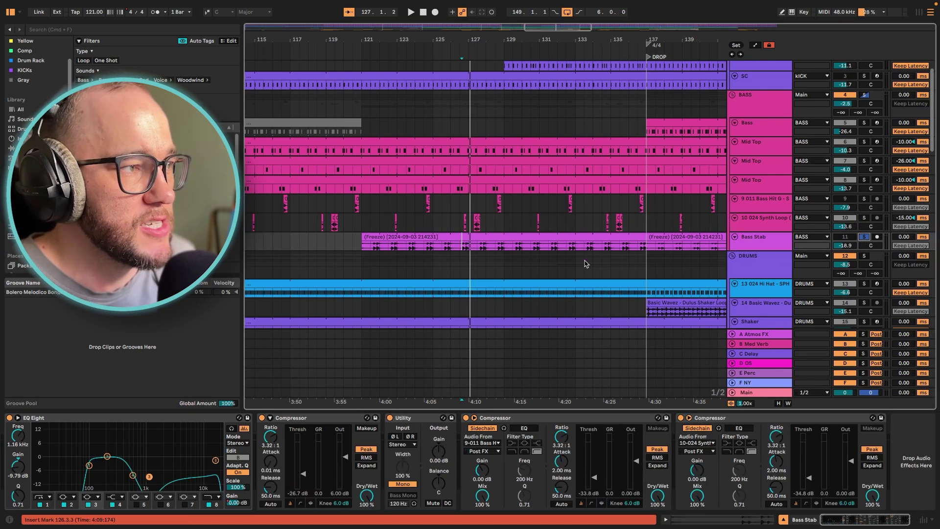
key("space")
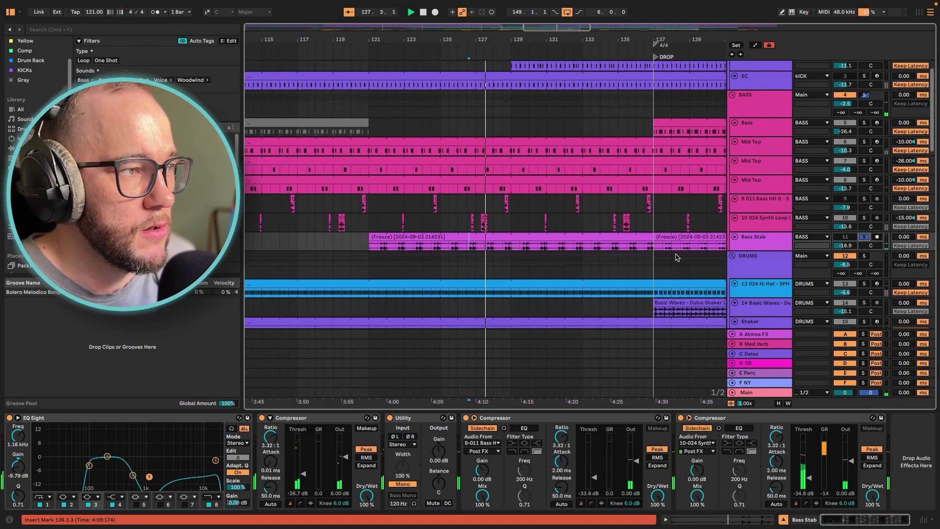
key("space")
scroll(529, 238, "down", 5)
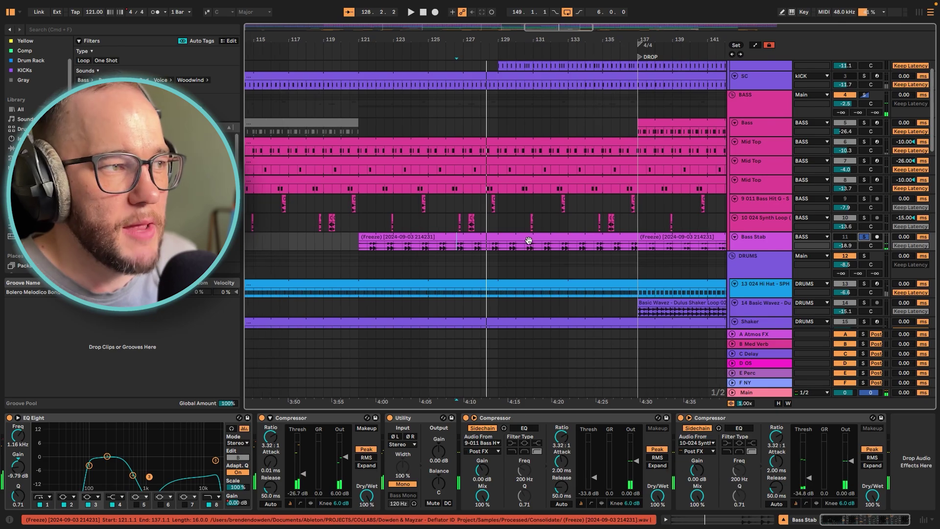
scroll(529, 238, "right", 2)
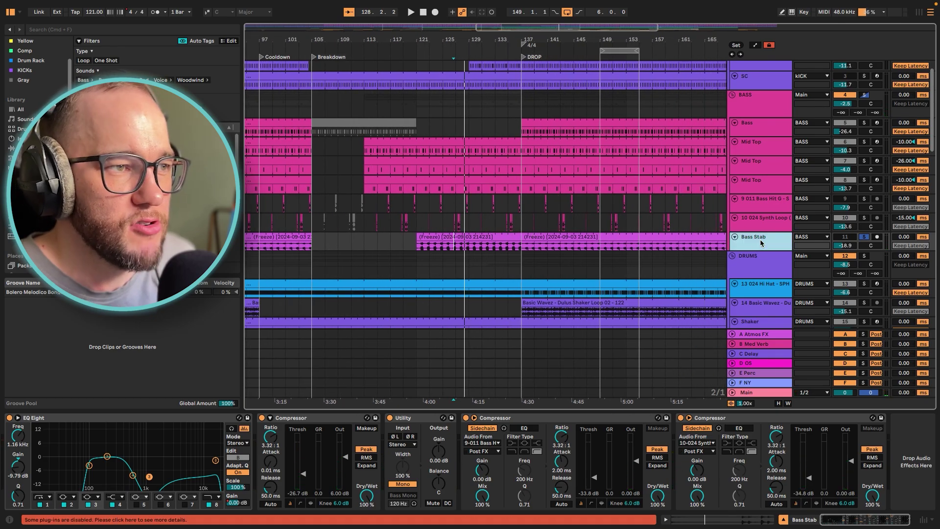
Play the kick and Bass from bar 149, adding the three Mid Top tracks and the Synth Loop to the solo one by one
key("Up")
left_click(829, 109)
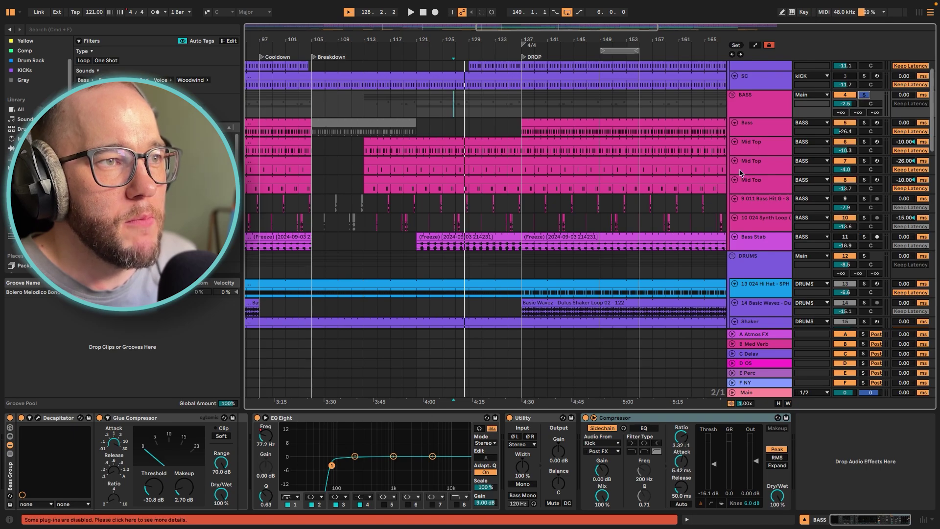
scroll(862, 88, "up", 1)
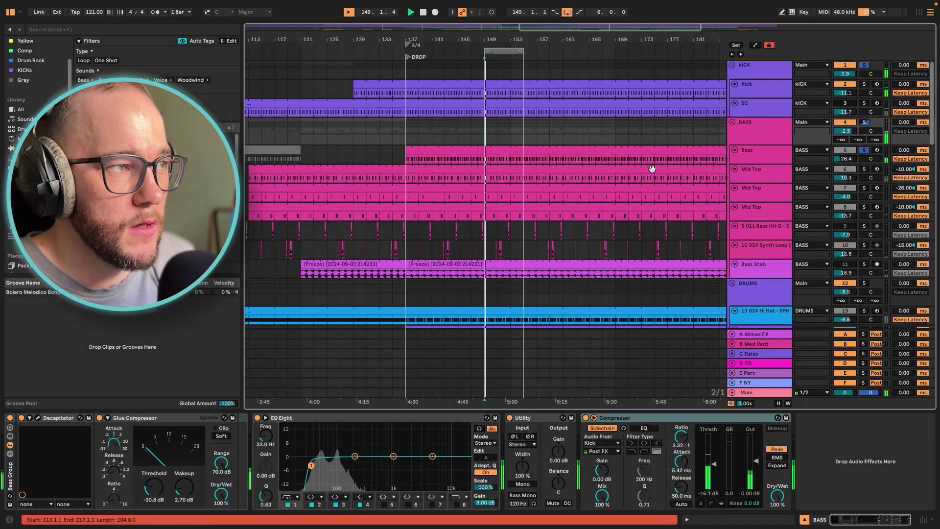
left_click(865, 170, "super")
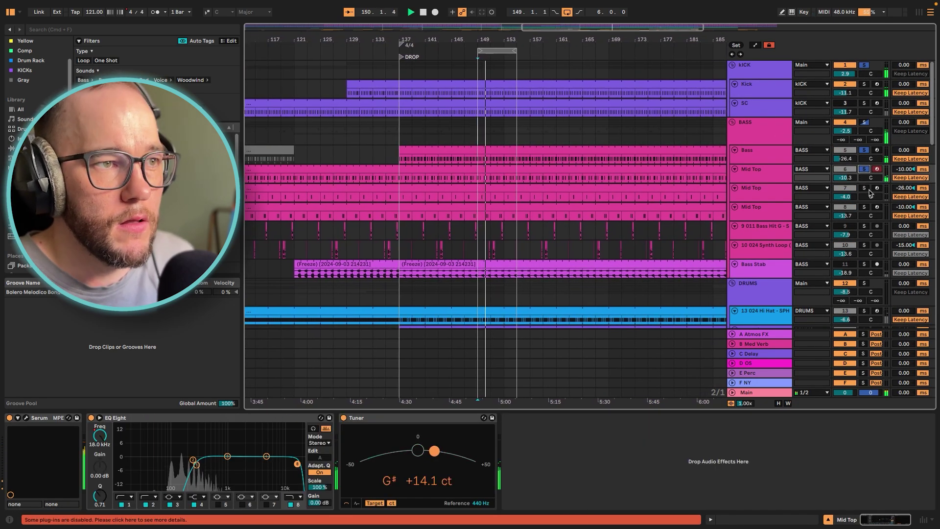
left_click(864, 188, "super")
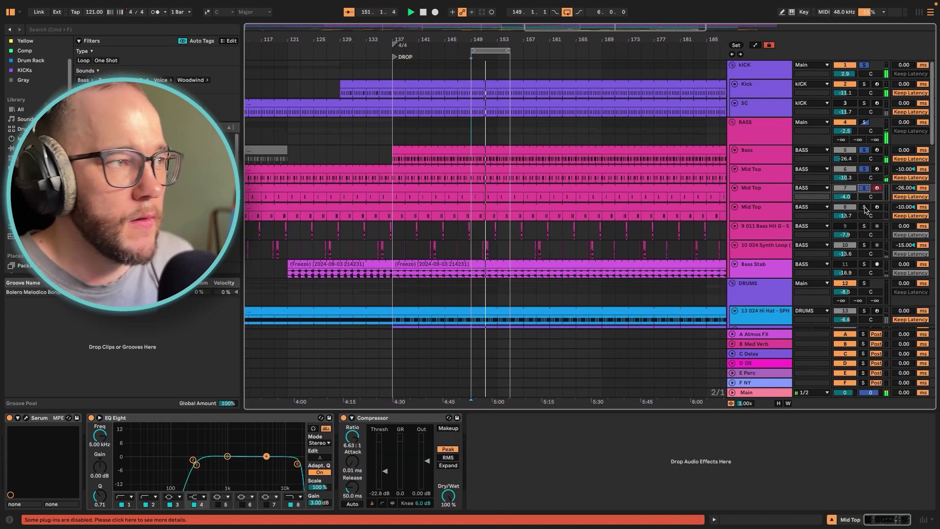
left_click(865, 207, "super")
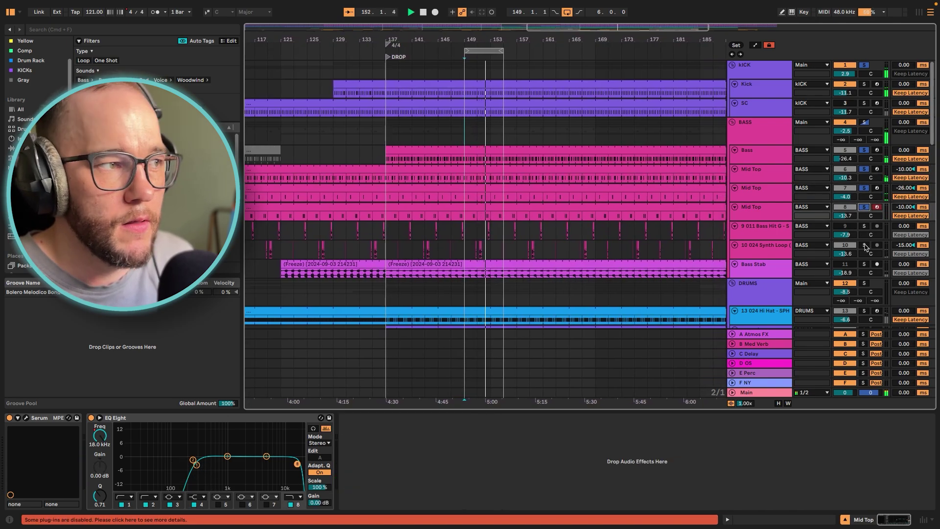
left_click(865, 245, "super")
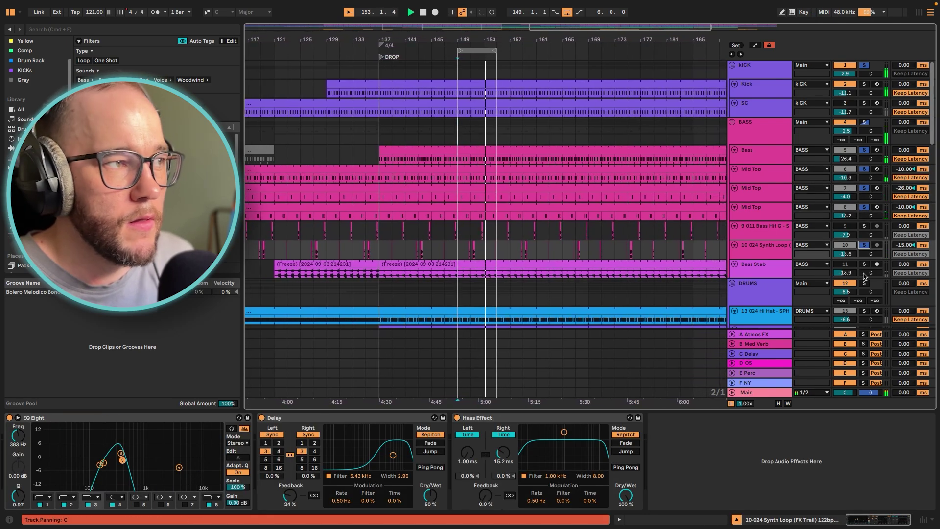
scroll(494, 255, "up", 5)
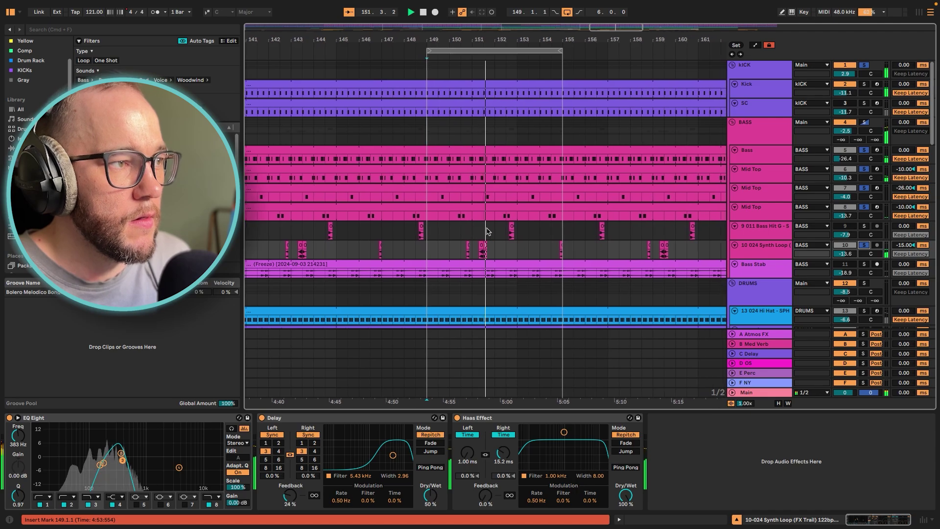
key("space")
left_click(864, 246)
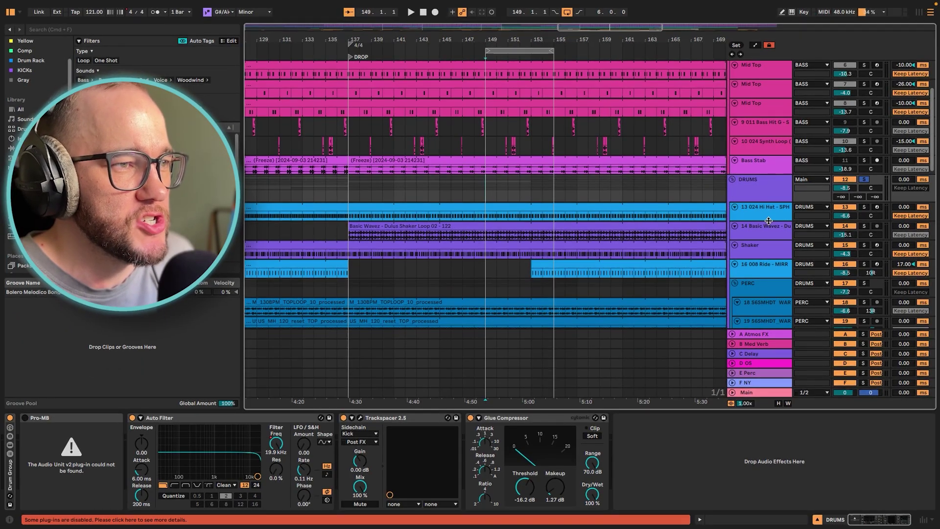
Solo the DRUMS group, play it from bar 149, and view the kICK group's effects and the drum tracks
left_click(768, 221)
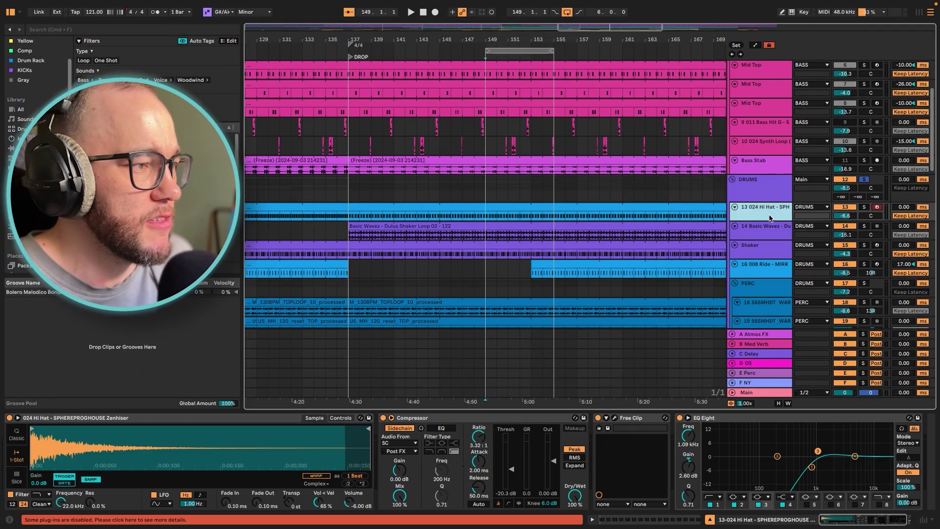
left_click(865, 207)
left_click(865, 180)
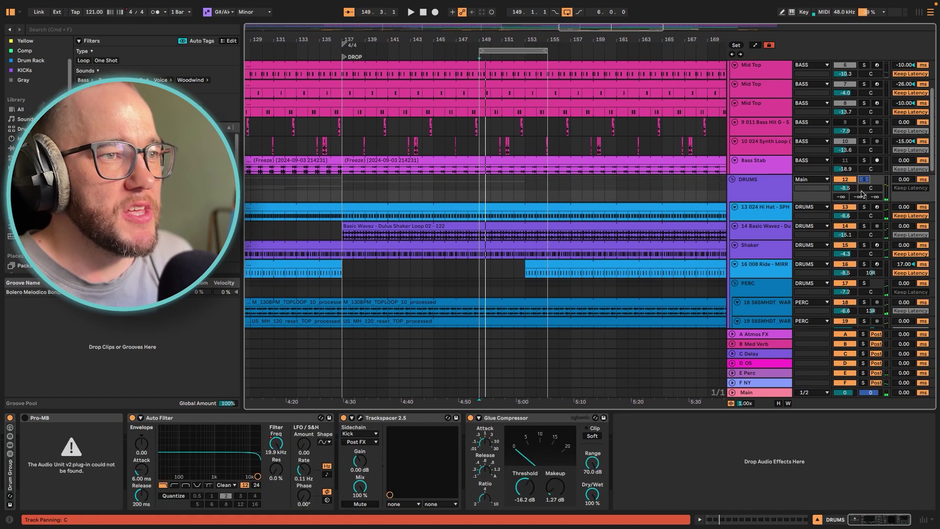
scroll(761, 153, "up", 5)
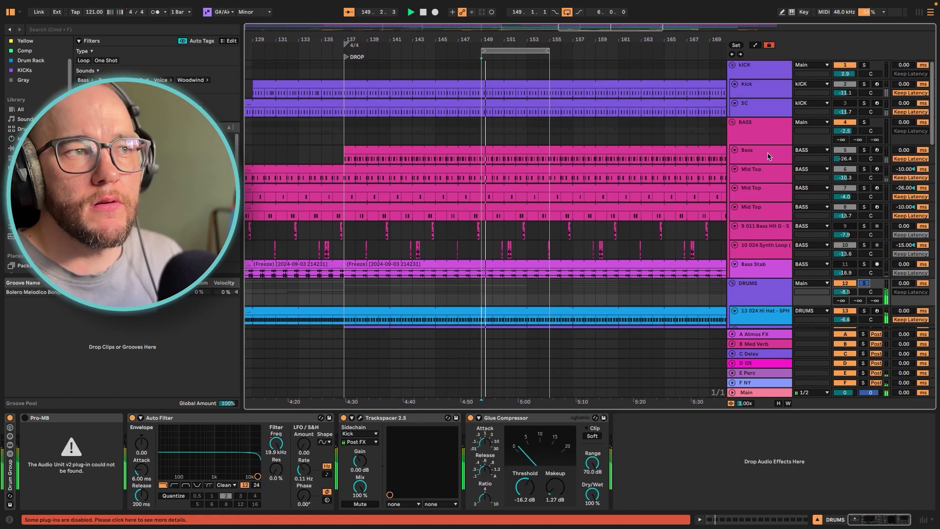
left_click(844, 77)
scroll(537, 238, "down", 3)
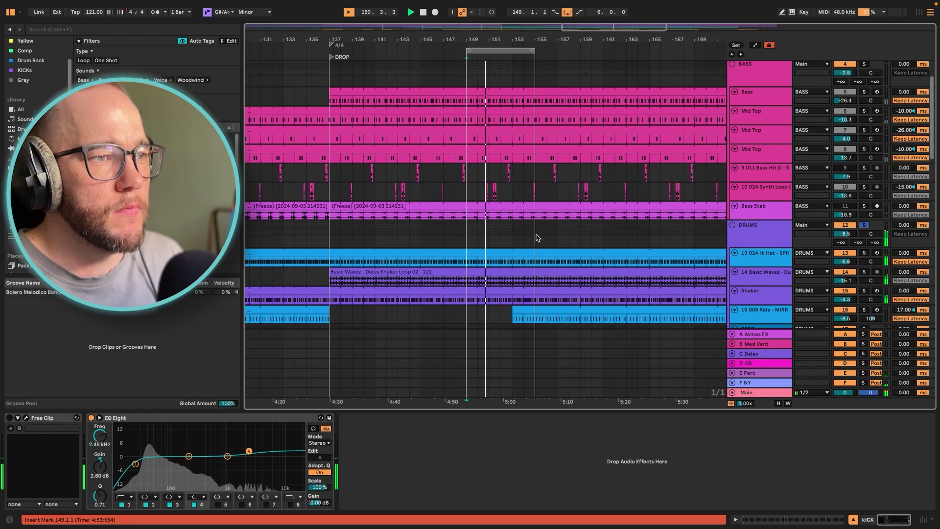
scroll(536, 238, "down", 5)
scroll(542, 176, "right", 3)
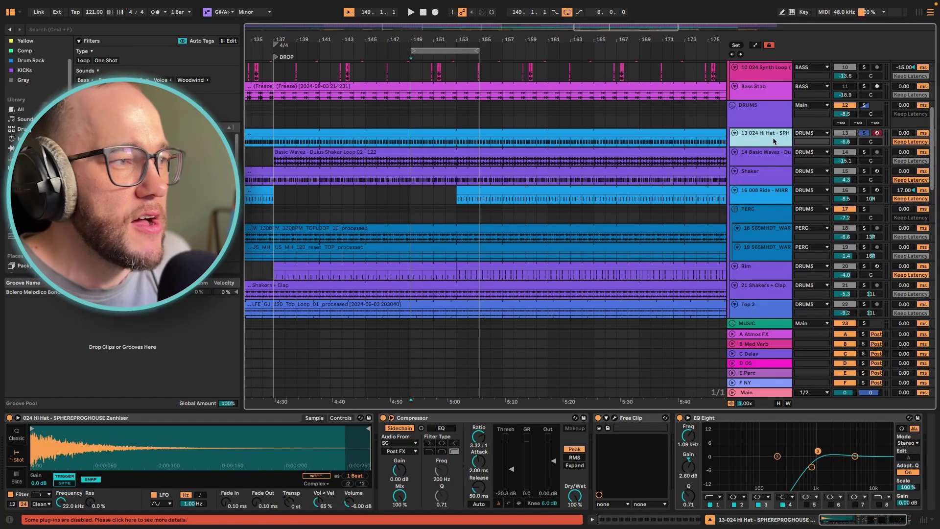
Play the soloed Hi Hat track and inspect its MIDI clip, and solo the Basic Wavez shaker loop to view its Vocoder
key("space")
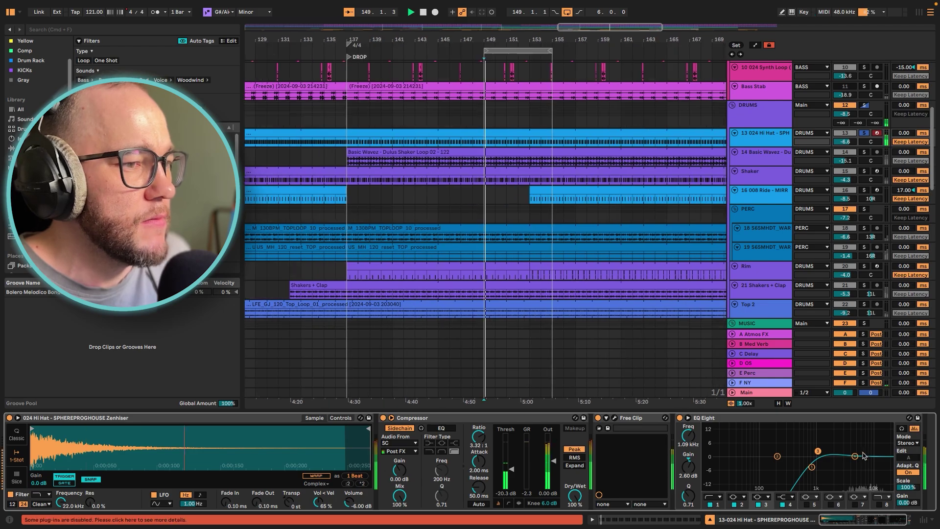
double_click(497, 136)
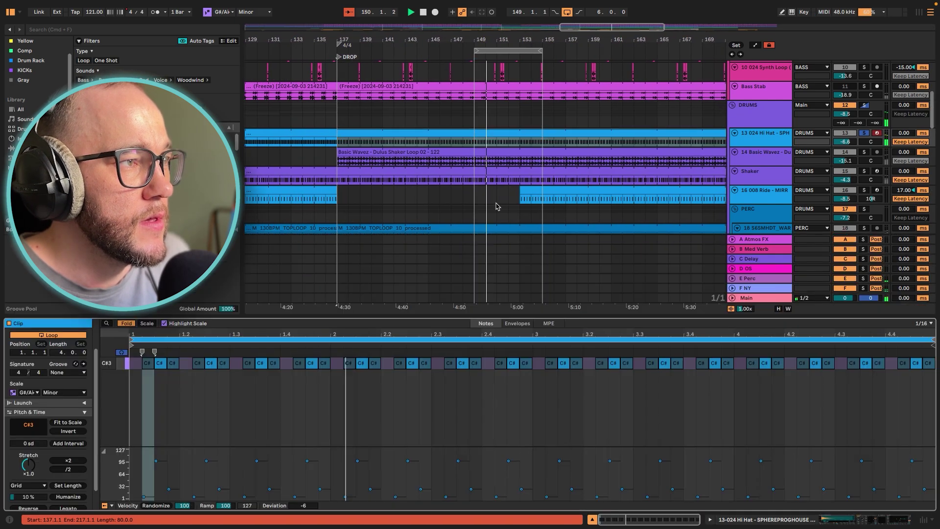
double_click(786, 156)
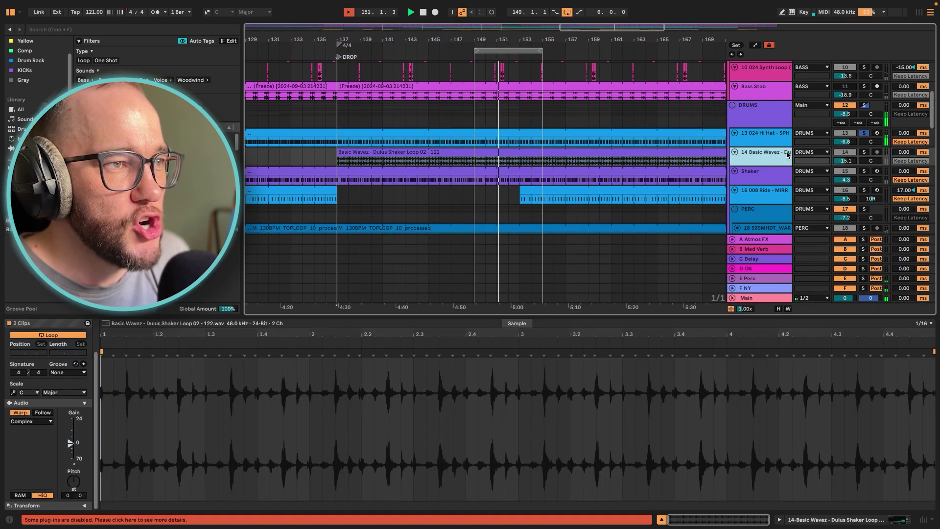
left_click(866, 153)
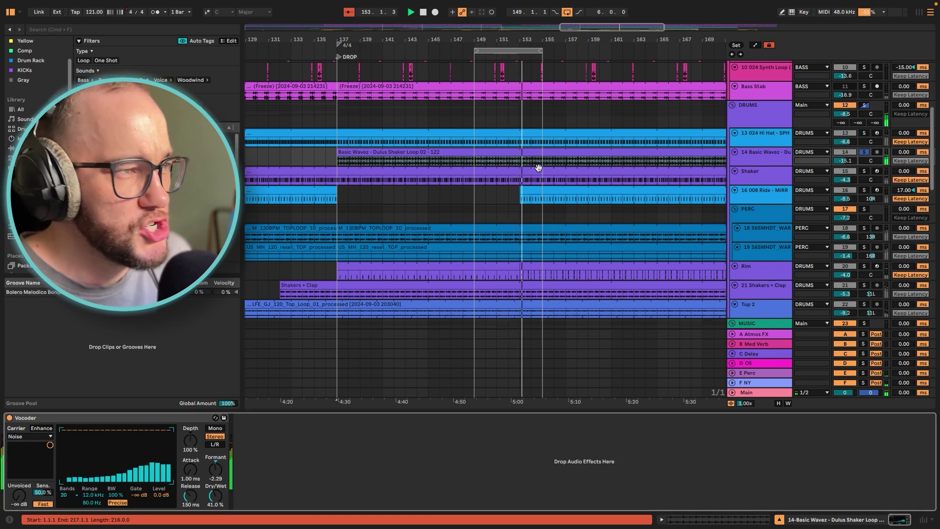
scroll(538, 166, "right", 1)
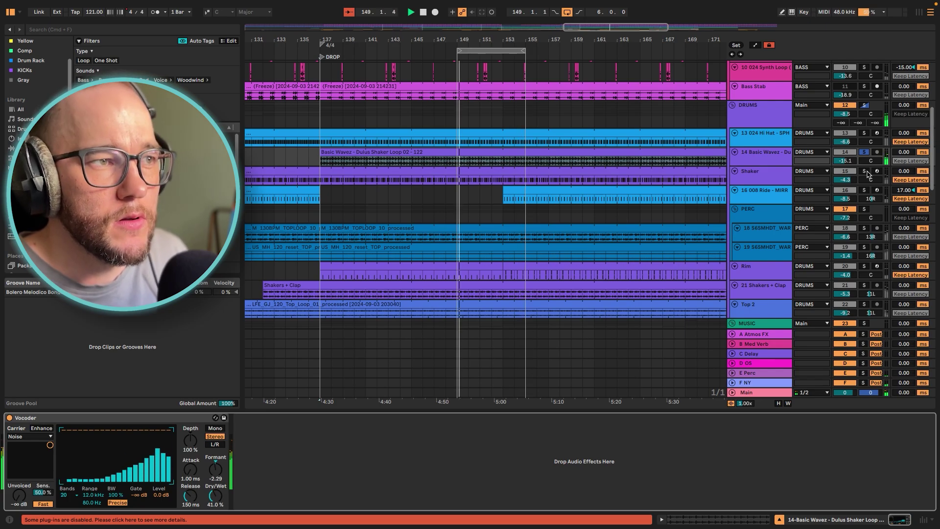
Solo the Shaker track and the 008 Ride track one after the other, and inspect the note patterns in their clips
left_click(865, 171)
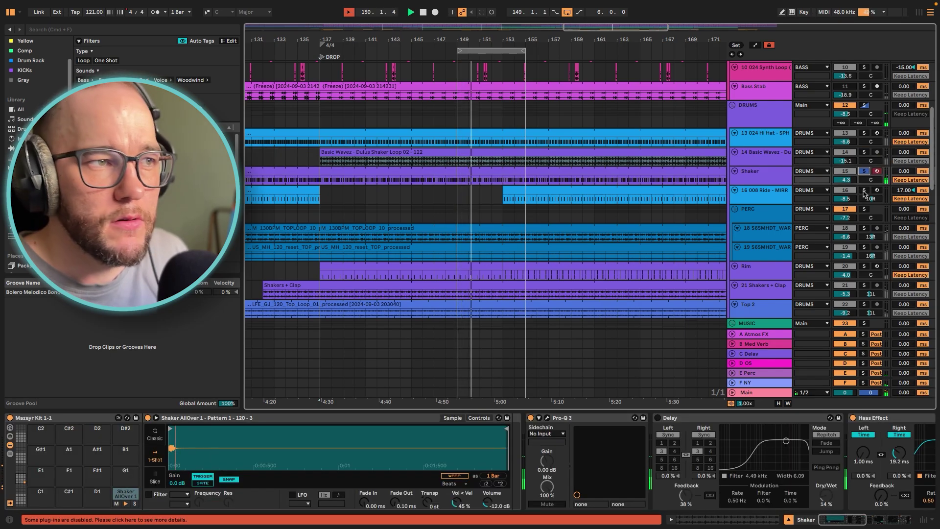
double_click(505, 170)
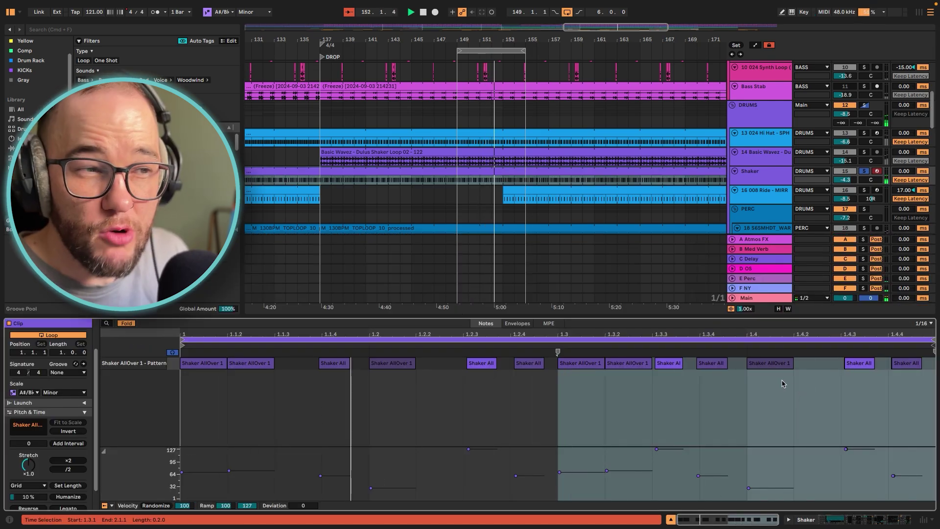
scroll(581, 154, "right", 3)
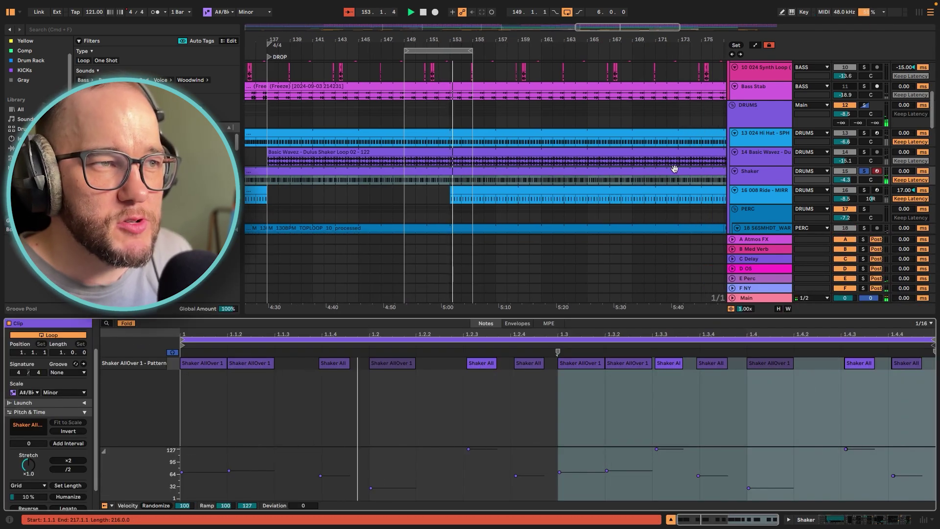
left_click(864, 190)
left_click(488, 200)
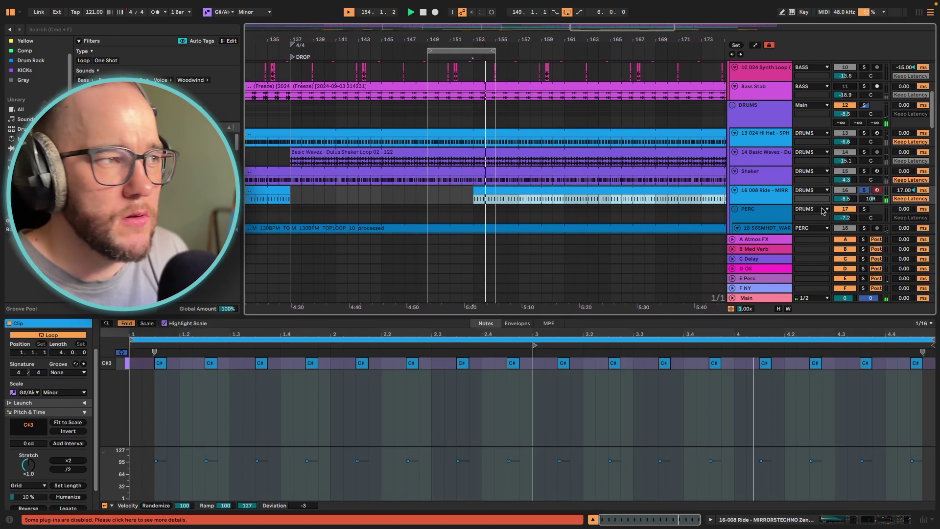
Solo the full DRUMS group and the PERC group in turn, playing the PERC group from bar 153
left_click(865, 106)
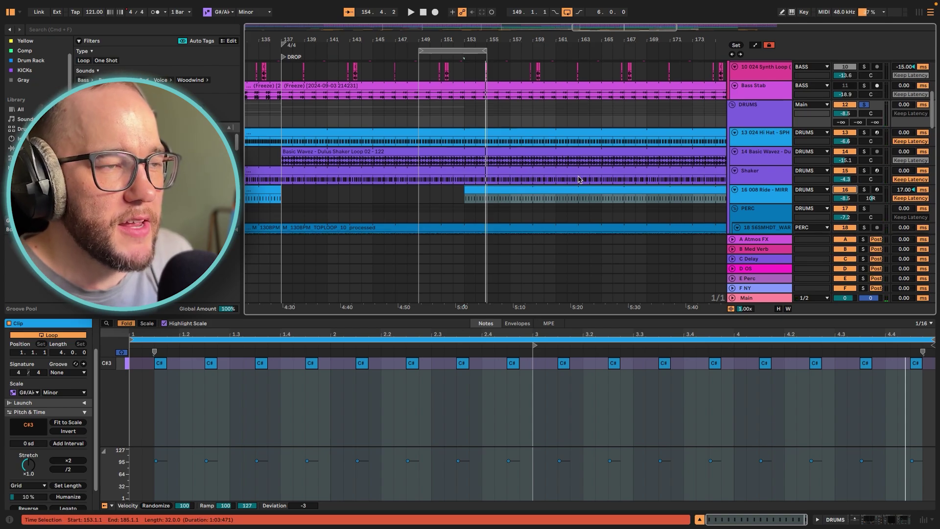
scroll(755, 181, "down", 2)
left_click(863, 172)
scroll(538, 191, "down", 2)
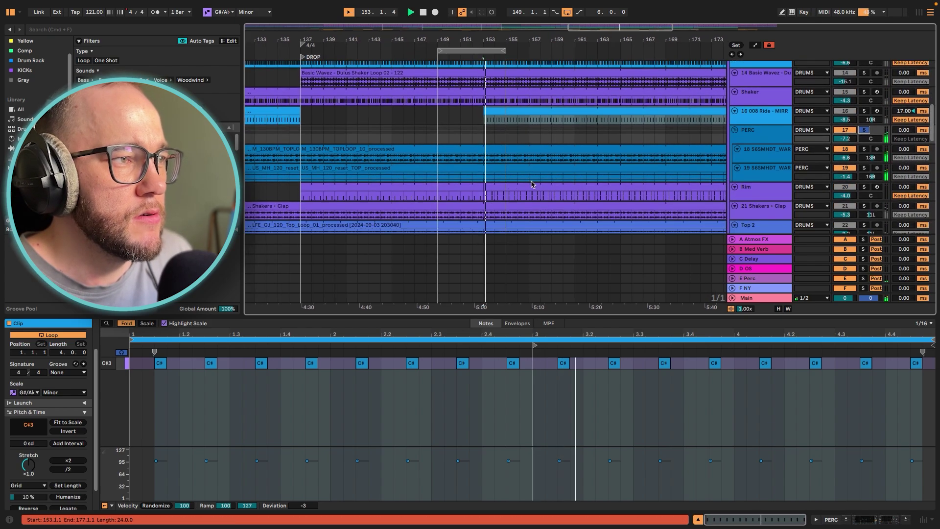
Solo the first PERC top loop on track 18, compare it with Little AlterBoy bypassed, and view the plug-in's settings
left_click(864, 149)
double_click(753, 162)
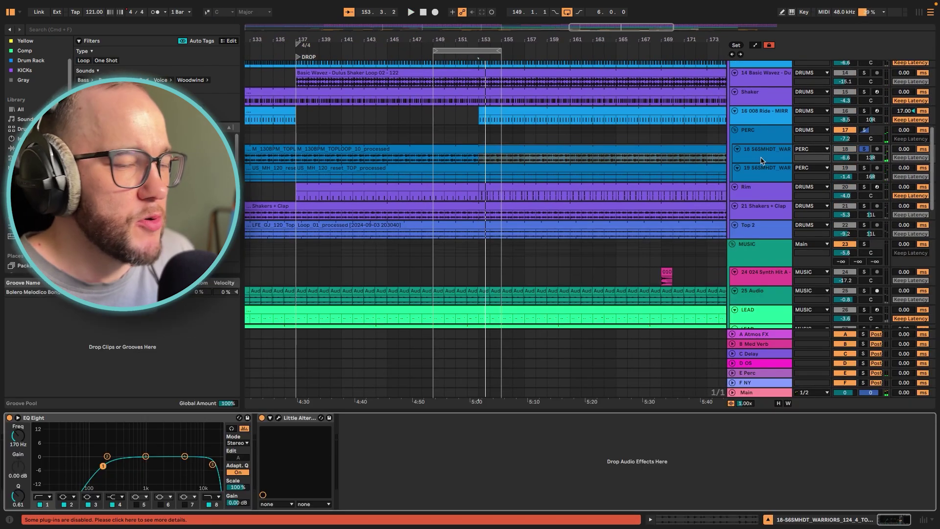
key("space")
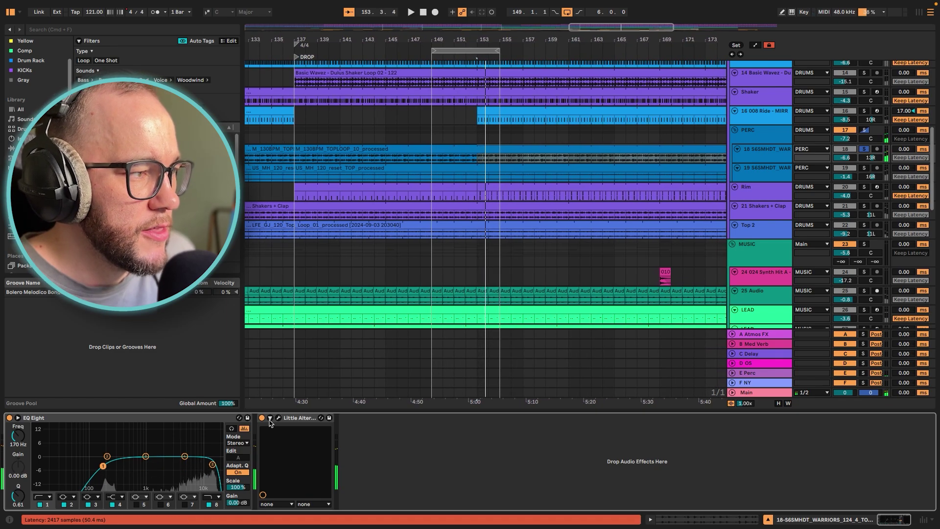
left_click(263, 418)
left_click(278, 418)
key("space")
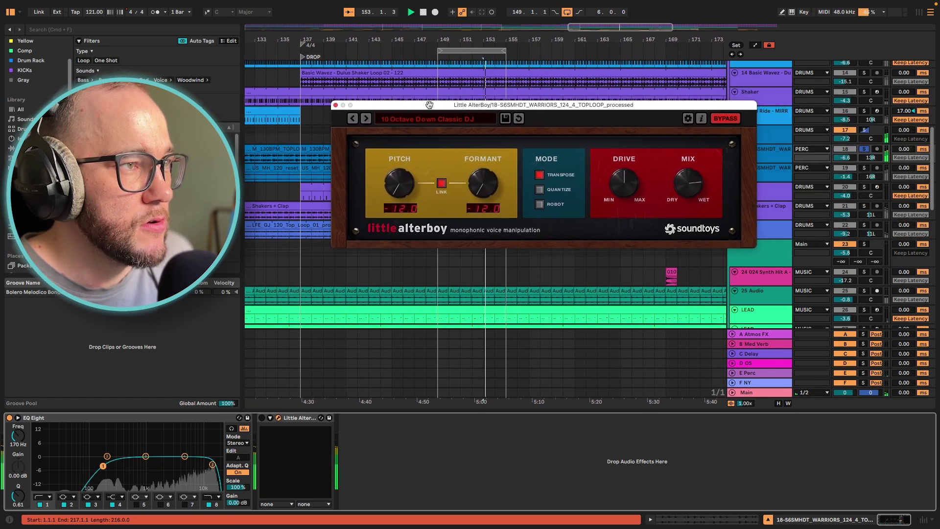
left_click(262, 418)
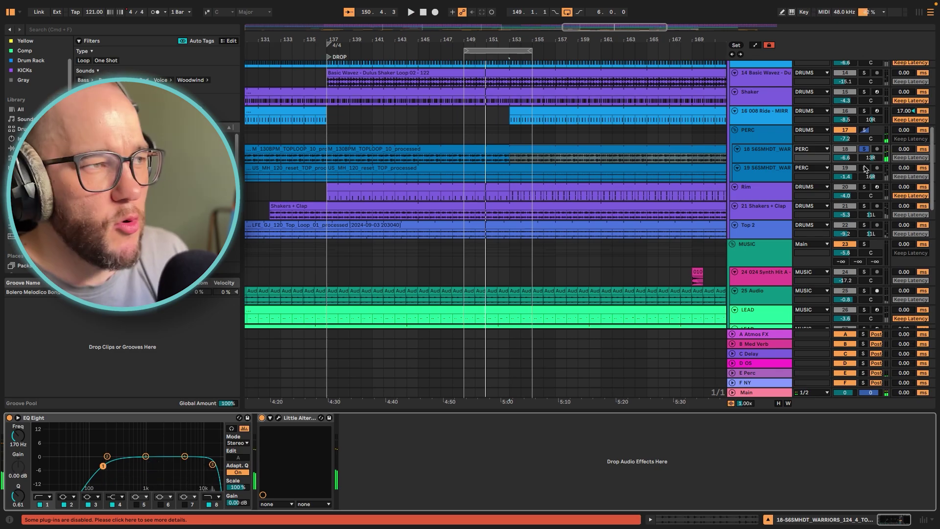
Solo the second PERC top loop on track 19, play it, and inspect its Little AlterBoy settings
left_click(864, 168)
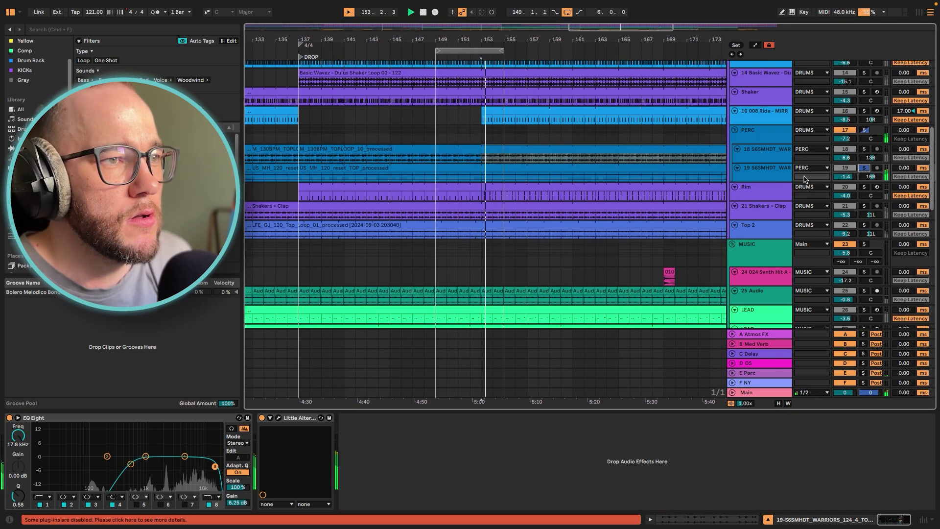
left_click(327, 452)
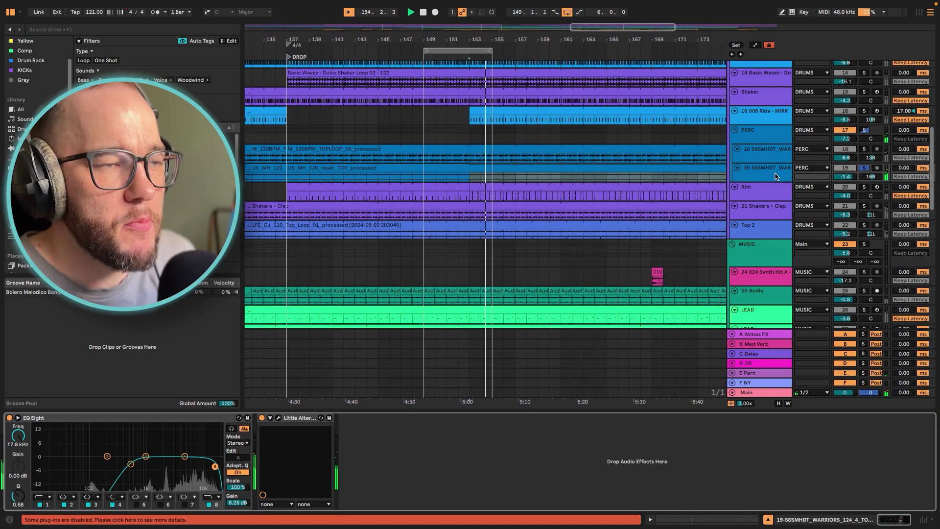
key("space")
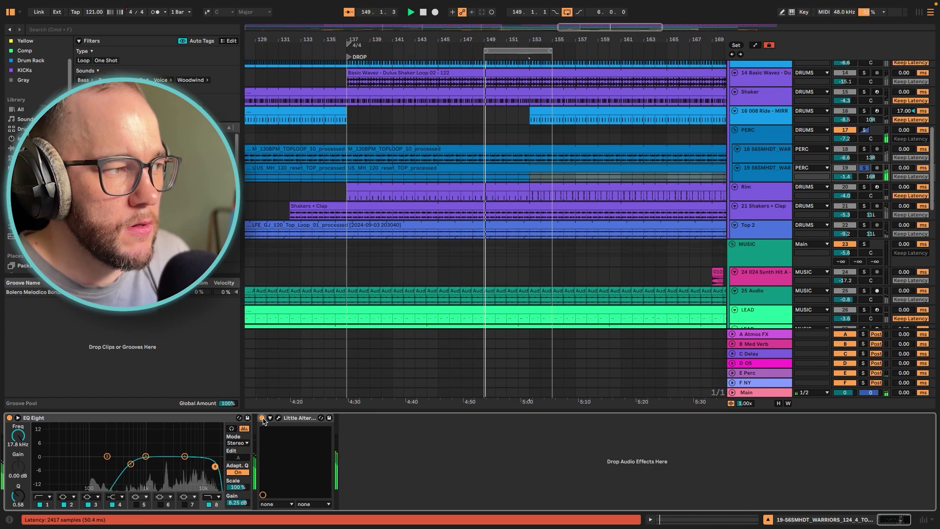
left_click(277, 419)
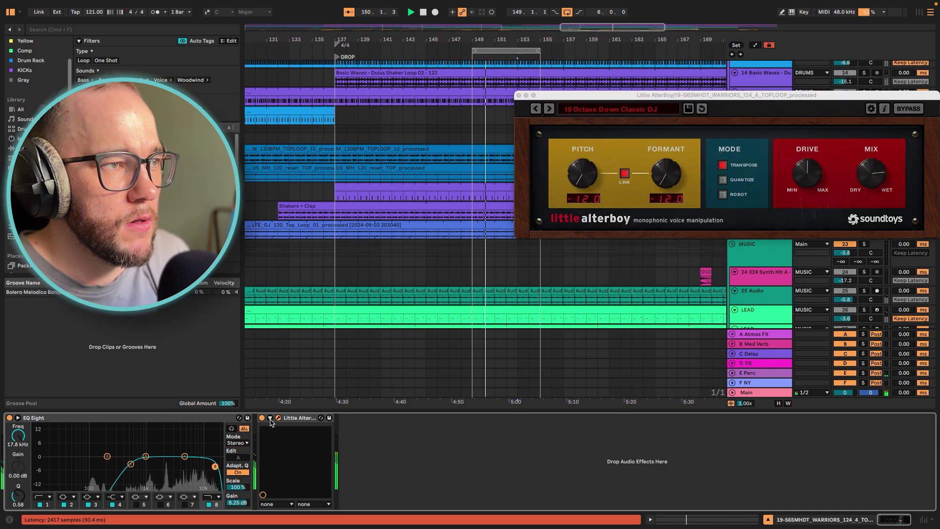
left_click(519, 96)
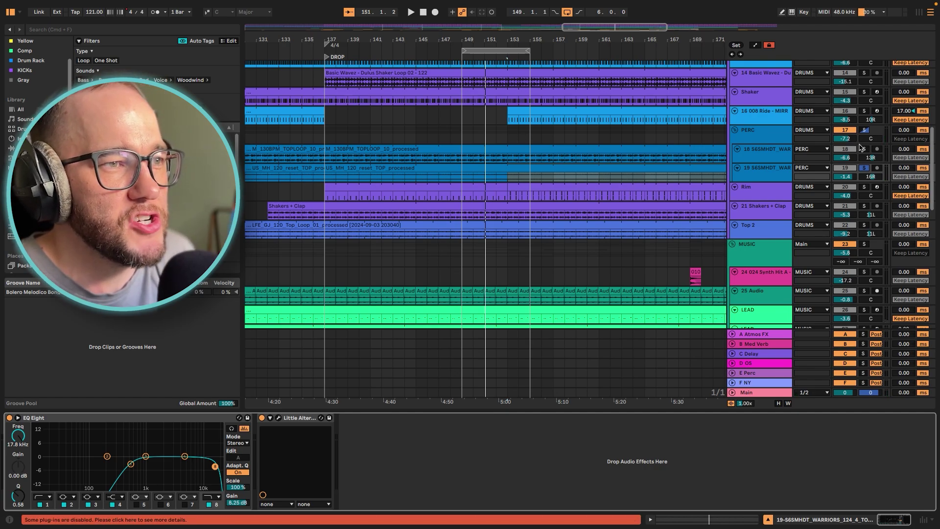
Play both PERC top loops soloed together, and solo the whole DRUMS group to hear them in context
left_click(813, 162)
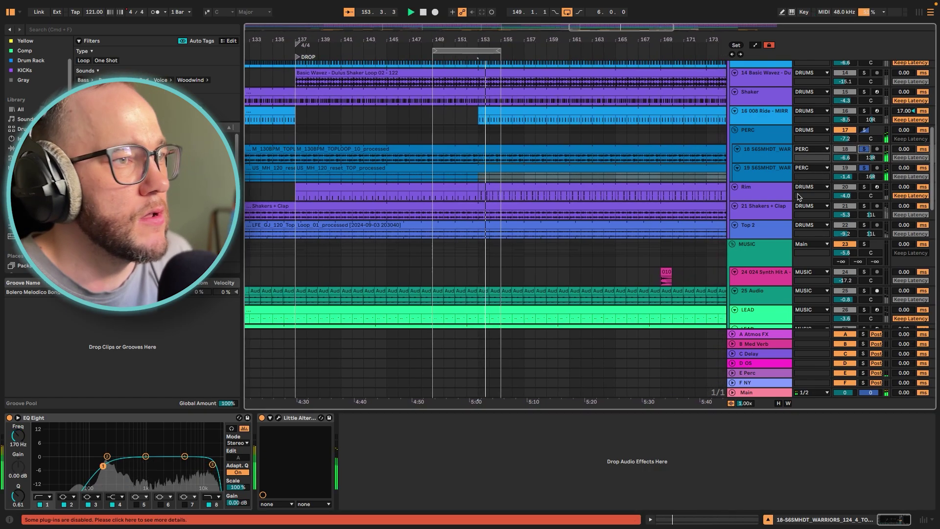
key("space")
scroll(781, 140, "up", 5)
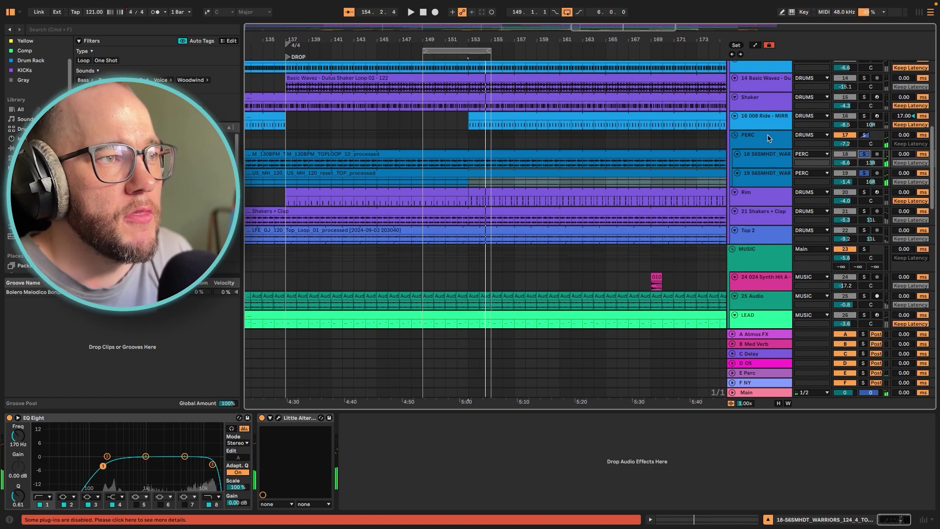
left_click(860, 137)
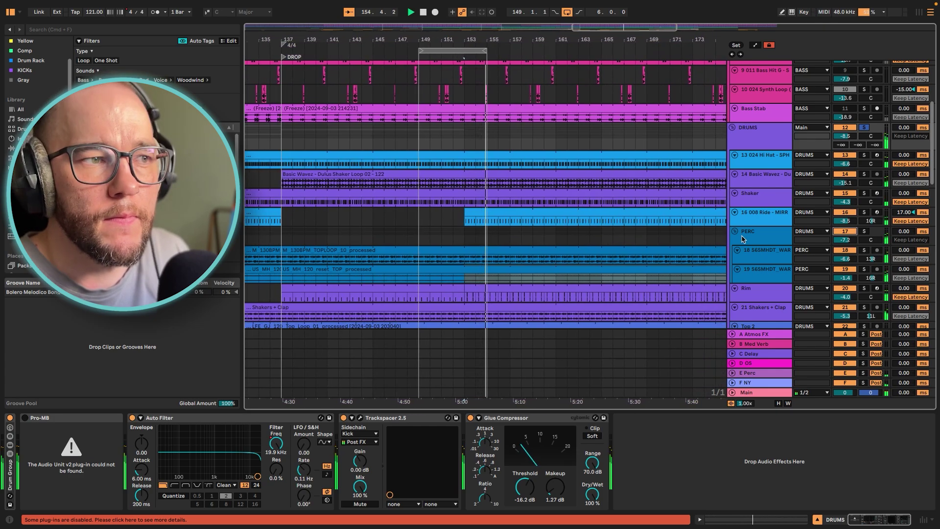
Solo the Rim track and the Shakers + Clap track in turn, playing them around bar 153 and viewing their devices
scroll(887, 153, "down", 8)
left_click(767, 81)
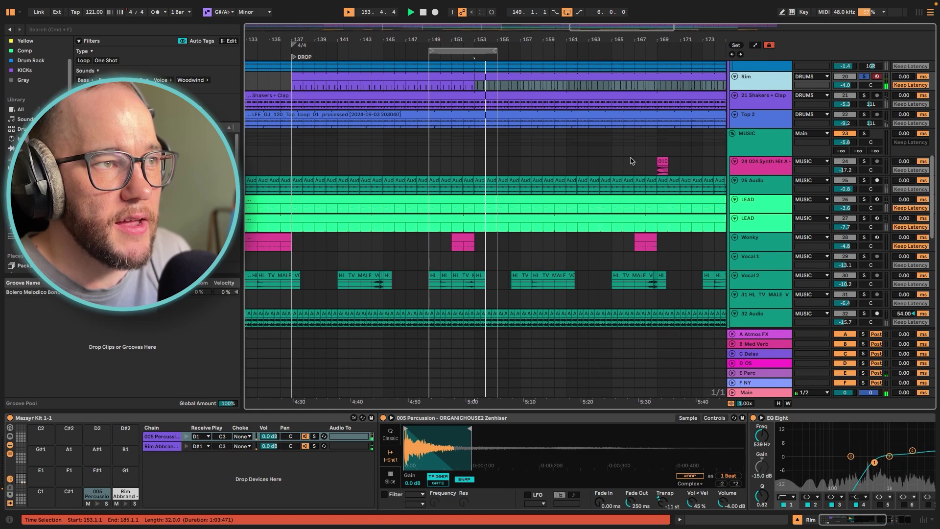
scroll(649, 167, "up", 1)
left_click(864, 106)
left_click(767, 116)
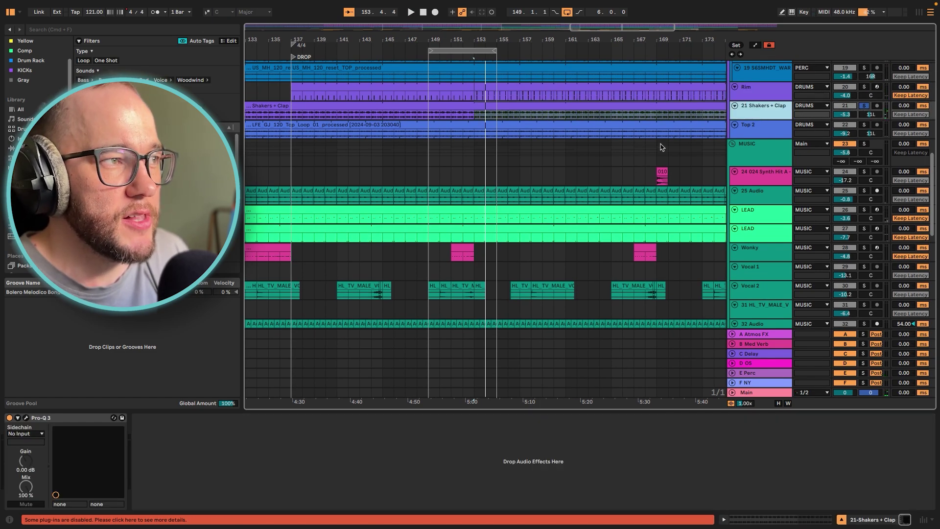
key("space")
scroll(578, 153, "up", 3)
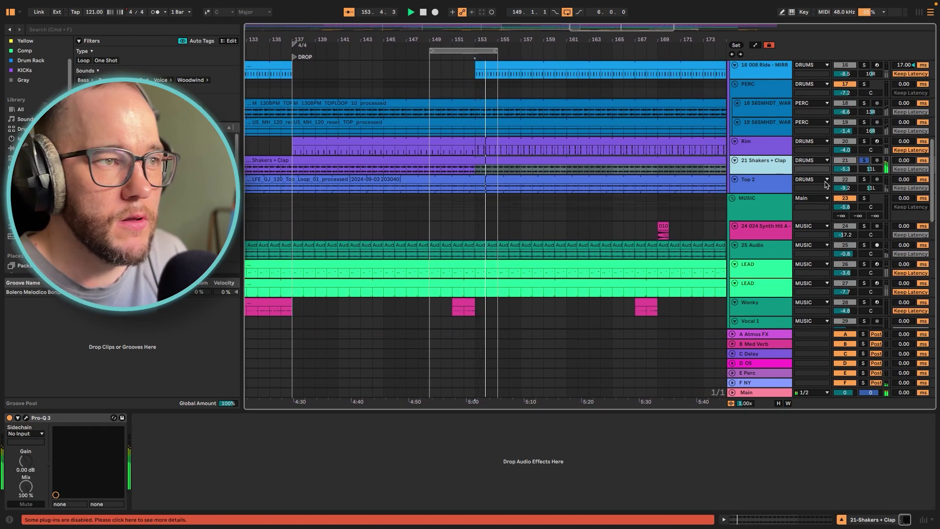
Solo the Top 2 track and play it with the HH Group's Drum Buss and Vocoder bypassed
left_click(865, 180)
left_click(748, 186)
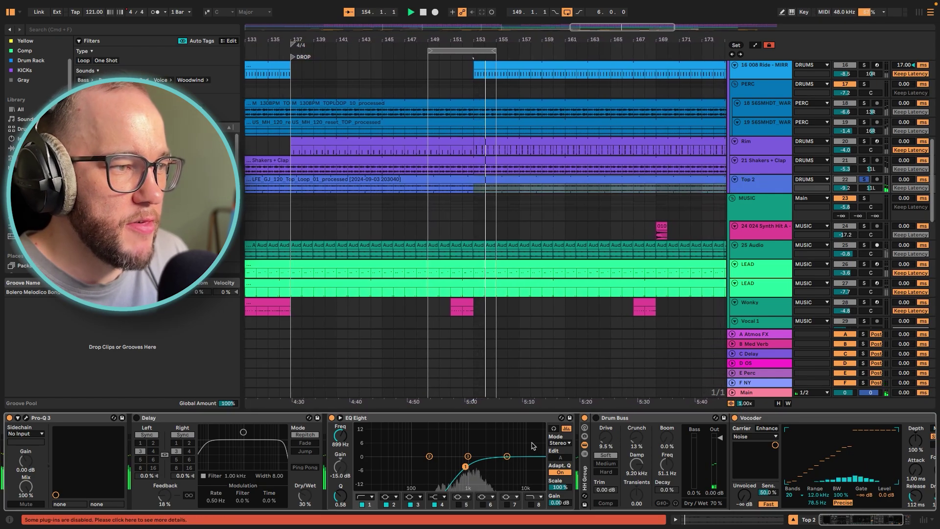
left_click_drag(849, 522, 859, 521)
left_click(651, 418)
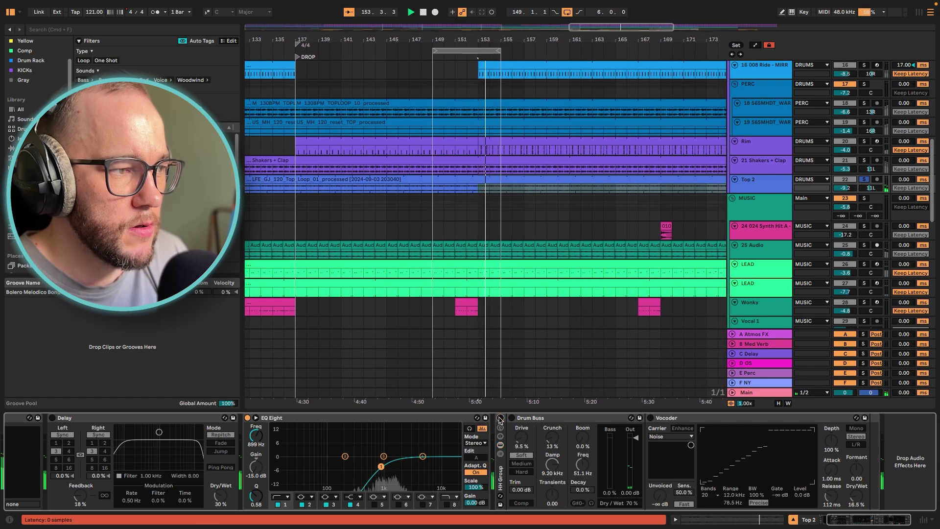
scroll(165, 471, "left", 3)
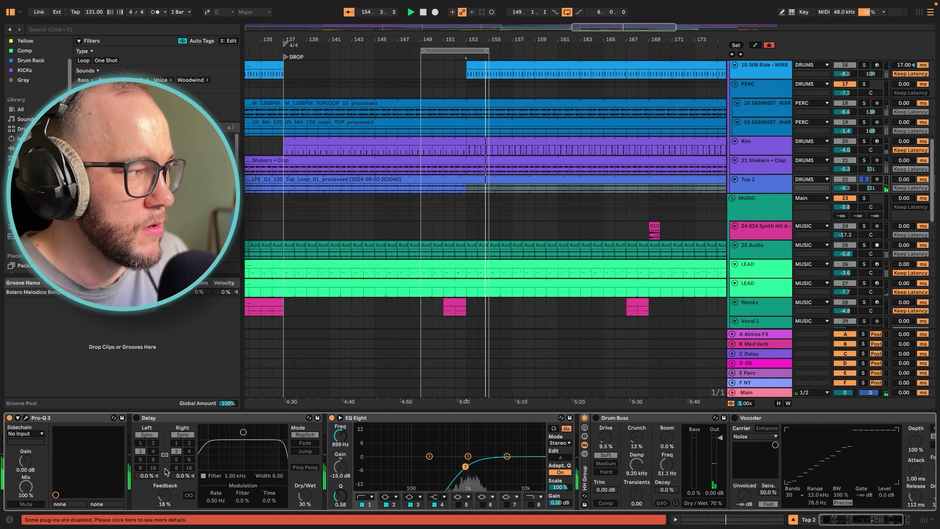
Compare the Top 2 loop with Pro-Q 3 bypassed and enabled, and view its EQ curve
left_click(10, 418)
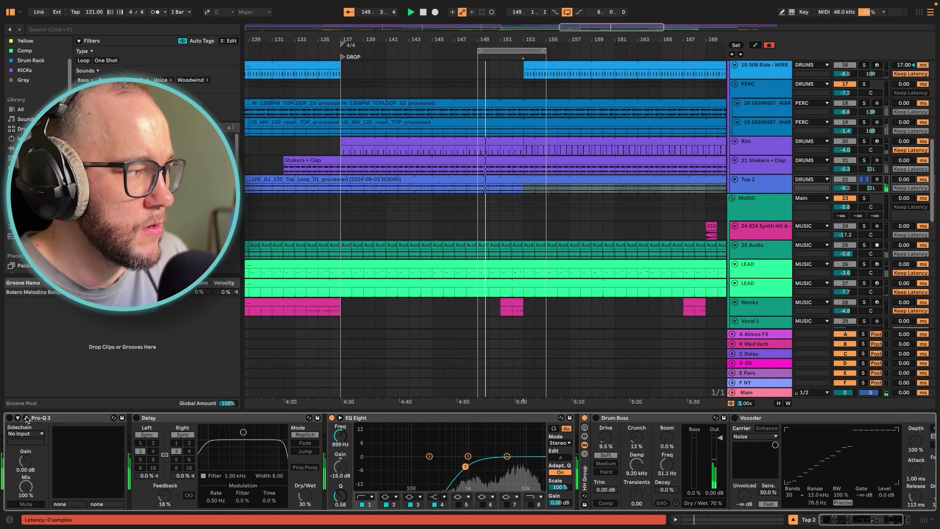
left_click(26, 418)
left_click(10, 418)
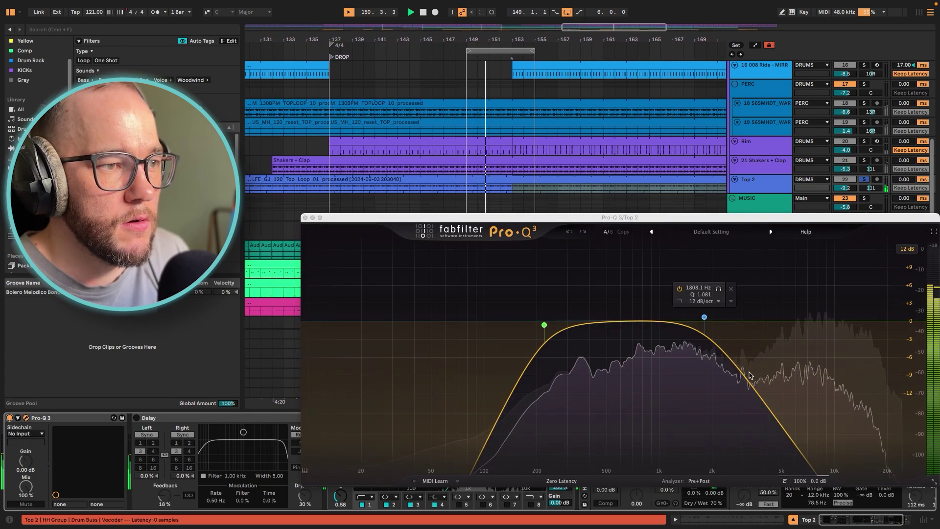
left_click(305, 218)
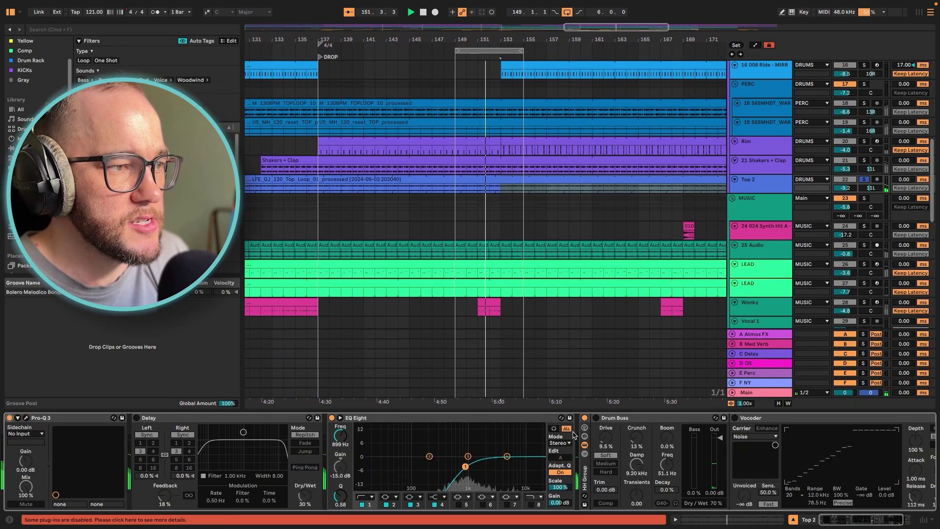
Hear the Top 2 loop with the Vocoder enabled and inspect the device's Dry/Wet control
left_click(735, 418)
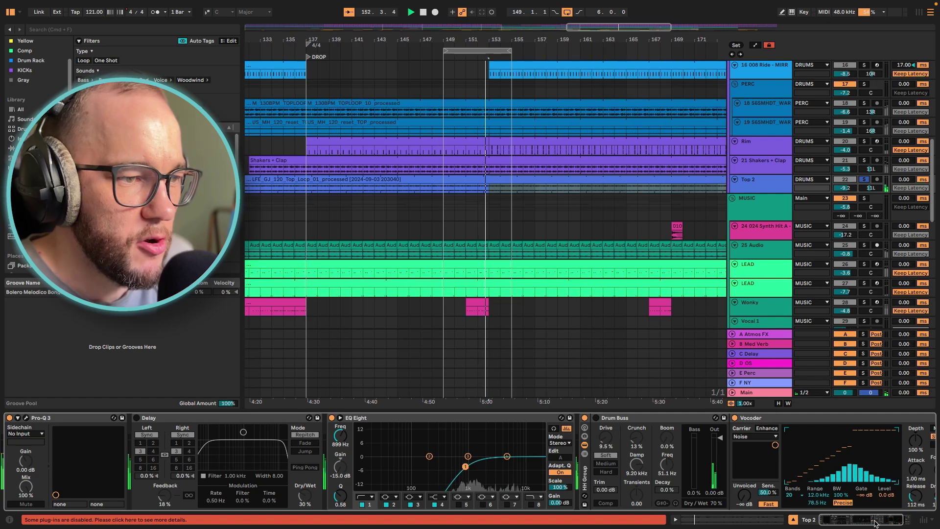
left_click(904, 520)
left_click(855, 497)
left_click_drag(855, 498, 855, 527)
Layer the soloed hi-hat, Basic Wavez shaker loop, Shaker and first PERC top loop one by one, briefly trying the Ride
scroll(739, 202, "up", 10)
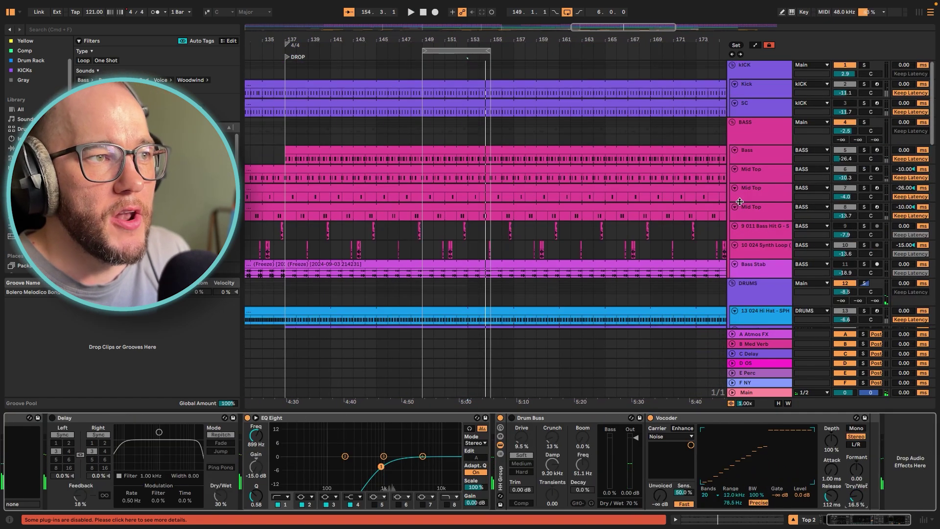
left_click(865, 123)
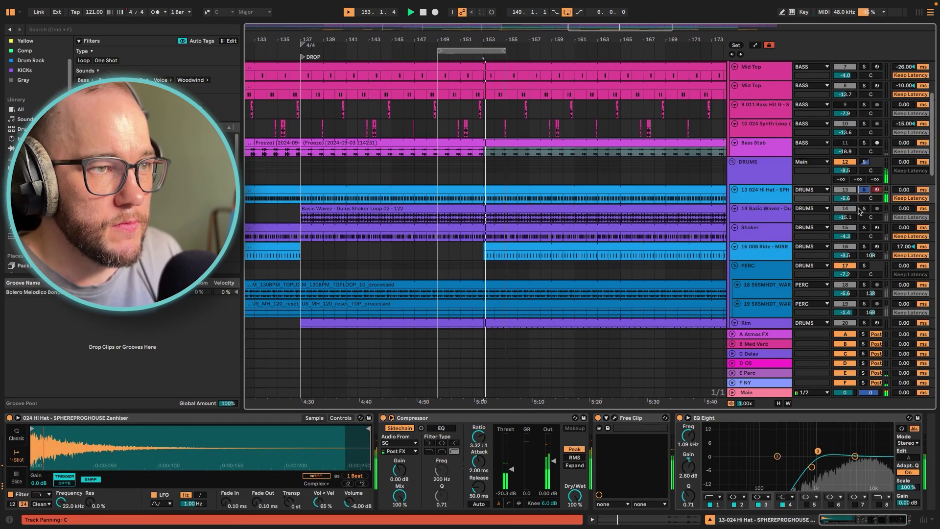
left_click(865, 209, "super")
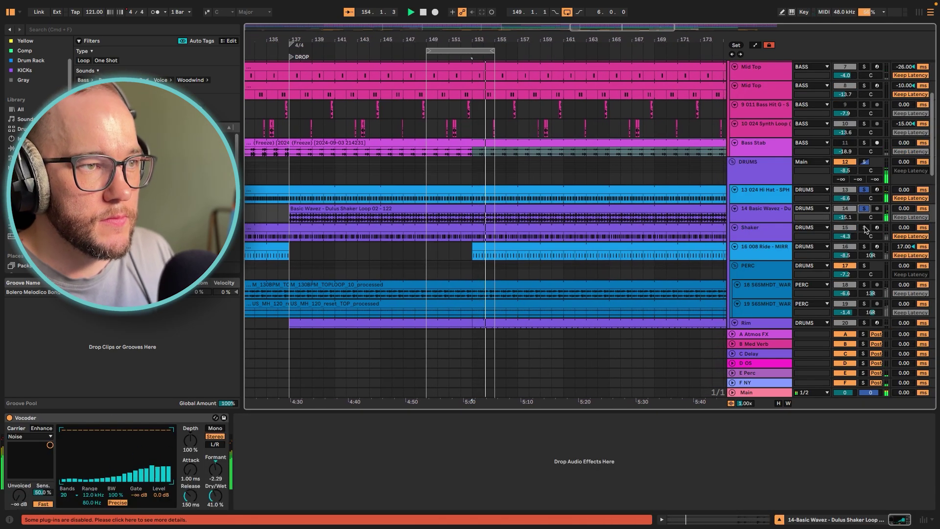
left_click(865, 227, "super")
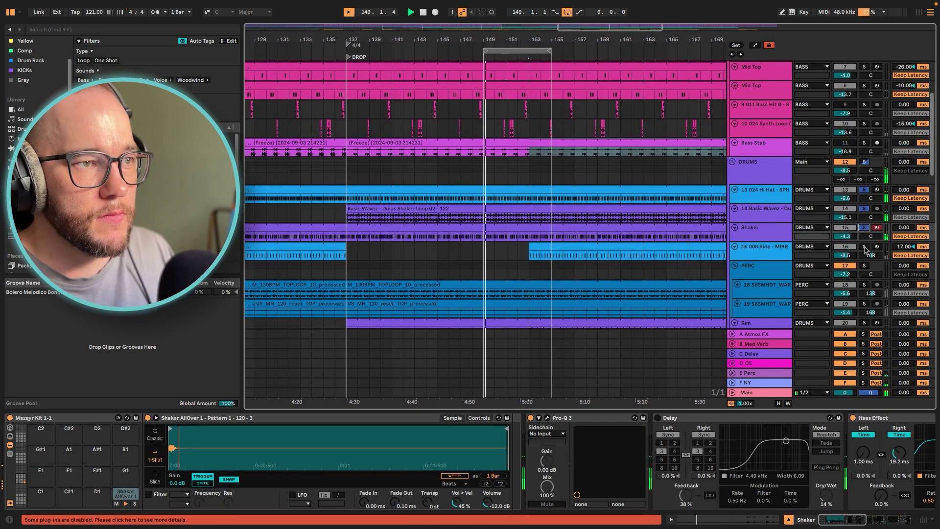
left_click(865, 285, "super")
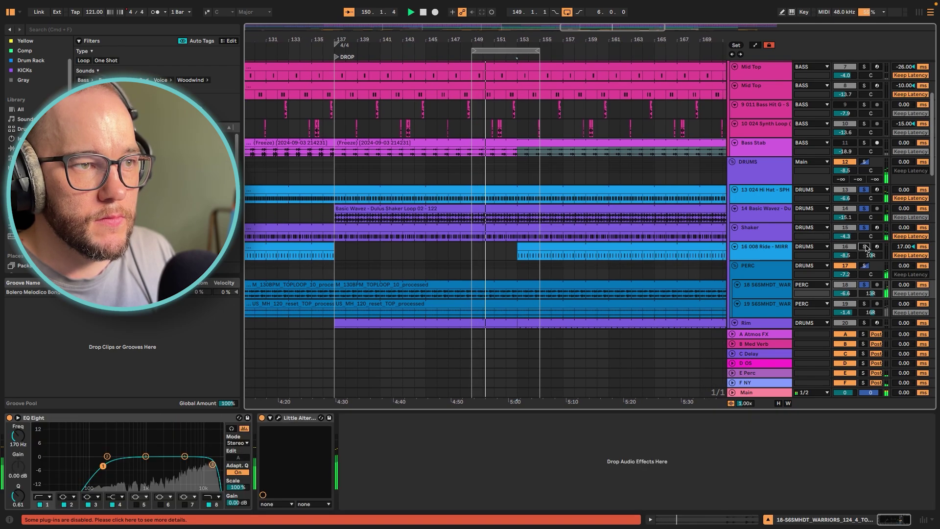
left_click(864, 246, "super")
scroll(757, 251, "down", 1)
left_click(864, 244)
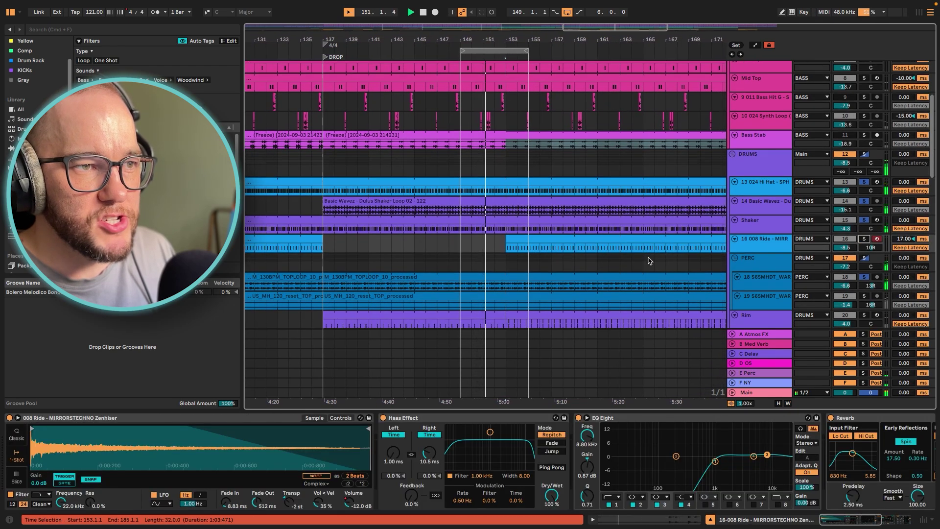
Add the second PERC top loop, Rim, Shakers + Clap and Top 2 to the soloed drums, looping from bar 155
scroll(876, 240, "down", 3)
left_click(865, 233, "super")
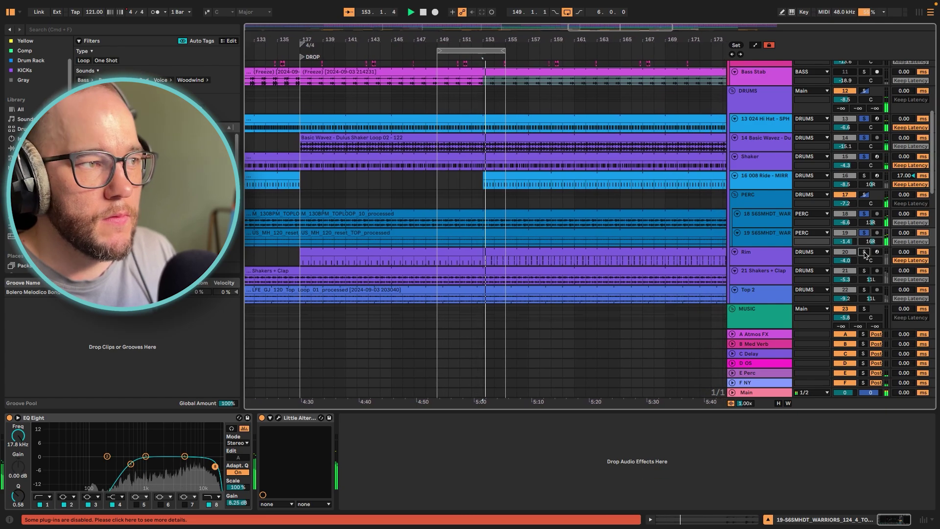
left_click(865, 252, "super")
left_click_drag(462, 53, 529, 52)
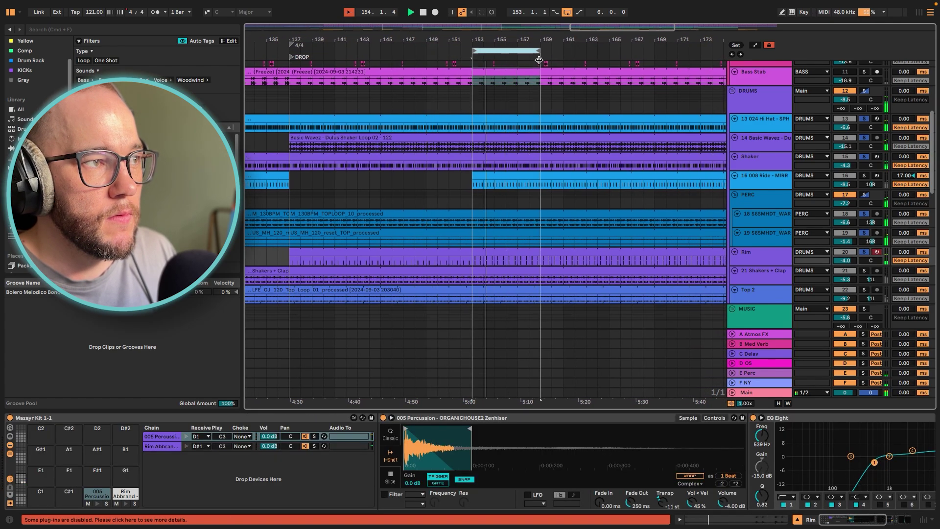
left_click(864, 271, "super")
scroll(601, 238, "down", 2)
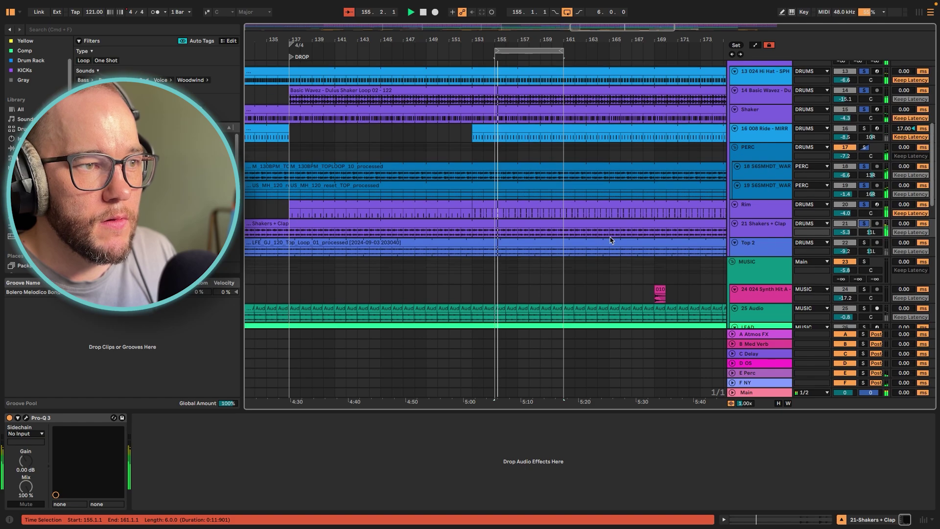
left_click(864, 243, "super")
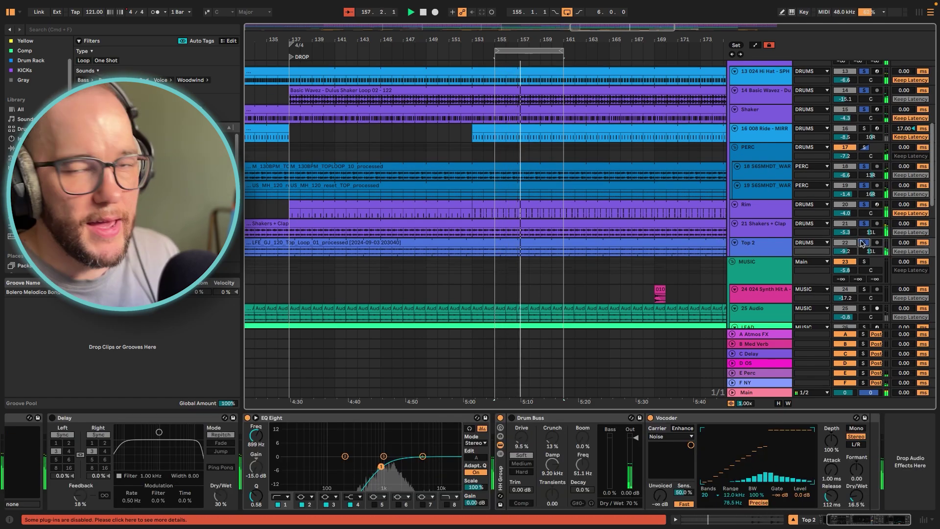
left_click(863, 243)
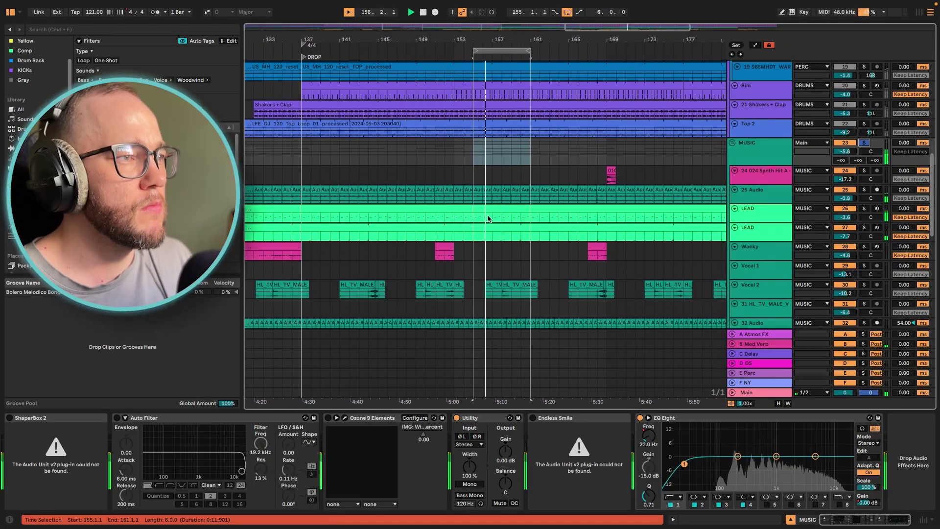
Solo the 24 Synth Hit track in the MUSIC group and play its hit around bar 169
left_click(866, 190)
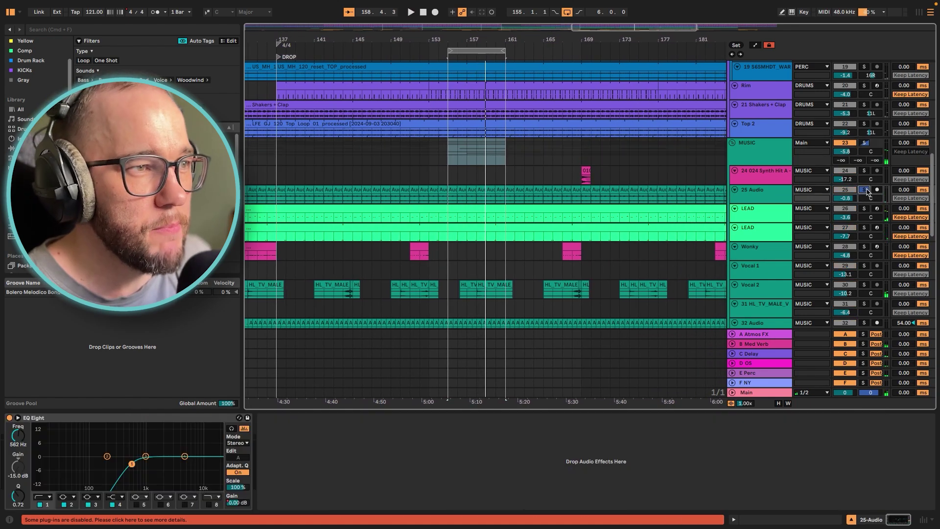
left_click(847, 174)
left_click(865, 170)
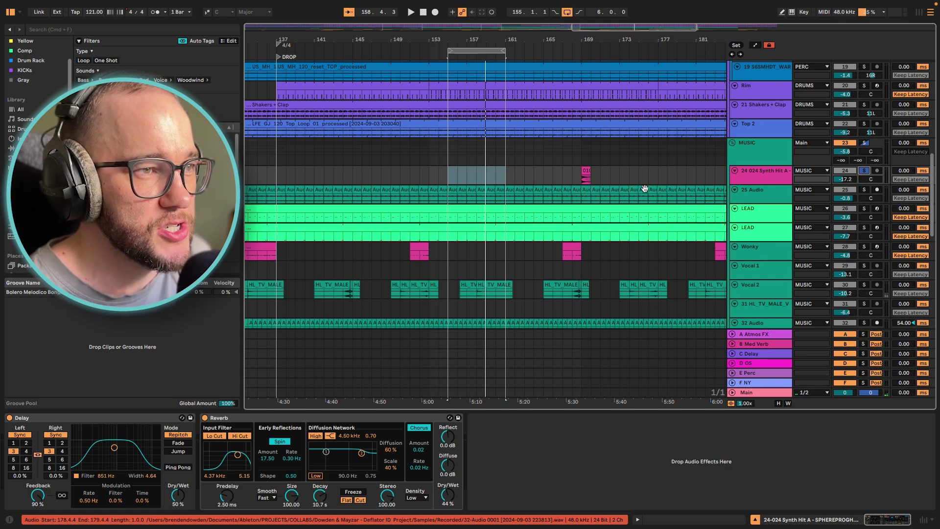
key("space")
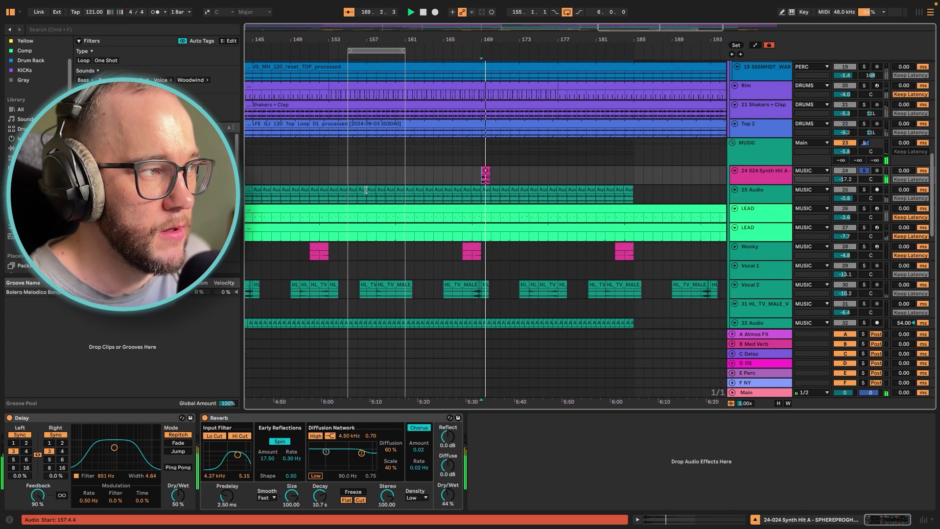
Solo the 25 Audio track, play it around bar 169, and view the arrangement back towards the breakdown
left_click(865, 190)
left_click(643, 203)
key("space")
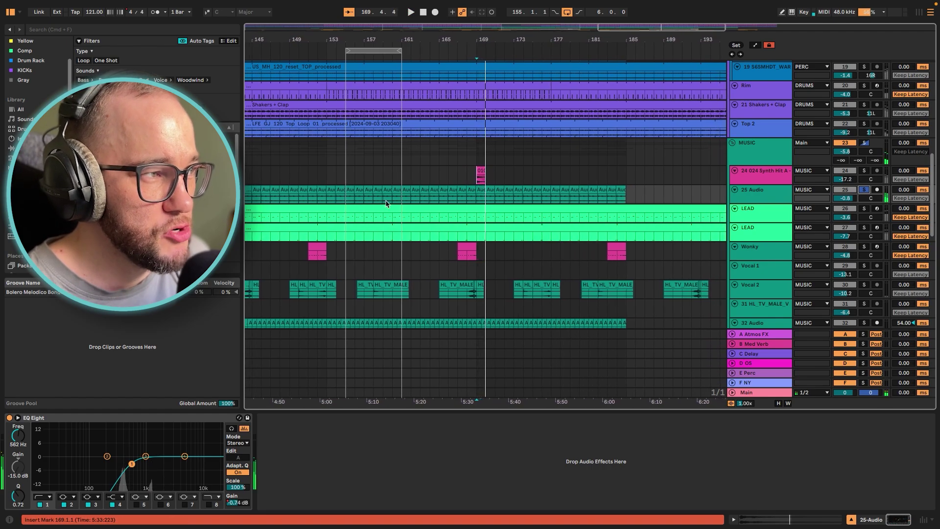
key("space")
scroll(386, 203, "down", 5)
scroll(389, 204, "left", 3)
scroll(393, 203, "left", 2)
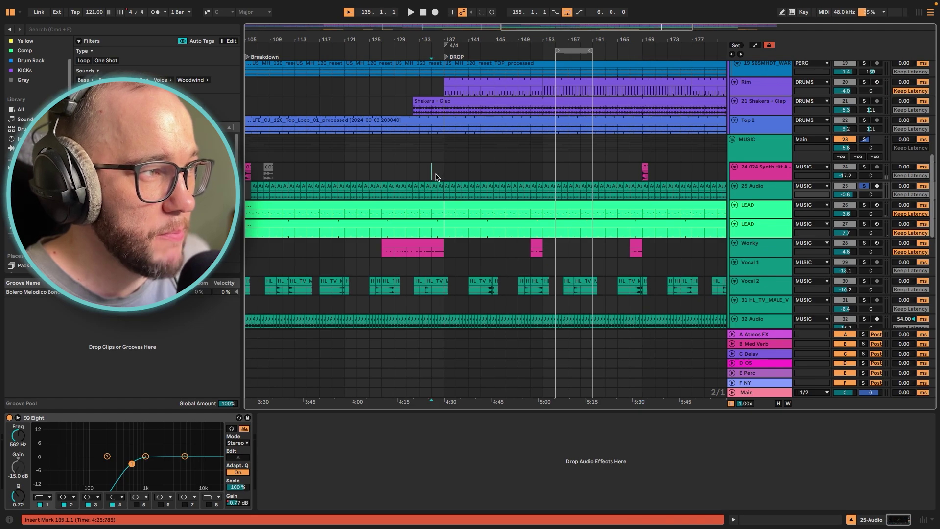
Play the full mix around the drop with no solos, and compare it with the 25 Audio track soloed
left_click(437, 177)
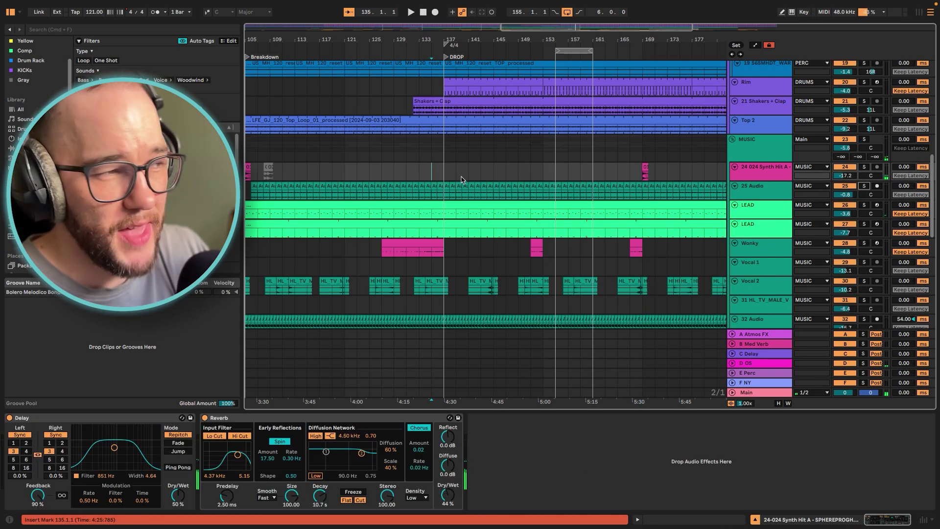
left_click(865, 142)
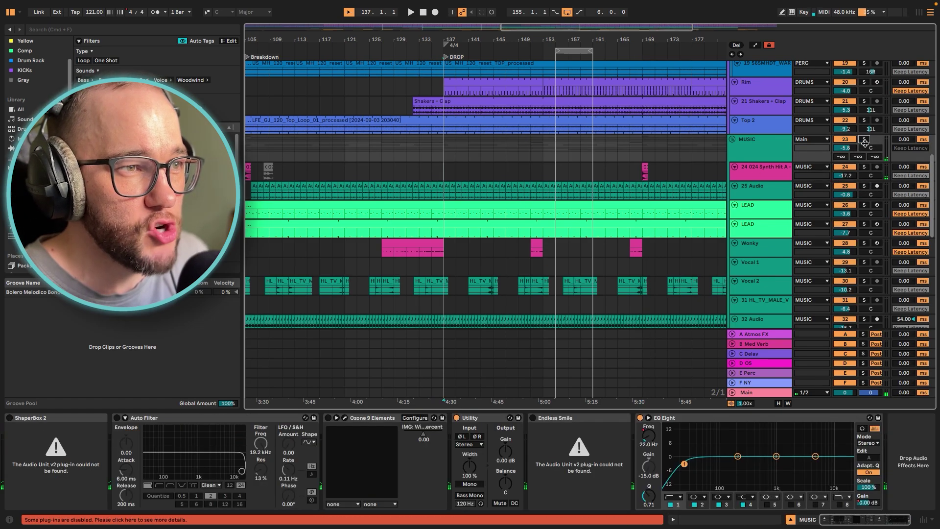
key("space")
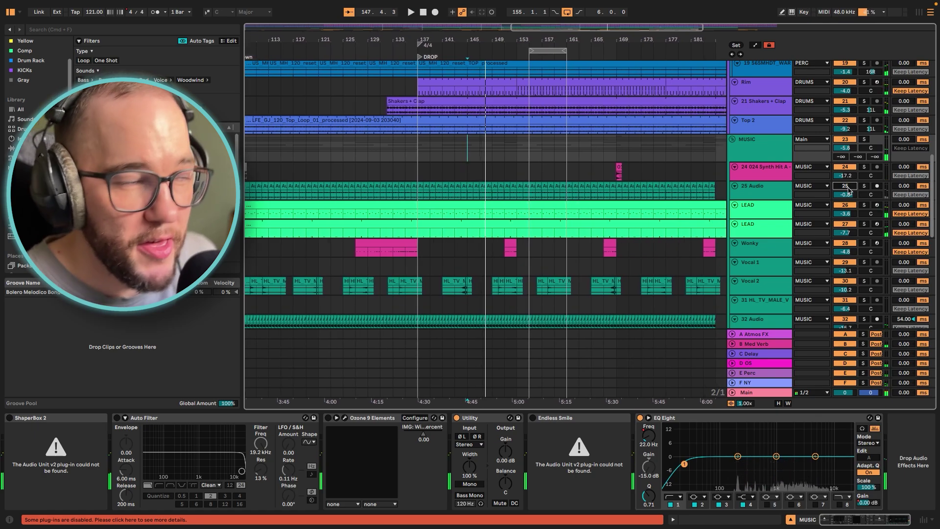
key("space")
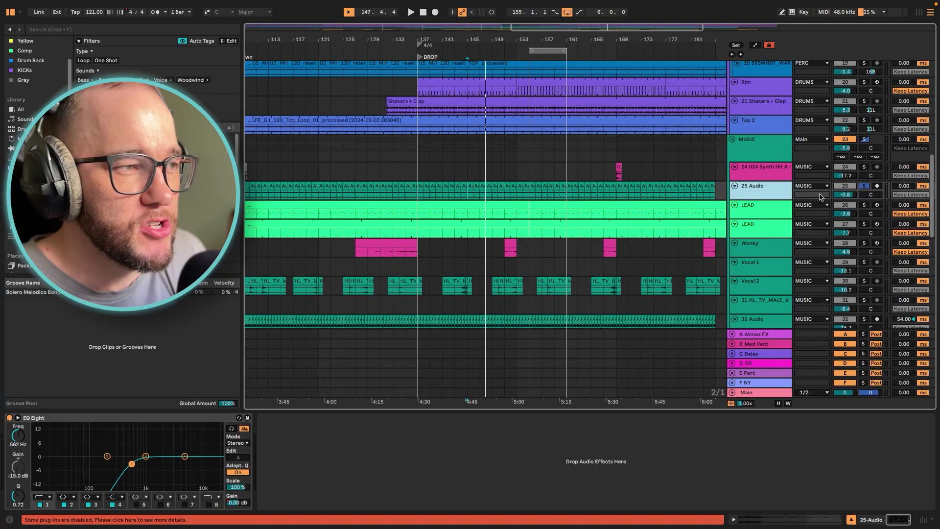
key("space")
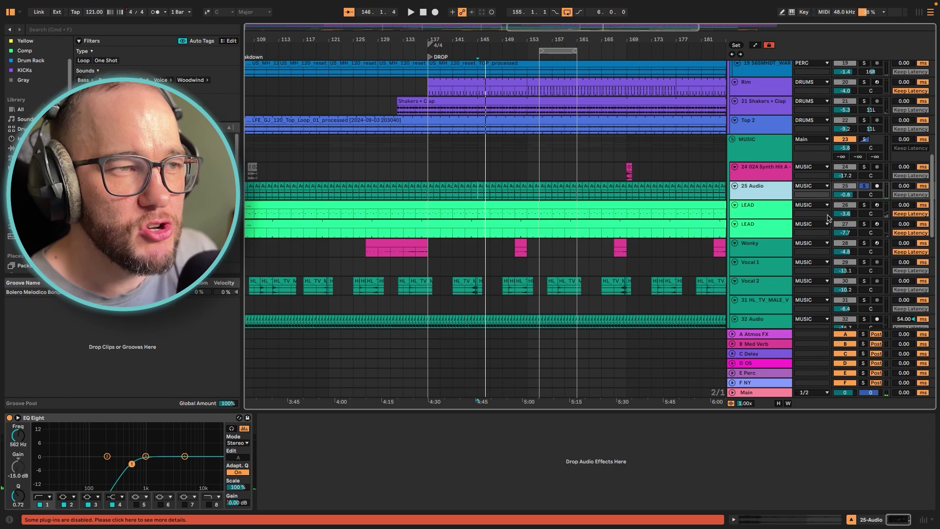
Solo the first LEAD track on track 26 and examine its clips and device chain across the breakdown and drop
left_click(418, 198)
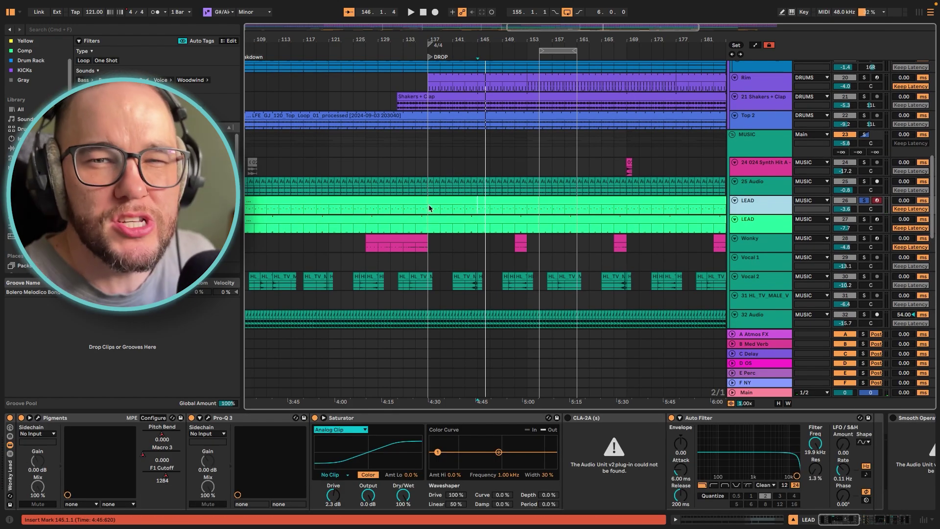
scroll(765, 216, "down", 1)
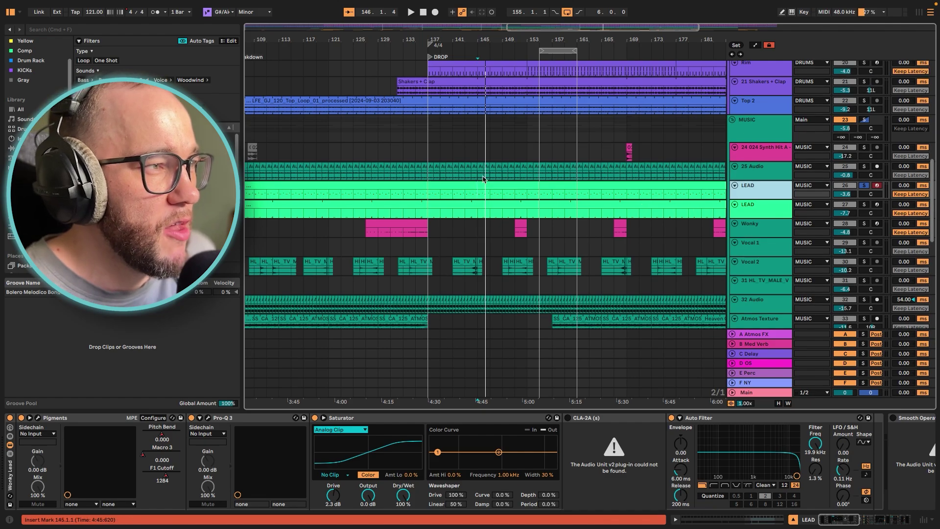
scroll(485, 166, "down", 3)
scroll(478, 150, "down", 3)
scroll(476, 151, "up", 2)
scroll(483, 184, "up", 1)
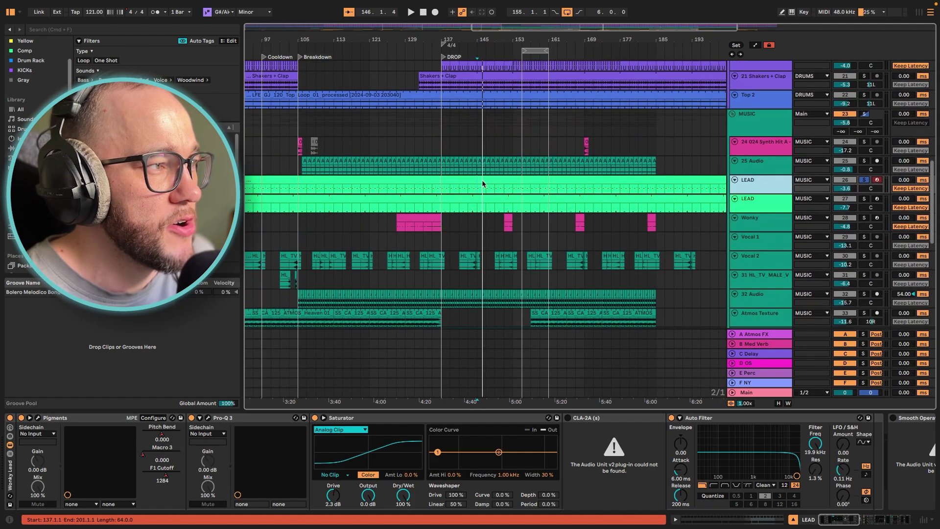
scroll(482, 185, "left", 3)
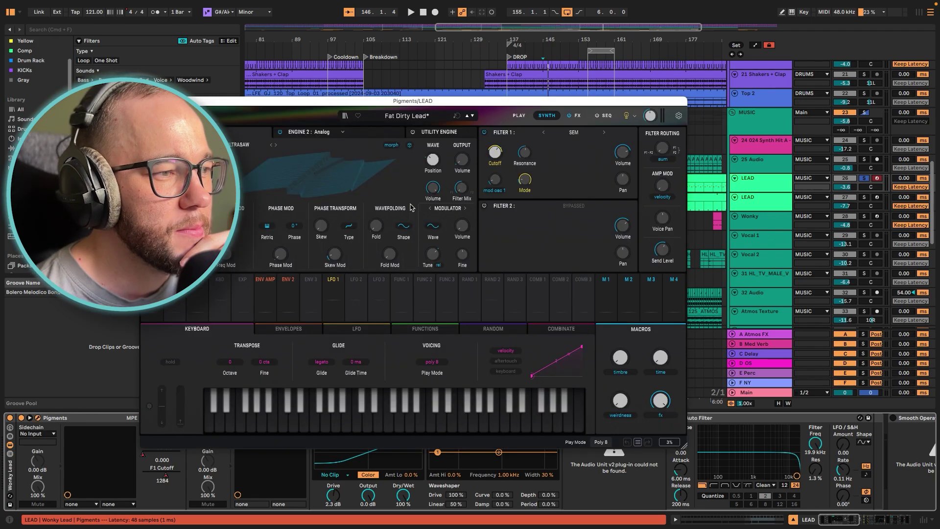
Examine the LEAD track's Fat Dirty Lead patch in Pigments, close the plug-in, and show the automation lanes
left_click_drag(439, 102, 506, 84)
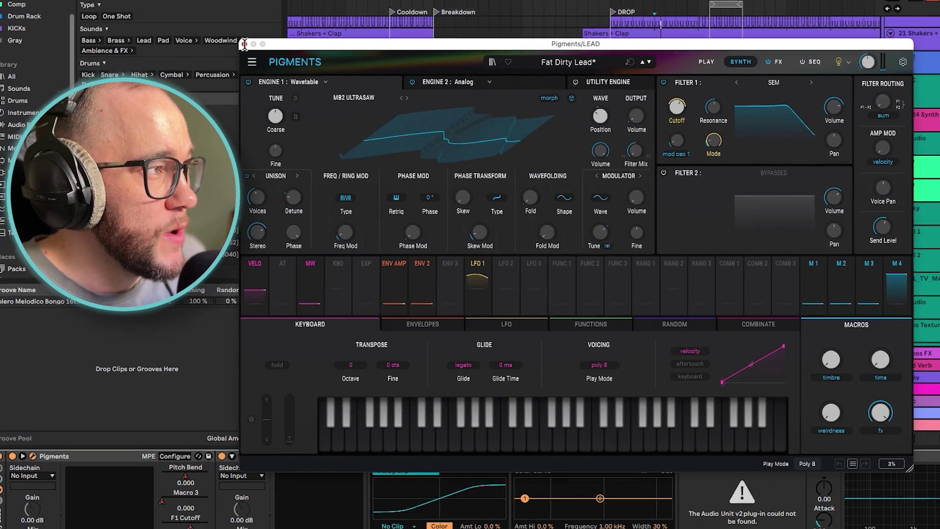
left_click(249, 38)
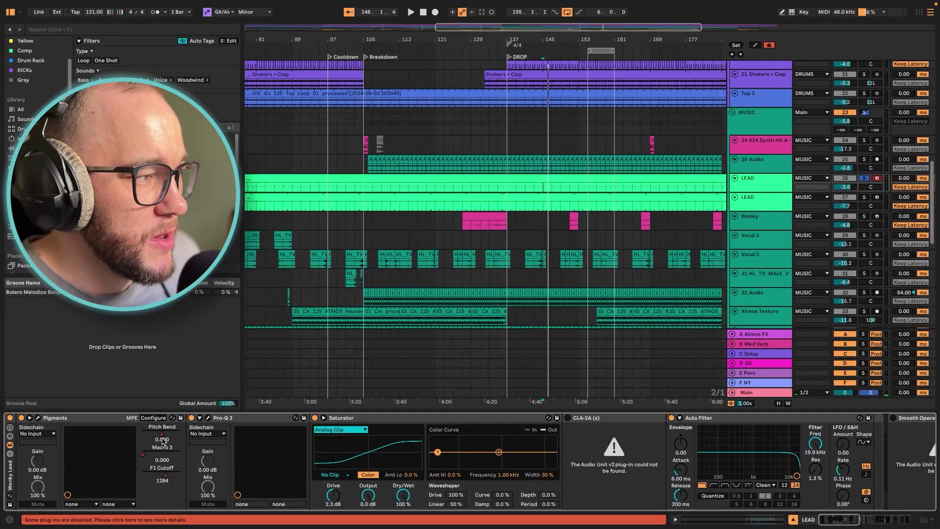
key("a")
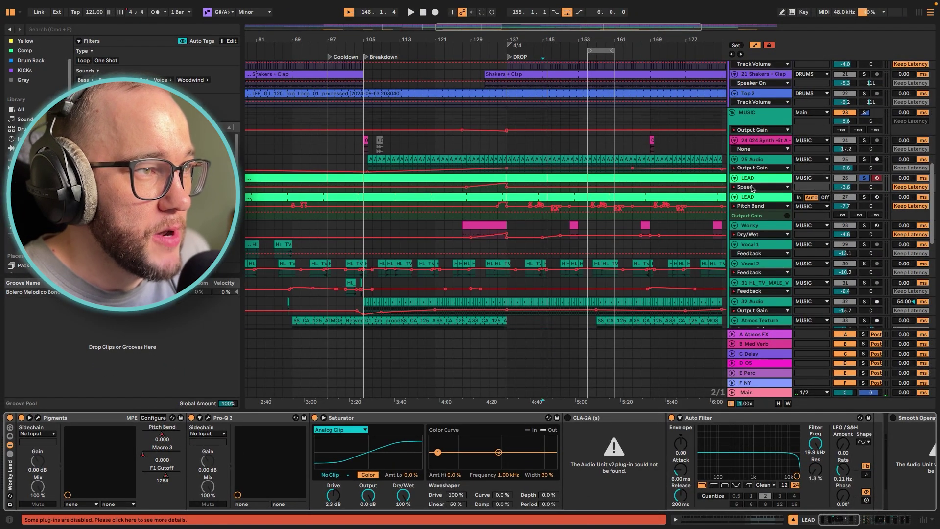
Show the first LEAD track's Pitch Bend automation in an enlarged lane and examine its curve just before the drop
left_click(753, 188)
left_click(755, 198)
left_click_drag(755, 192, 742, 261)
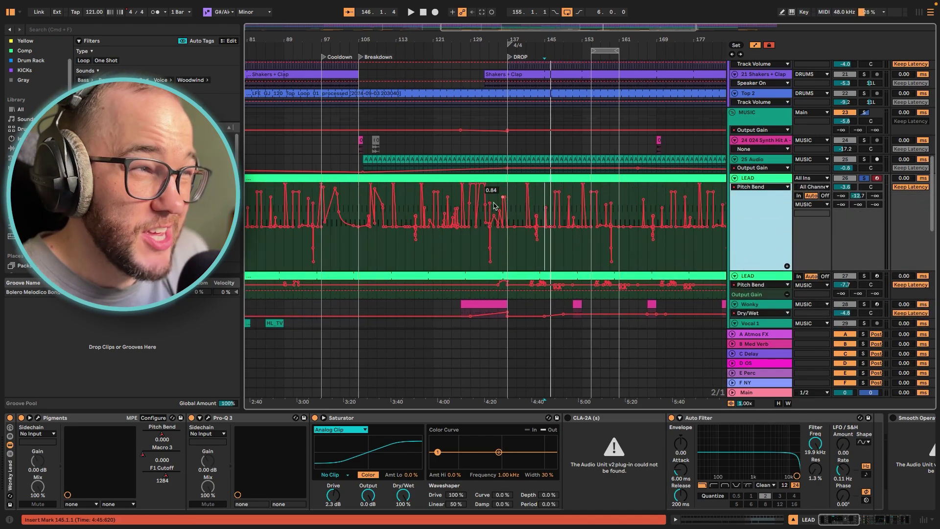
scroll(490, 213, "up", 5)
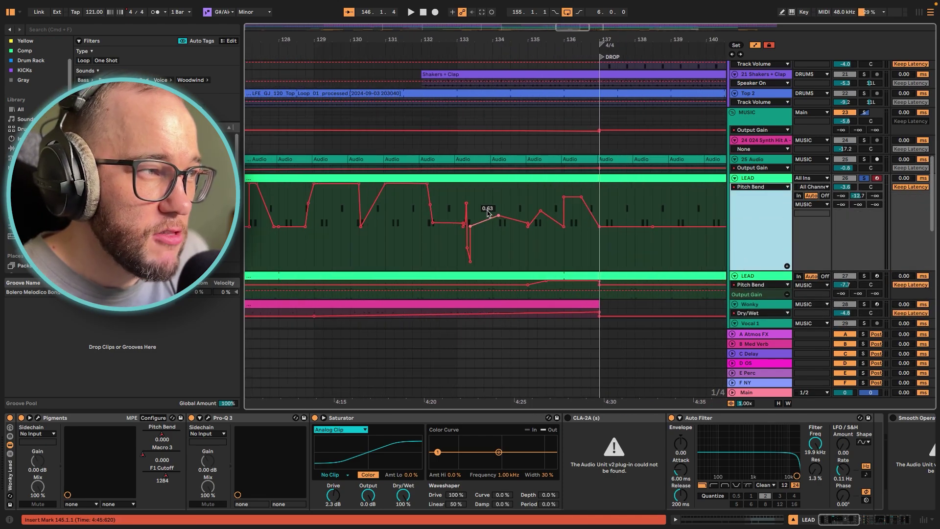
Open the first LEAD track's MIDI clip and view its F#2 and G#2 notes up close
double_click(522, 177)
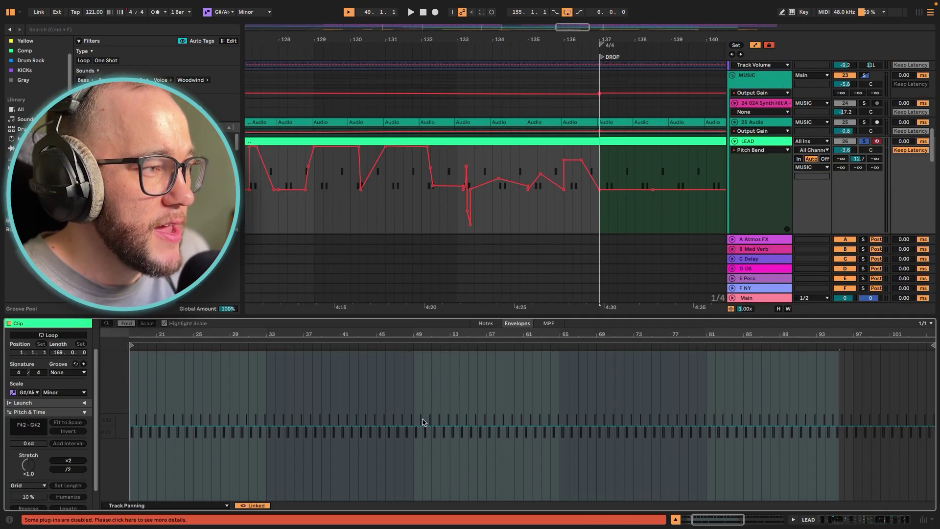
left_click(485, 324)
scroll(136, 372, "up", 4)
scroll(135, 373, "left", 1)
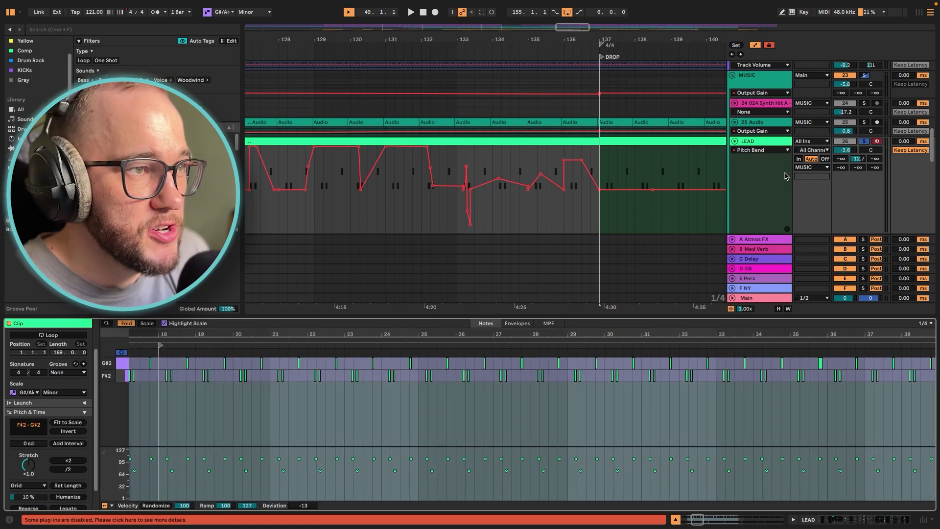
Play the soloed LEAD from bar 49, skipping ahead to bars 52, 55 and 60, and follow its Pitch Bend automation through the break
key("space")
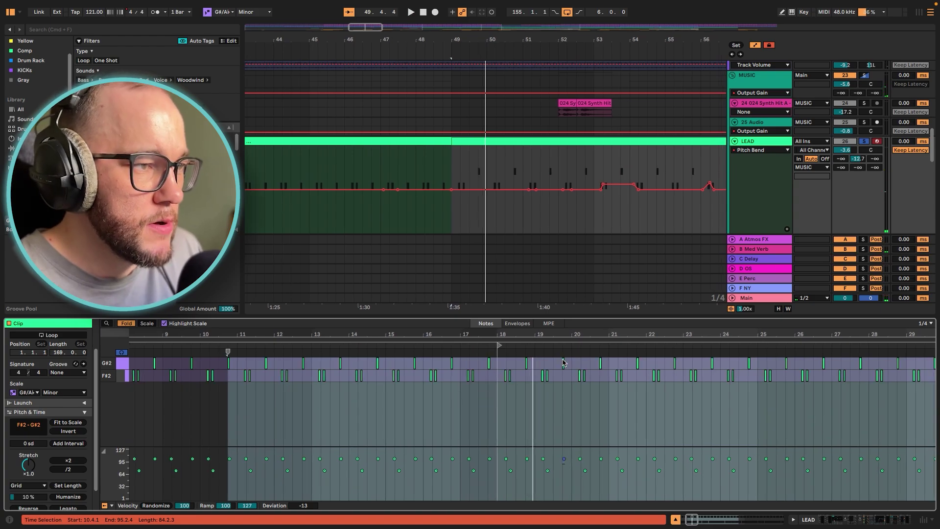
key("space")
scroll(539, 239, "right", 1)
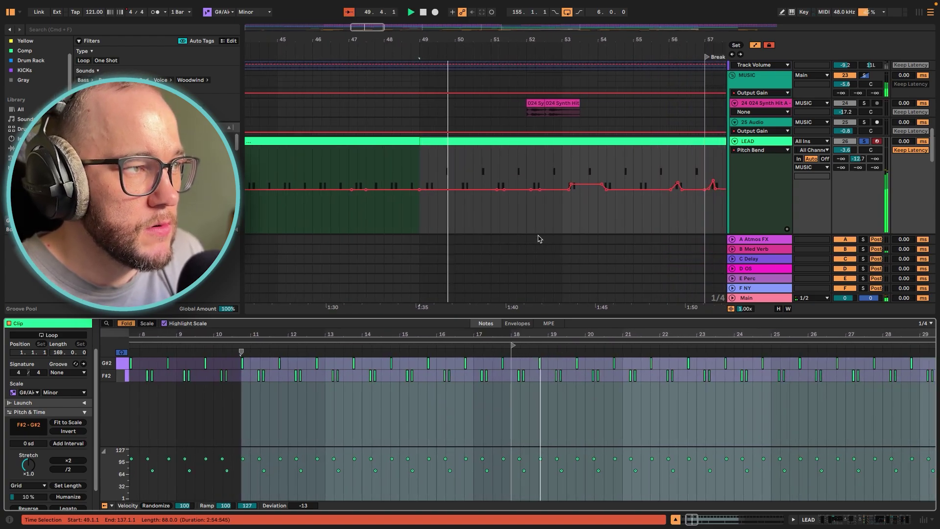
scroll(547, 231, "right", 3)
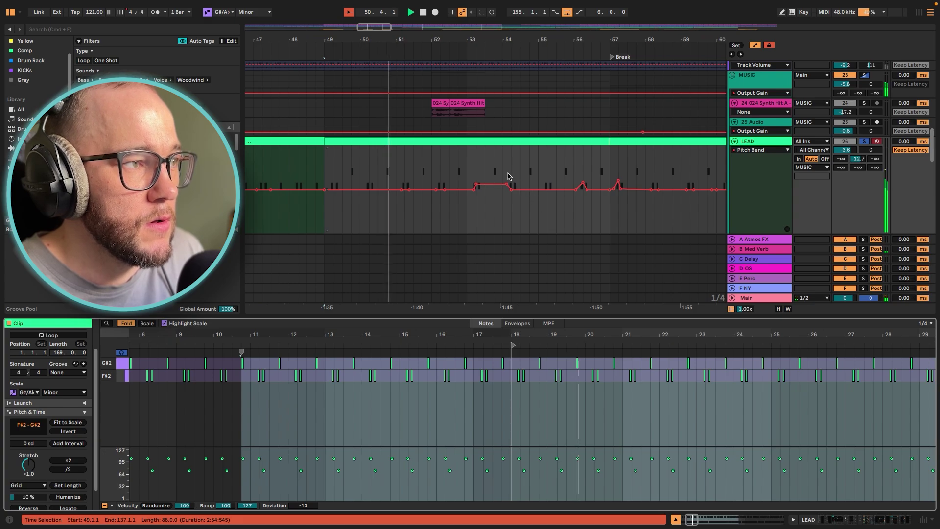
left_click(456, 169)
scroll(519, 222, "down", 5)
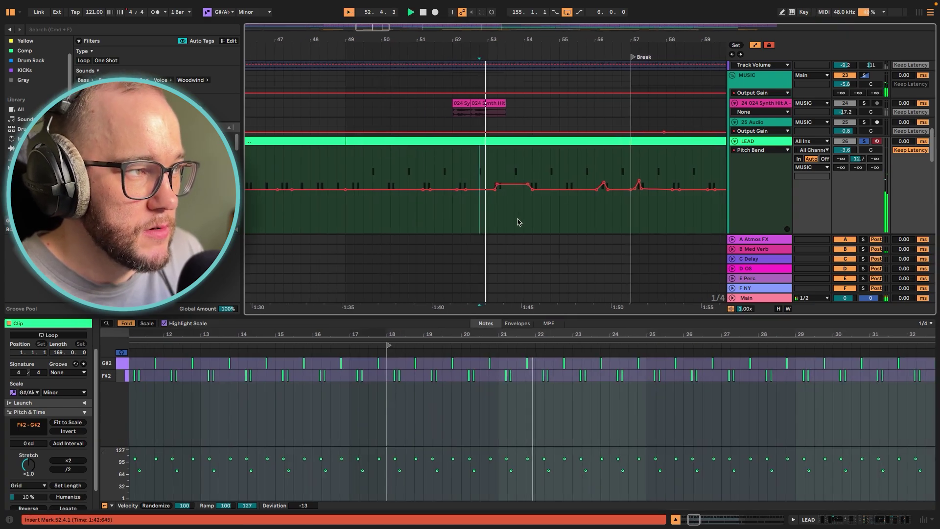
left_click(535, 169)
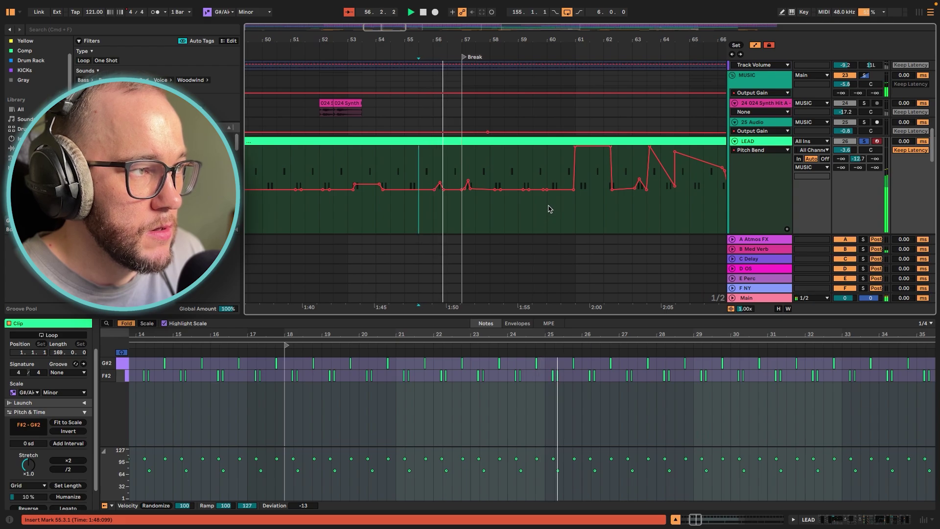
left_click(567, 165)
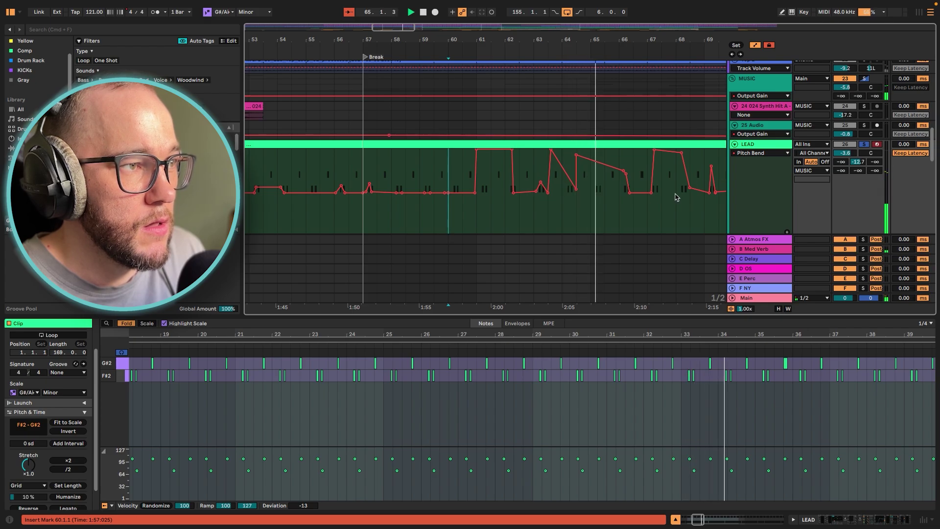
Show the LEAD track's Pitch Drift Amount automation across the arrangement and play it from bar 125 in the breakdown
left_click(762, 153)
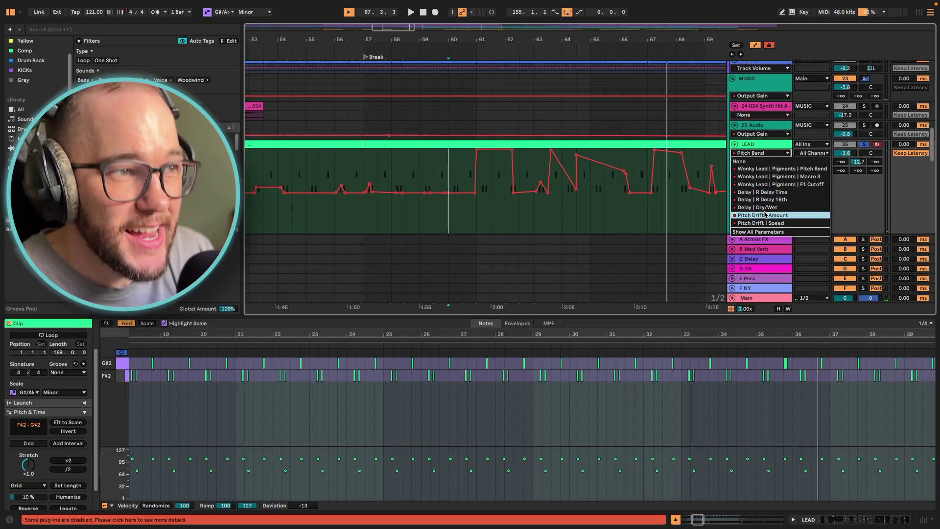
left_click(778, 210)
scroll(471, 190, "down", 2)
scroll(470, 190, "down", 10)
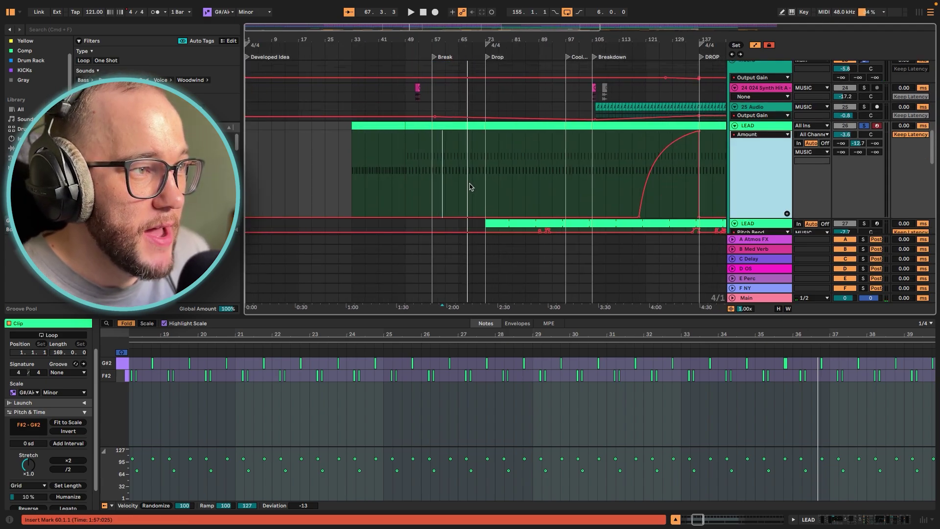
scroll(471, 185, "down", 3)
scroll(593, 97, "down", 1)
key("space")
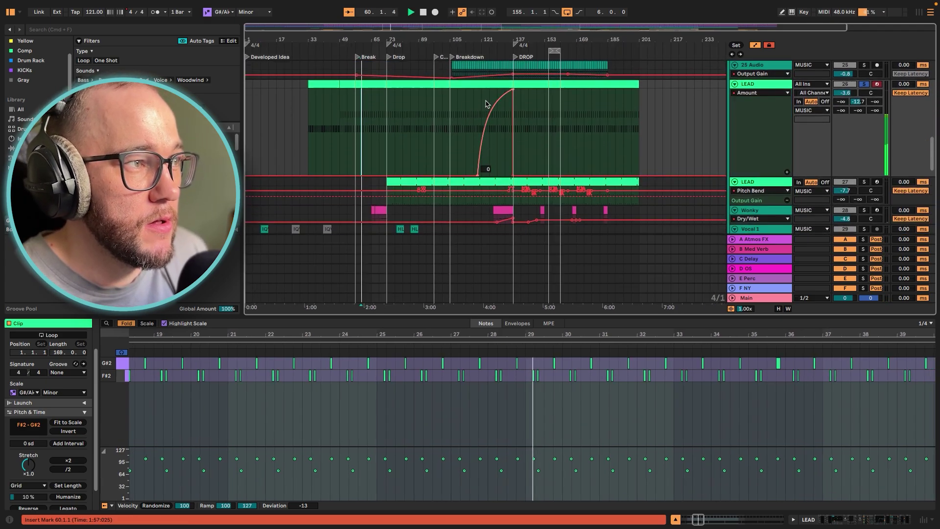
left_click(487, 104)
key("space")
key("space")
Open the Pitch Drift plug-in at the end of the LEAD device chain, examine it beside the Amount automation, and close it
left_click(832, 516)
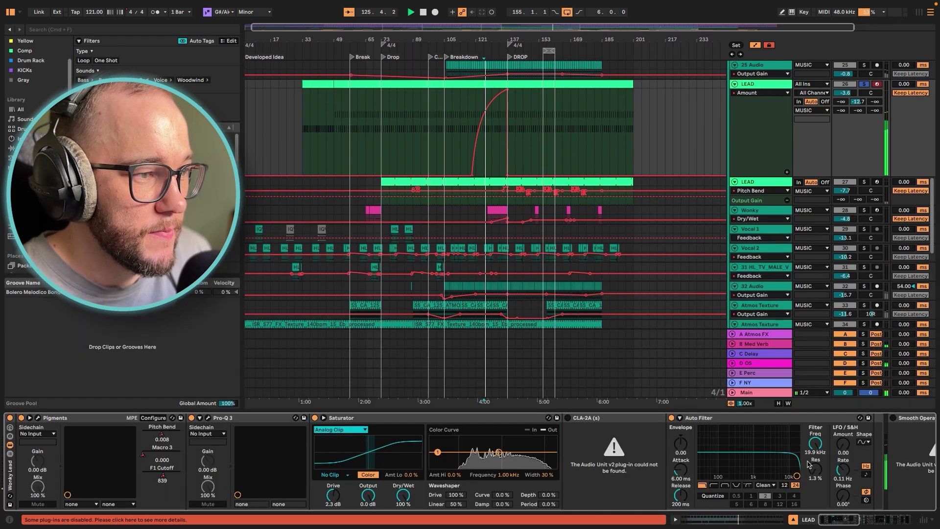
left_click_drag(833, 513, 889, 517)
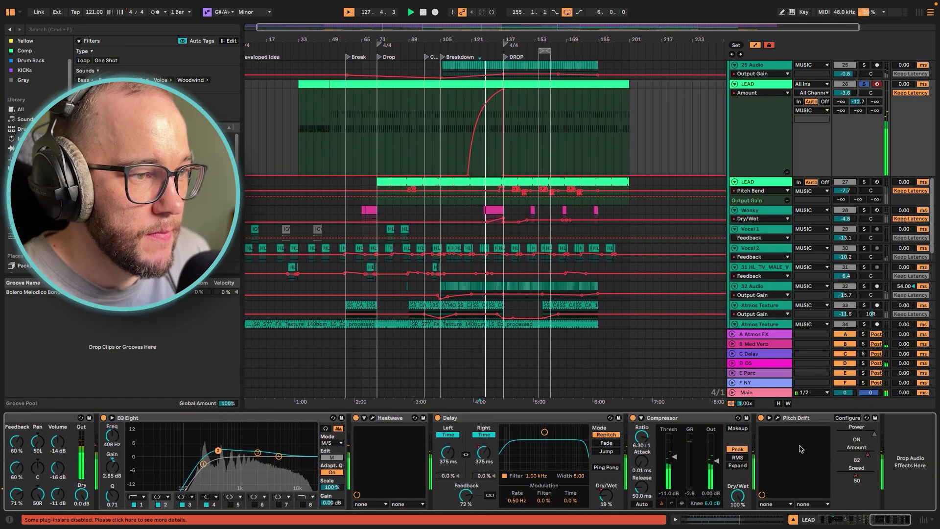
left_click(778, 418)
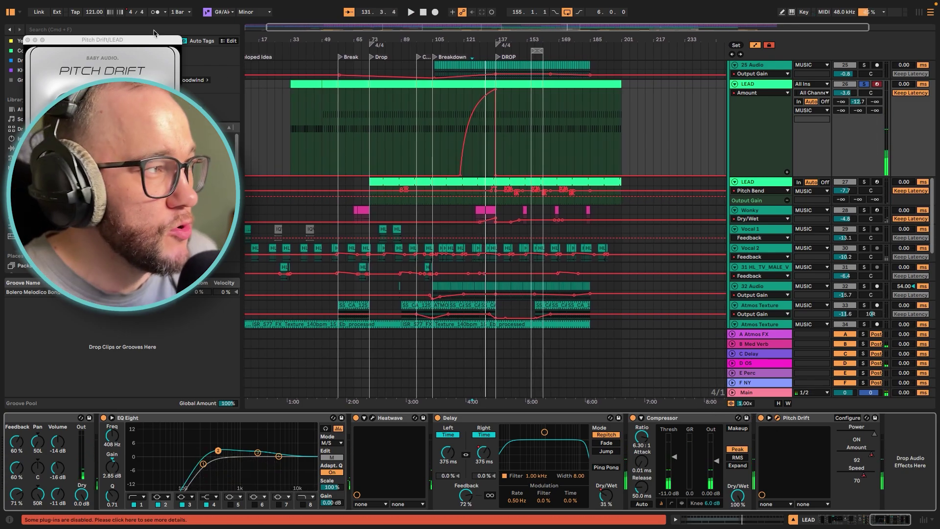
left_click_drag(119, 43, 729, 139)
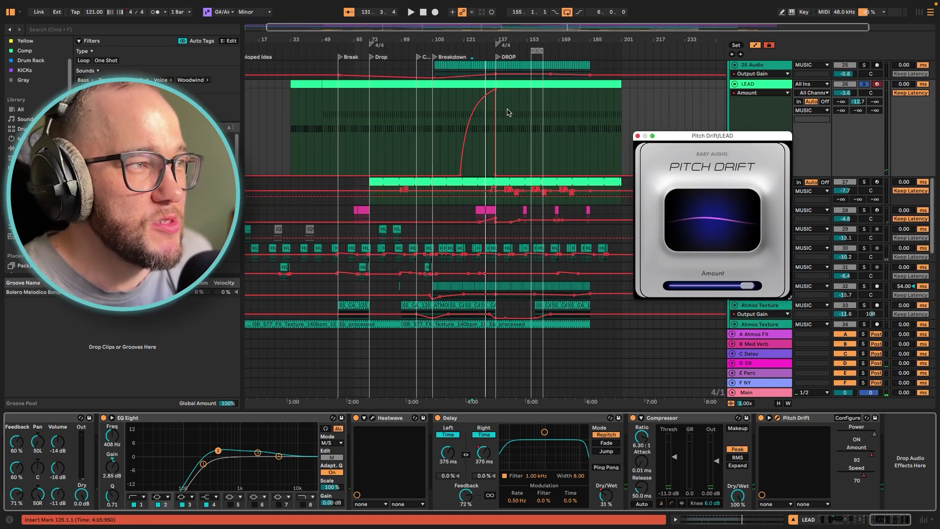
scroll(509, 115, "left", 2)
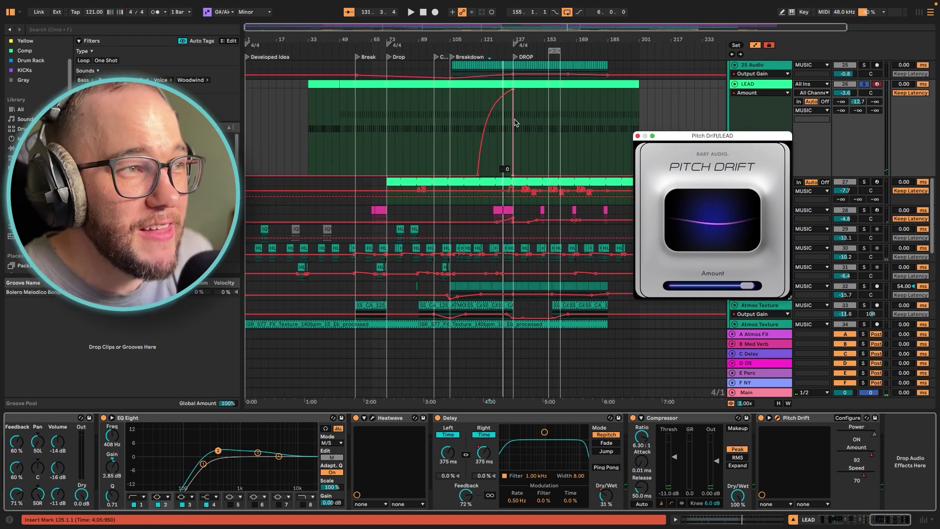
left_click(637, 136)
Show the LEAD track's Pitch Drift Speed automation and play the ramp into the drop from bar 135
left_click(784, 92)
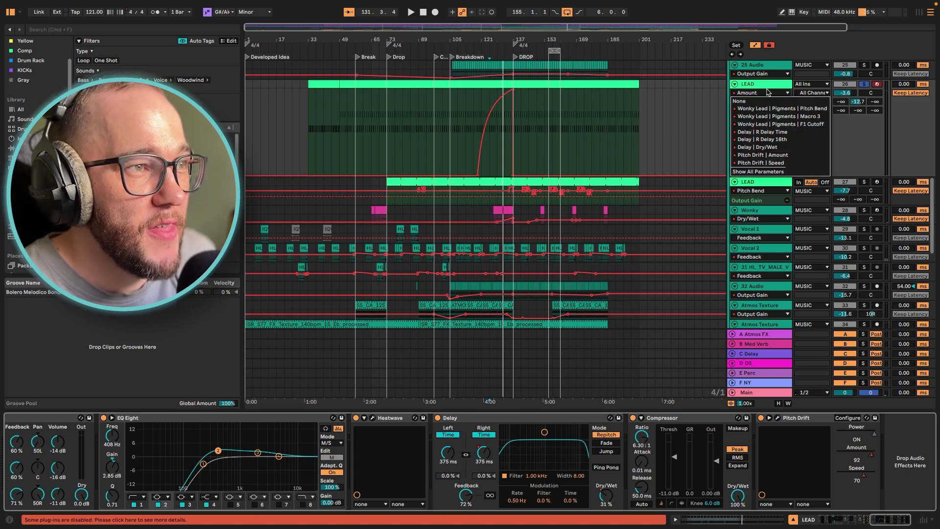
left_click(764, 164)
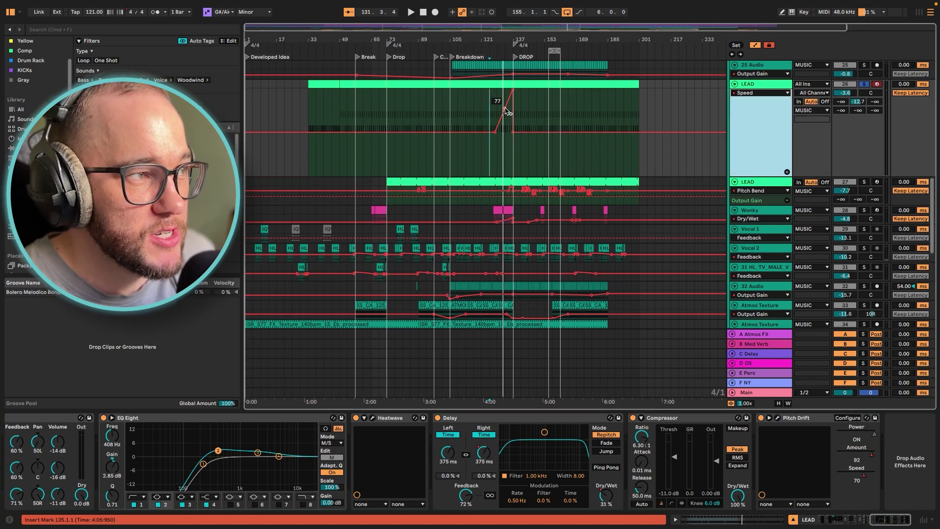
scroll(506, 124, "up", 10)
scroll(537, 122, "up", 2)
left_click(534, 164)
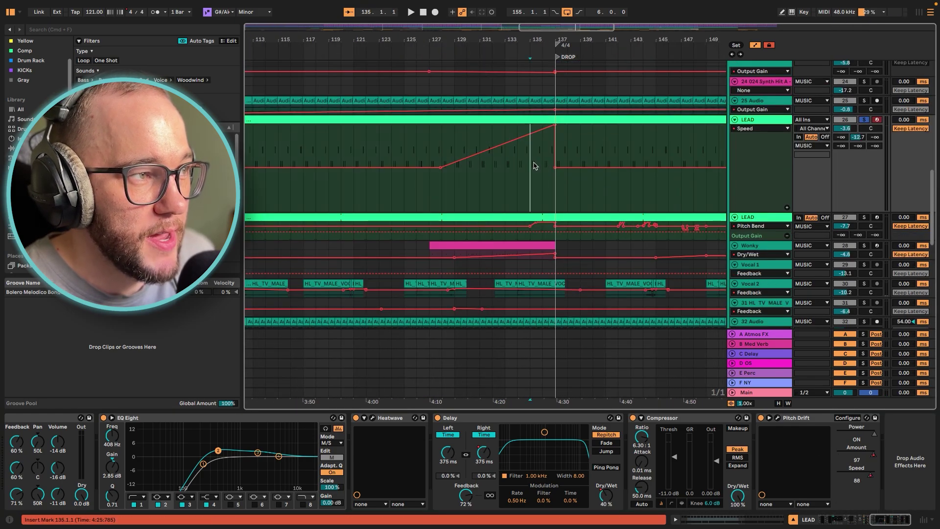
key("space")
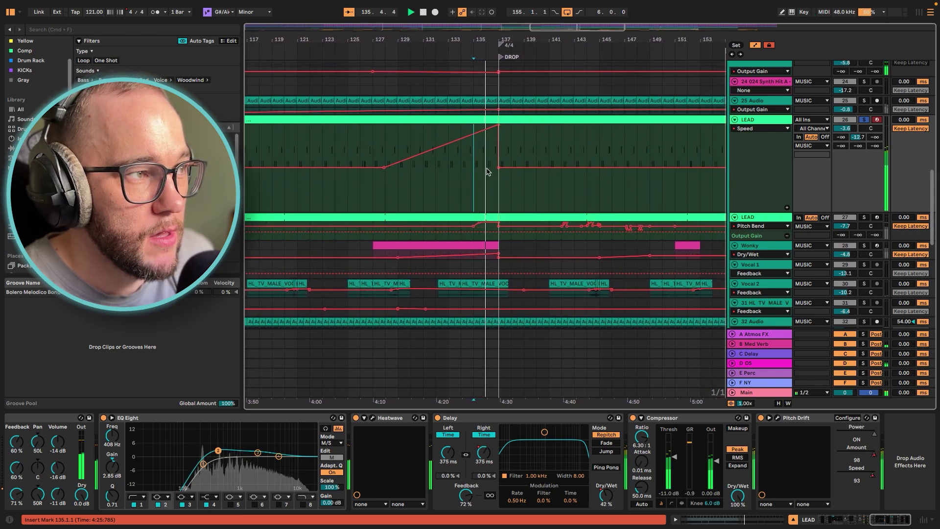
Show the LEAD track's Macro 3 automation, audition that macro in Pigments at about 0.292, and close the plug-in
left_click(761, 128)
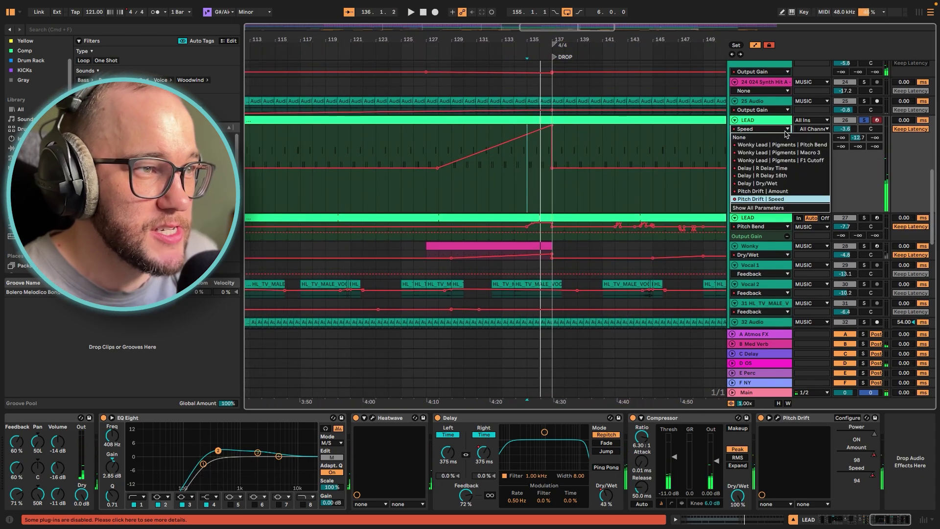
left_click(769, 152)
scroll(470, 147, "down", 4)
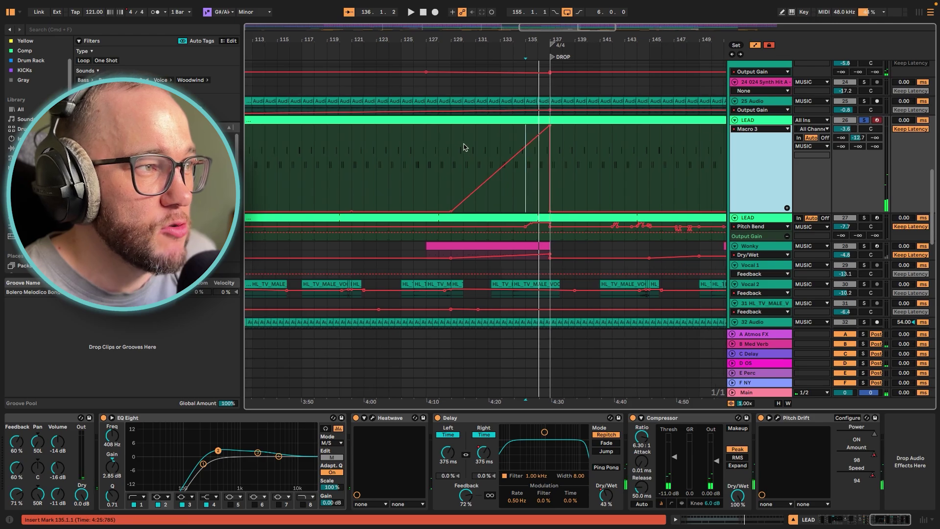
scroll(488, 152, "down", 2)
scroll(489, 152, "left", 2)
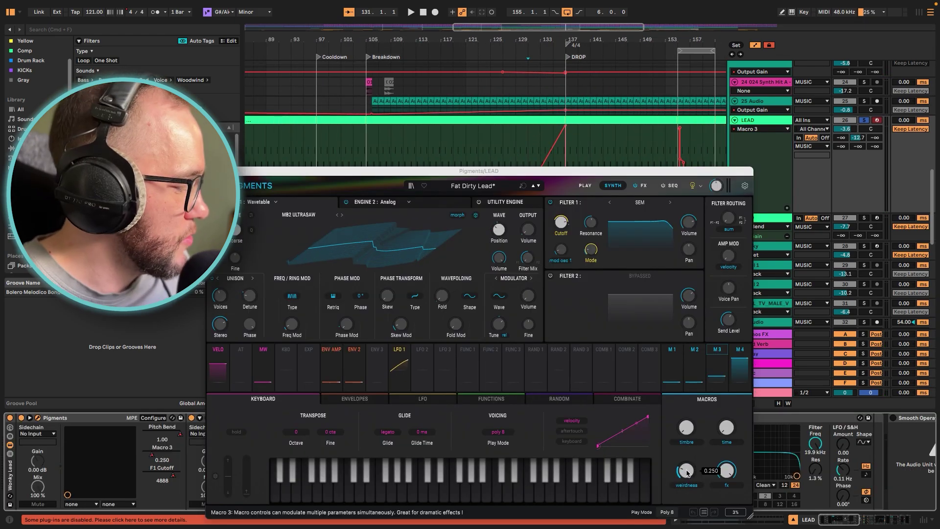
left_click_drag(687, 473, 688, 463)
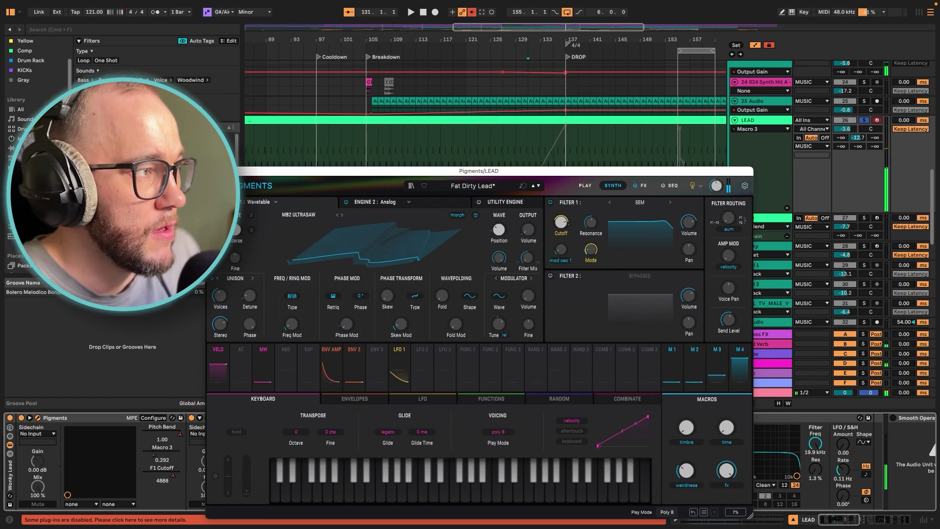
left_click(212, 171)
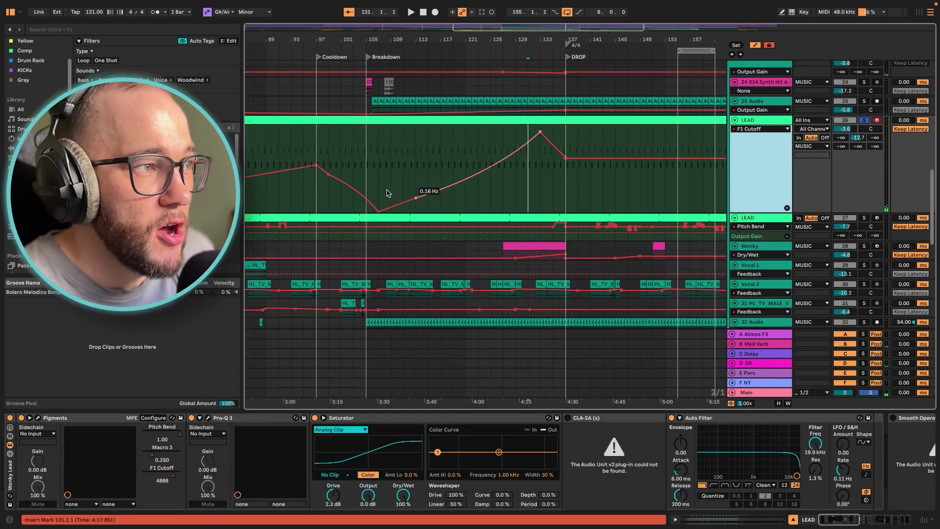
Examine the LEAD track's F1 Cutoff automation, followed by its R Delay Time and R Delay 16th automation, around the breakdown and drop
scroll(446, 176, "down", 3)
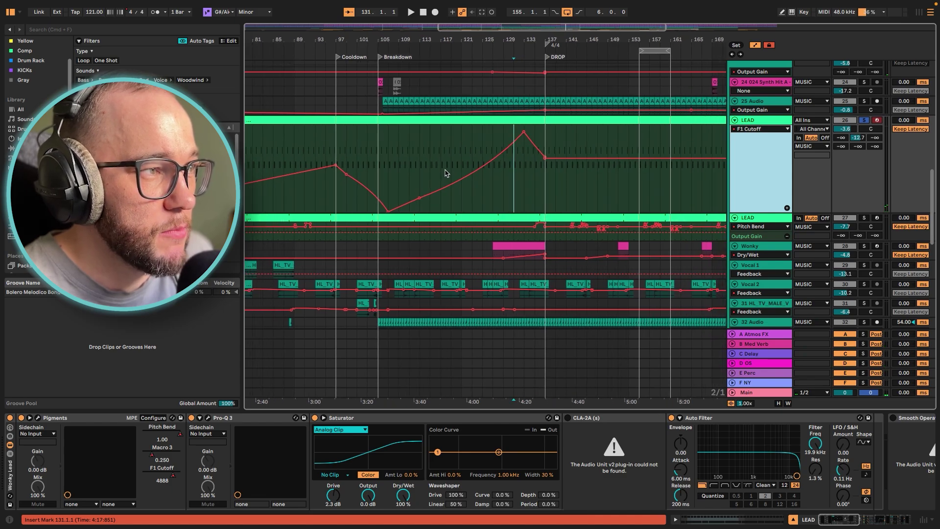
scroll(446, 173, "down", 3)
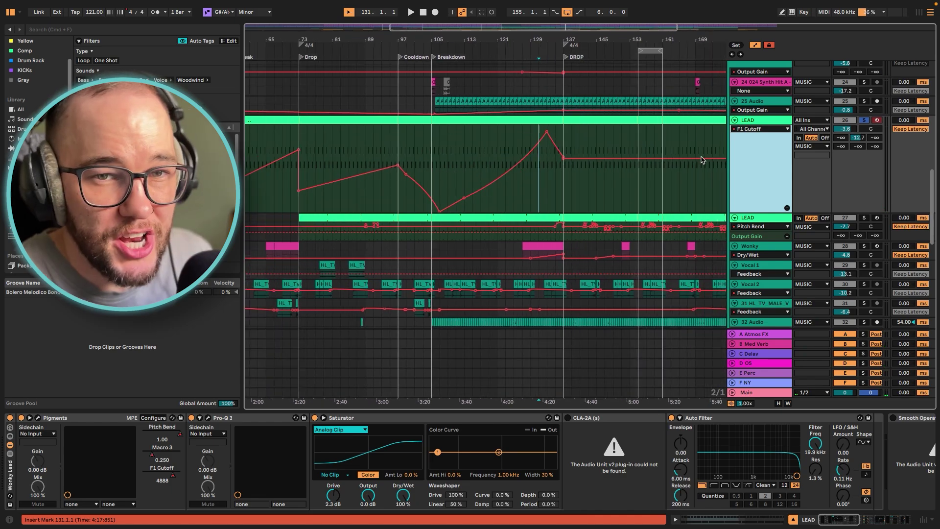
left_click(748, 130)
left_click(748, 169)
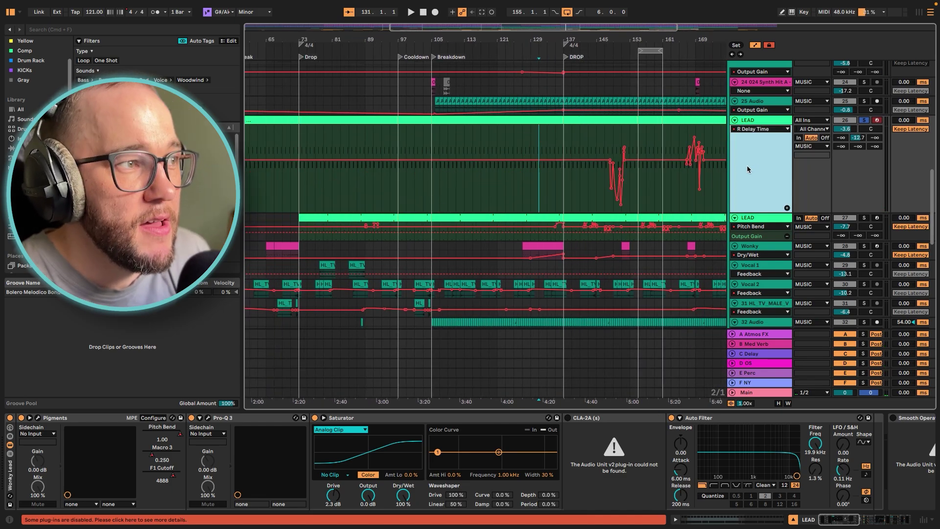
left_click(762, 130)
left_click(756, 152)
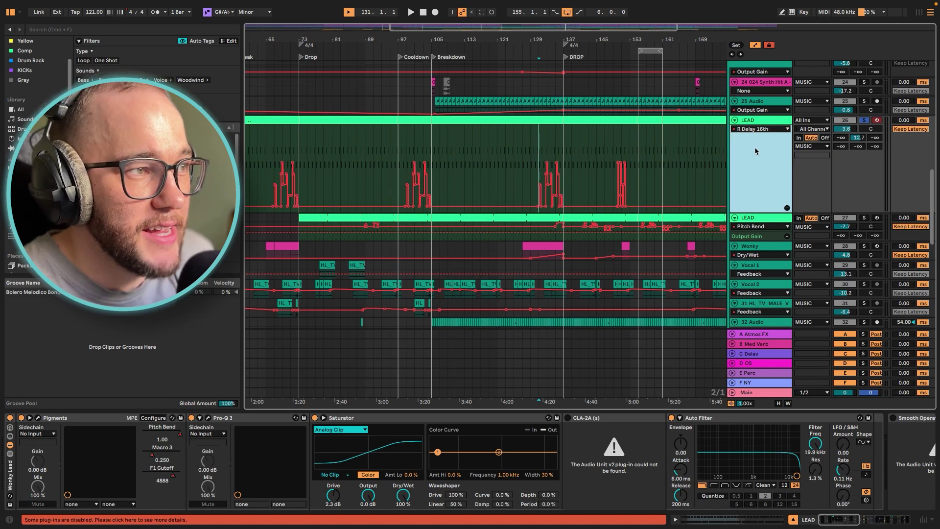
Play the LEAD from bar 131 and follow the stepped R Delay 16th automation up to the drop
scroll(543, 179, "up", 3)
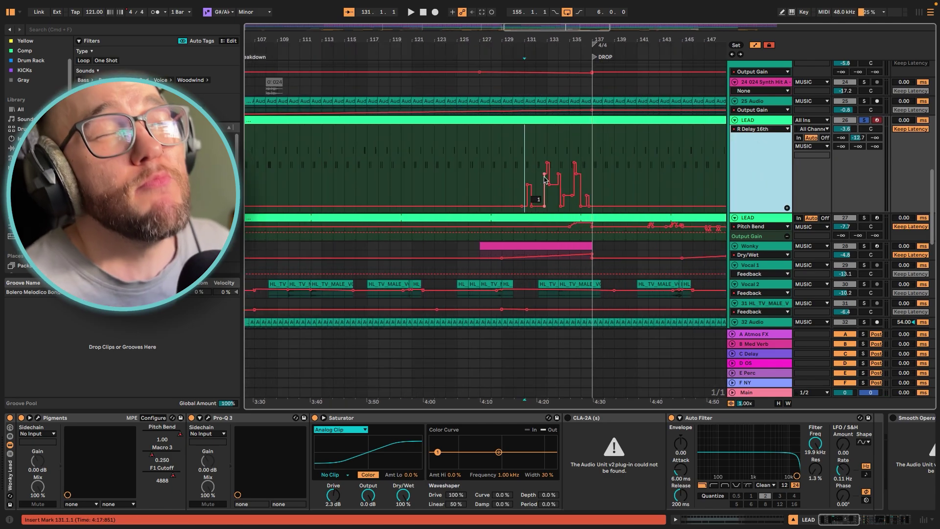
scroll(544, 180, "up", 5)
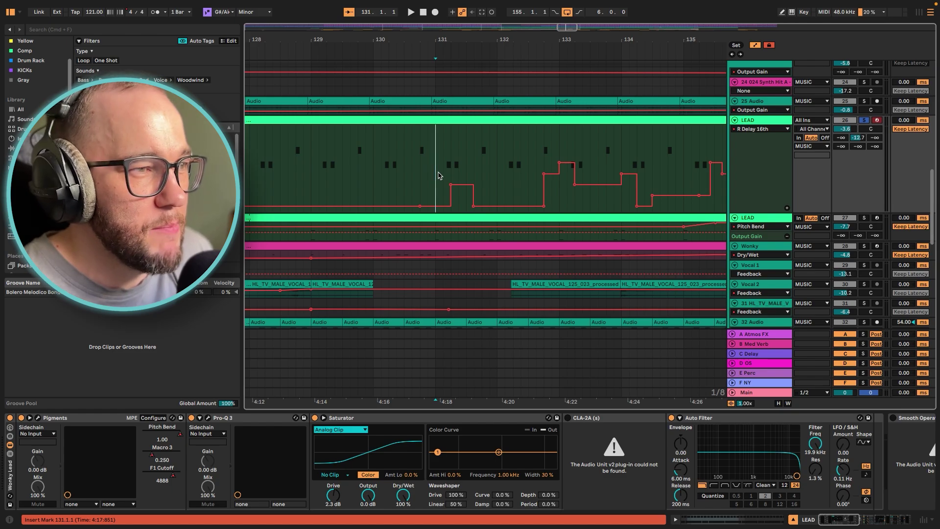
key("space")
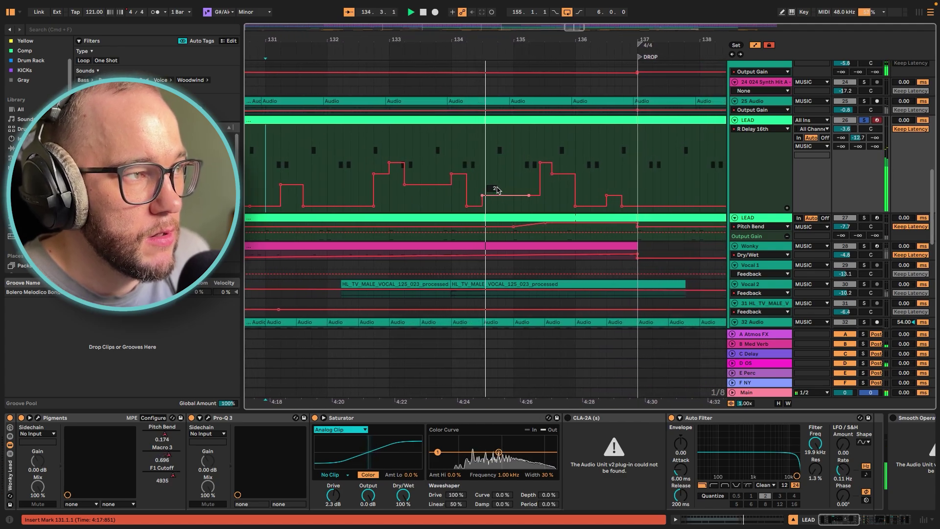
Set the Dry/Wet of the LEAD track's Delay device to 100% and restart playback from bar 131
left_click(868, 520)
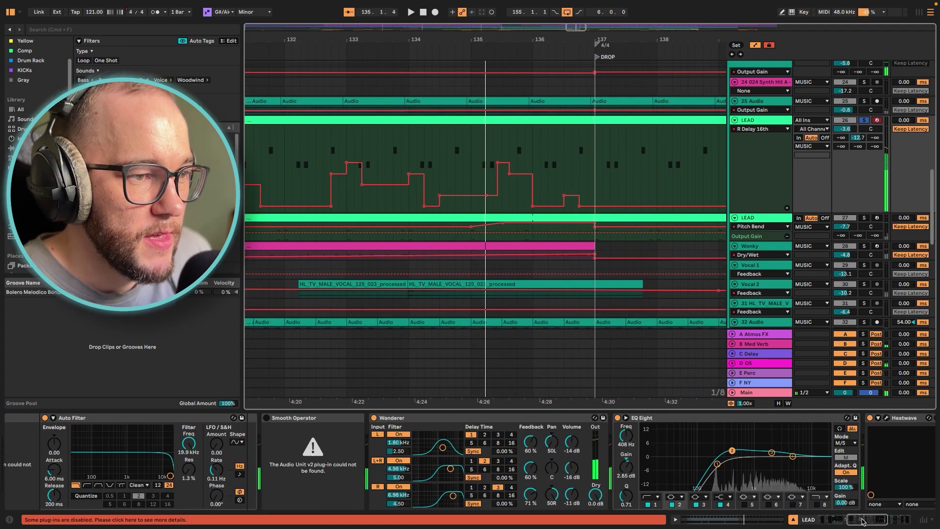
left_click_drag(869, 520, 875, 522)
left_click_drag(609, 502, 607, 499)
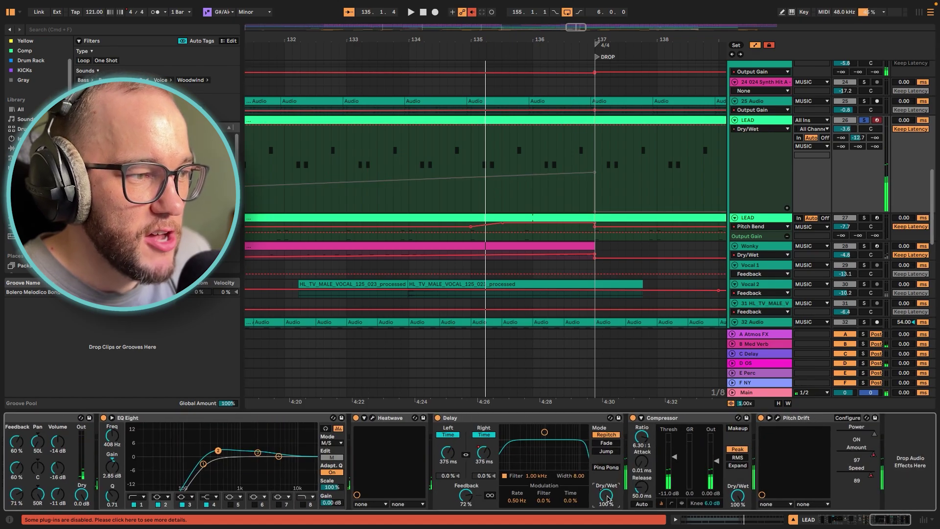
key("space")
Show the LEAD track's R Delay 16th automation again during playback, and open the choice of automated parameters
left_click(764, 129)
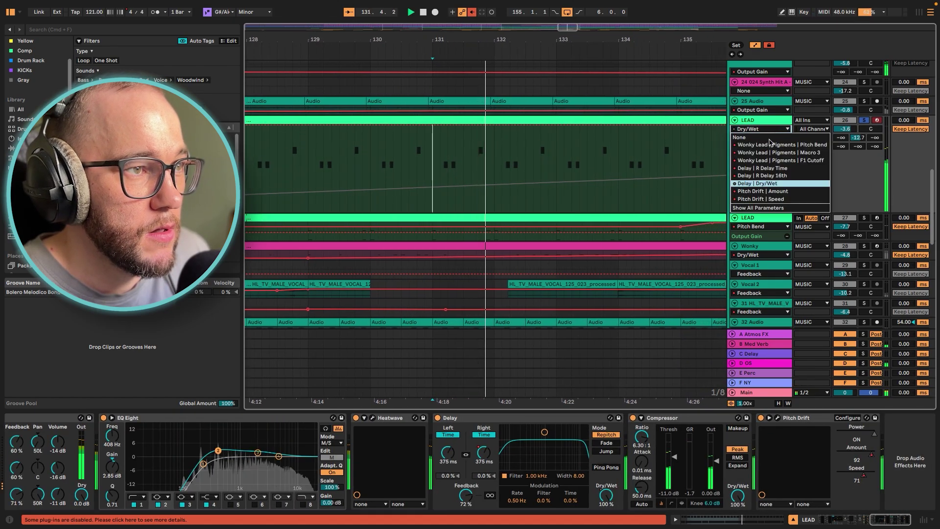
left_click(758, 176)
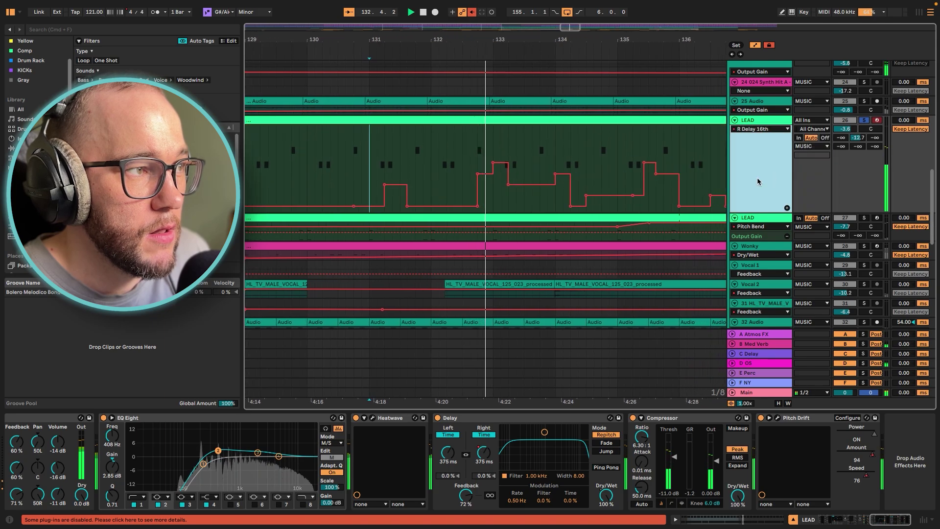
left_click(775, 130)
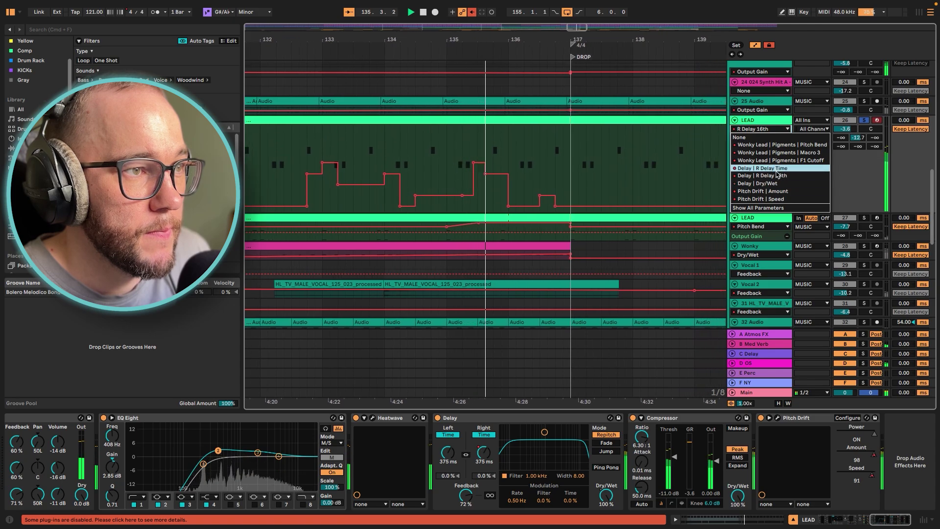